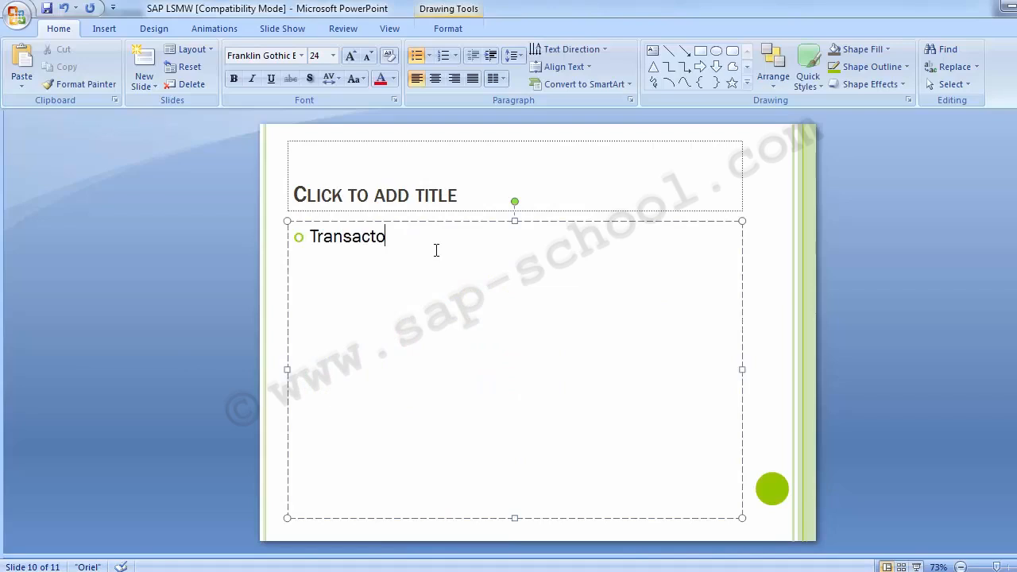
Complete the slide's first bullet as "Transaction Code: LSMW" and highlight the code LSMW
key("BackSpace")
type("ion COde")
key("BackSpace")
key("BackSpace")
key("BackSpace")
type("ode: LSMW")
key("Return")
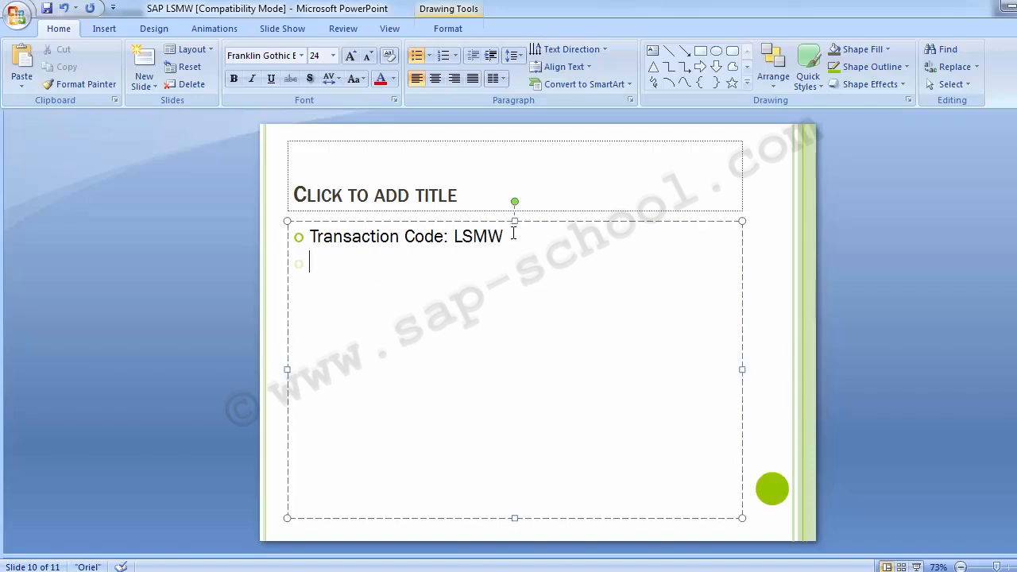
left_click_drag(513, 234, 454, 236)
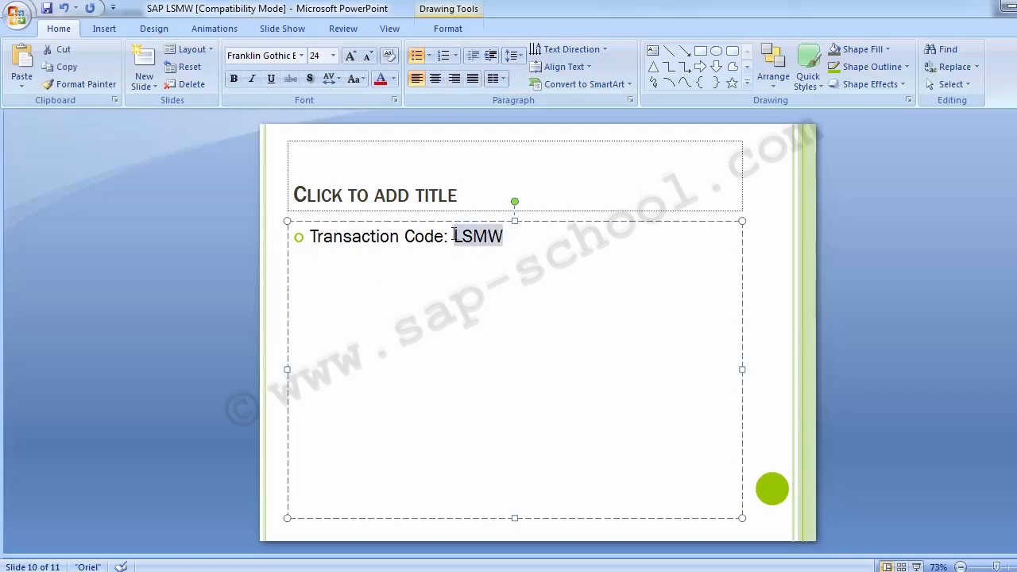
left_click(259, 244)
Switch to the SAP Easy Access window and run transaction LSMW
left_click(464, 571)
left_click(501, 536)
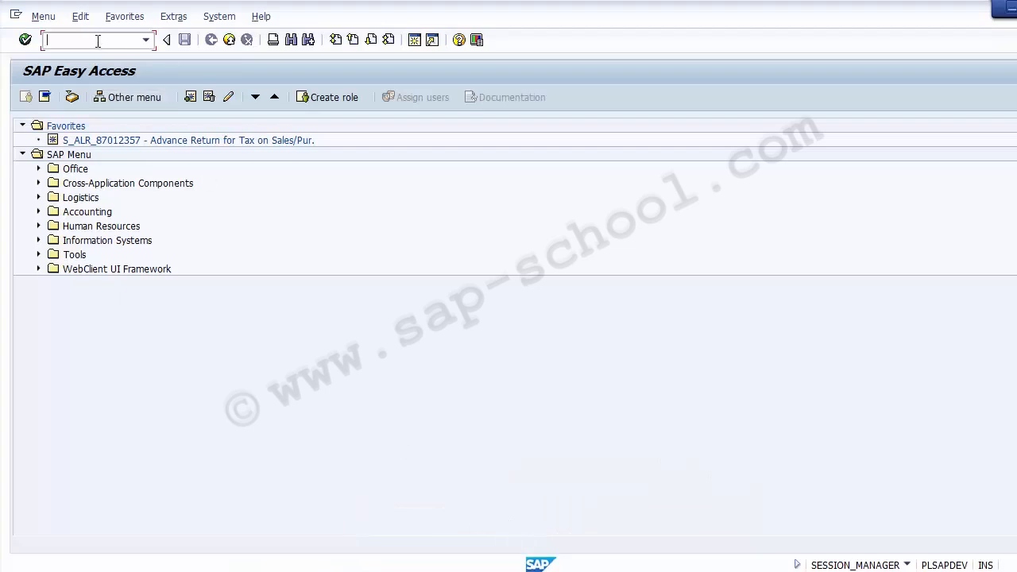
type("LSMW")
key("Return")
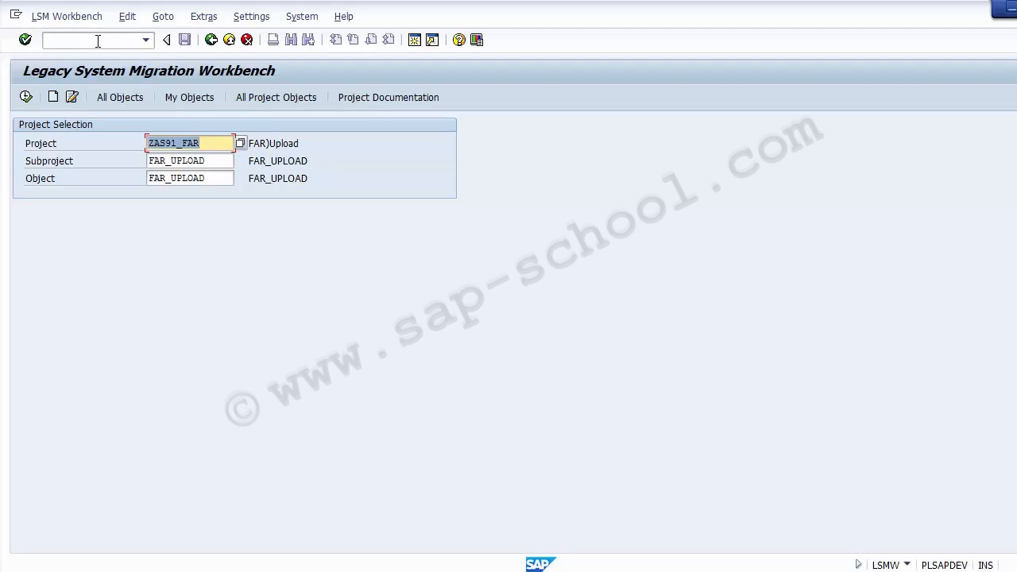
Clear the existing Project, Subproject and Object entries from the project selection
key("Delete")
key("Tab")
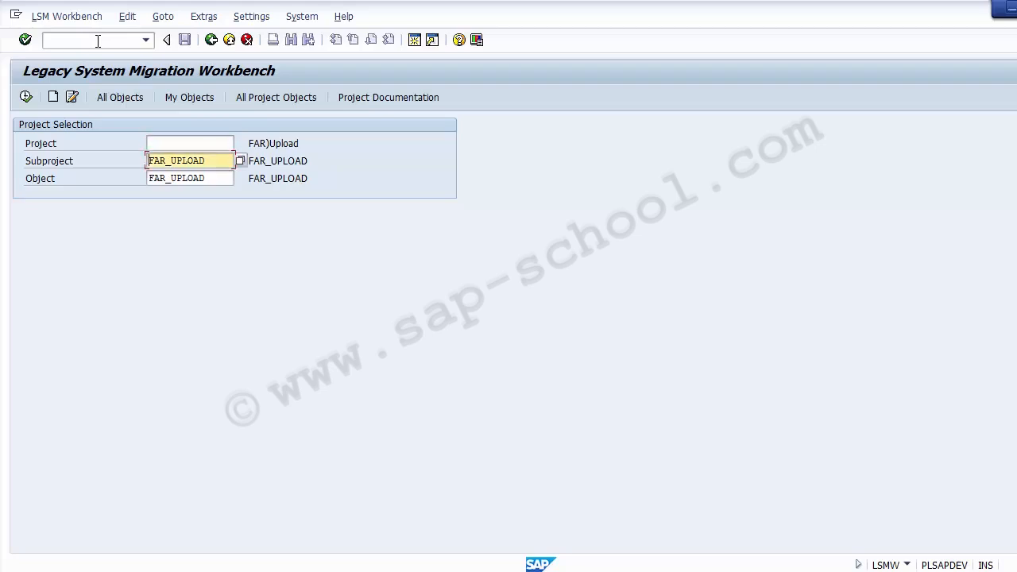
key("Delete")
key("Delete")
key("Delete")
key("Delete")
key("Delete")
key("Delete")
key("Delete")
key("Delete")
key("Delete")
key("Delete")
key("Tab")
key("Delete")
key("Delete")
key("Delete")
key("Delete")
key("Delete")
key("Delete")
key("Delete")
key("Delete")
key("Delete")
key("Delete")
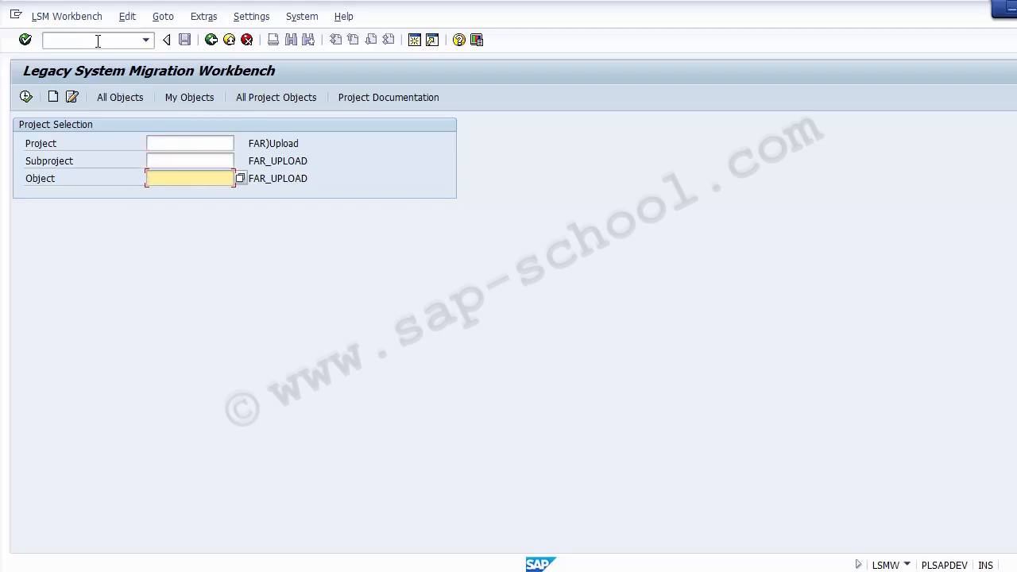
Try to create a new migration project named Project_IBM with the description Project_IBM
left_click(44, 146)
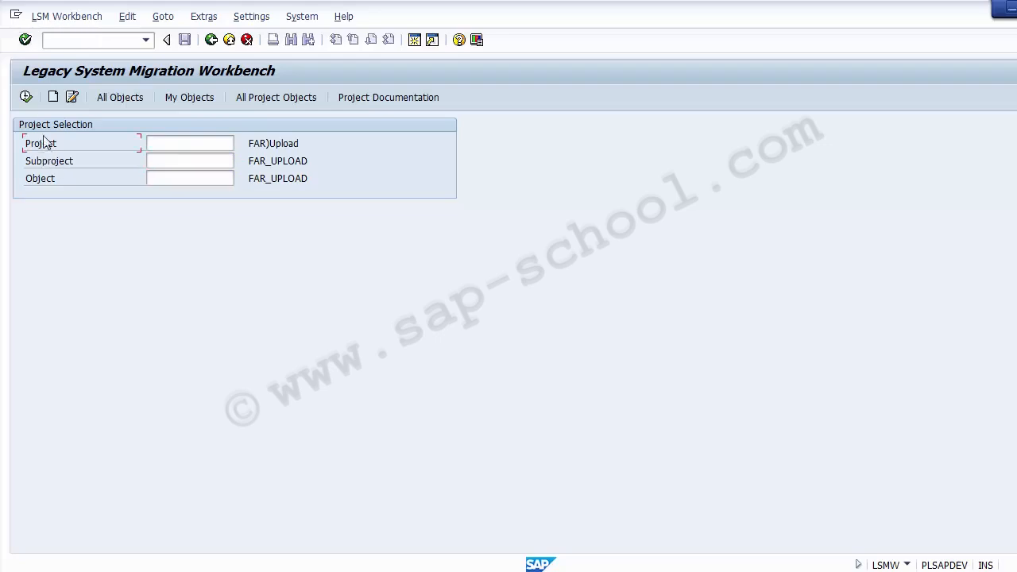
left_click(52, 96)
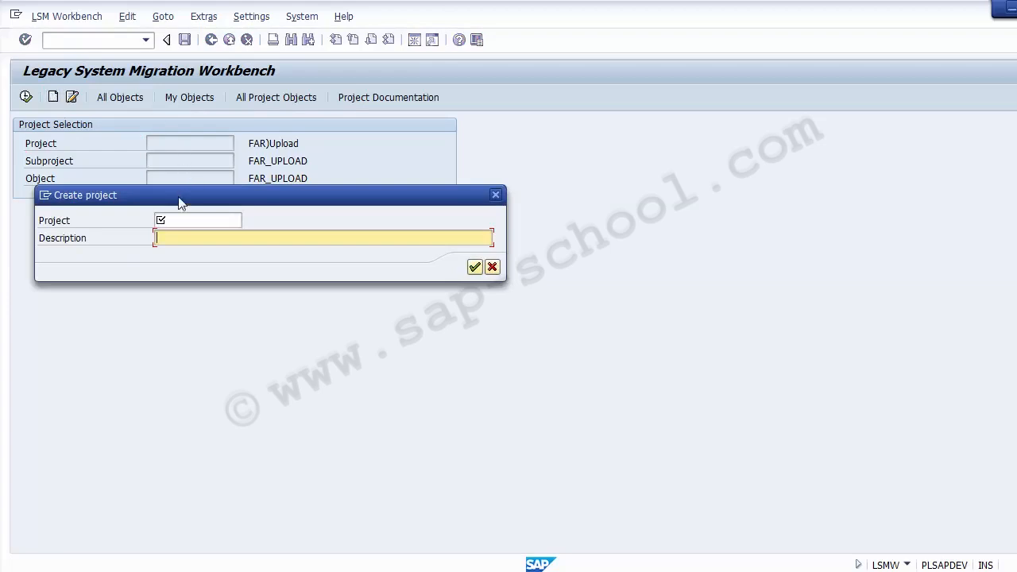
left_click(176, 222)
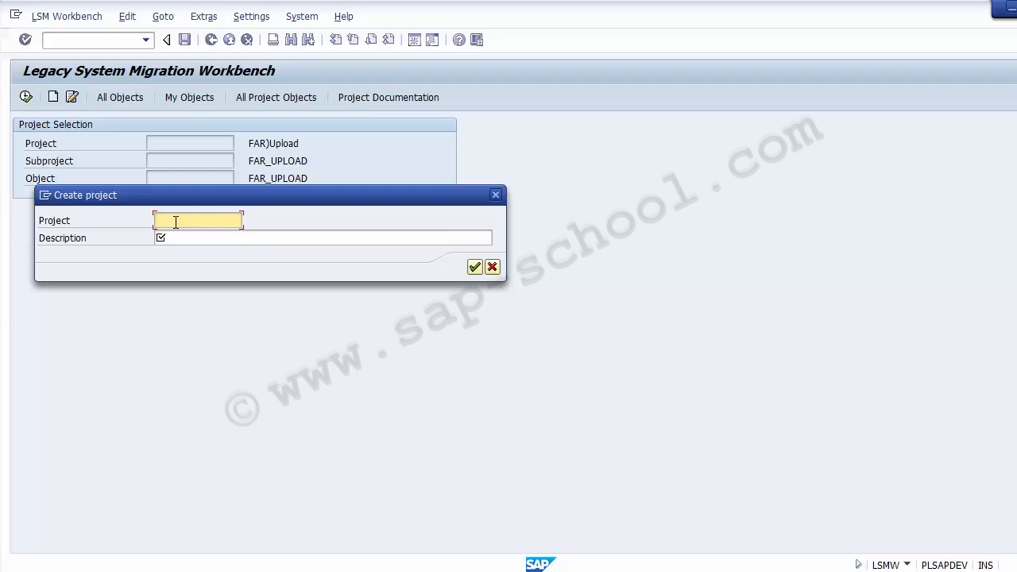
type("Project_IBM")
key("Tab")
double_click(175, 222)
type("200300")
key("Tab")
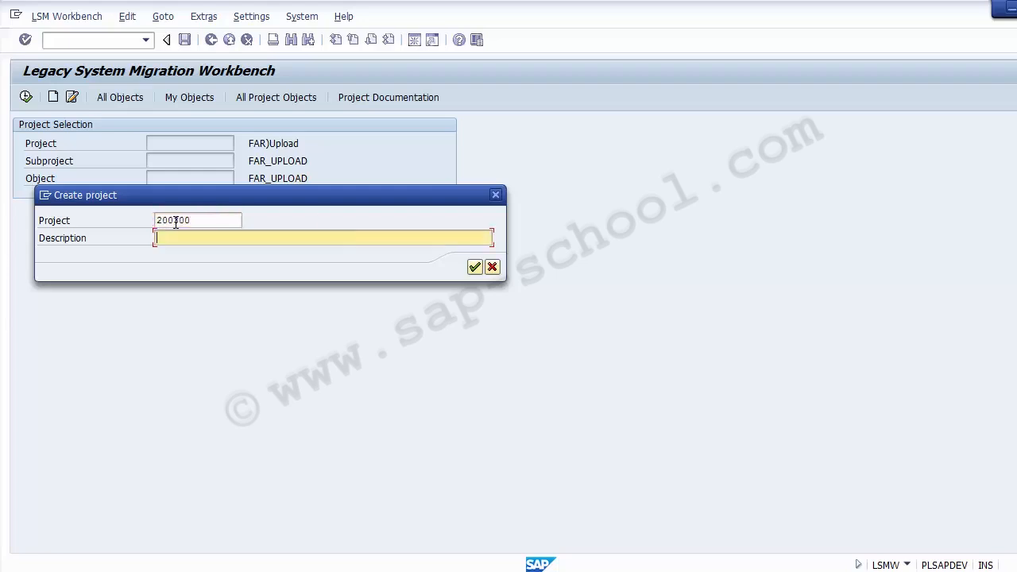
key("shift+Tab")
key("ctrl+z")
key("ctrl+c")
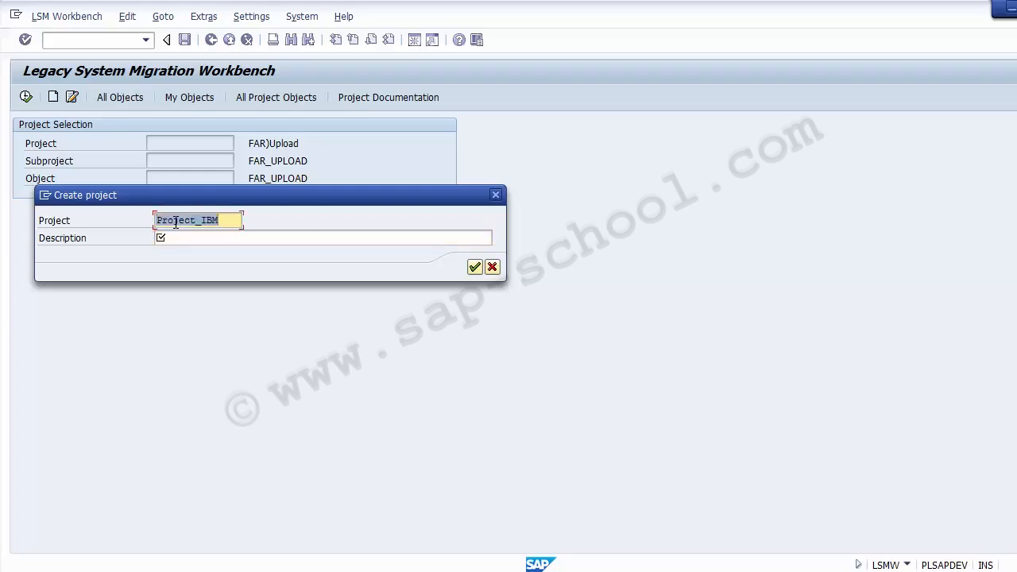
key("Tab")
key("ctrl+v")
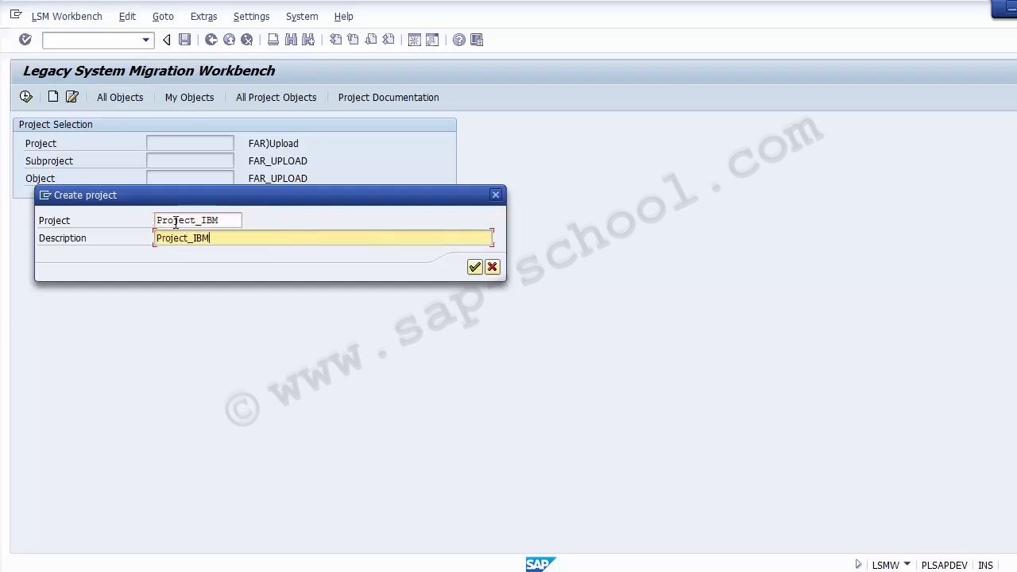
key("Return")
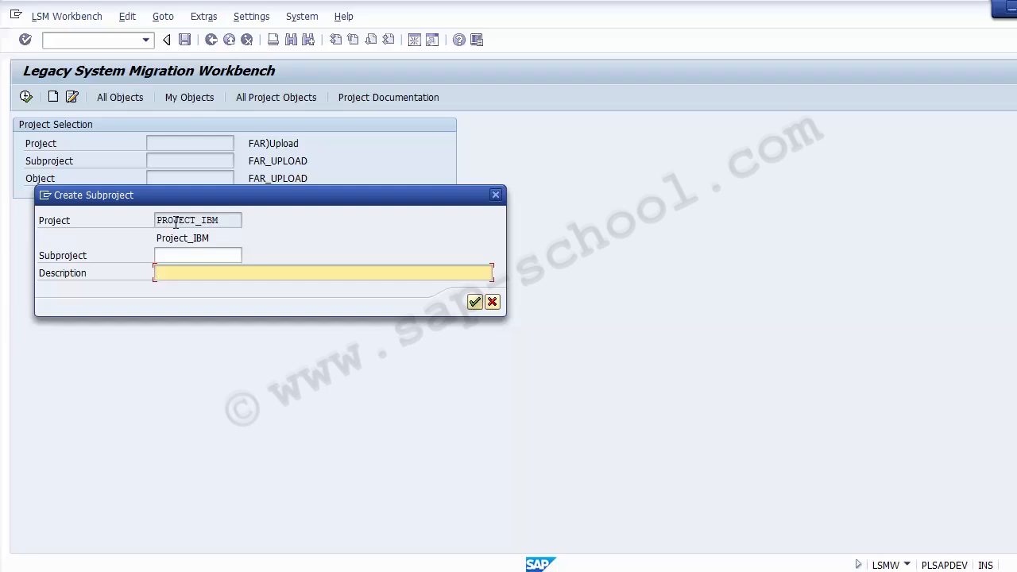
key("shift+Tab")
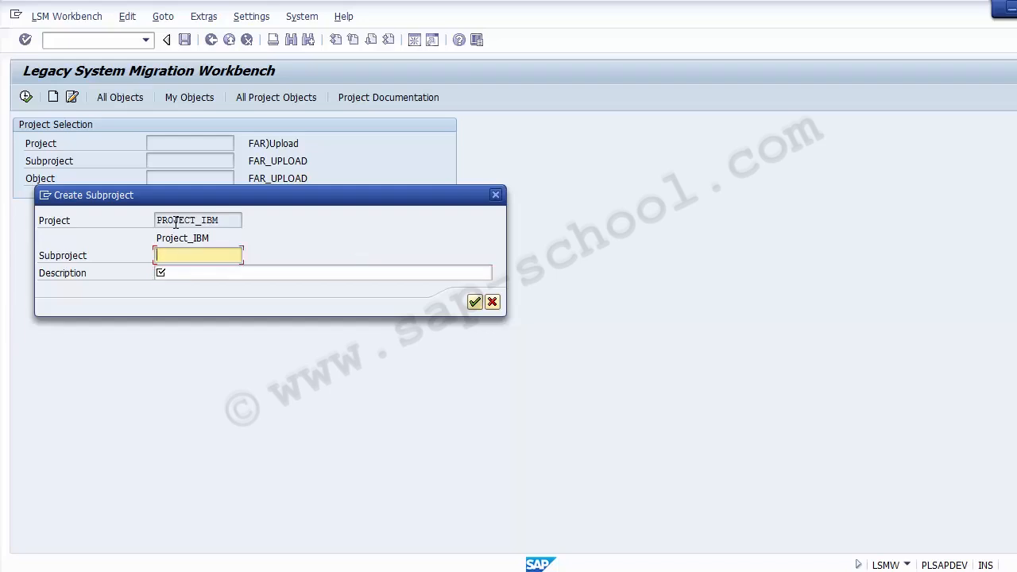
type("GL_Master")
key("Tab")
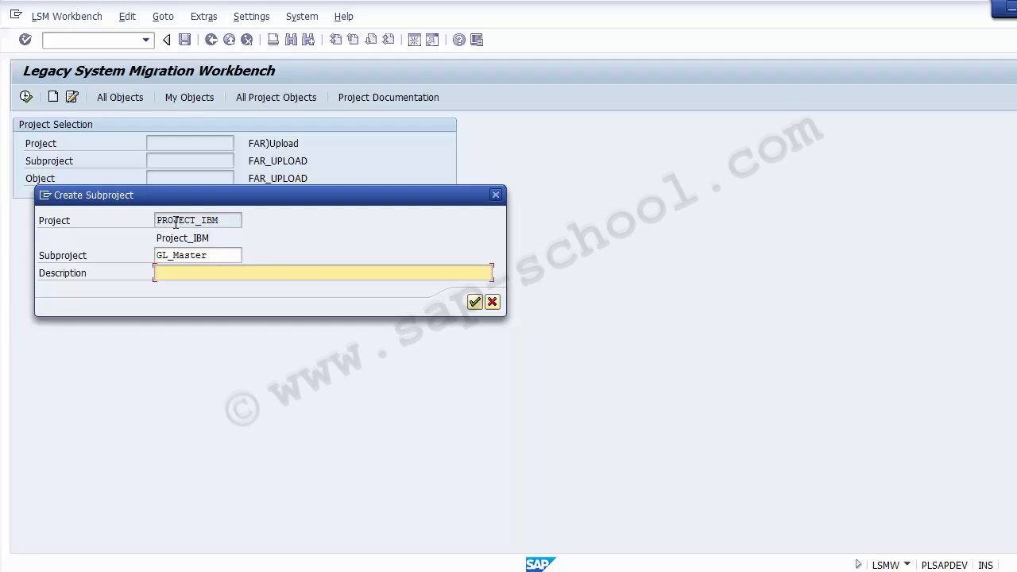
key("shift+Tab")
key("Delete")
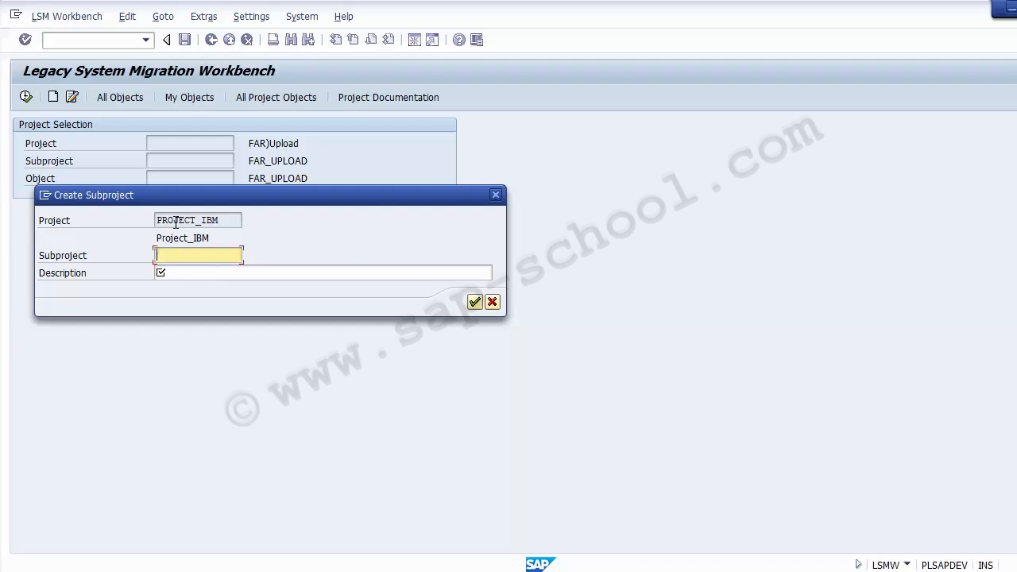
type("Accoounting")
key("Tab")
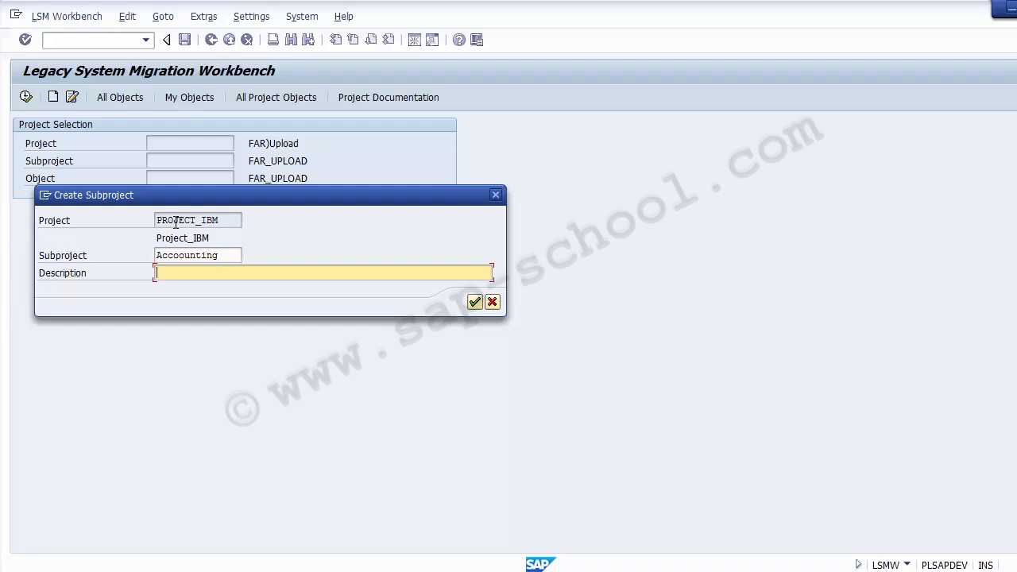
type("GL MAster")
key("BackSpace")
type("a")
key("shift+Tab")
key("Right")
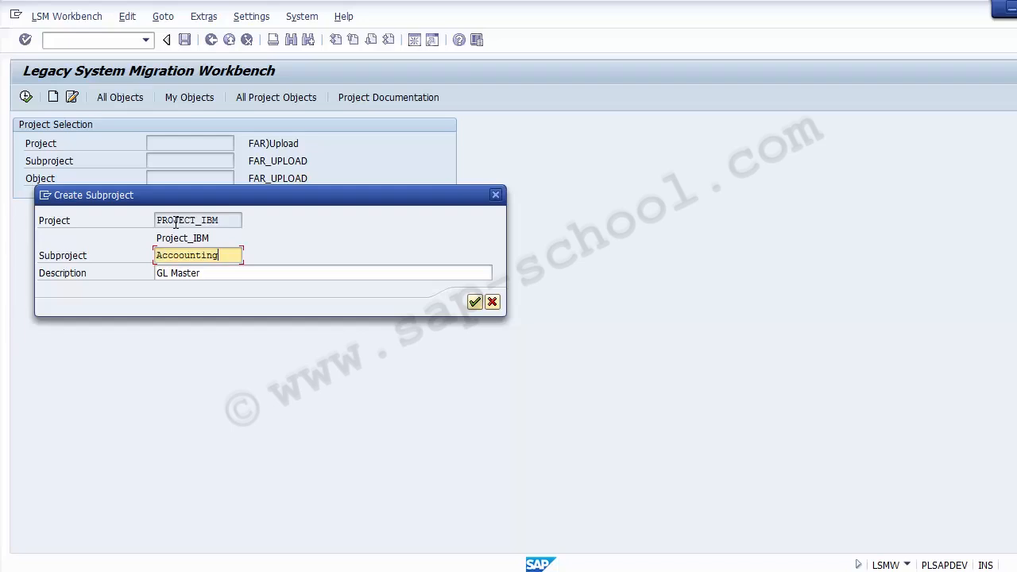
left_click(161, 143)
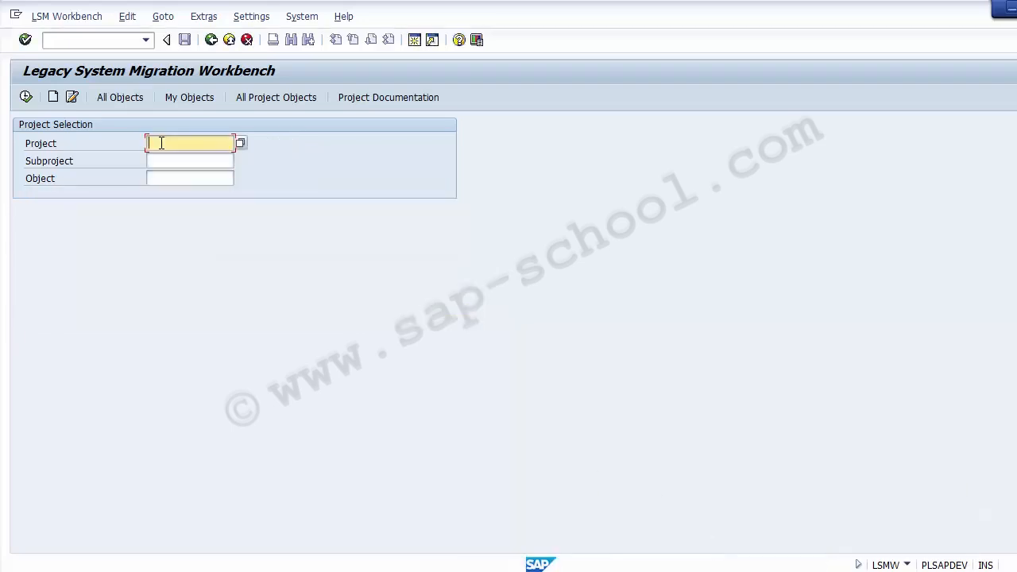
Create a new project named Project01 with the description LSMW Demo
left_click(53, 97)
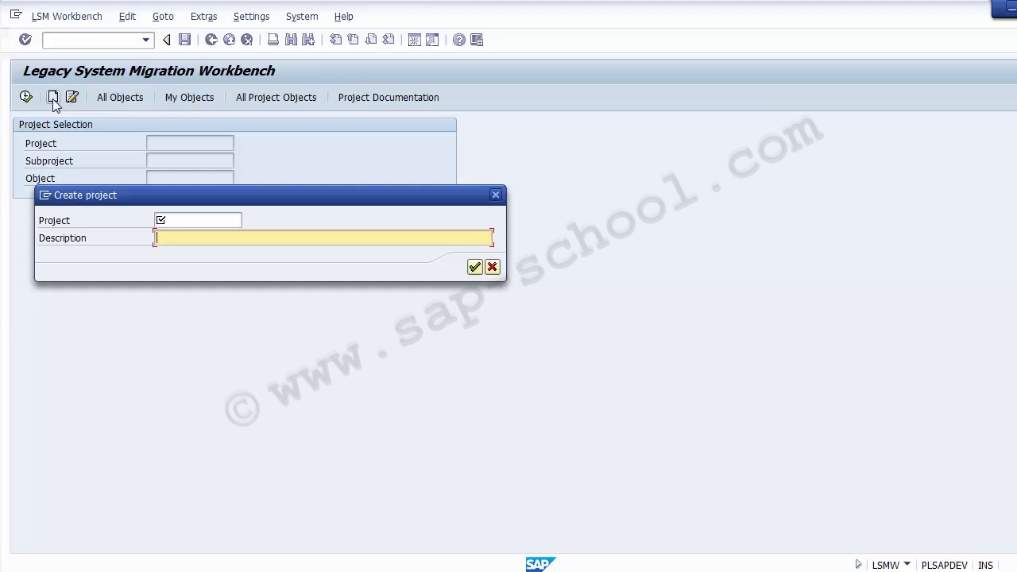
key("shift+Tab")
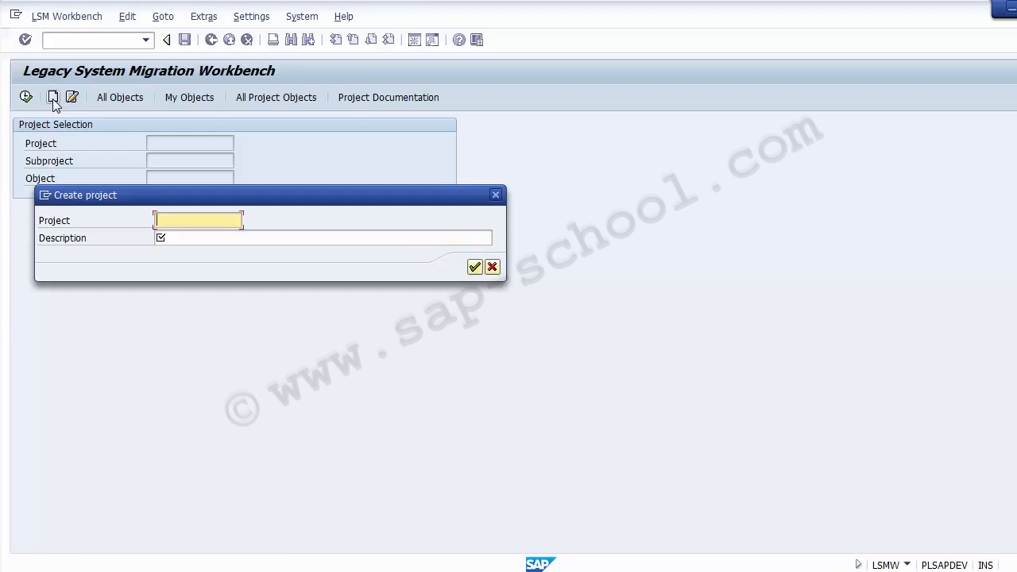
type("Projec")
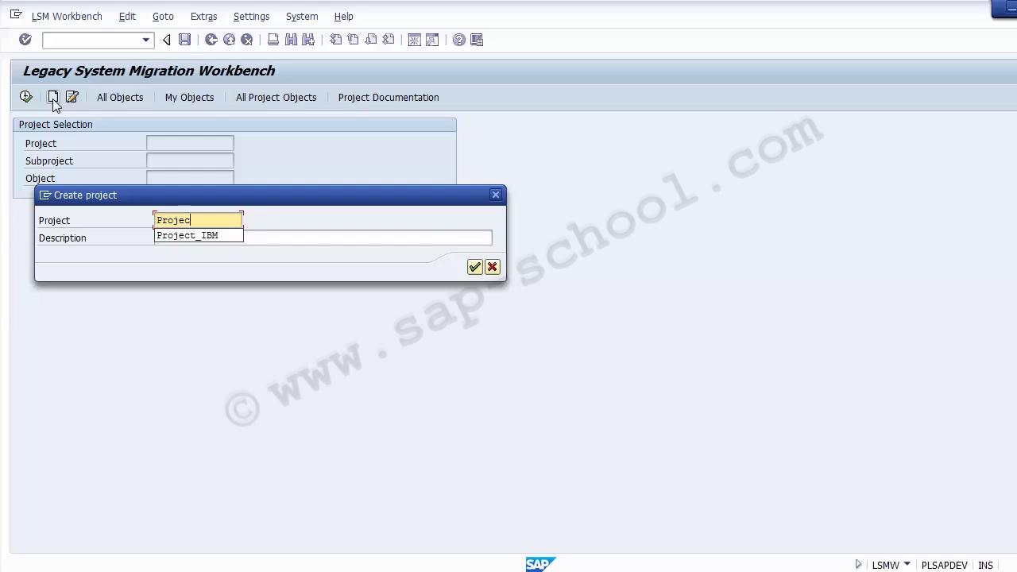
type("t 01")
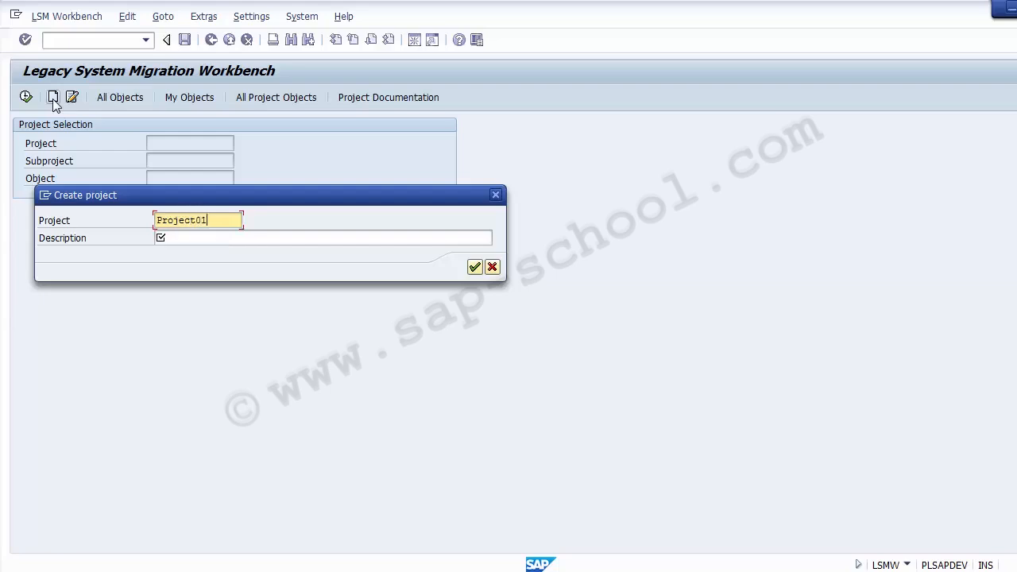
key("Tab")
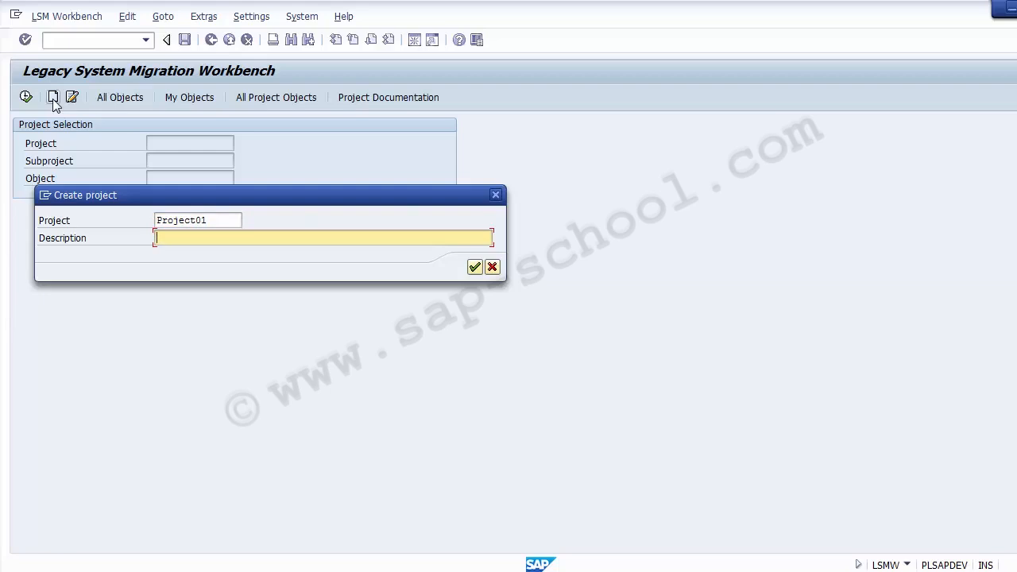
type("P")
key("BackSpace")
type("LSMW Demo")
key("Return")
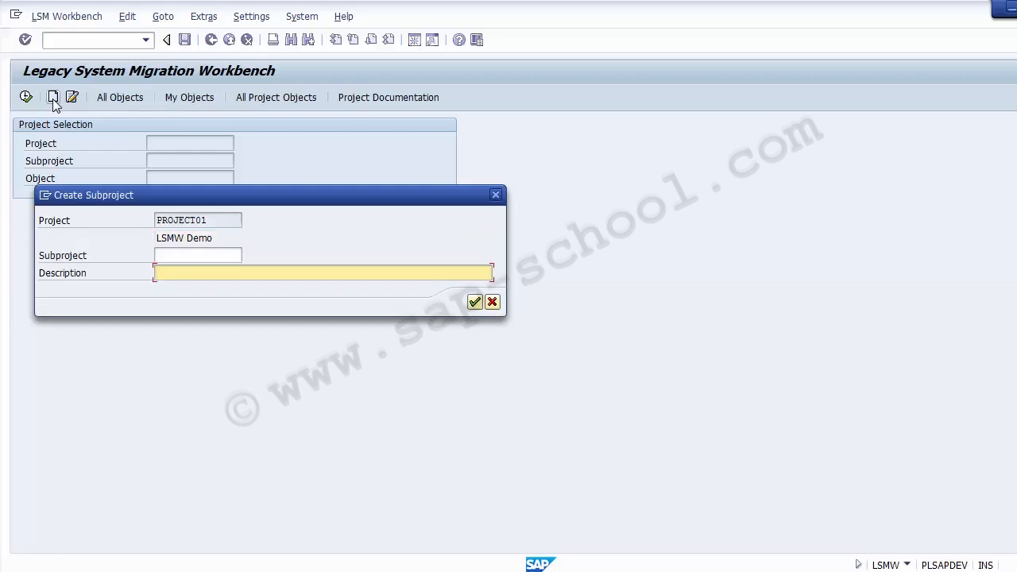
Create the subproject Accoounting under the new project, using Accoounting as its description too
key("shift+Tab")
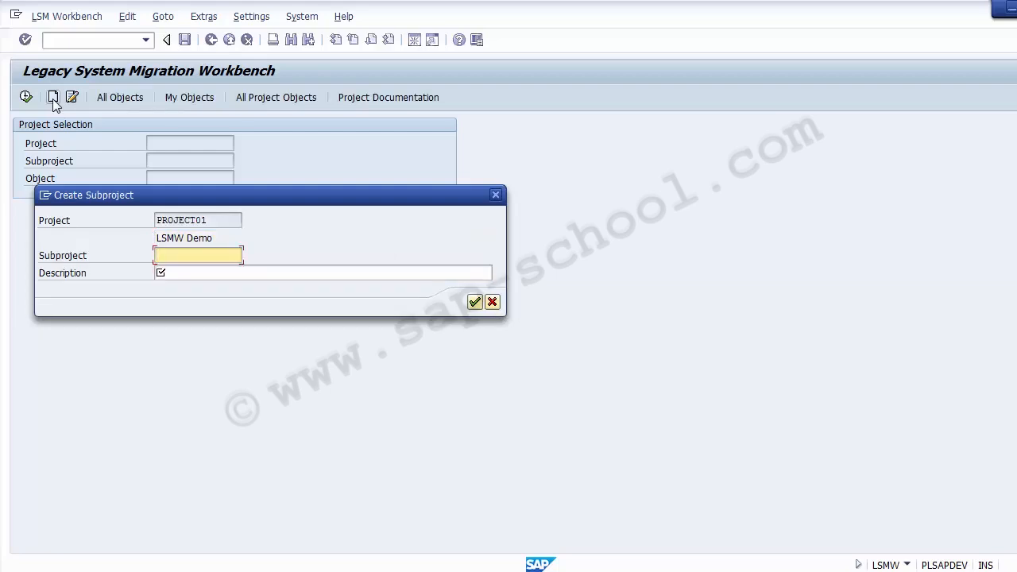
type("Accoun")
key("BackSpace")
key("BackSpace")
key("BackSpace")
key("BackSpace")
key("BackSpace")
key("BackSpace")
type("Accountig")
key("Left")
type("n")
key("Home")
key("shift+End")
type("Accoounting")
key("Tab")
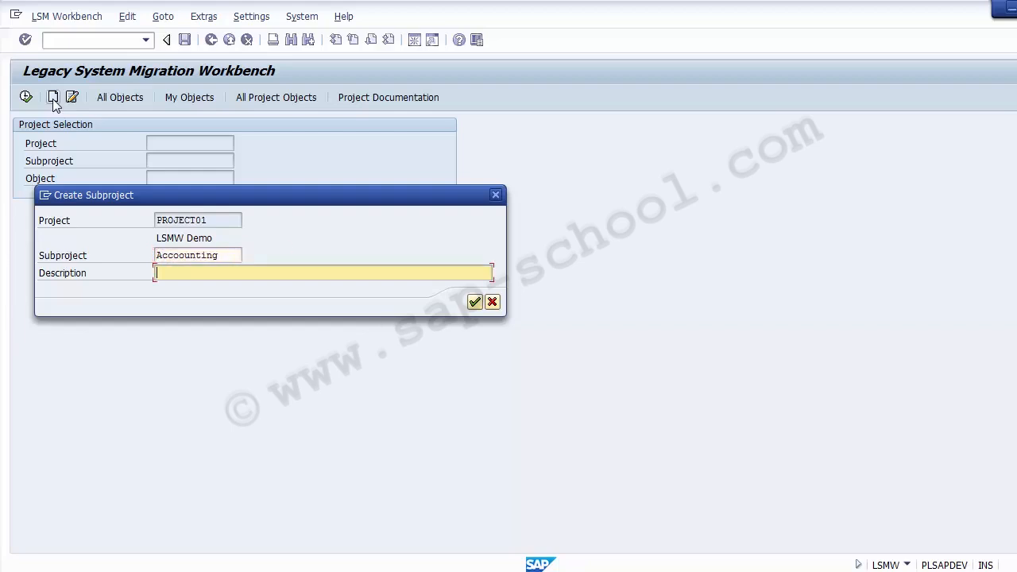
type("Accoounting")
key("Return")
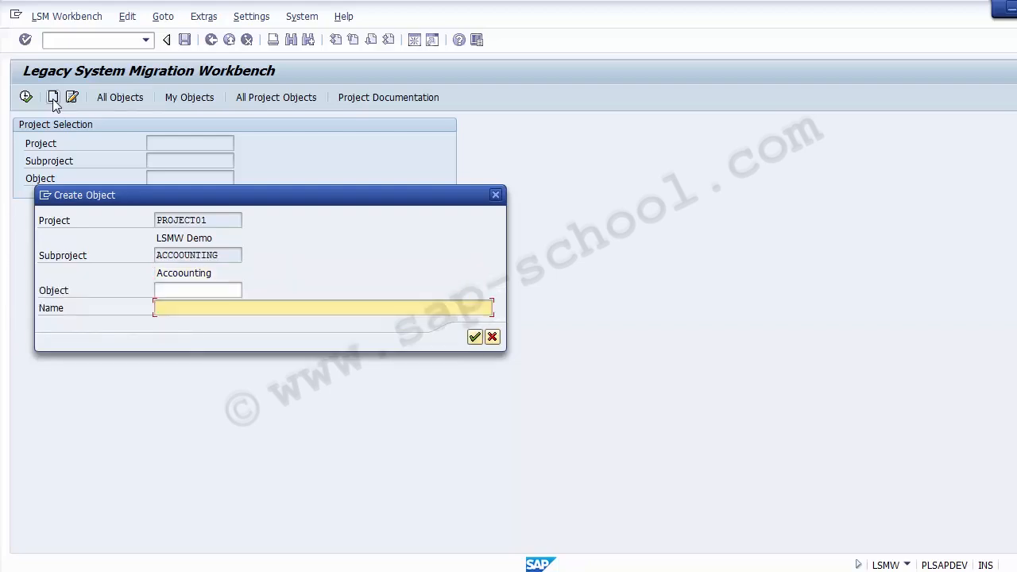
key("shift+Tab")
key("Tab")
key("Tab")
key("Tab")
key("Tab")
key("Tab")
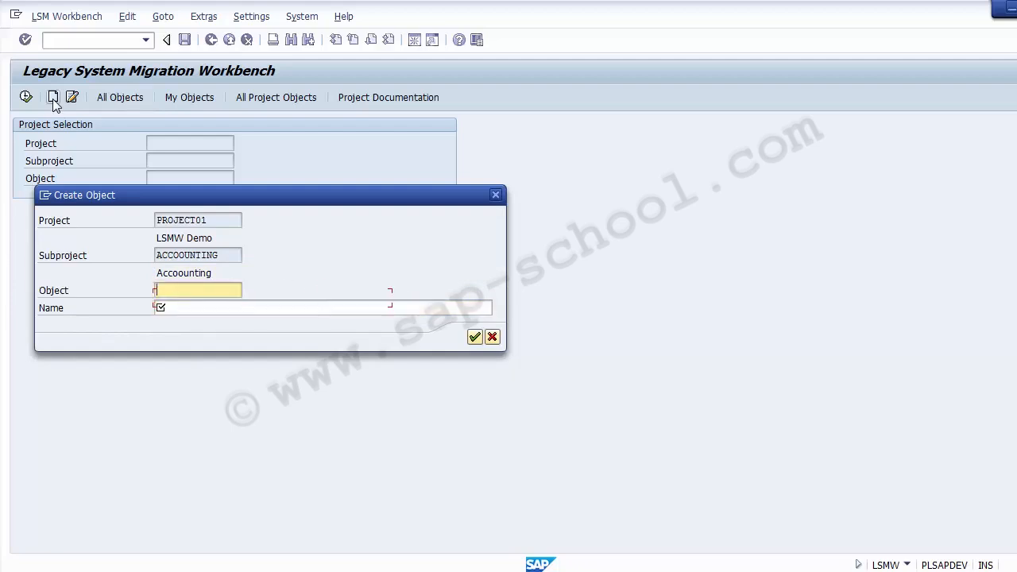
key("shift+Tab")
key("Tab")
key("shift+Tab")
key("Tab")
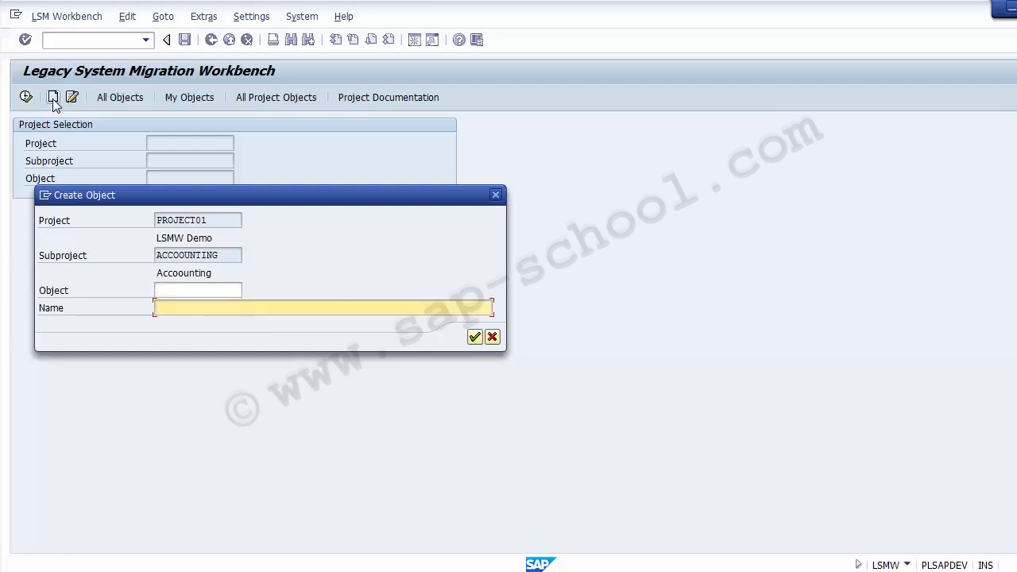
Fill in the new object for the subproject as GL Master with the name "Create GL MAster"
key("shift+Tab")
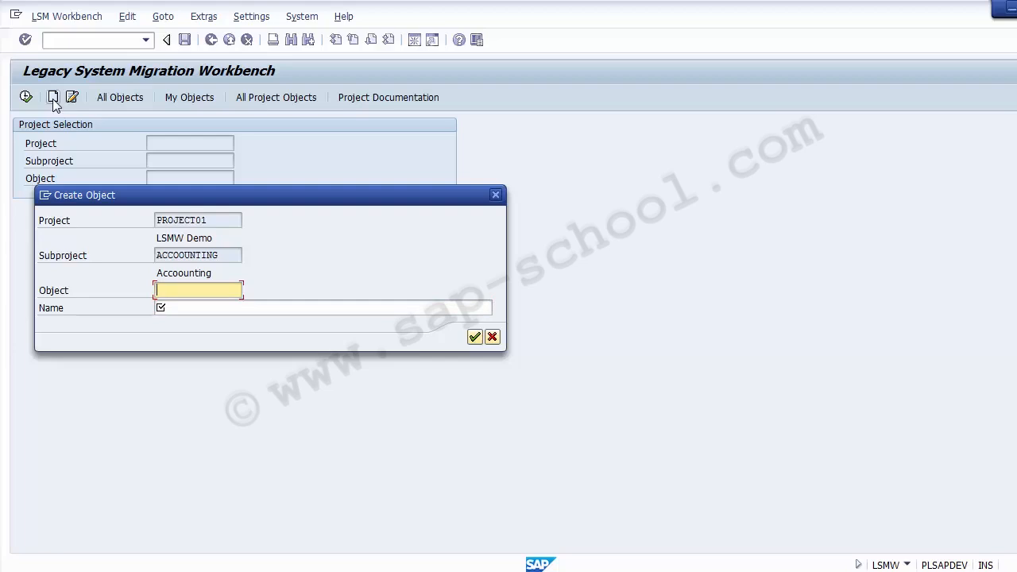
type("GL Master")
key("Tab")
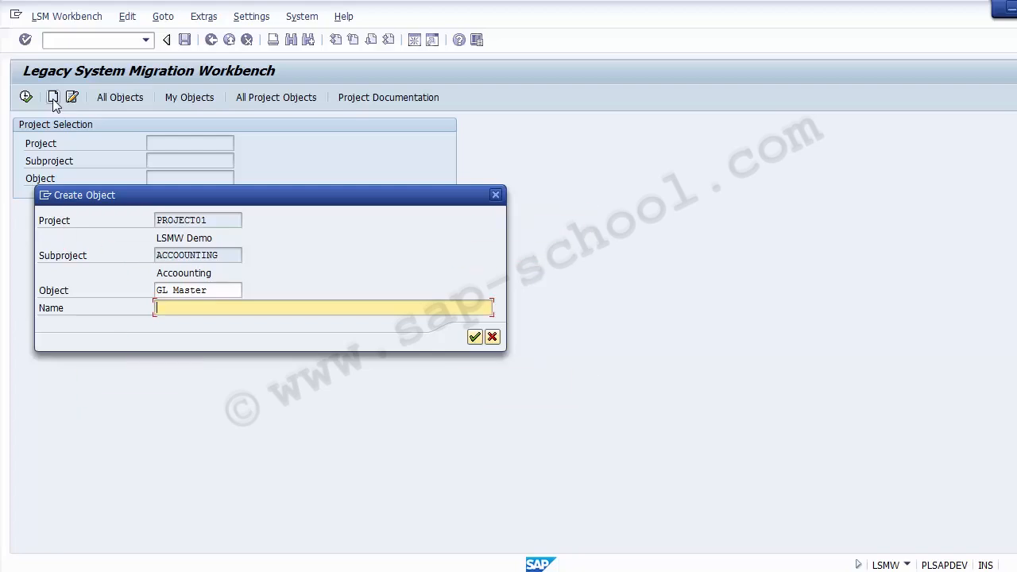
type("G")
type("ra")
key("BackSpace")
type("eate GL MAster")
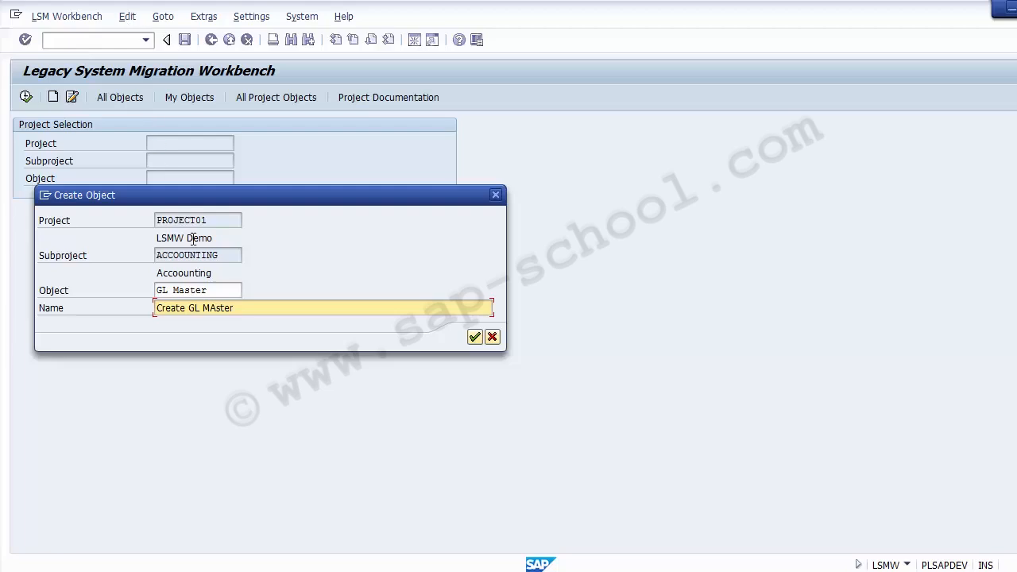
left_click(215, 221)
left_click(220, 289)
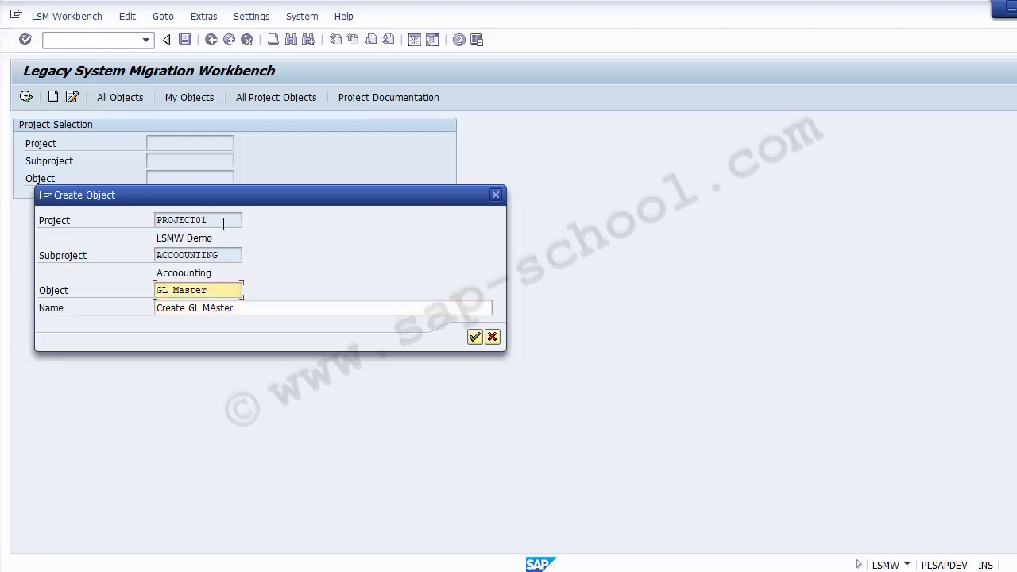
left_click_drag(223, 221, 129, 220)
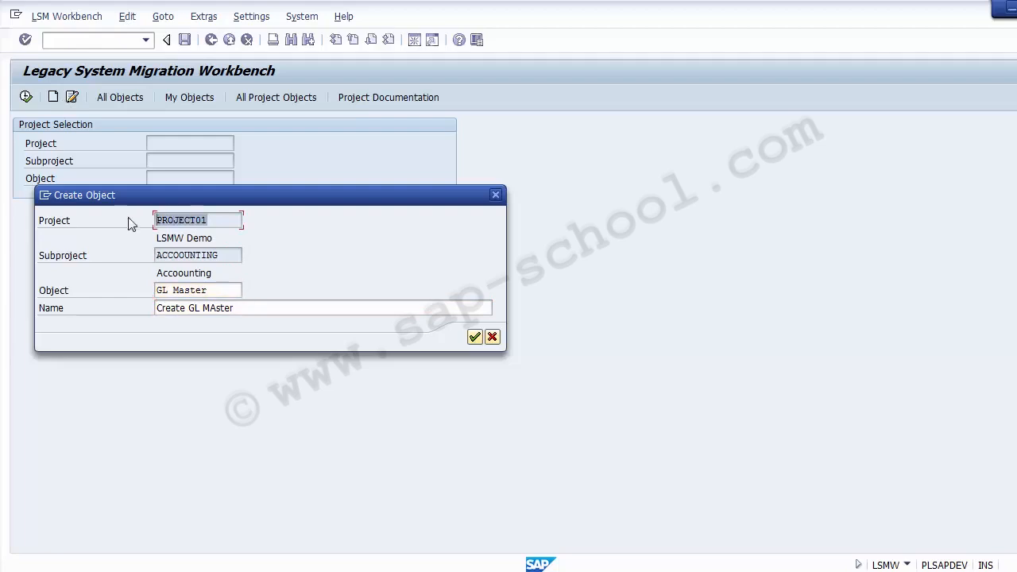
Check the subproject and object entries for the new GL Master object and confirm its creation
left_click(240, 256)
left_click_drag(239, 256, 153, 255)
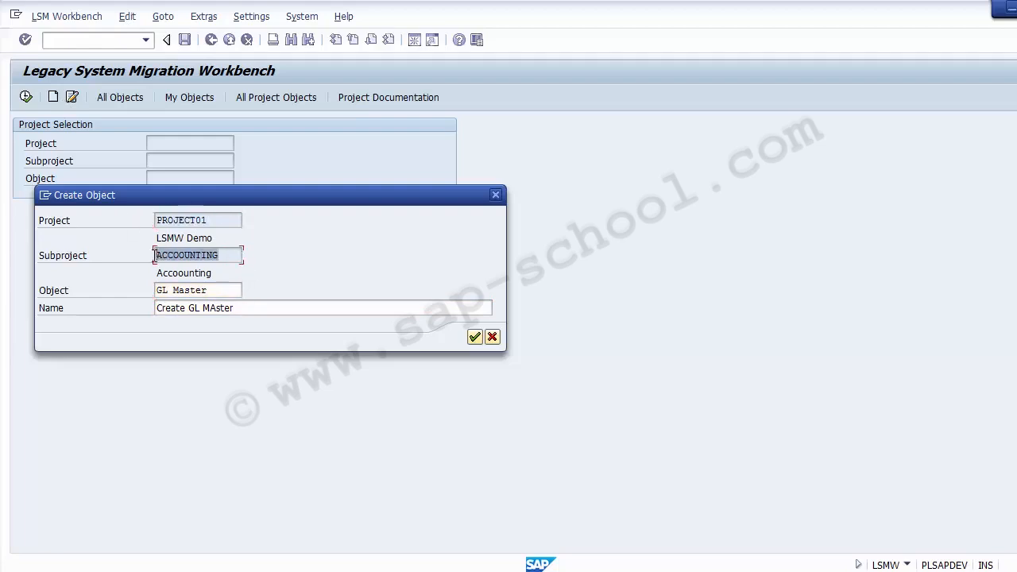
left_click(232, 293)
left_click_drag(232, 293, 136, 289)
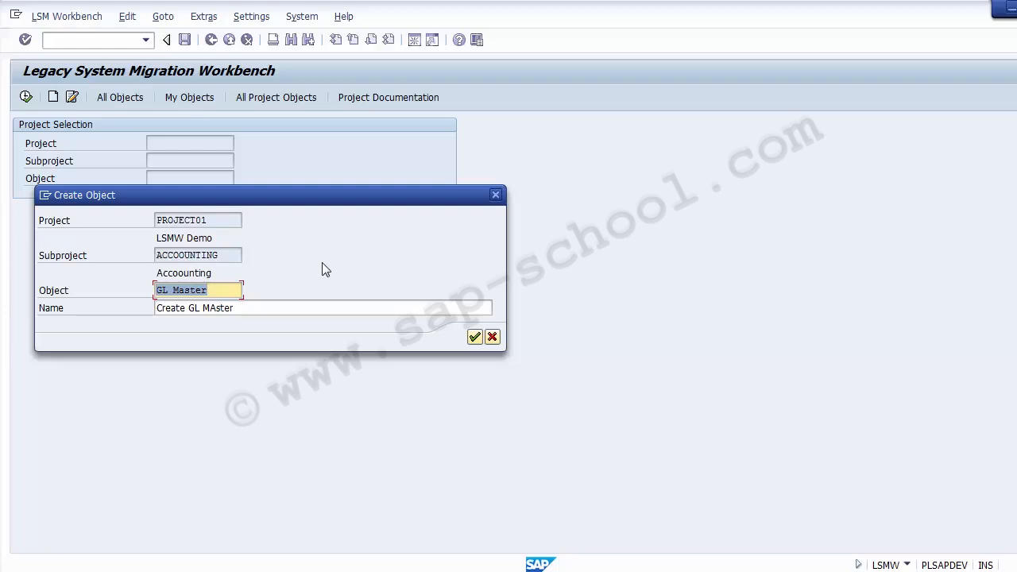
left_click(220, 291)
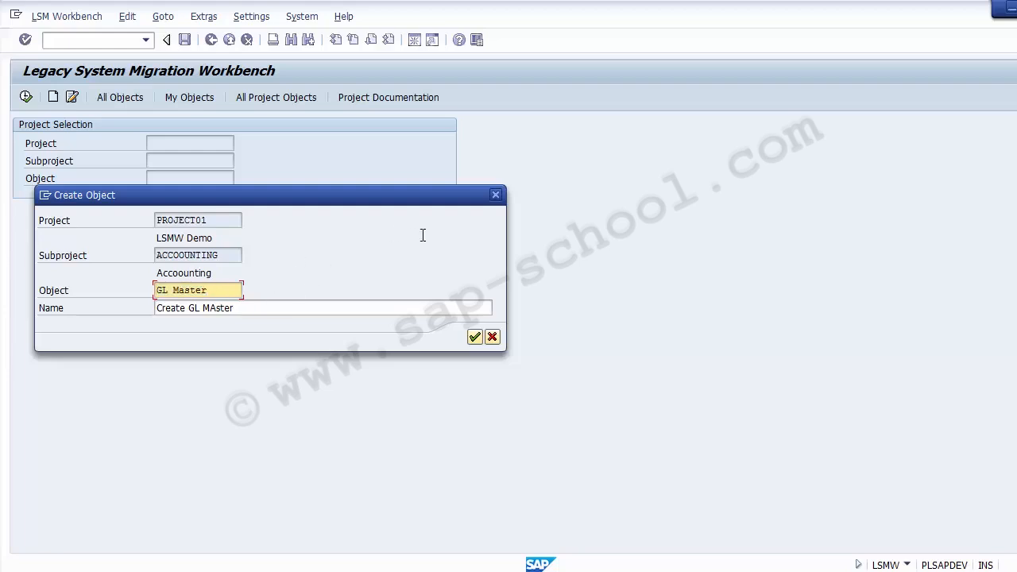
left_click(475, 337)
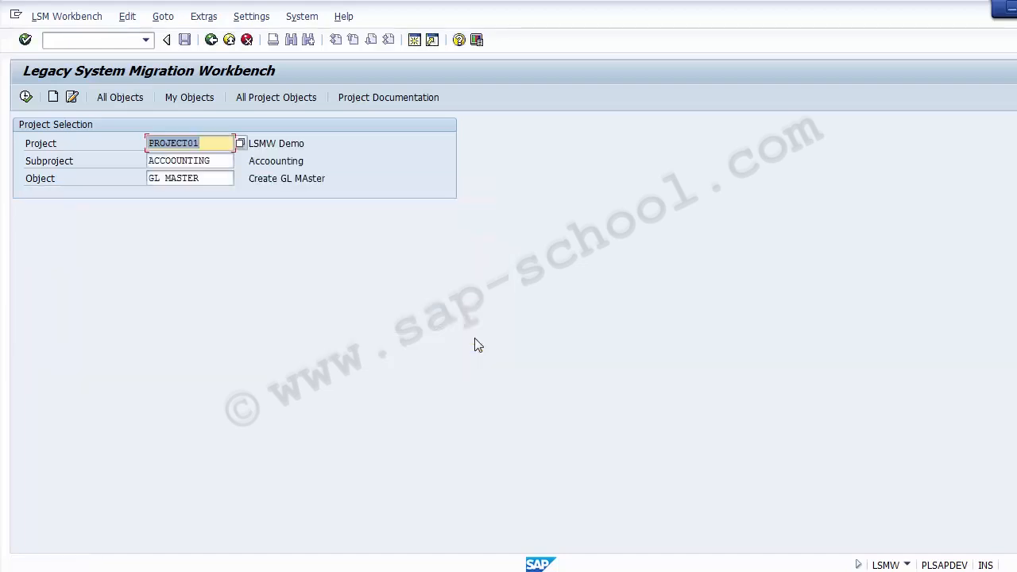
Open the list of migration process steps for project Project01, subproject Accoounting and object GL Master
left_click(213, 160)
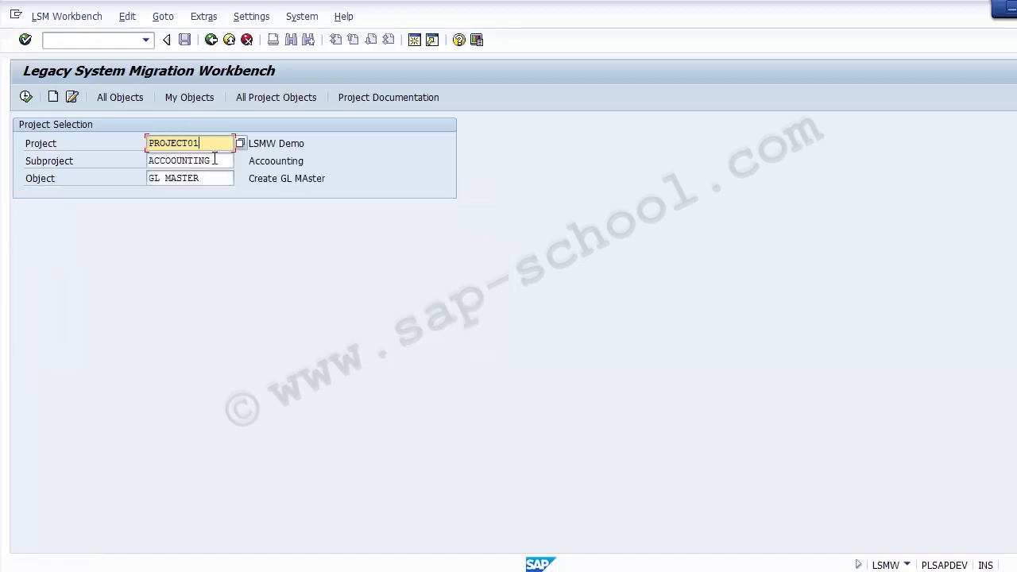
left_click(215, 178)
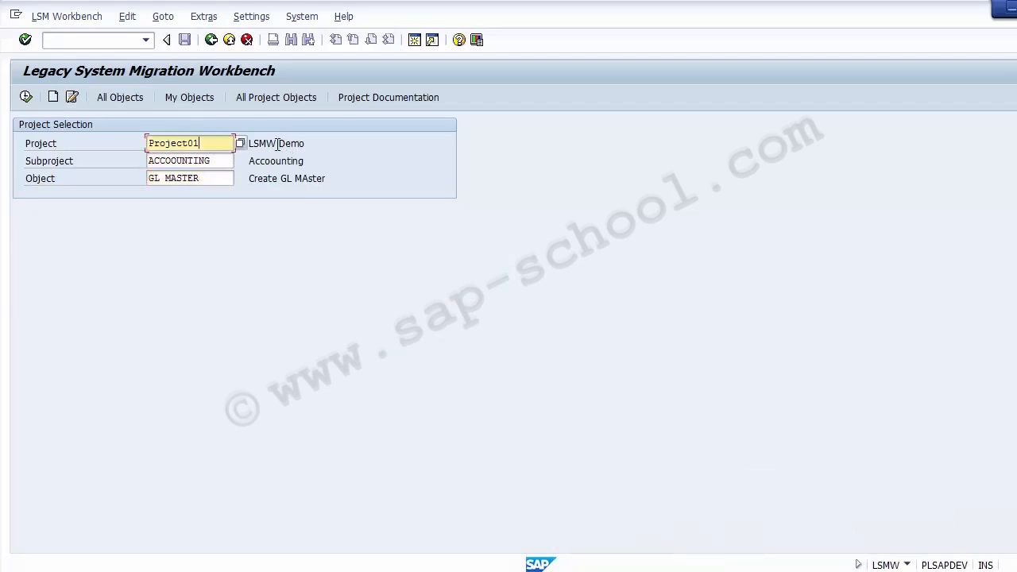
left_click(277, 143)
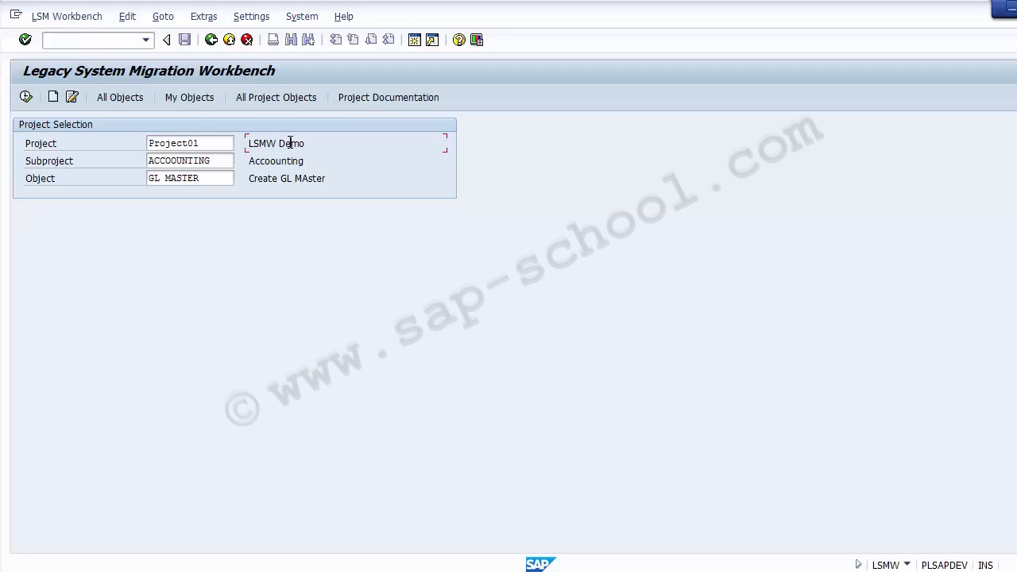
left_click(223, 162)
left_click(221, 178)
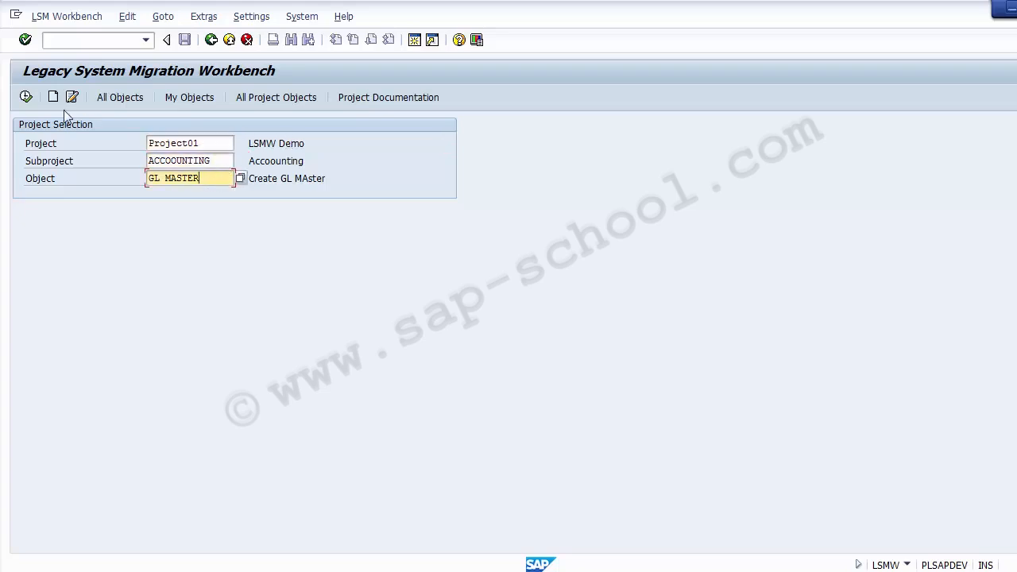
left_click(25, 97)
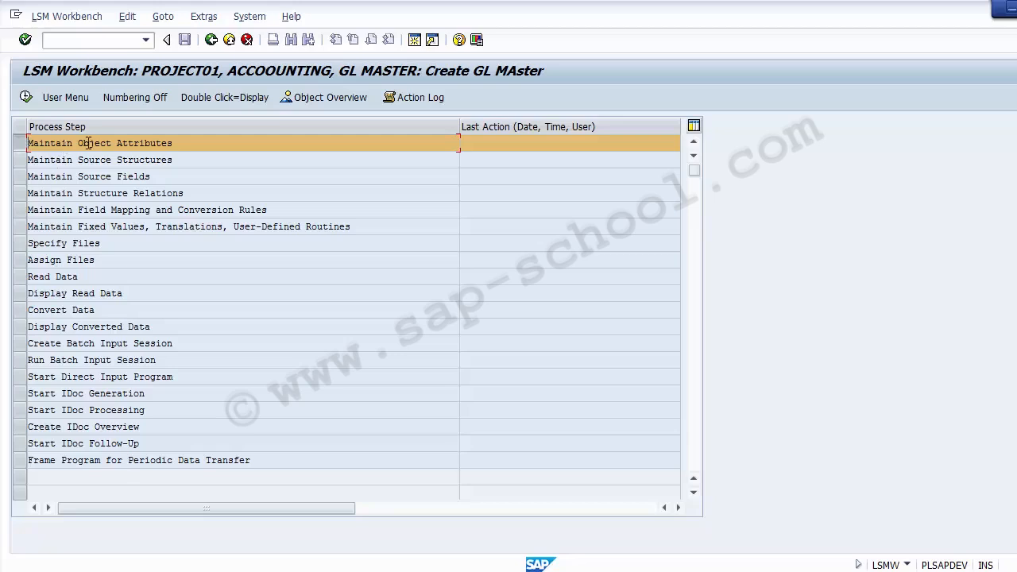
Execute the Maintain Object Attributes process step for the GL Master object
left_click_drag(170, 144, 26, 139)
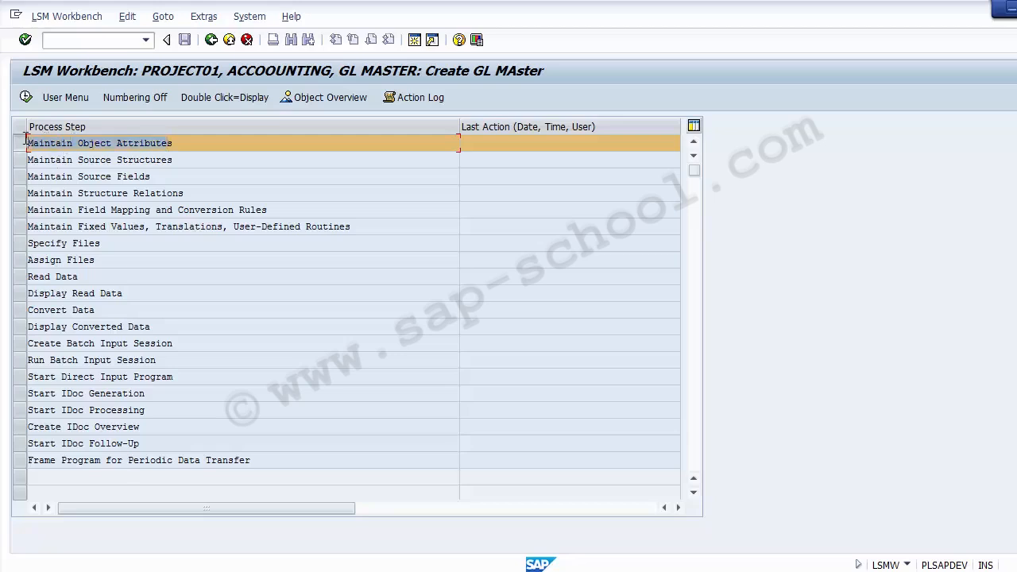
left_click(24, 143)
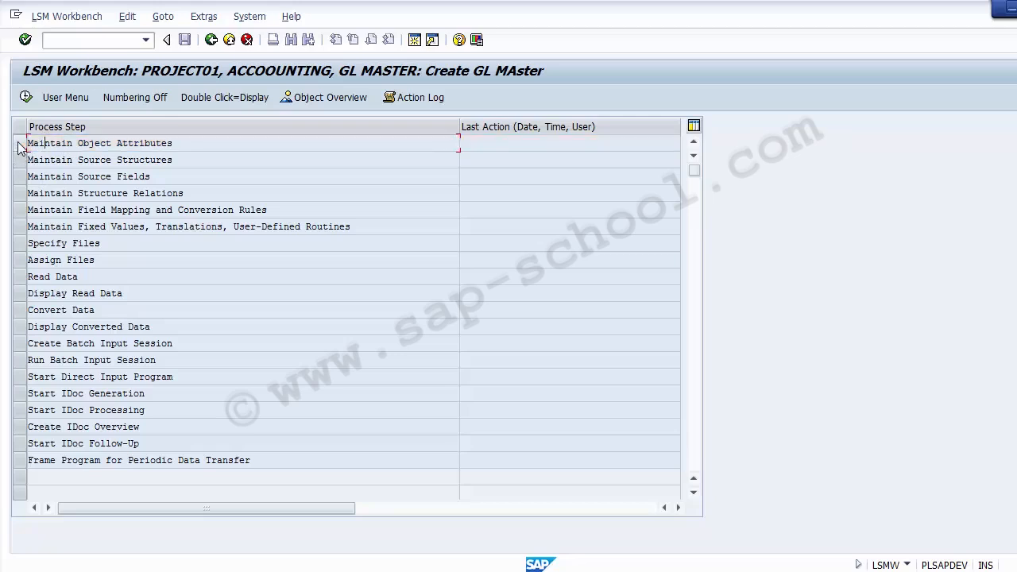
left_click(20, 146)
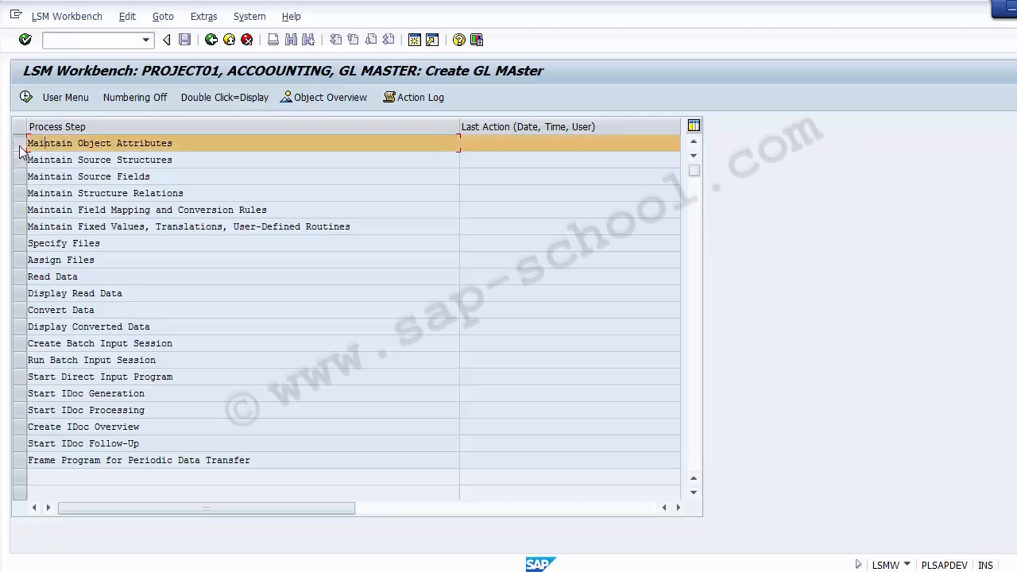
left_click(25, 99)
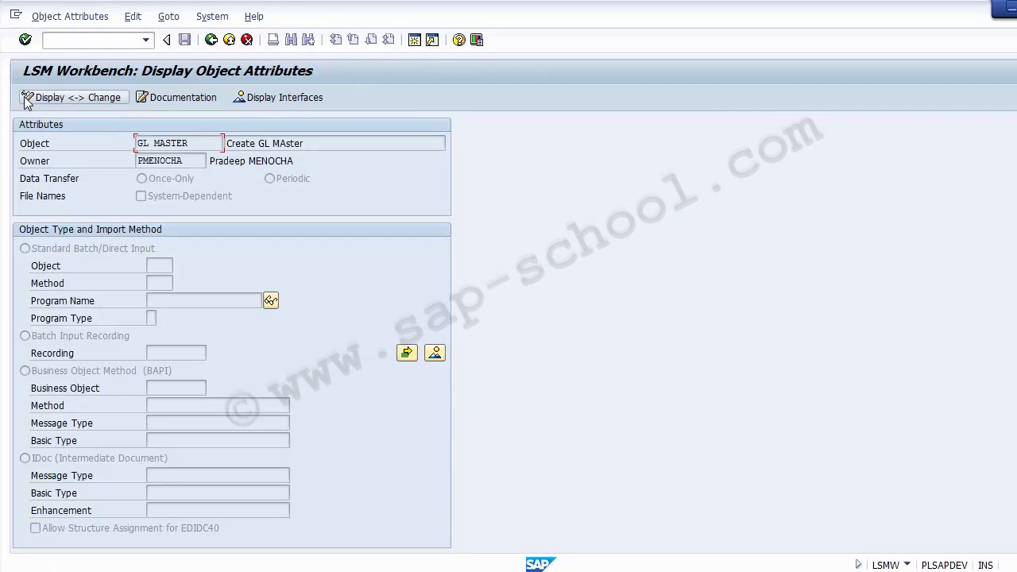
Review the object's name and data transfer attributes, and switch the object attributes to change mode
left_click(36, 143)
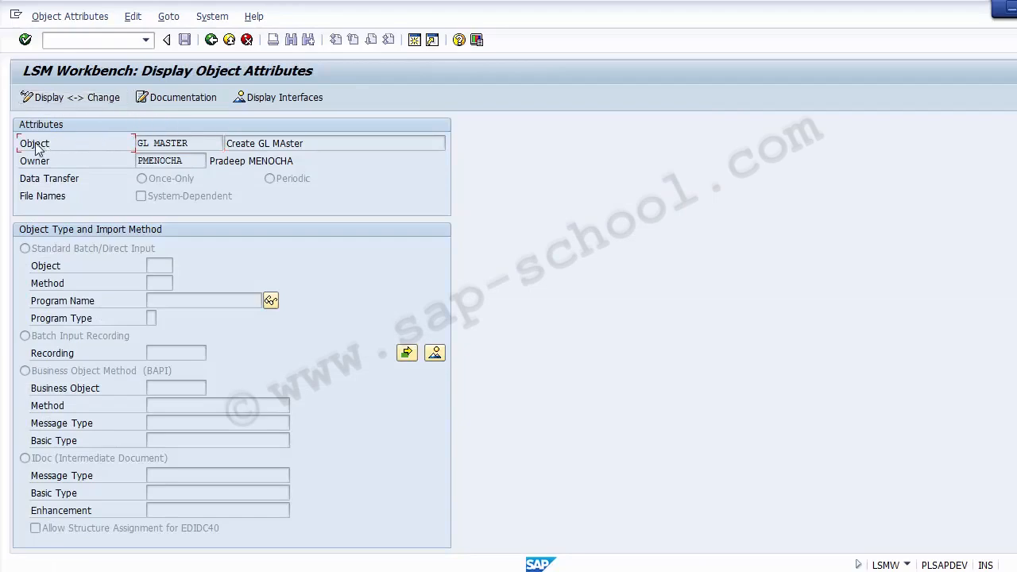
left_click_drag(189, 145, 131, 146)
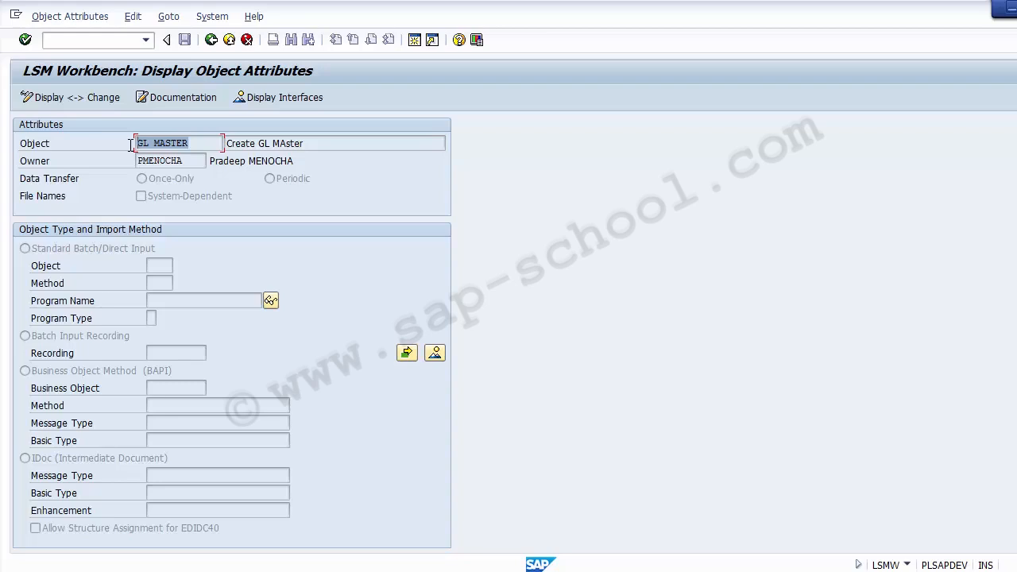
left_click_drag(328, 143, 221, 140)
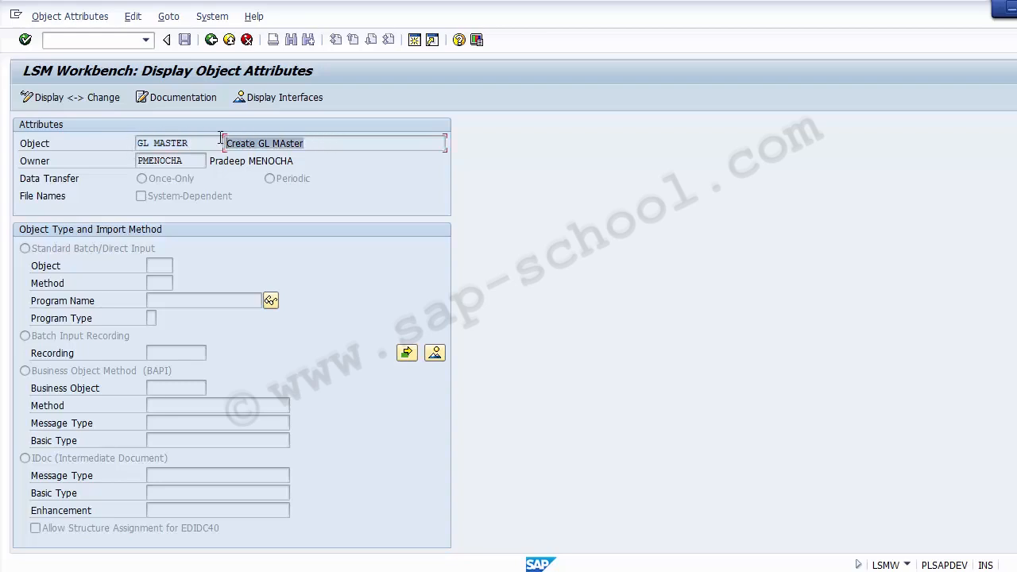
left_click(58, 182)
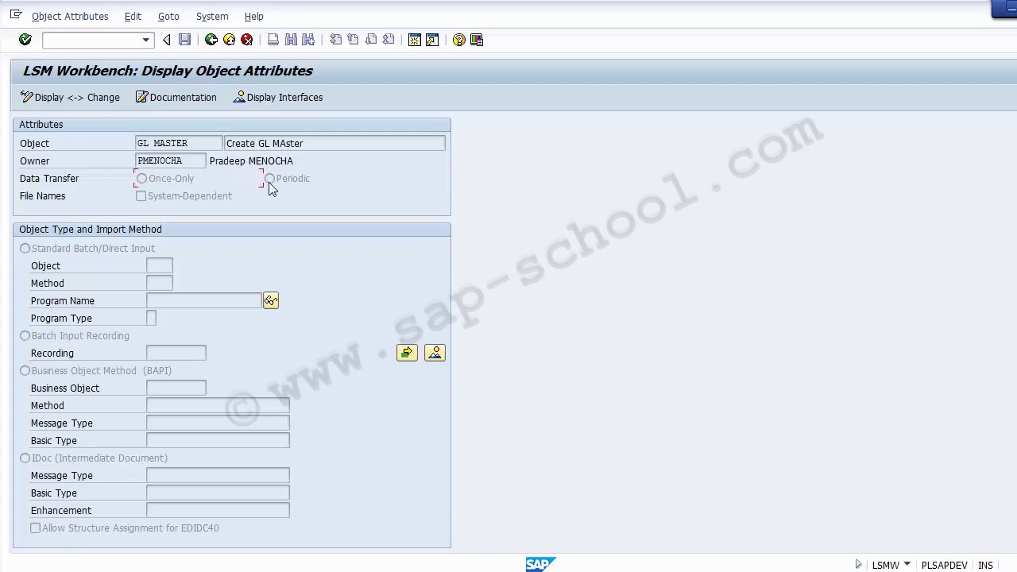
left_click(40, 180)
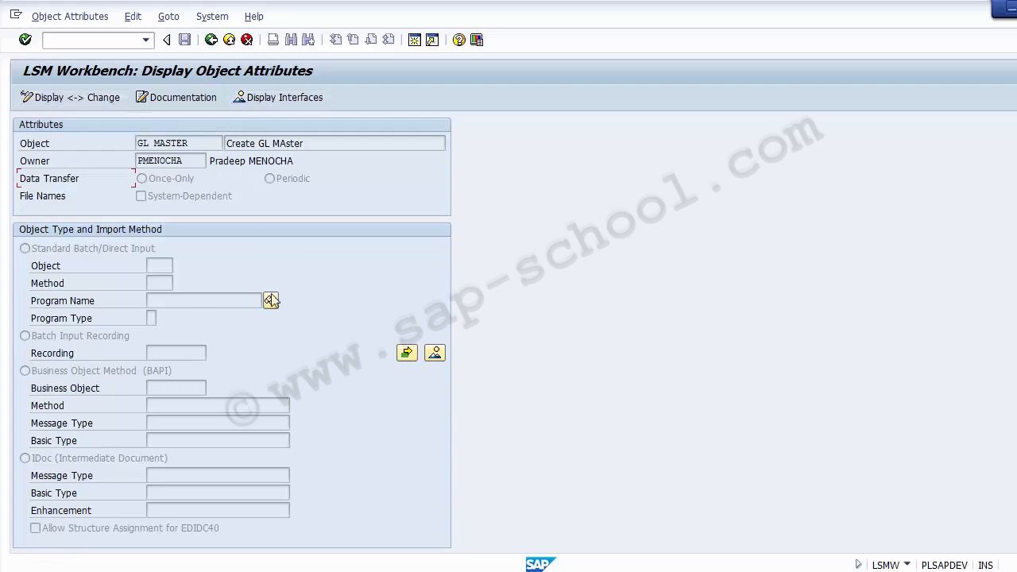
left_click(78, 99)
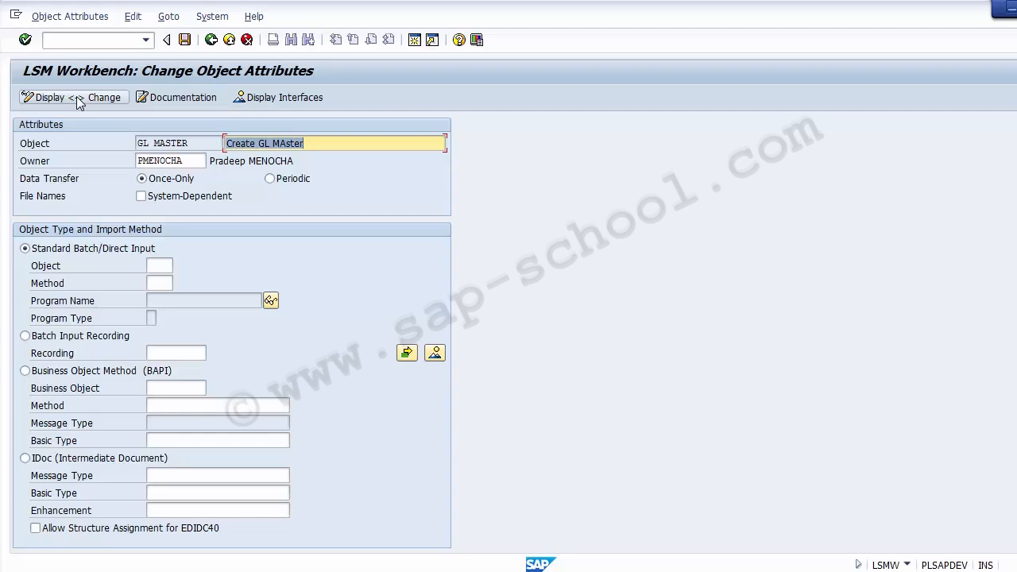
Set the object's data transfer option to Periodic
left_click(338, 142)
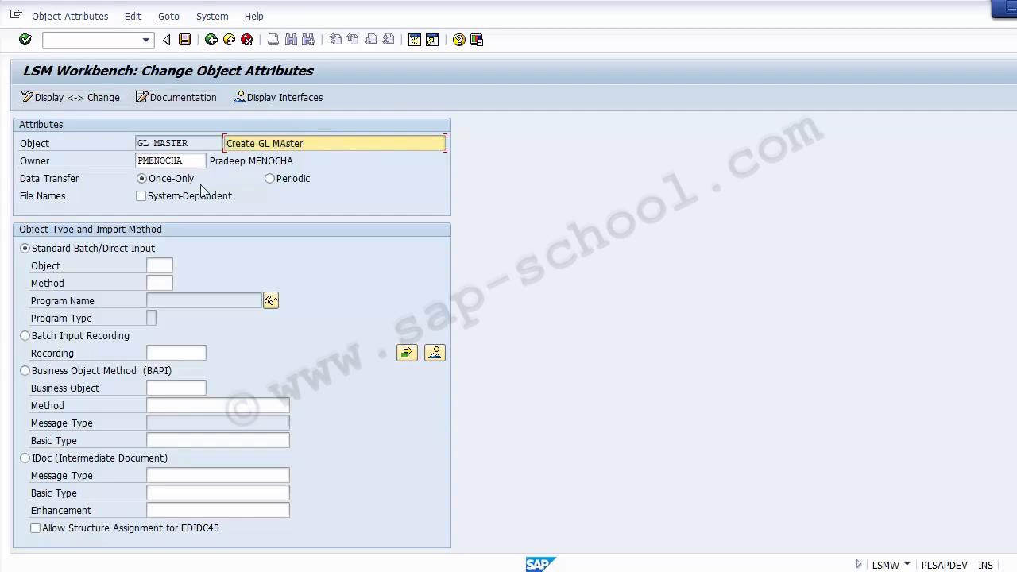
left_click(55, 181)
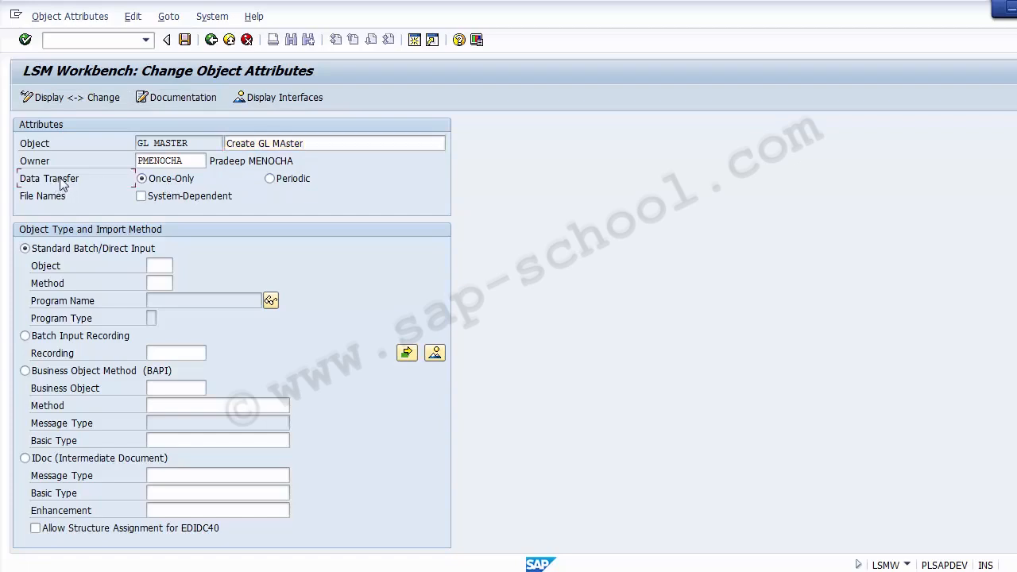
left_click(300, 180)
left_click(175, 182)
left_click(283, 180)
Choose Batch Input Recording as the object type and import method
left_click(113, 254)
left_click(69, 378)
left_click(60, 465)
left_click(61, 253)
left_click(93, 340)
left_click(98, 375)
left_click(26, 336)
Enter ZFS00 as the name of the batch input recording
left_click(172, 356)
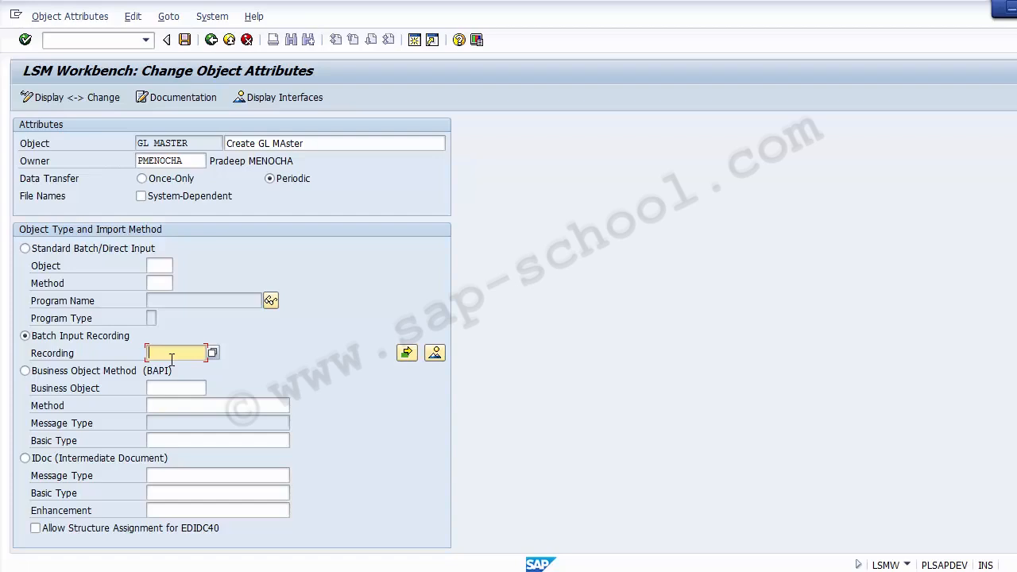
type("ZFS00")
left_click_drag(190, 354, 140, 355)
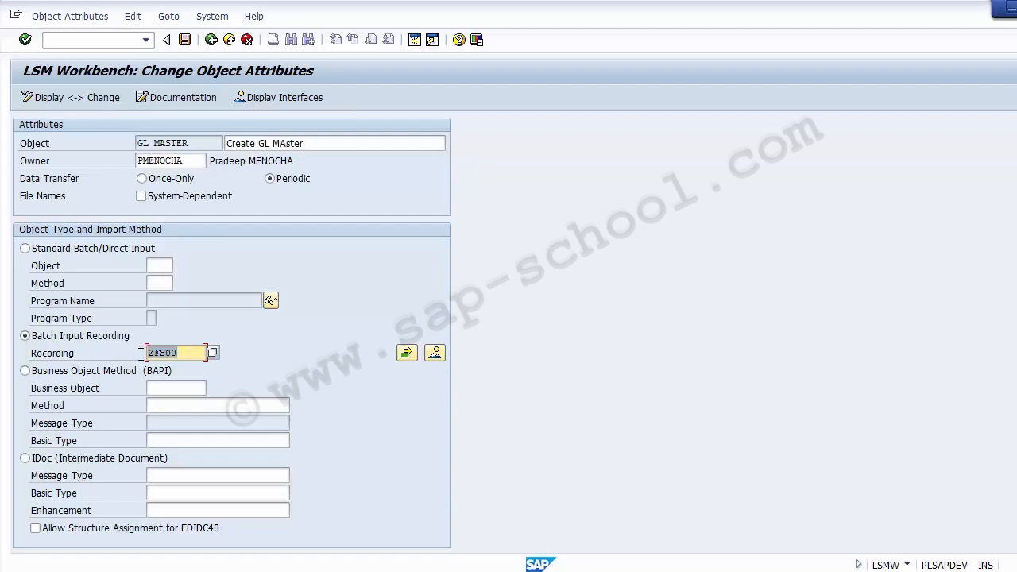
In the project's recordings overview, create the recording ZFS00 with the description "Create GL Master"
left_click(435, 354)
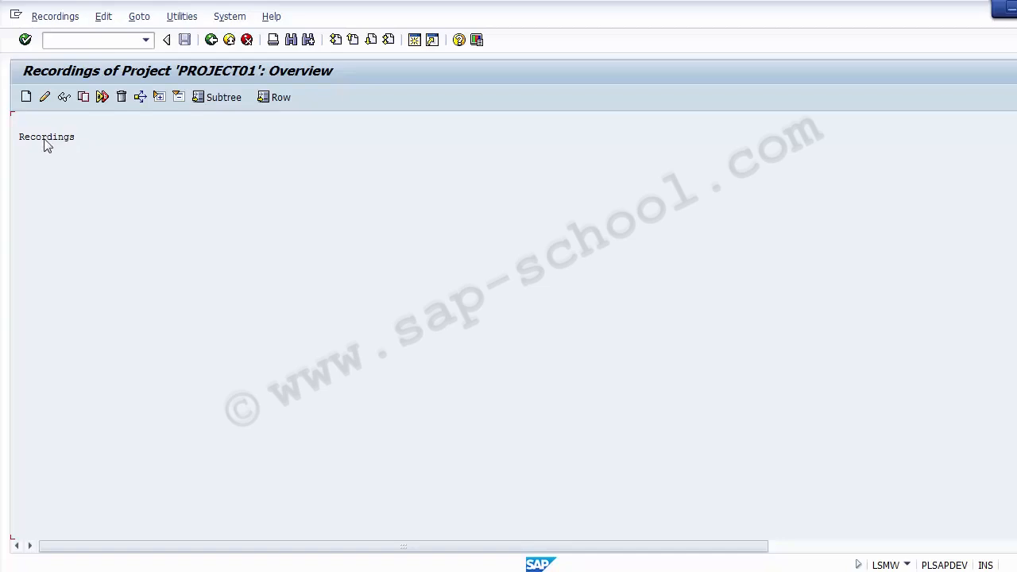
left_click(26, 97)
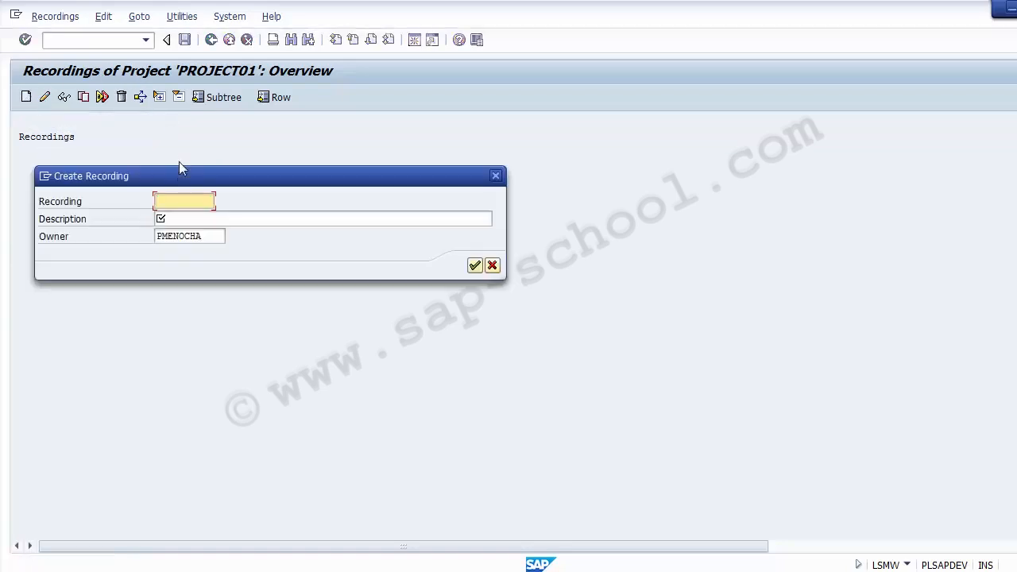
left_click_drag(177, 171, 344, 160)
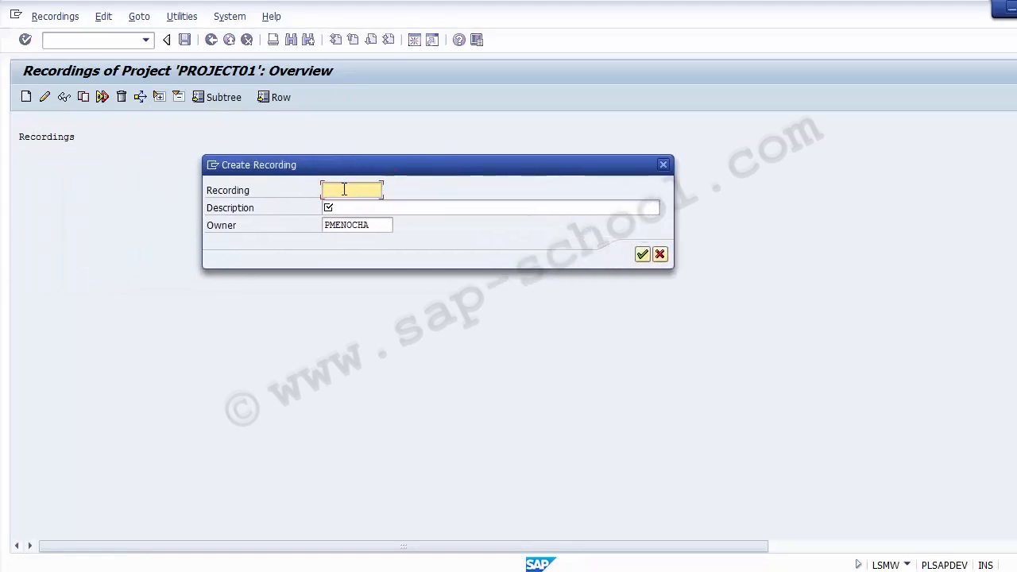
type("Z")
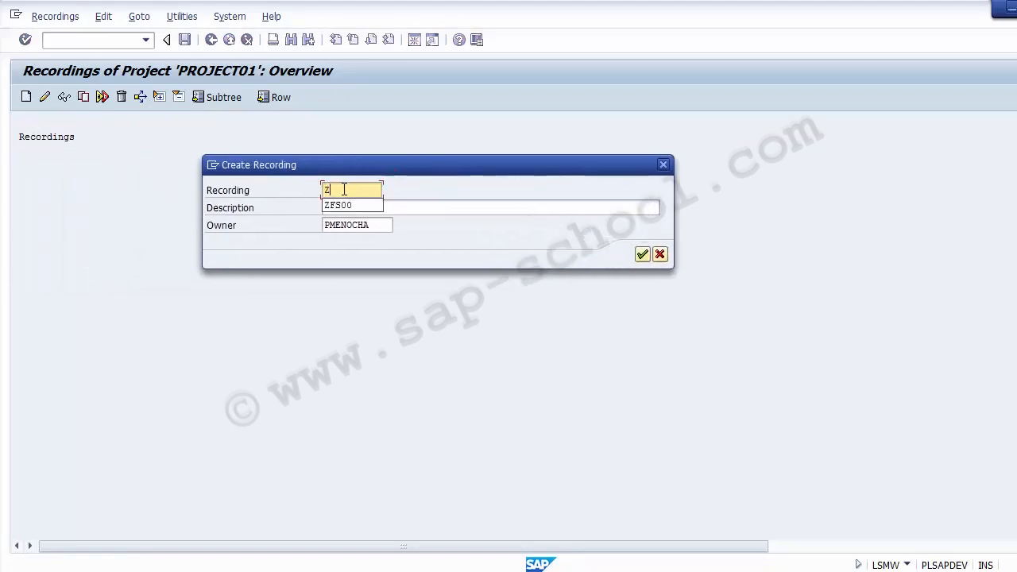
type("FS00")
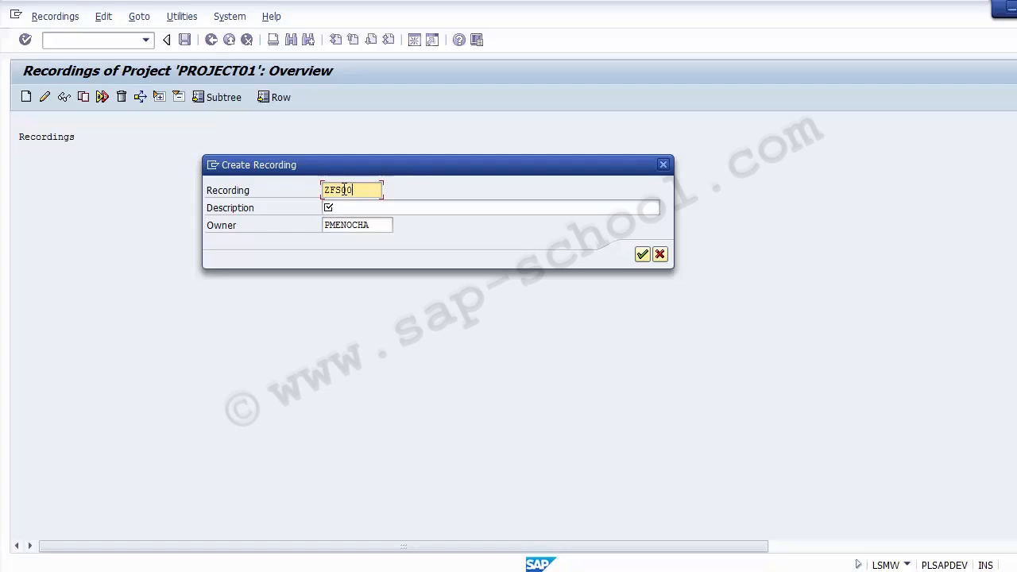
left_click(353, 208)
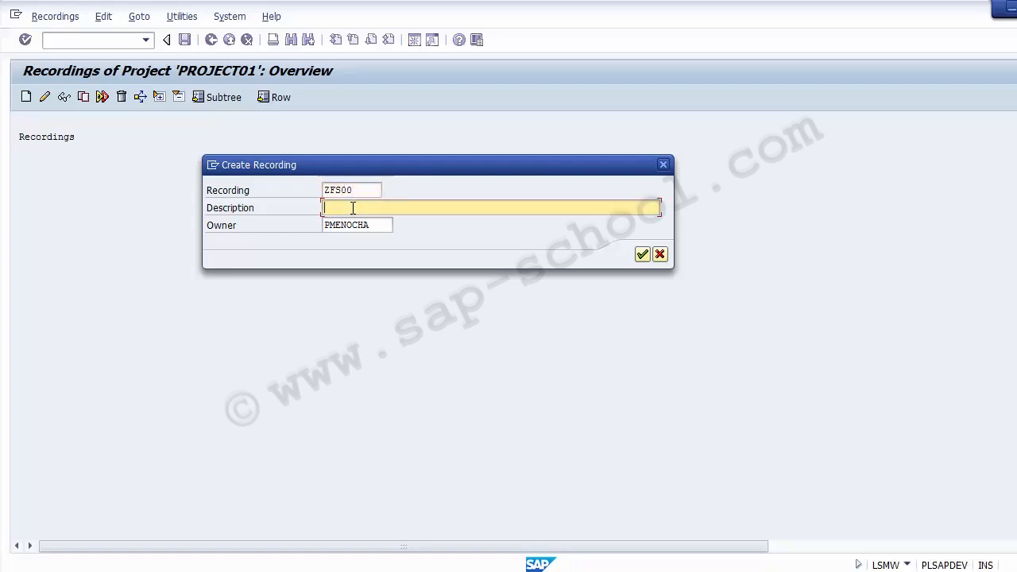
type("Create GL Master")
left_click(642, 254)
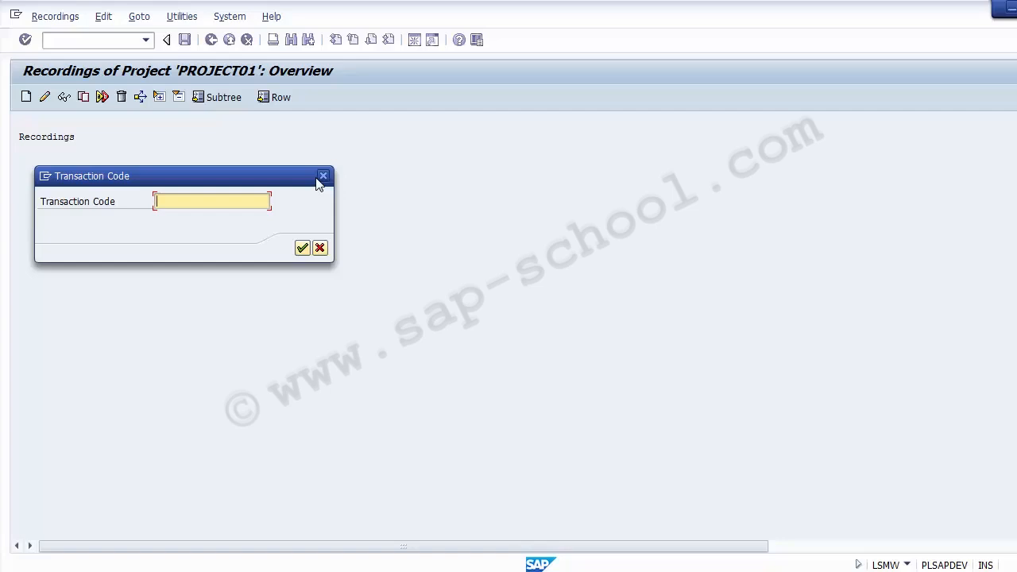
Start recording the transaction with code FS00
type("FSoo")
key("BackSpace")
key("BackSpace")
type("00")
left_click(302, 249)
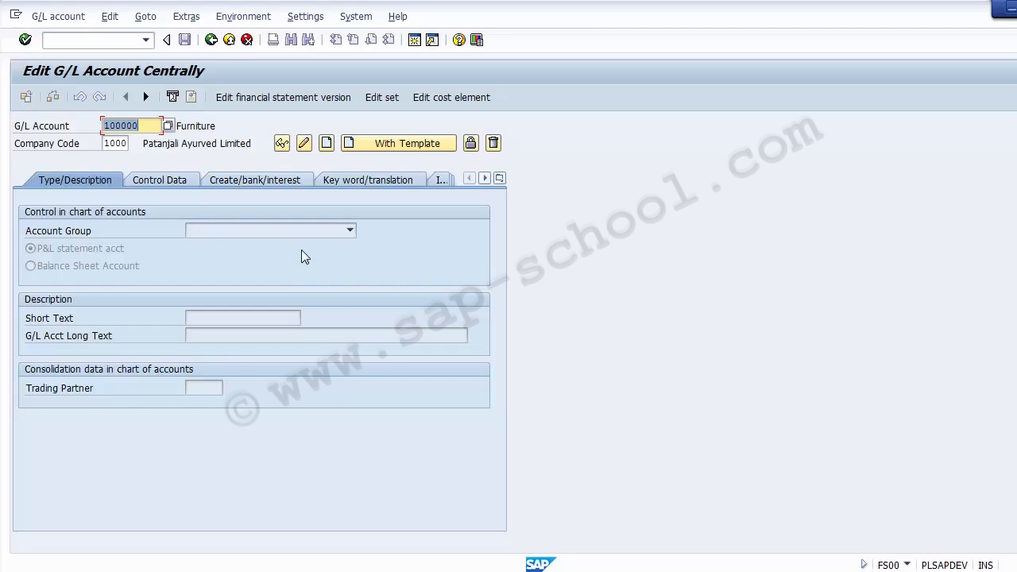
Set the company code to 9000 for the G/L account
key("Tab")
key("BackSpace")
key("BackSpace")
key("BackSpace")
key("BackSpace")
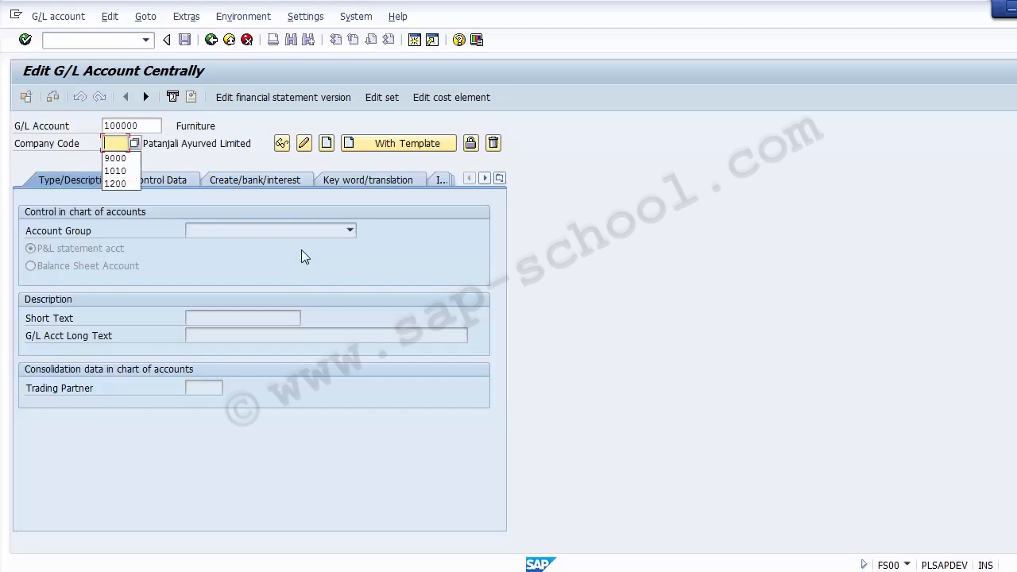
type("9000")
key("Return")
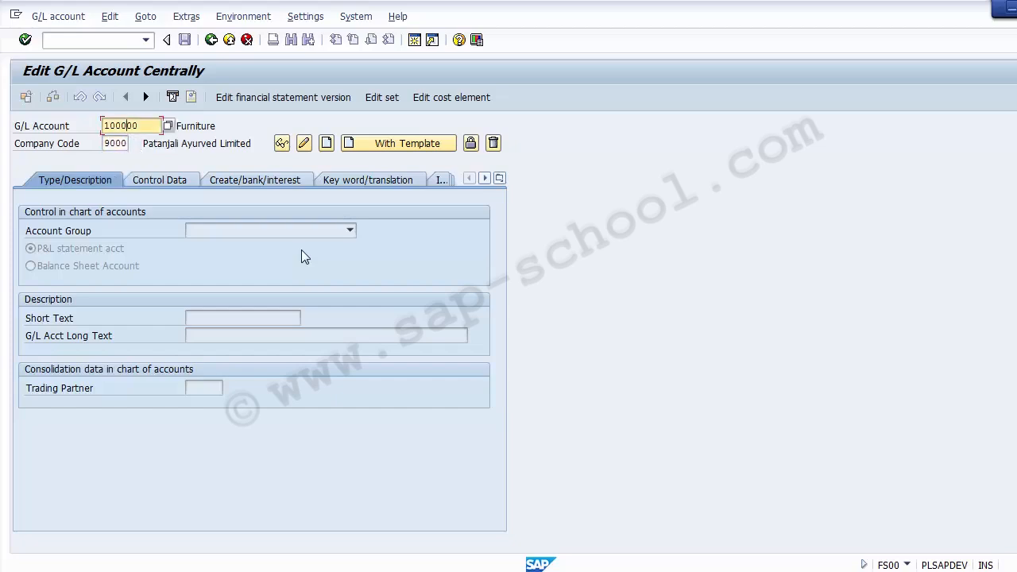
Clear the G/L account number so that only company code 9000 is entered, and acknowledge the message
key("BackSpace")
key("BackSpace")
key("BackSpace")
key("BackSpace")
key("BackSpace")
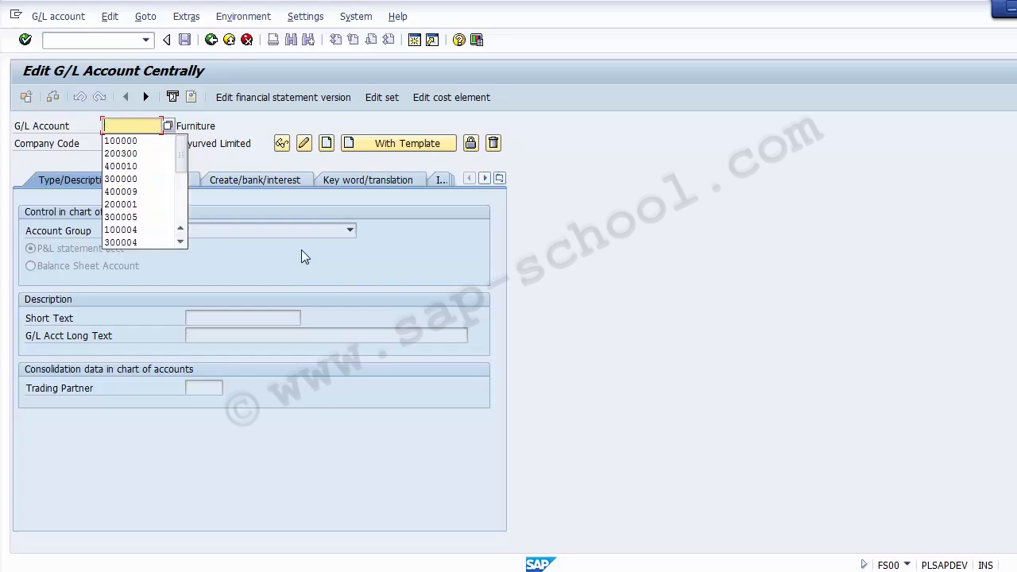
key("Return")
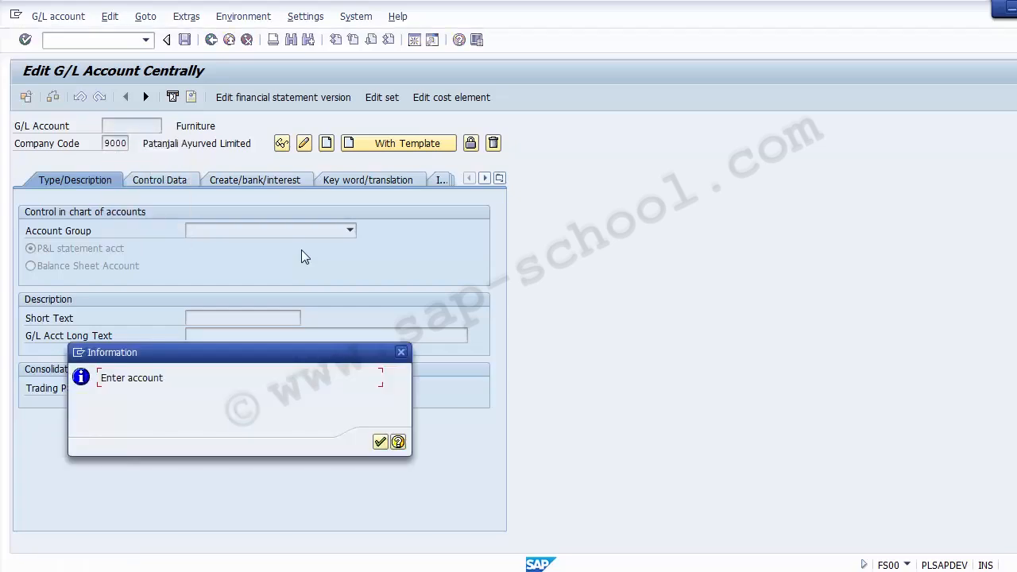
left_click(380, 442)
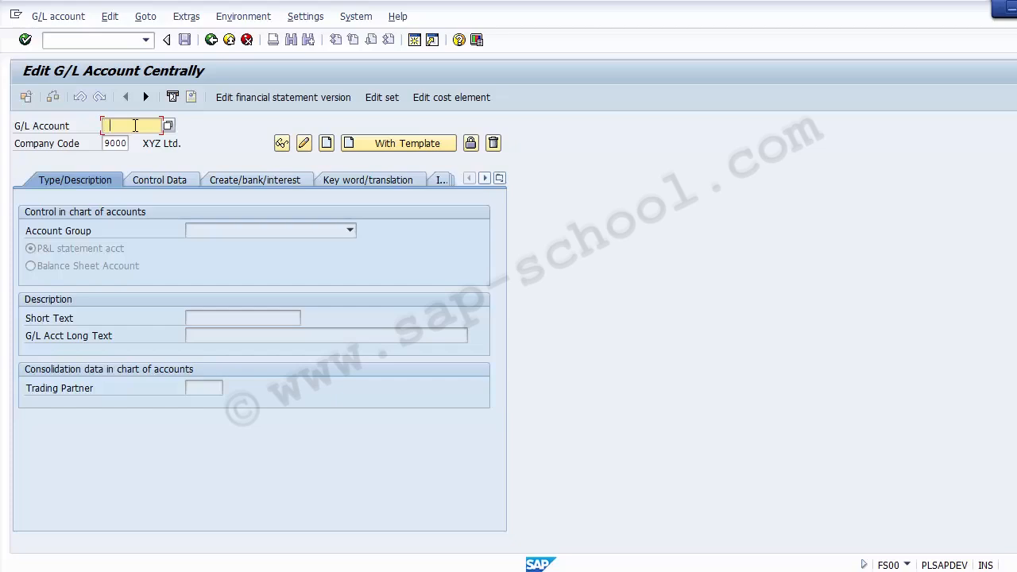
Enter G/L account 100000 and start creating it in company code 9000
key("Down")
key("Return")
left_click_drag(143, 125, 127, 145)
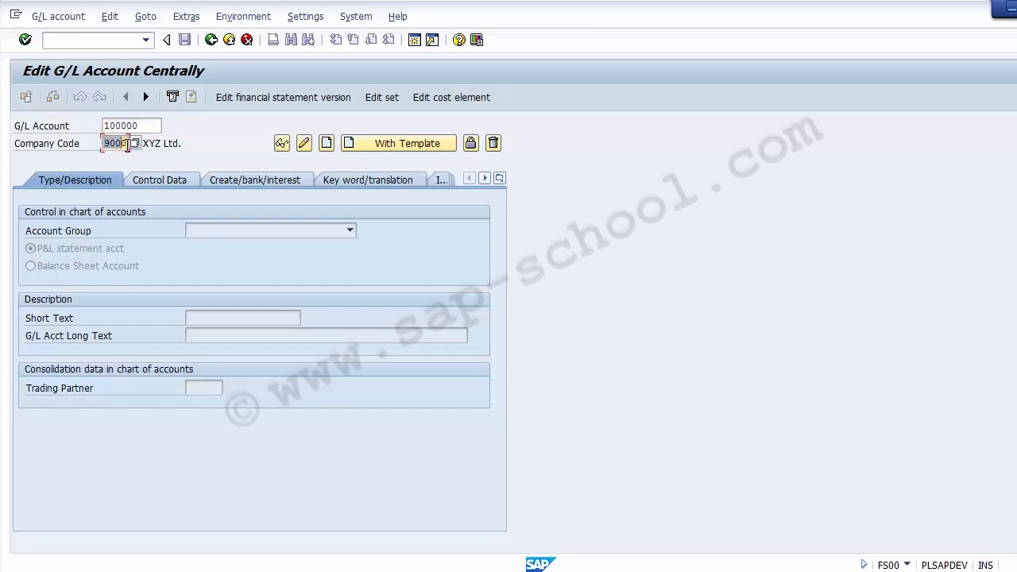
left_click(328, 149)
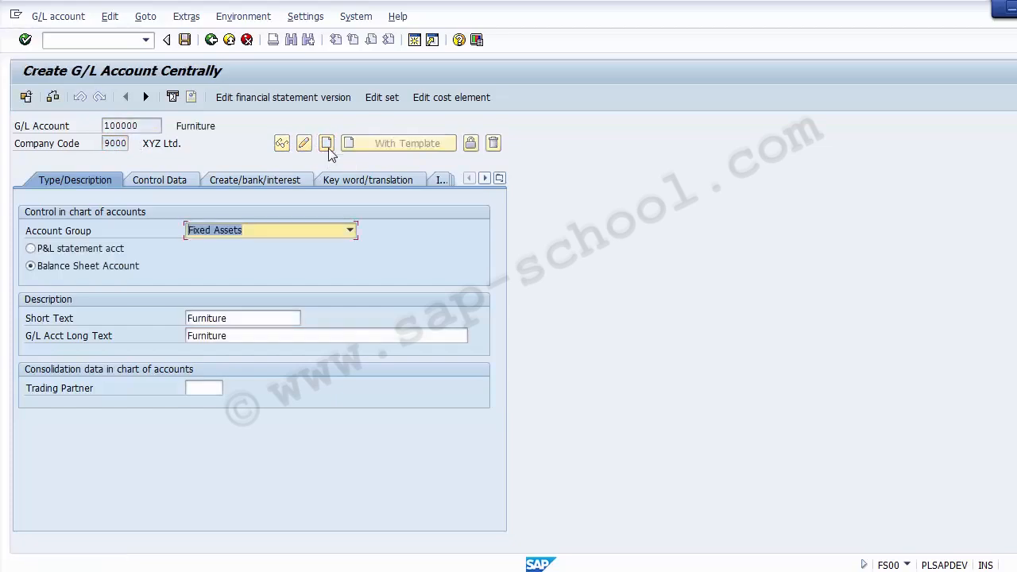
Assign the account group Fixed Assets and mark the account as a balance sheet account
left_click(259, 230)
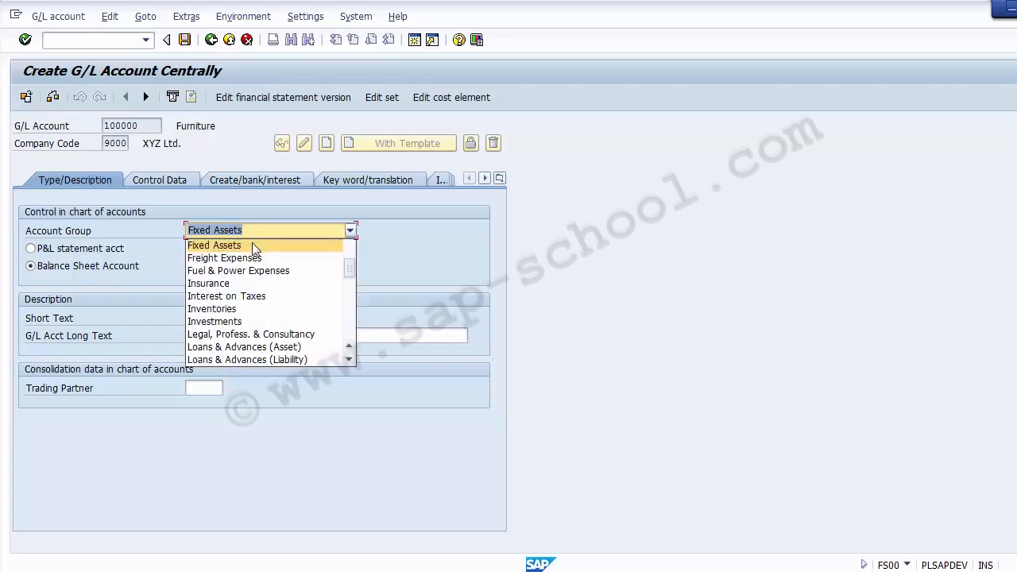
left_click(252, 245)
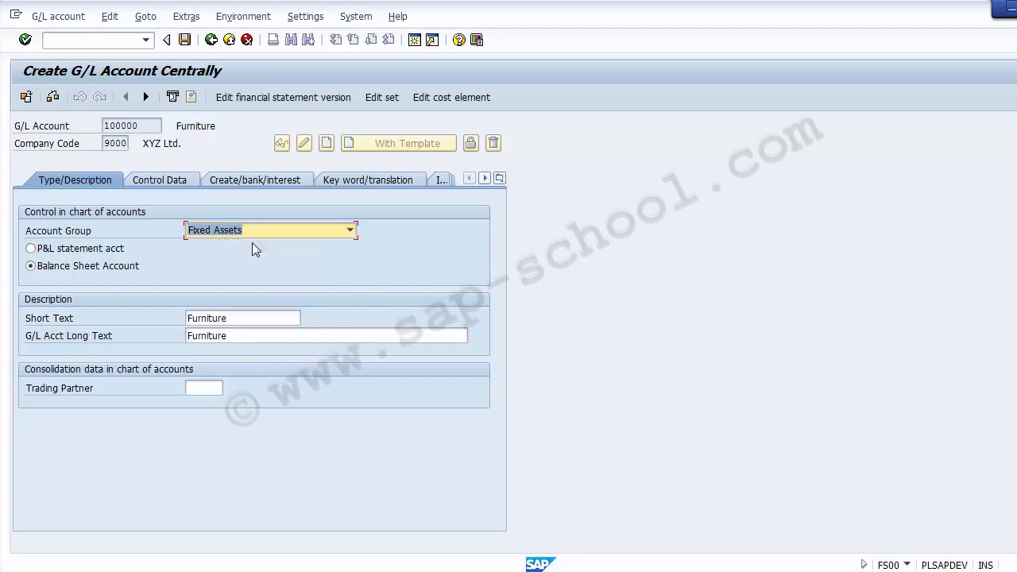
left_click(72, 267)
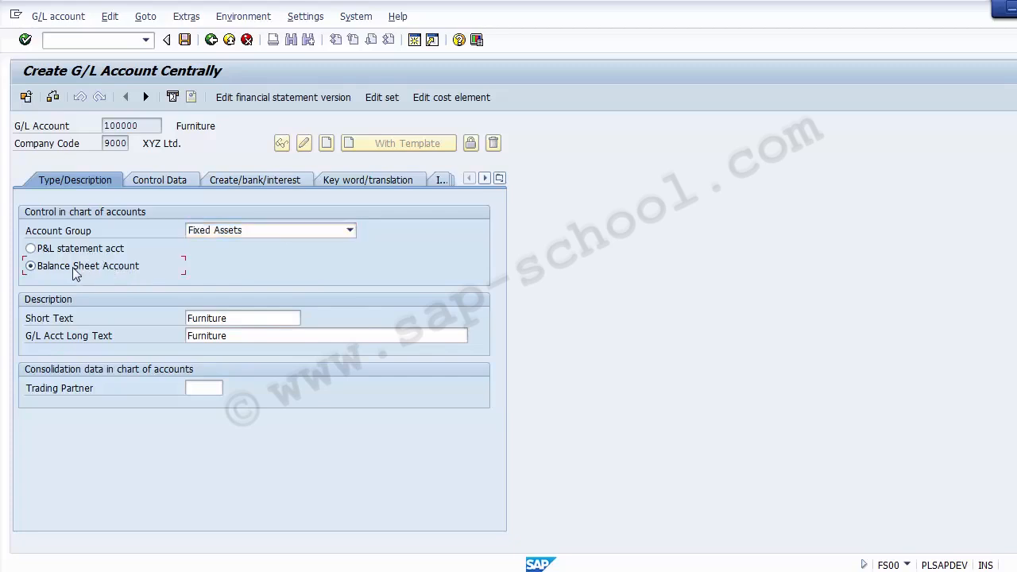
Change the account's short text to "Furniture A/C"
left_click(243, 317)
left_click_drag(240, 317, 170, 316)
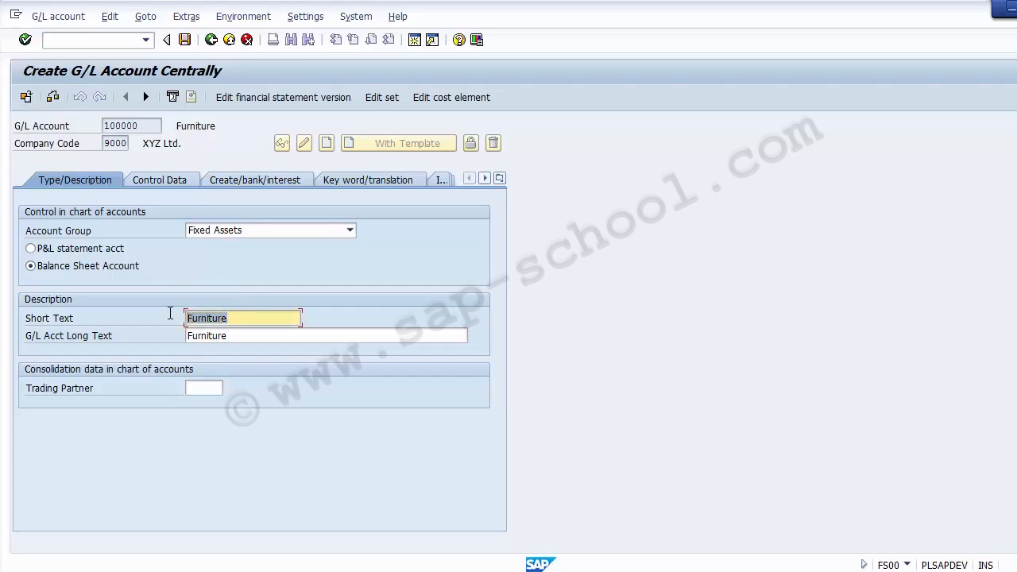
left_click(268, 318)
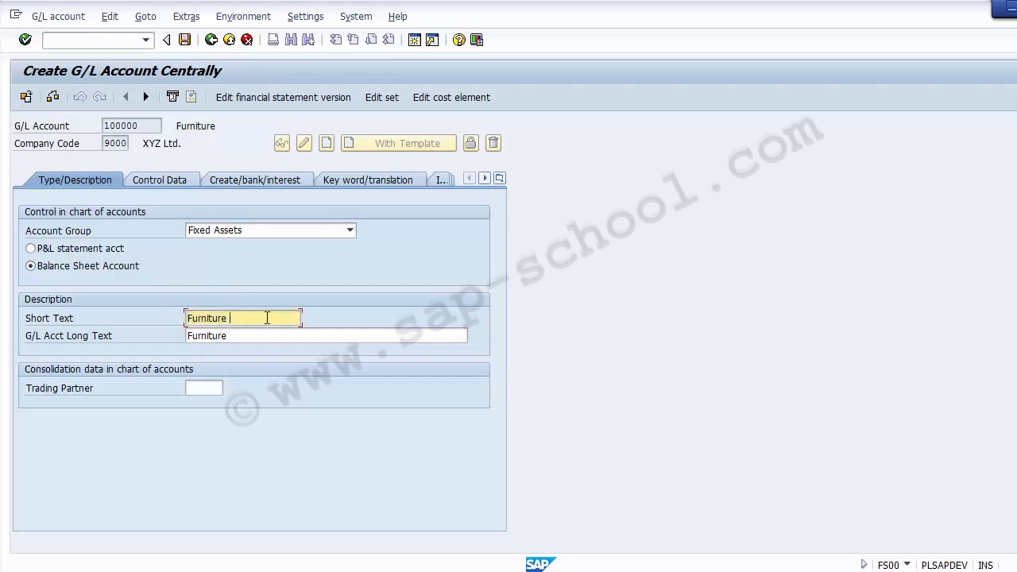
type("A/C")
Change the G/L account long text to "Furniture Account"
left_click(260, 335)
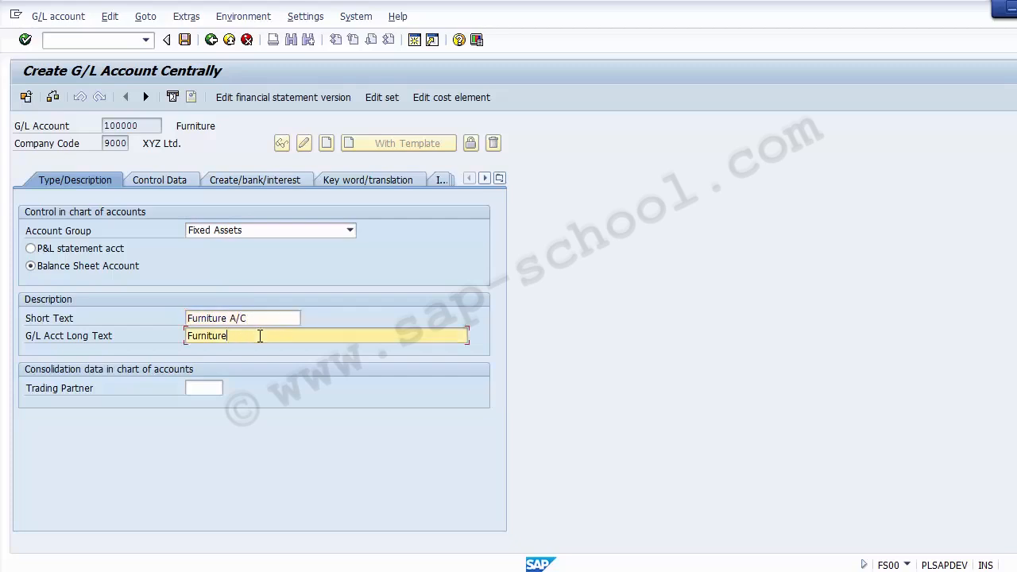
type("Account")
left_click(229, 336)
key("Insert")
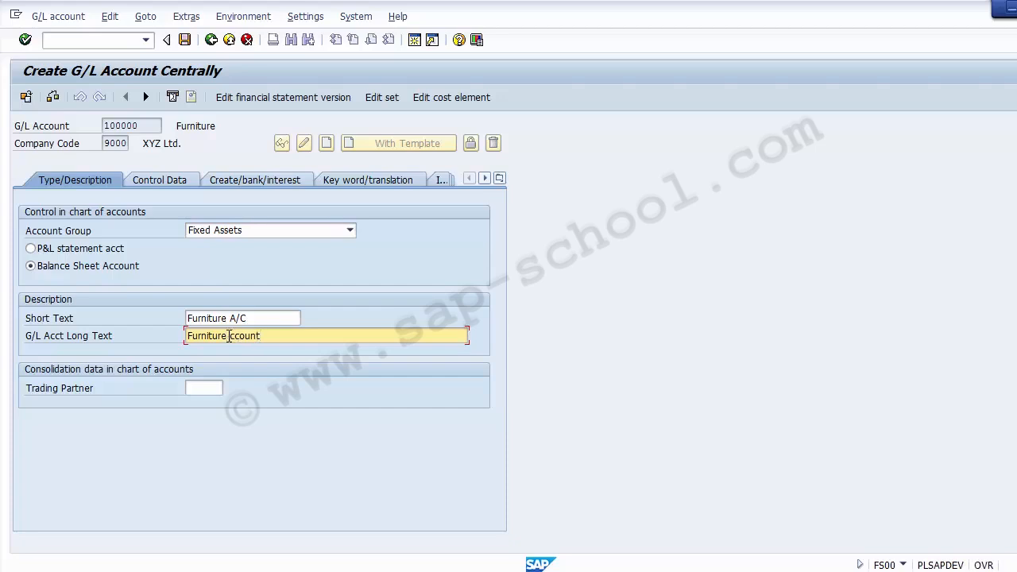
key("Insert")
type("A")
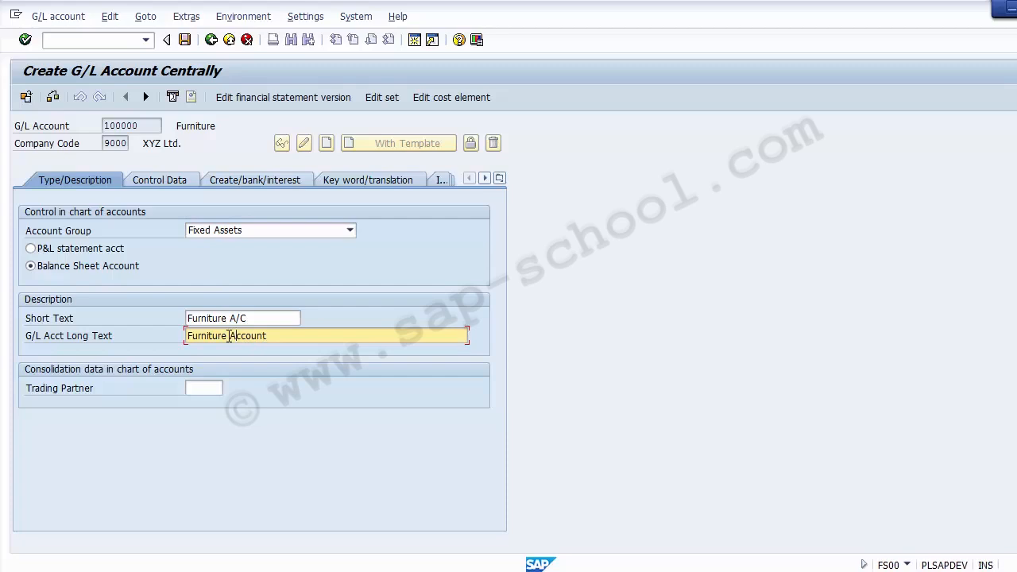
In the account's control data, set the reconciliation account type to Assets and enable line item display
left_click(153, 183)
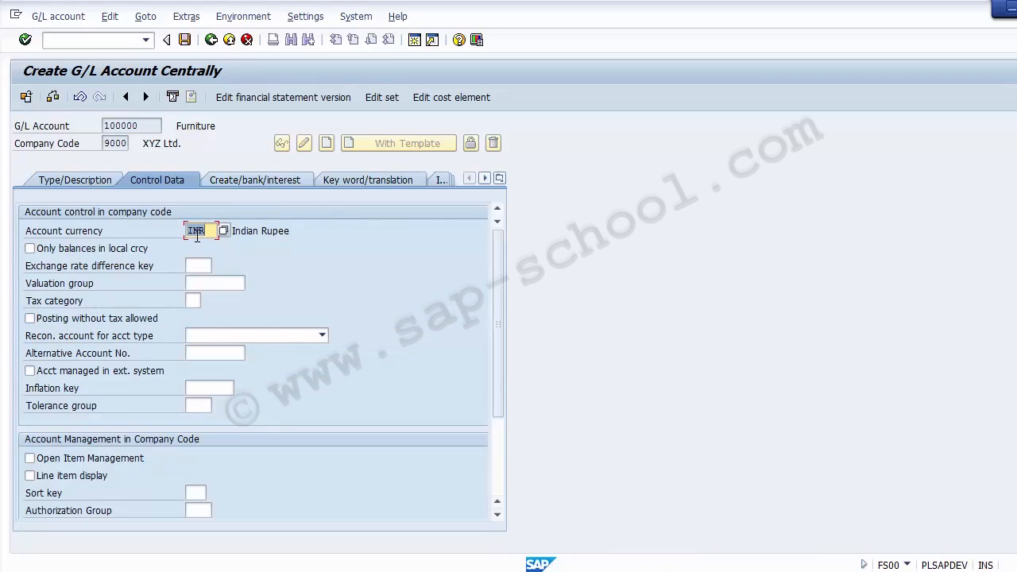
left_click(188, 335)
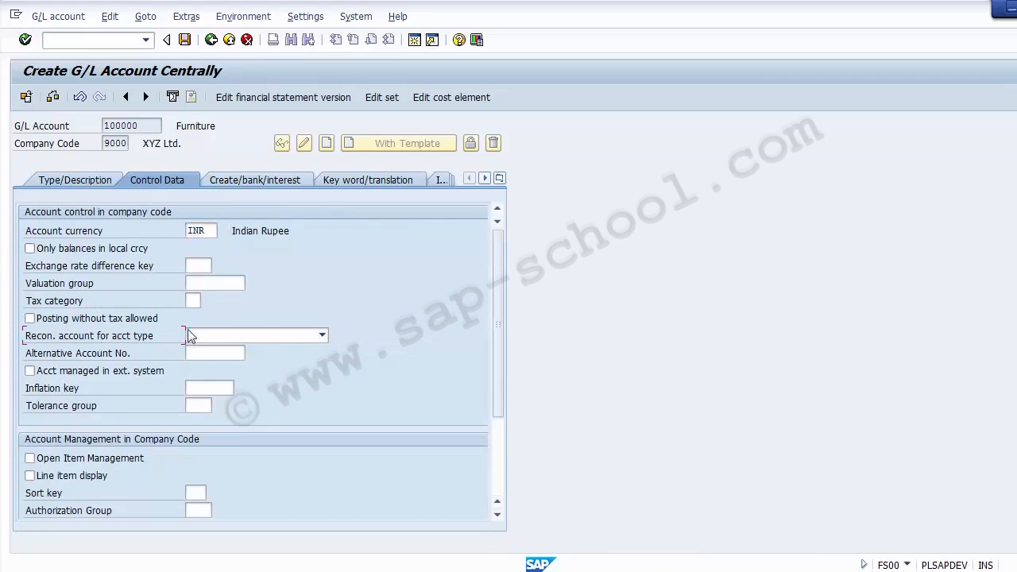
left_click(196, 334)
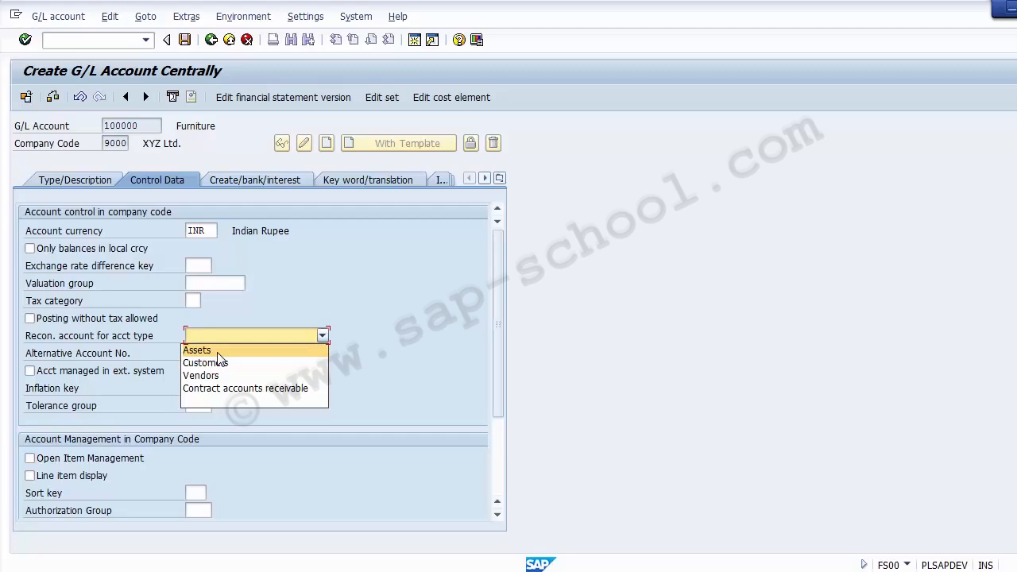
left_click(217, 352)
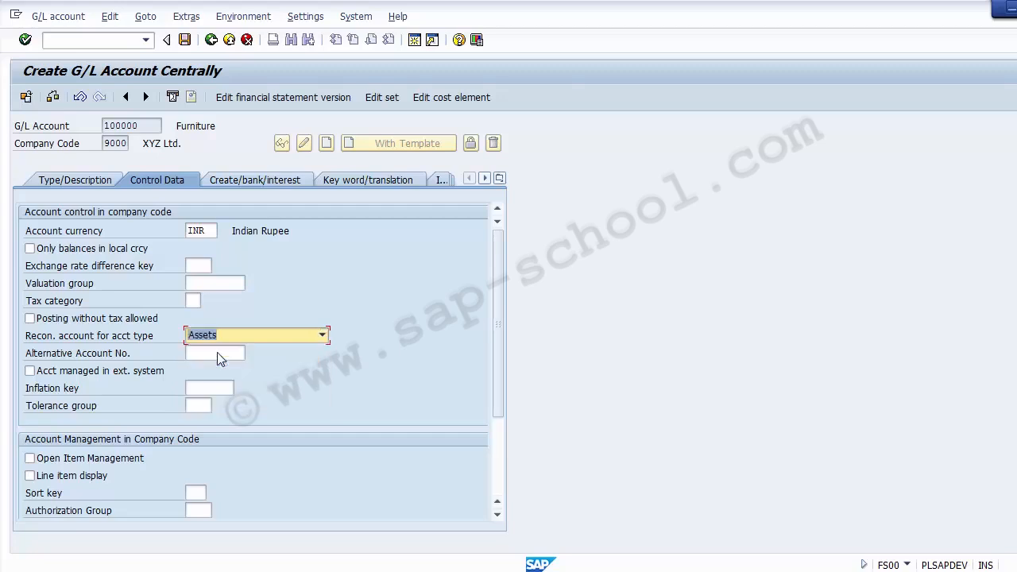
left_click(65, 477)
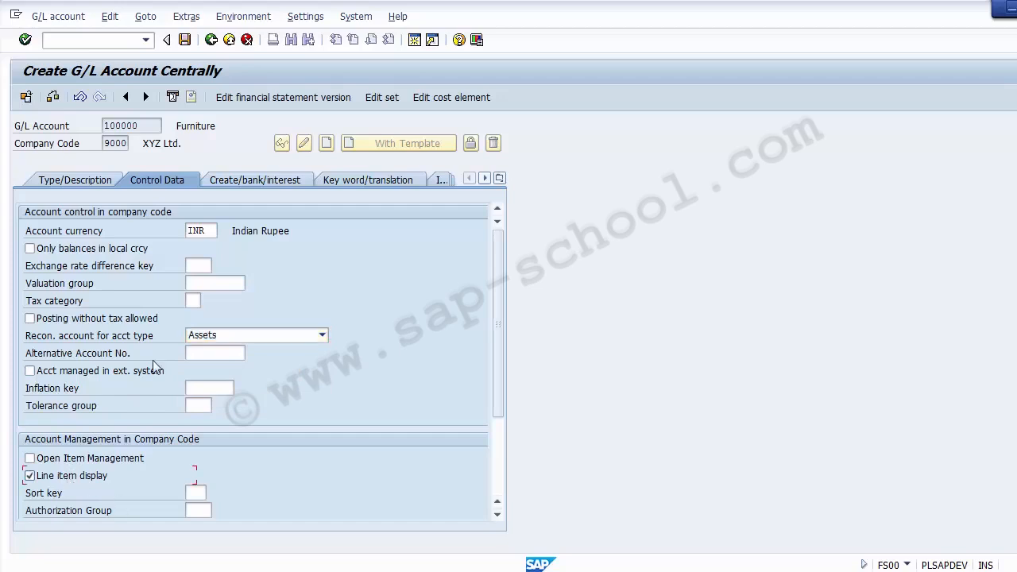
Choose sort key 001 (Posting date) for the account management in the company code
left_click_drag(498, 380, 495, 476)
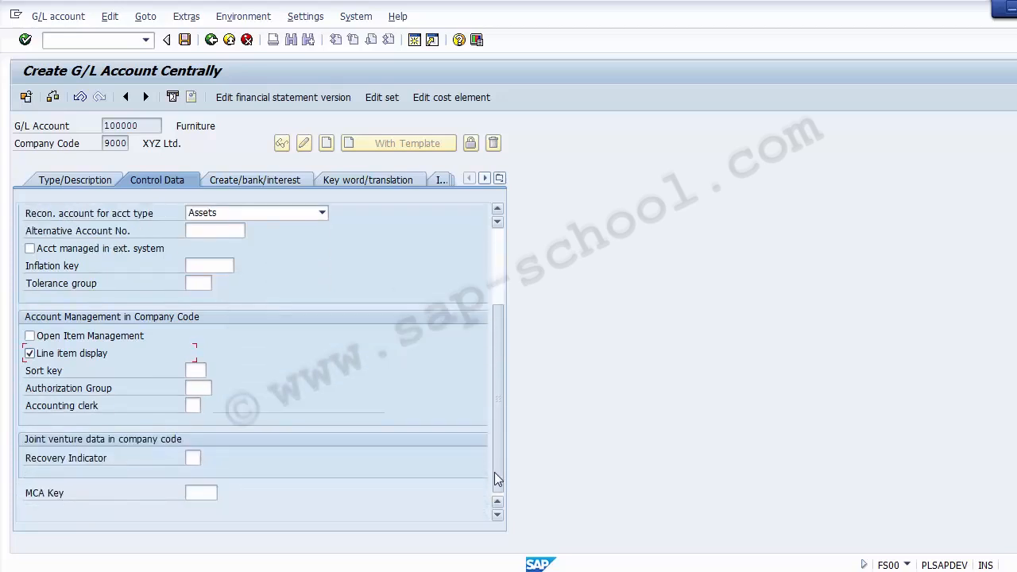
left_click(199, 370)
left_click(212, 370)
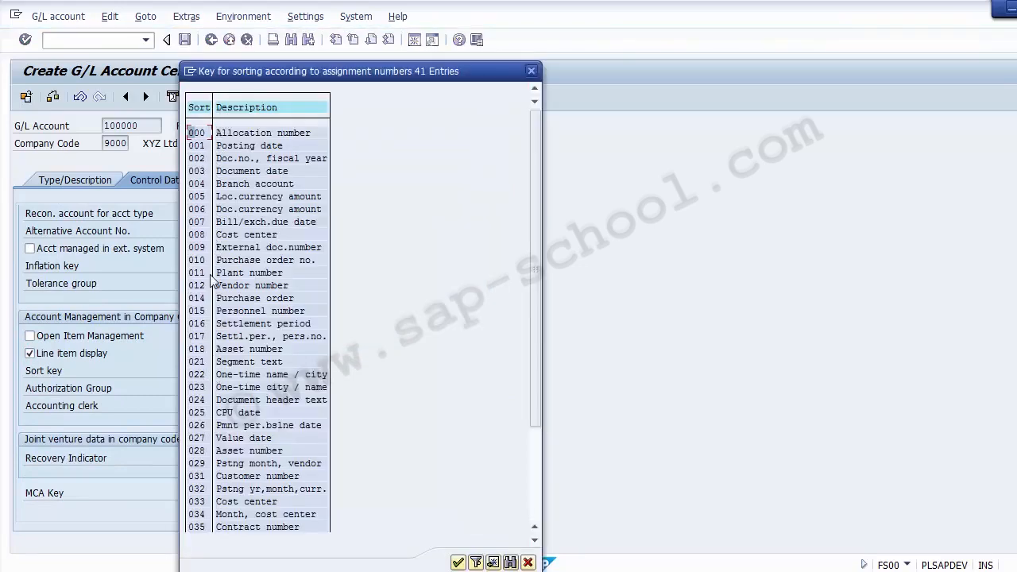
double_click(195, 147)
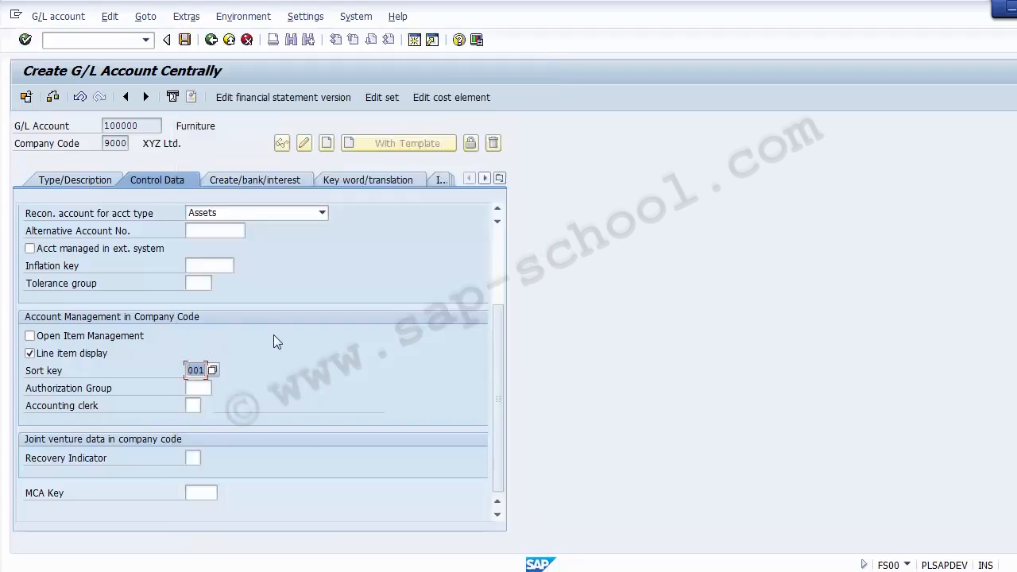
Set the field status group to G067 and save the G/L account
left_click(248, 181)
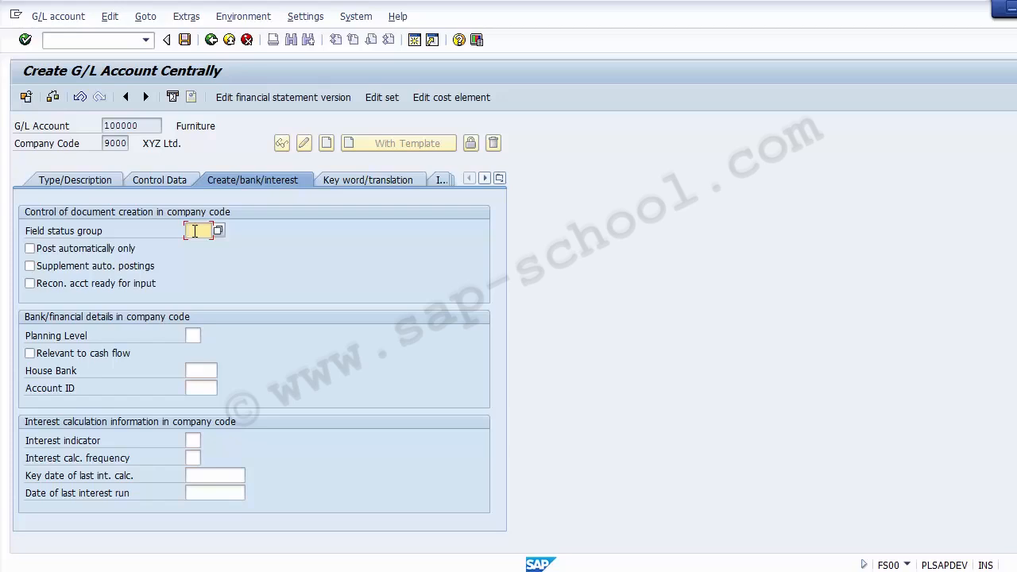
type("G")
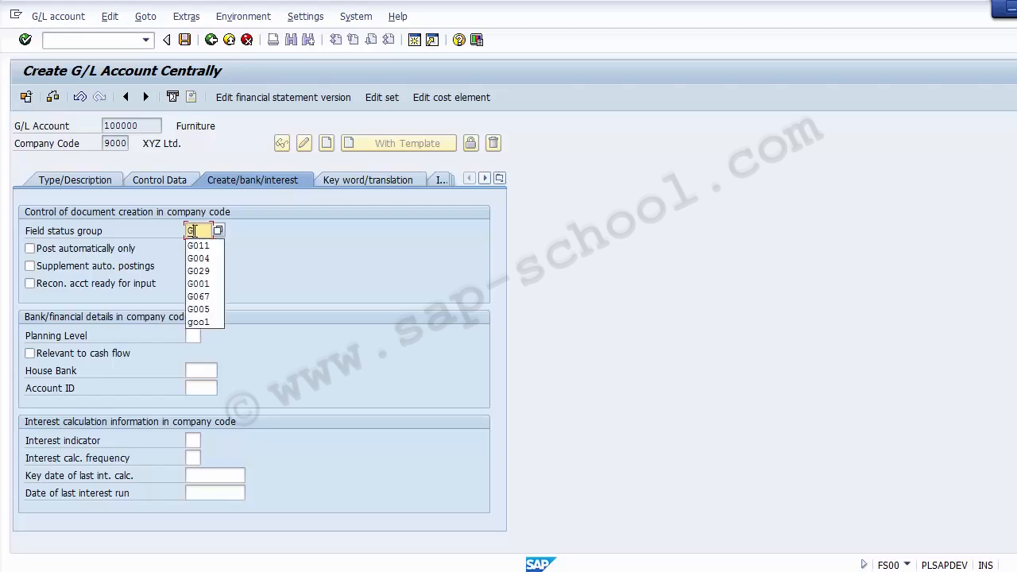
type("067")
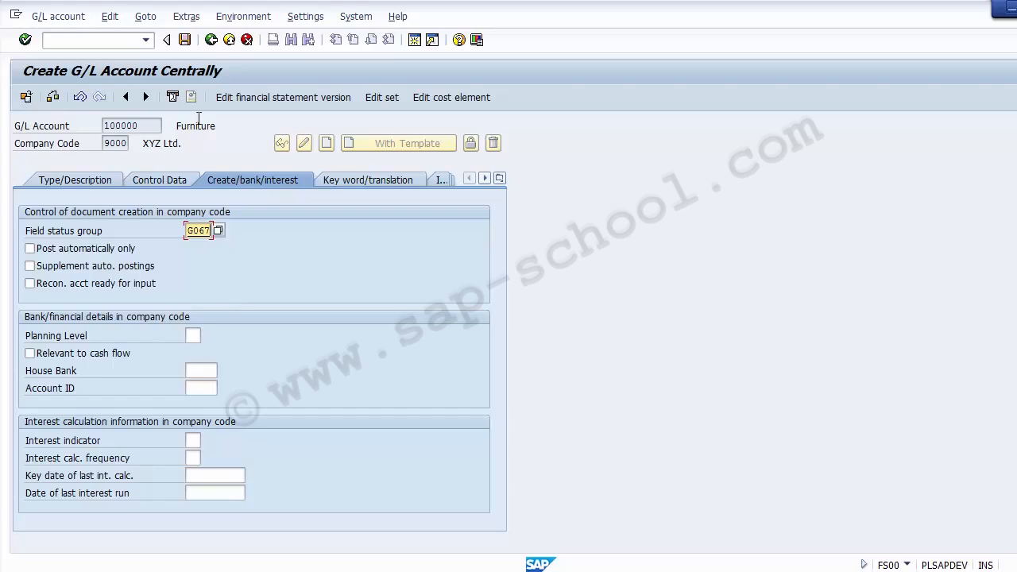
left_click(185, 41)
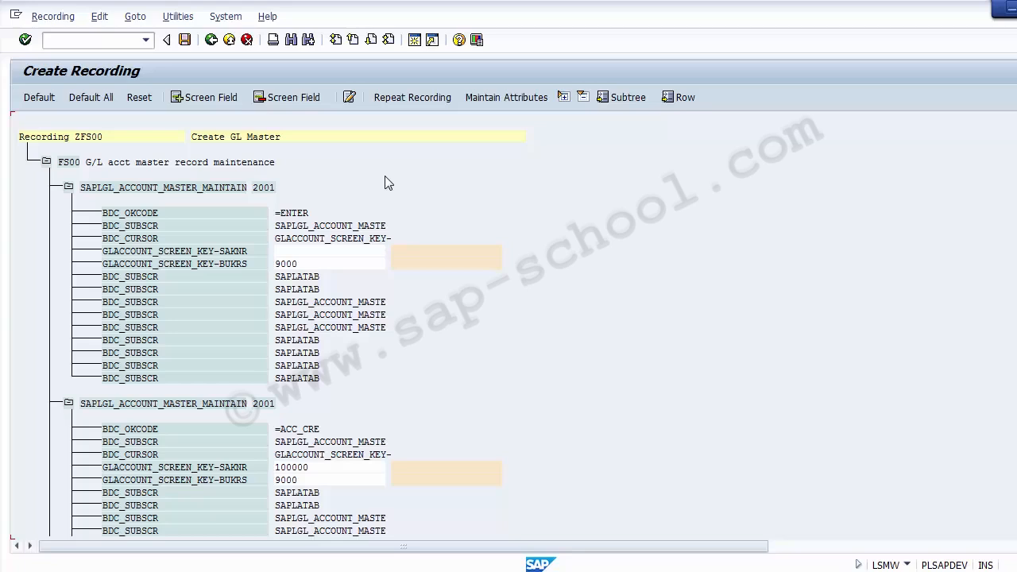
Review the recorded fields and values of recording ZFS00, from the account key through the texts and control data to the field status group
left_click(322, 264)
scroll(508, 325, "down", 8)
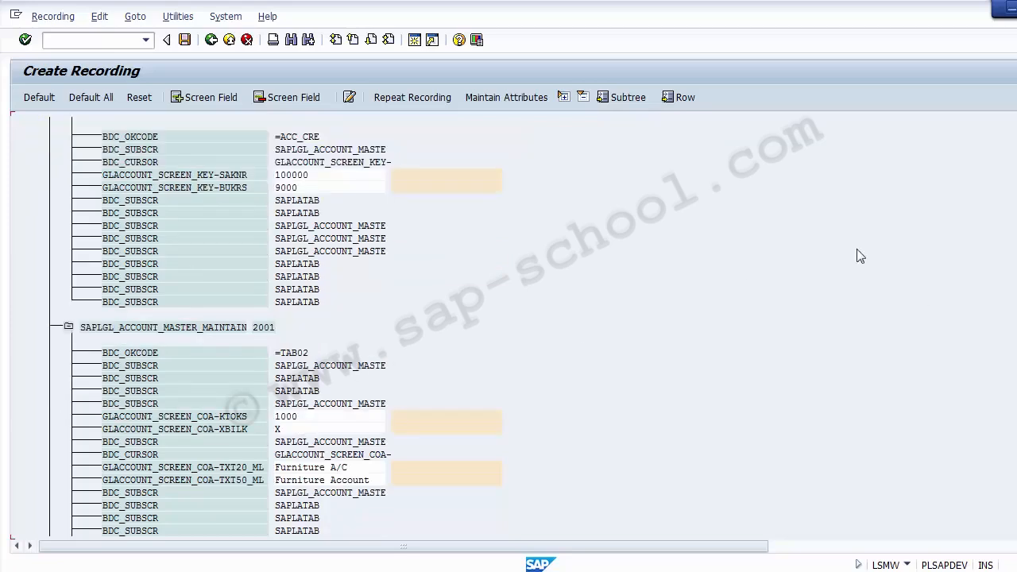
left_click(301, 176)
left_click(289, 188)
left_click(227, 176)
left_click(294, 188)
left_click(306, 418)
scroll(274, 334, "down", 6)
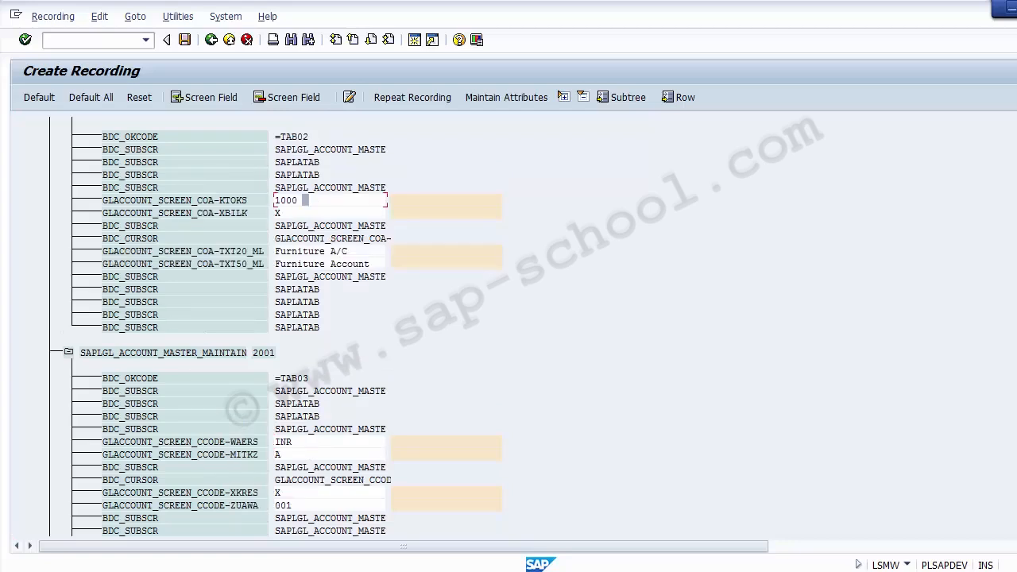
left_click(233, 200)
double_click(278, 215)
left_click(310, 251)
left_click(311, 266)
left_click(288, 443)
left_click(294, 456)
left_click(293, 494)
left_click(293, 507)
scroll(731, 435, "down", 6)
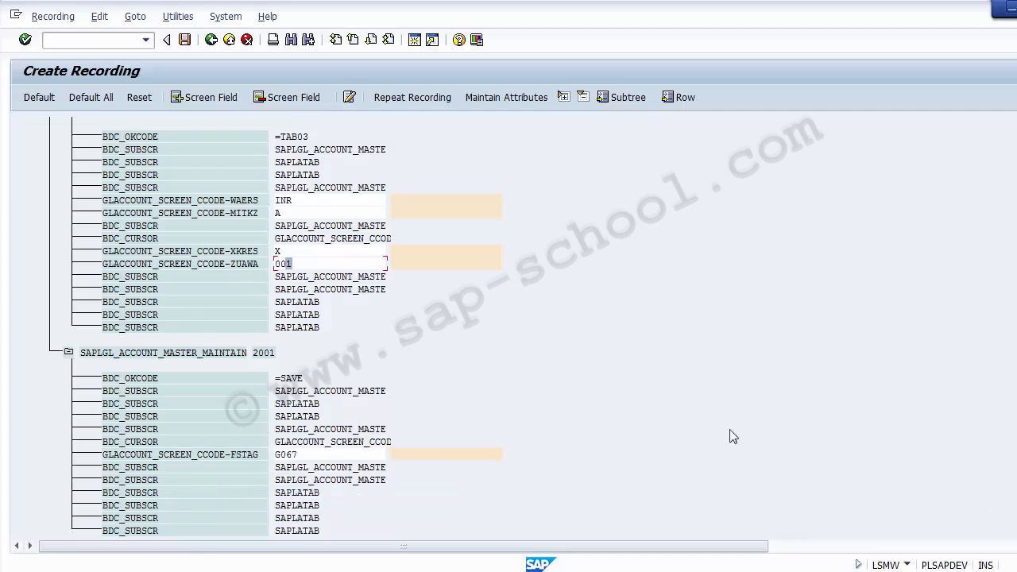
left_click(317, 455)
left_click_drag(1016, 445, 1016, 127)
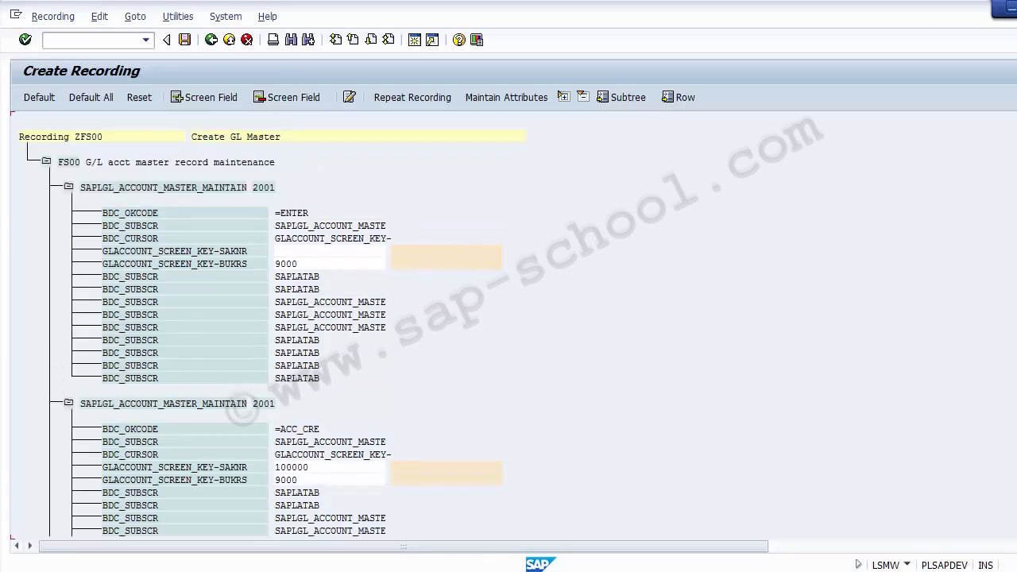
Enter GL Number as both the name and the description of the recorded field GLACCOUNT_SCREEN_KEY-SAKNR in the =ACC_CRE screen
left_click_drag(1016, 135, 1016, 179)
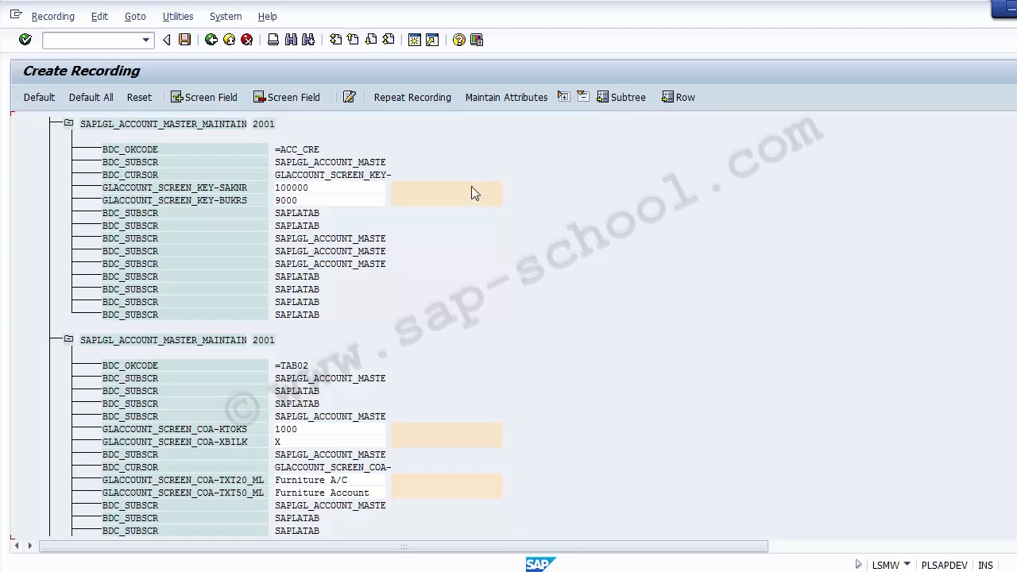
left_click(401, 189)
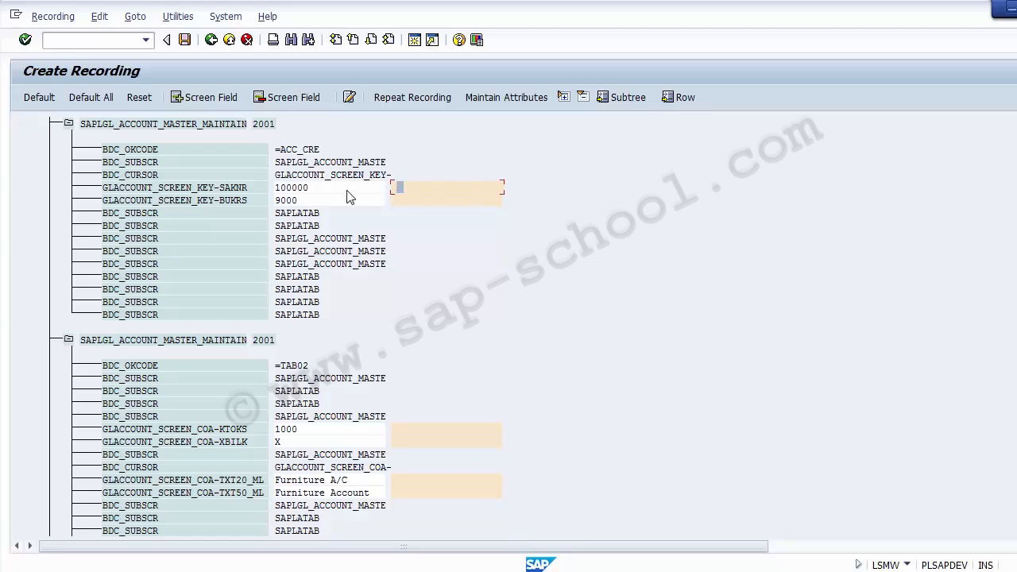
double_click(399, 188)
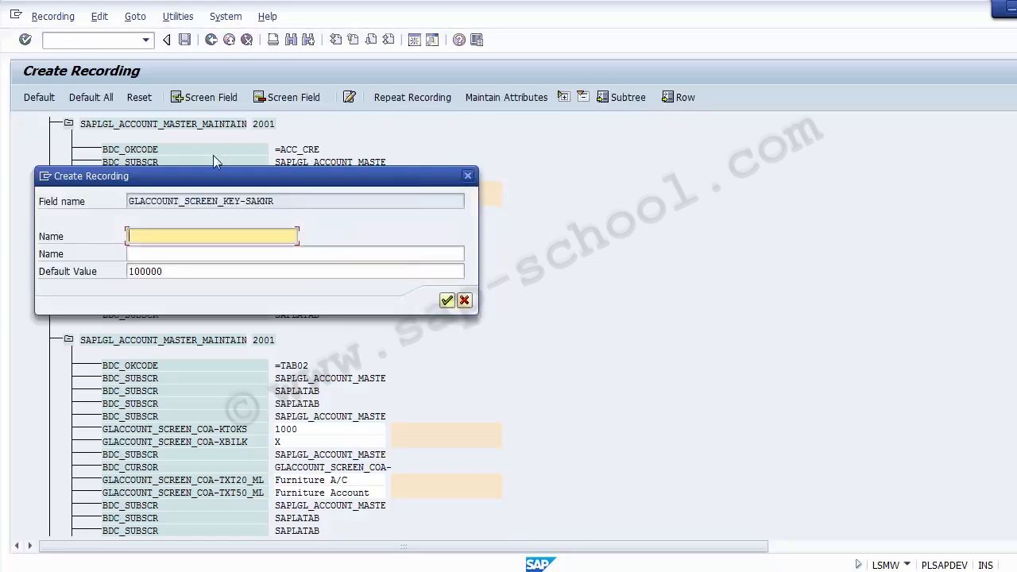
left_click_drag(207, 180, 694, 147)
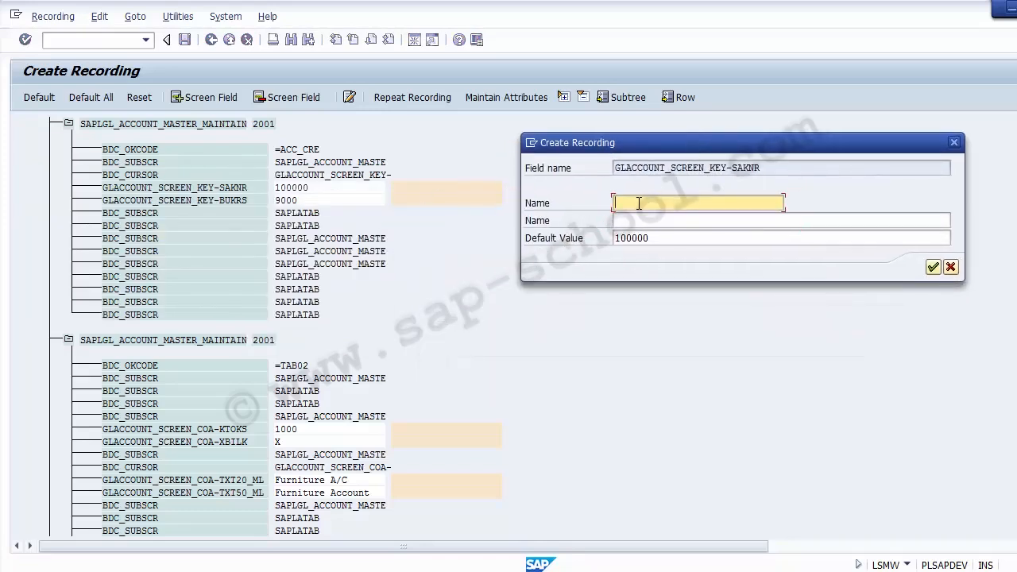
type("GL No")
type("mber")
key("BackSpace")
key("BackSpace")
key("BackSpace")
key("BackSpace")
key("BackSpace")
key("BackSpace")
type("Number")
key("Tab")
type("GL Number")
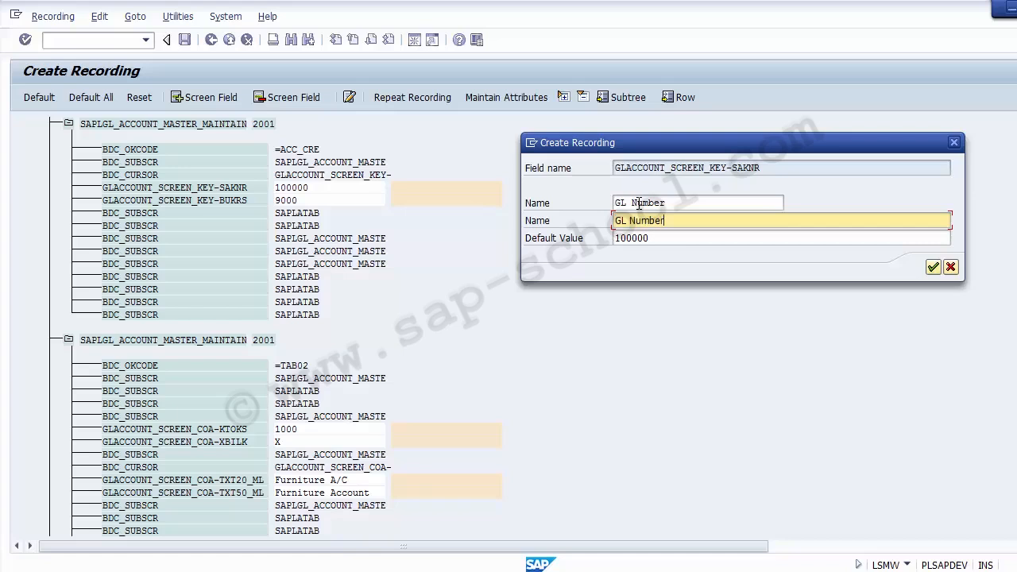
key("Return")
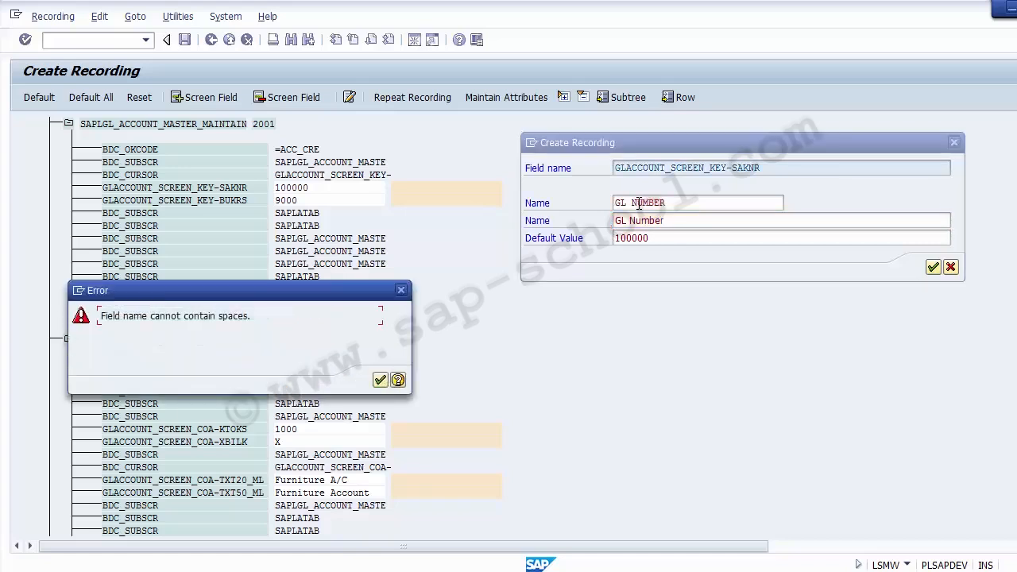
Change the technical name of the SAKNR field to GL_NUMBER and clear its default value
left_click(380, 382)
left_click(632, 203)
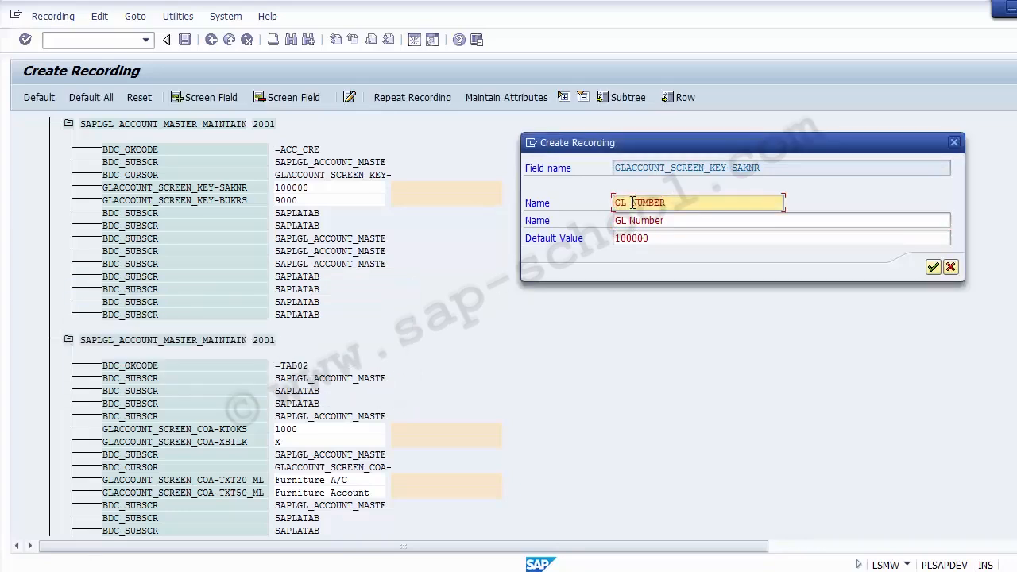
key("BackSpace")
type("_")
left_click(697, 220)
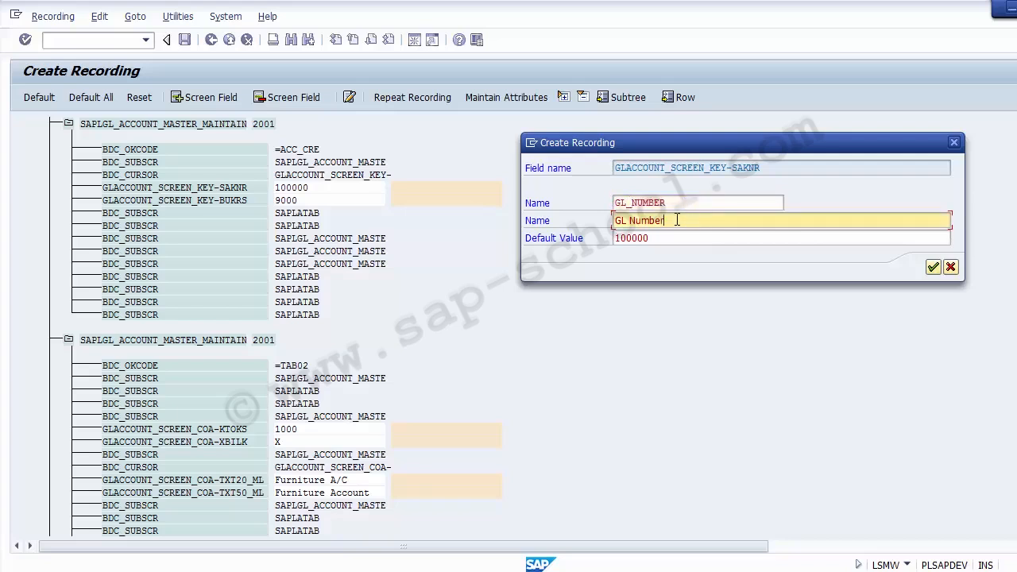
left_click_drag(677, 220, 608, 221)
left_click(674, 238)
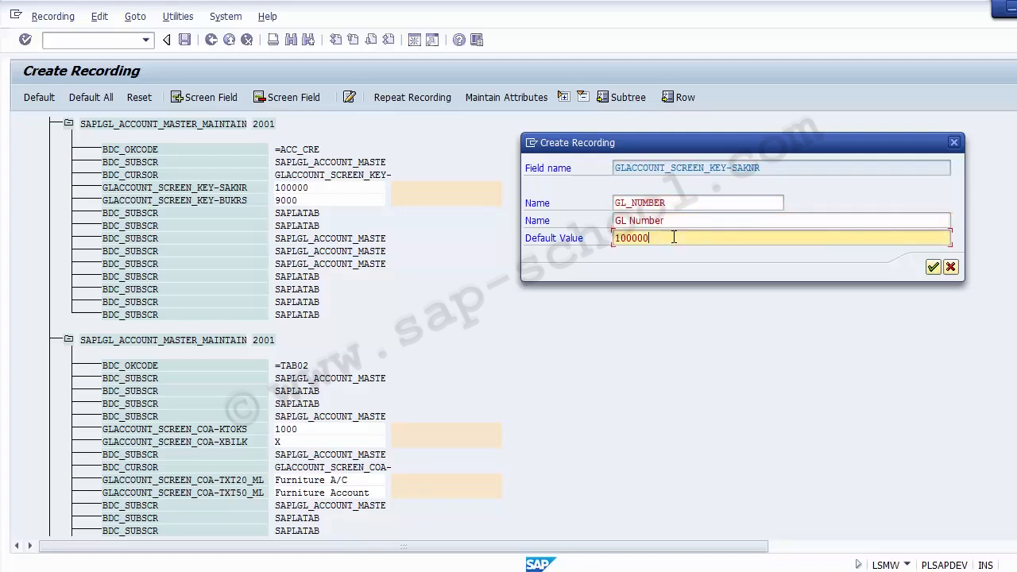
key("BackSpace")
key("BackSpace")
key("BackSpace")
key("BackSpace")
key("BackSpace")
key("BackSpace")
left_click(932, 268)
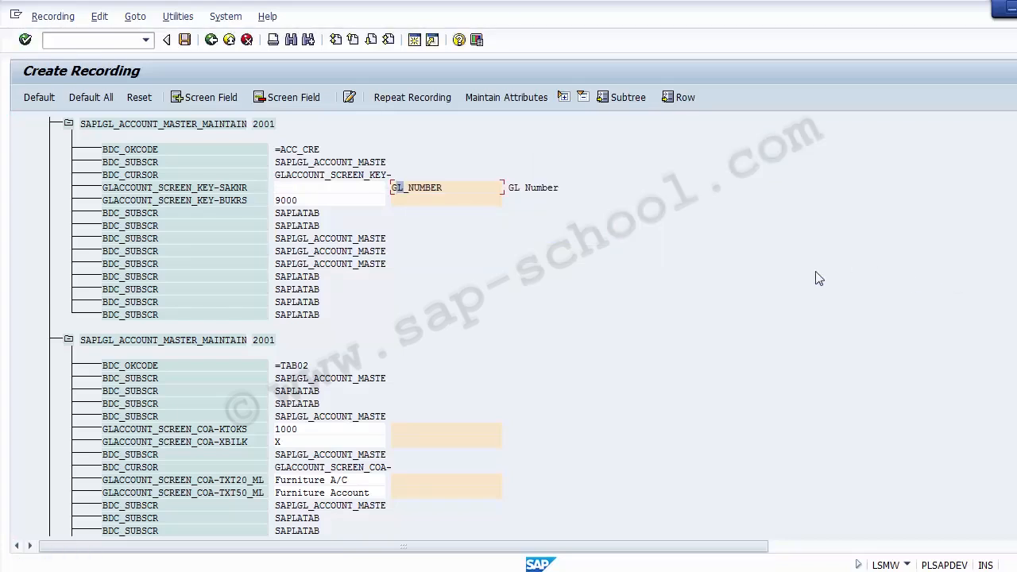
Name the recorded field GLACCOUNT_SCREEN_KEY-BUKRS Company_Code and use the same text as its description
left_click(362, 189)
left_click(332, 201)
double_click(332, 201)
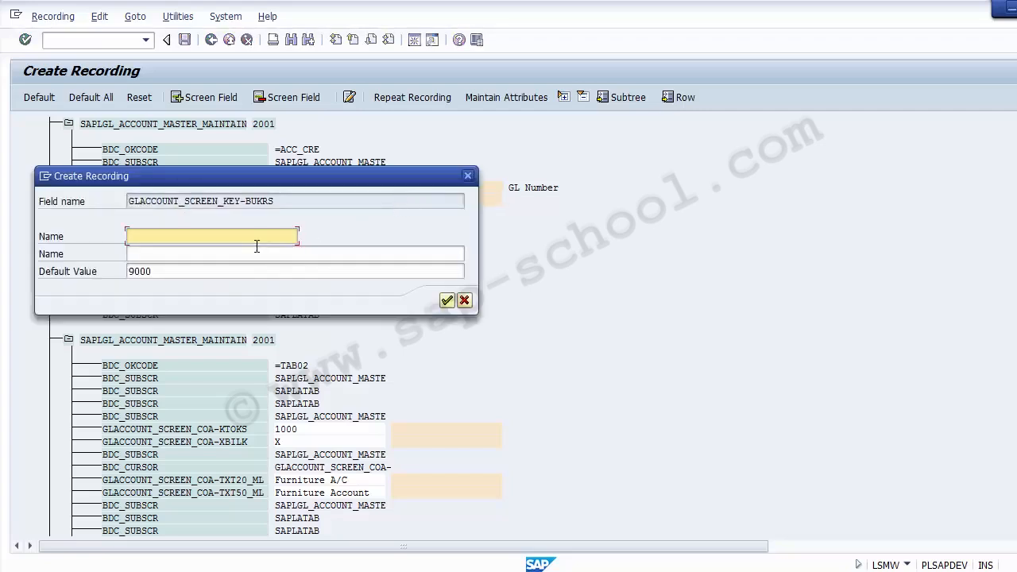
type("Company_Code")
key("shift+Home")
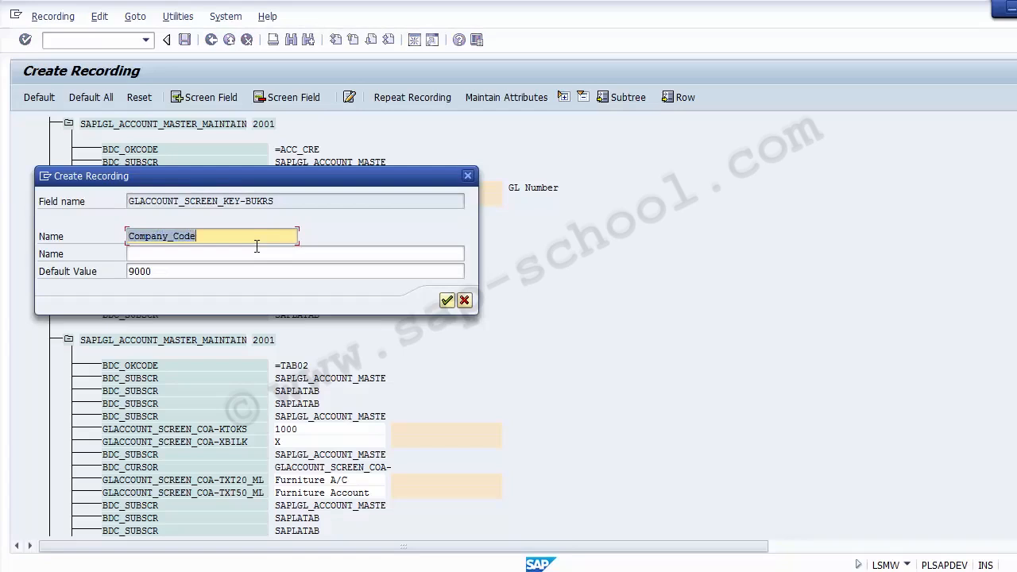
key("ctrl+c")
key("Tab")
key("ctrl+v")
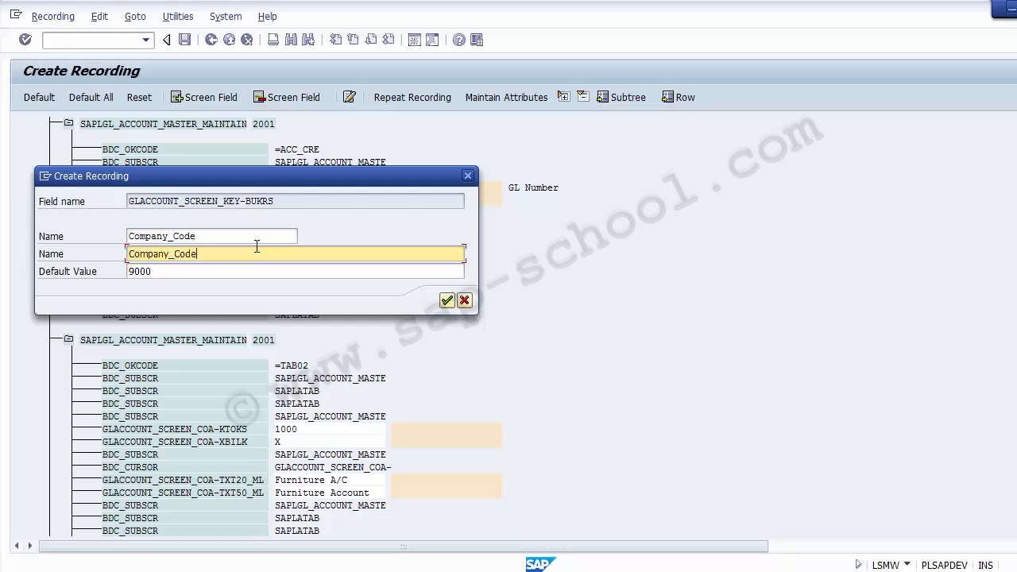
key("Tab")
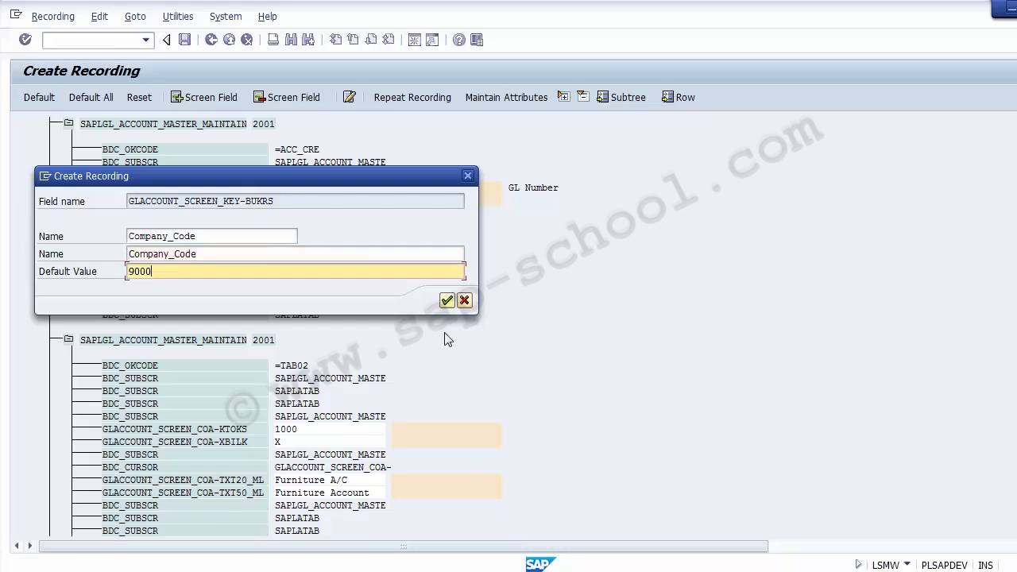
left_click(448, 301)
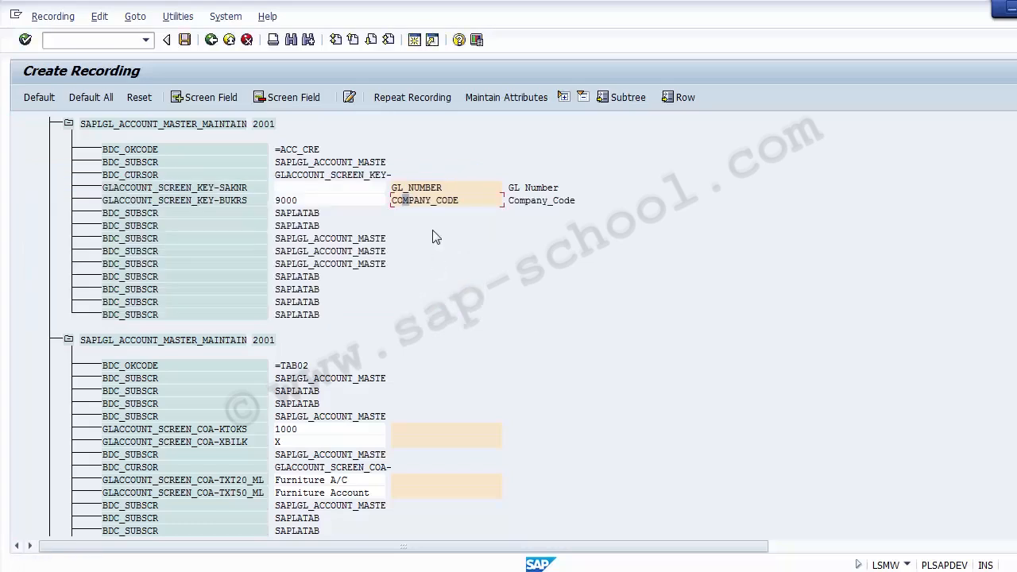
Set the default value of the GL_NUMBER field to 100000
double_click(406, 189)
left_click(340, 271)
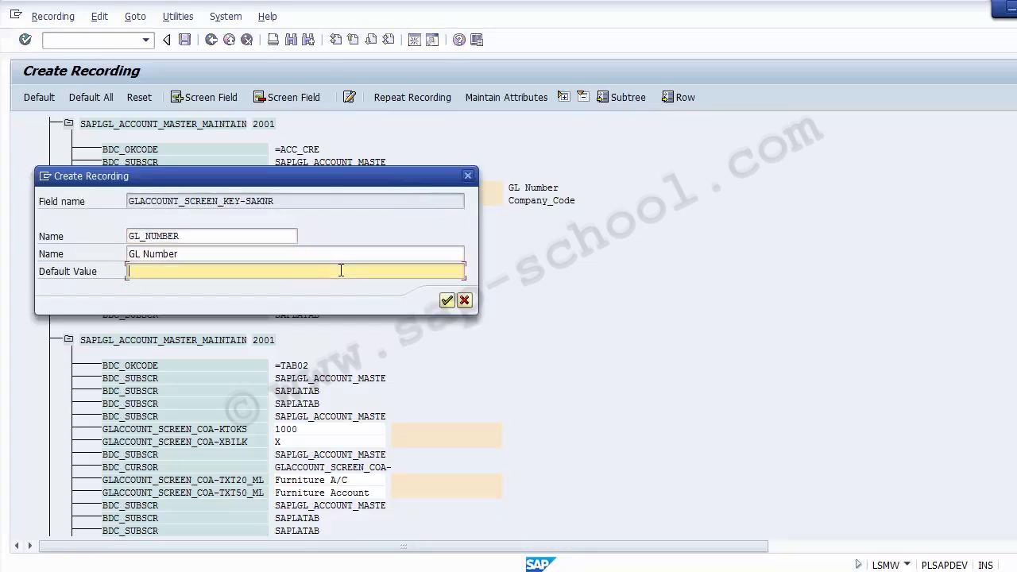
type("100000")
left_click(445, 302)
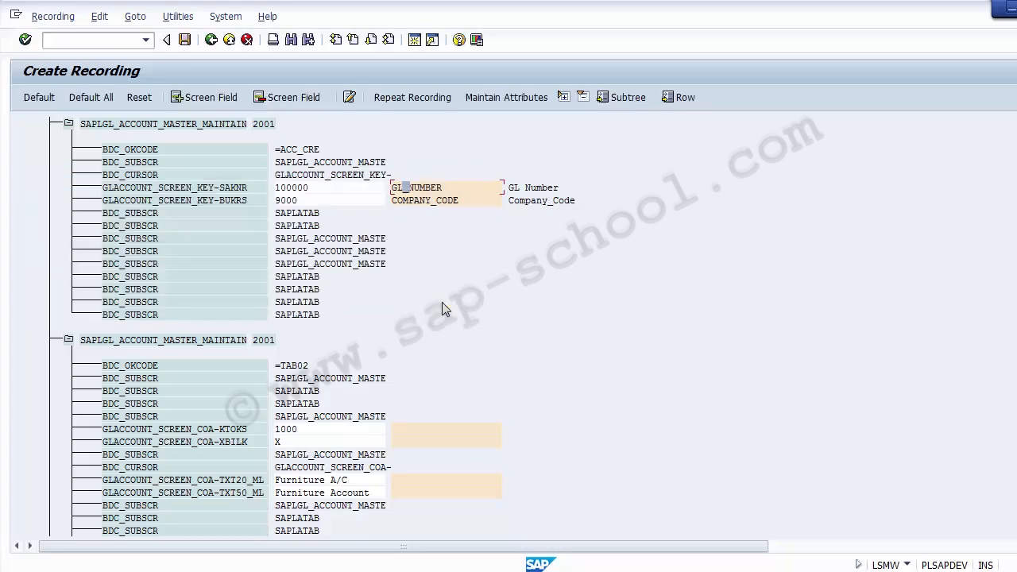
Compare the recorded key fields with the FS00 window, displaying G/L account 100000 in company code 9000
left_click(324, 192)
left_click(328, 202)
left_click(325, 189)
left_click(574, 538)
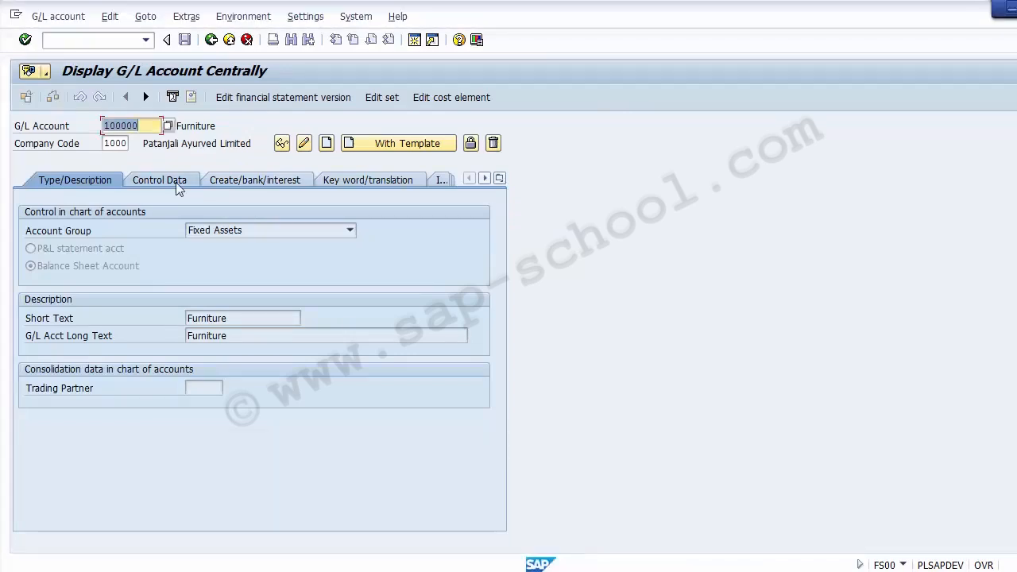
left_click(104, 143)
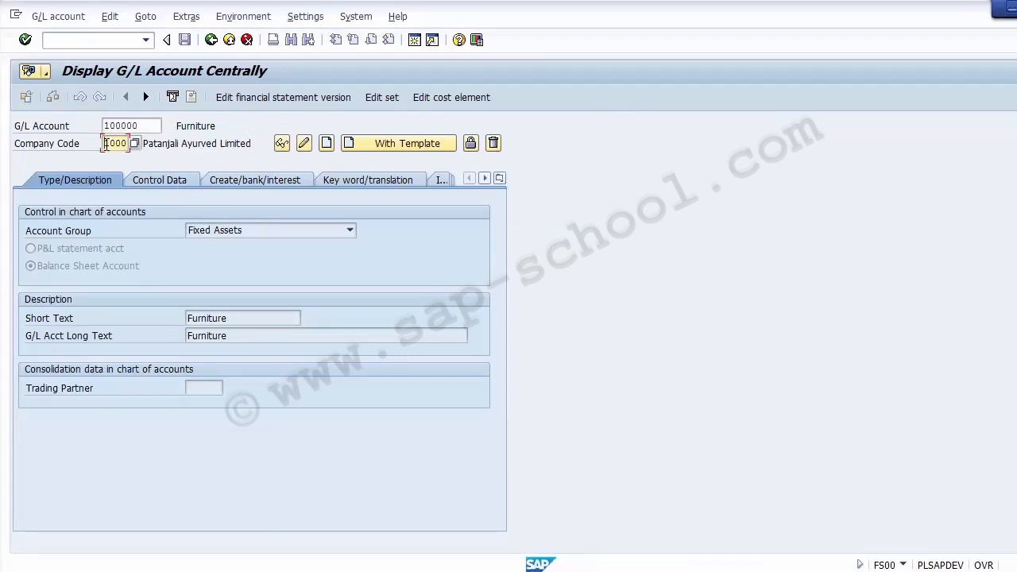
type("9")
key("Return")
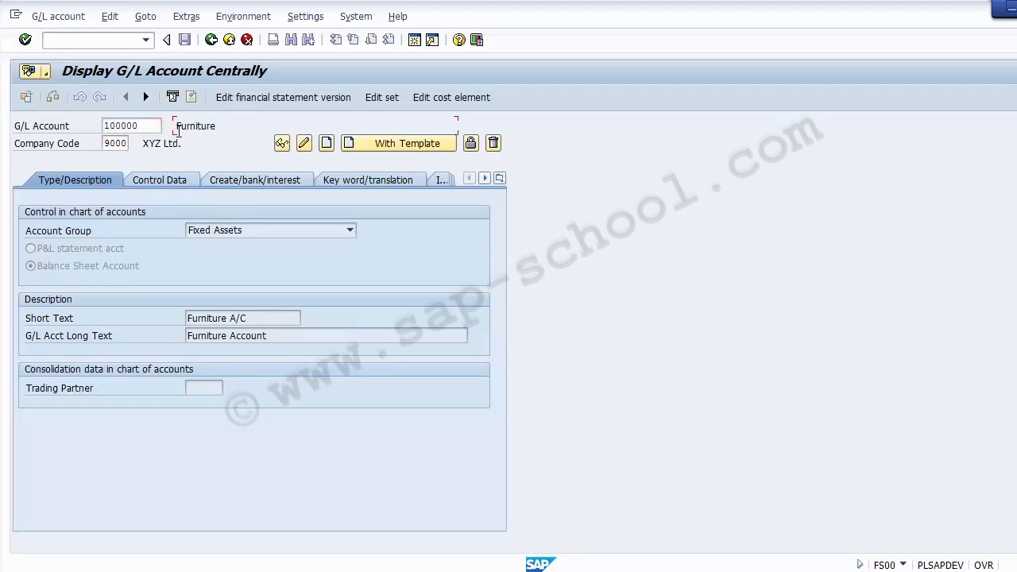
left_click(153, 126)
left_click(128, 144)
left_click(155, 125)
left_click(125, 144)
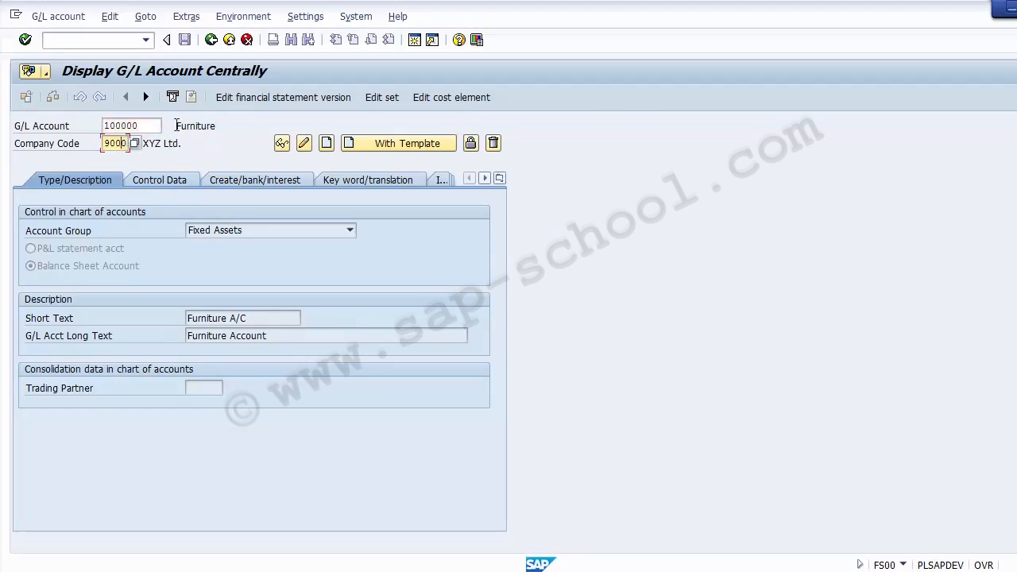
Open the account in change mode and examine its account group options and the balance sheet account setting
left_click(304, 145)
left_click(267, 230)
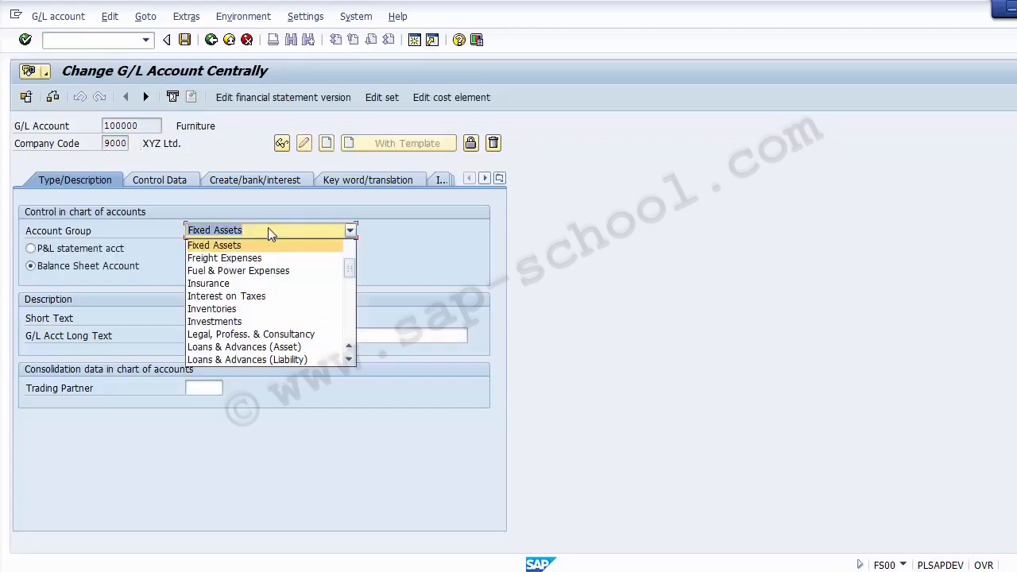
left_click(268, 229)
left_click(107, 271)
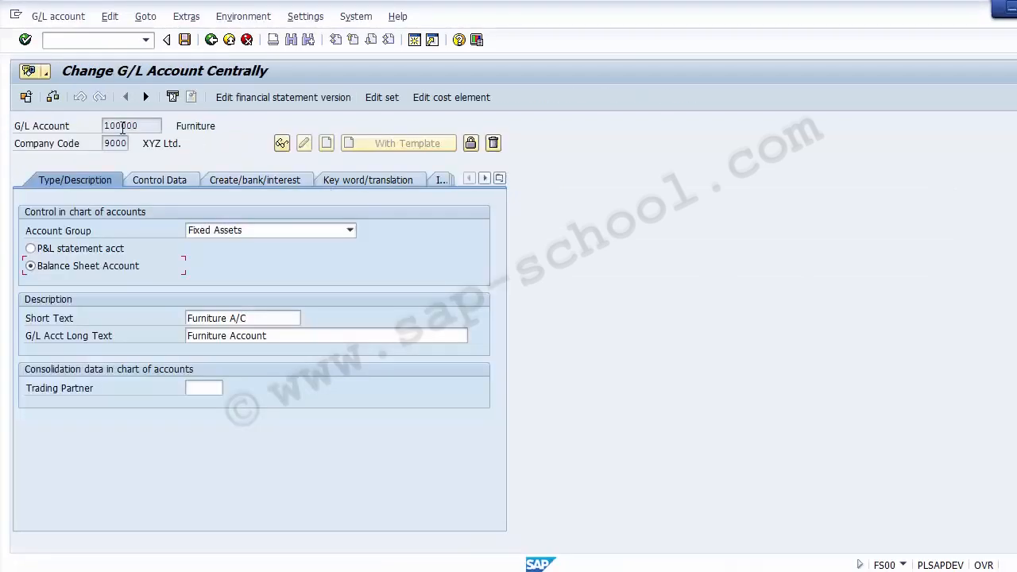
left_click(117, 143)
left_click(350, 231)
left_click(350, 231)
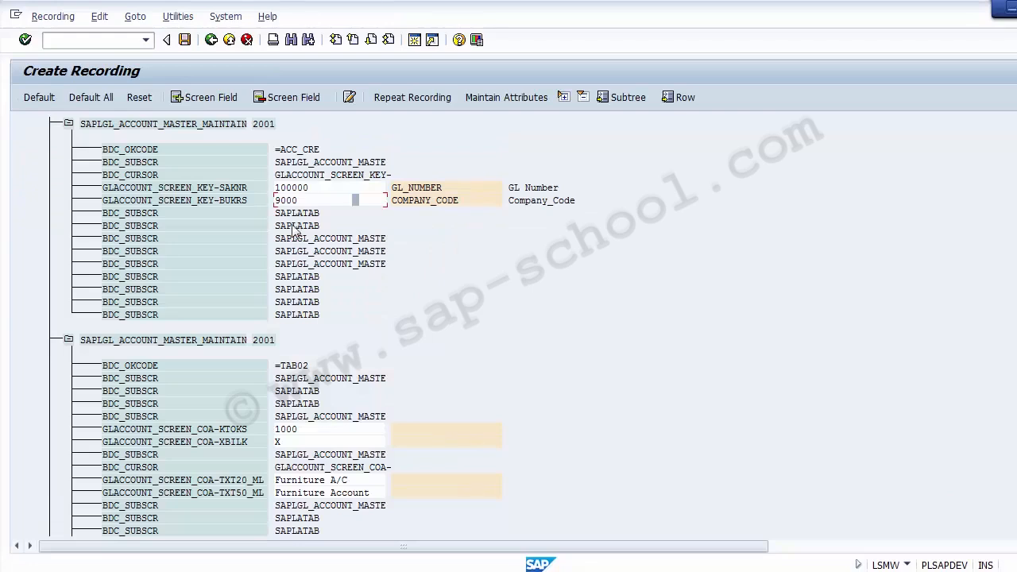
Back in the recording, name the field GLACCOUNT_SCREEN_COA-KTOKS Account_Group and give it the same description
left_click(326, 430)
scroll(676, 268, "down", 8)
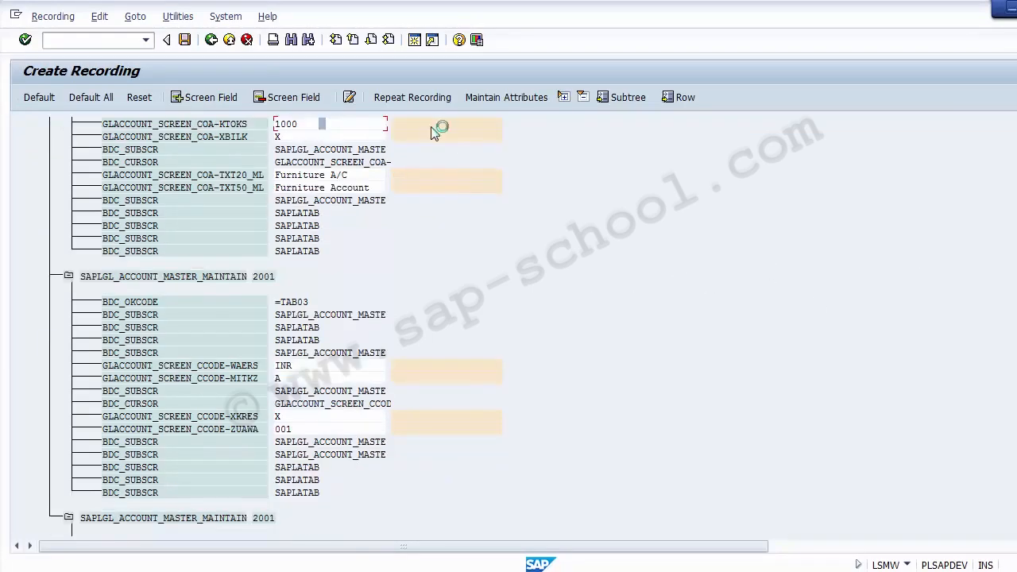
key("F2")
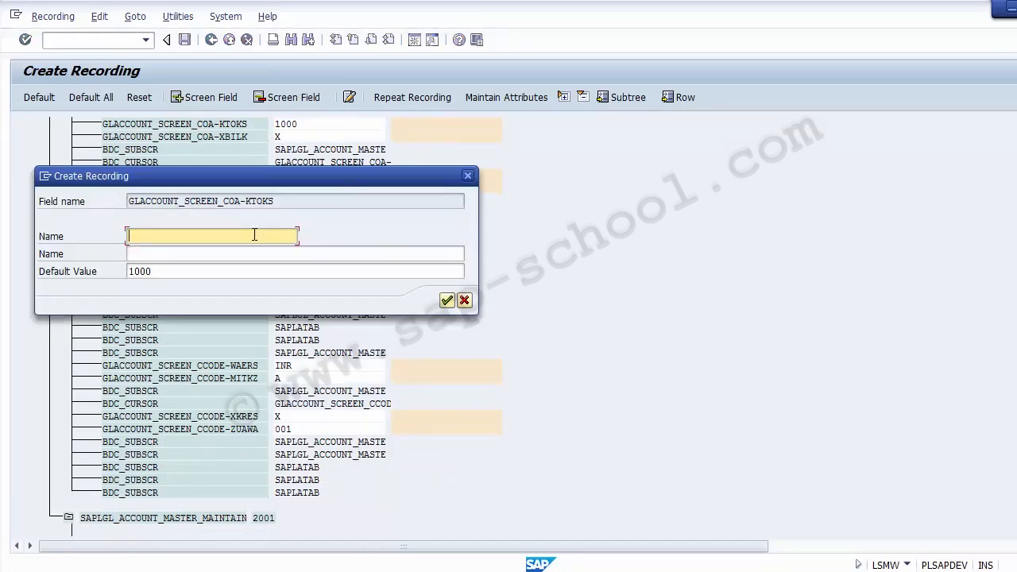
type("Account_Group")
key("Tab")
key("Tab")
key("shift+Tab")
key("shift+Tab")
key("End")
key("Tab")
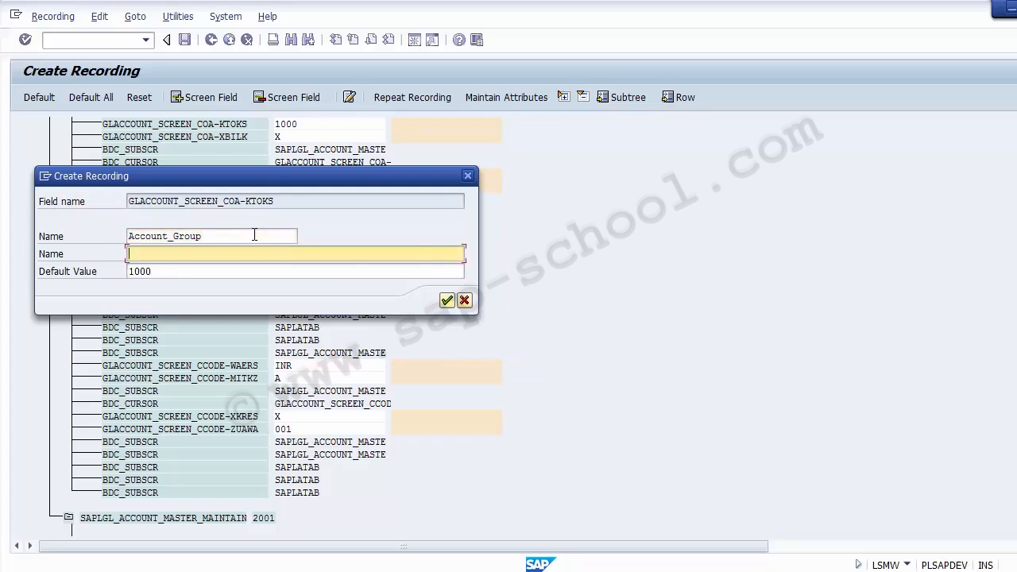
key("ctrl+v")
key("Return")
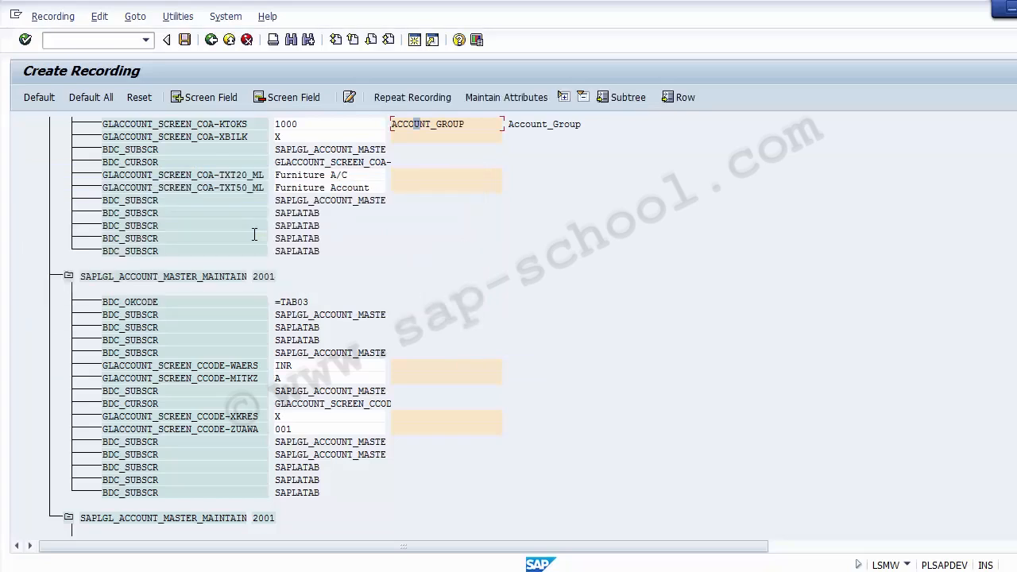
Name the recorded field GLACCOUNT_SCREEN_COA-XBILK Balance_Sheet with the same description, checking the matching option in the FS00 account
double_click(463, 133)
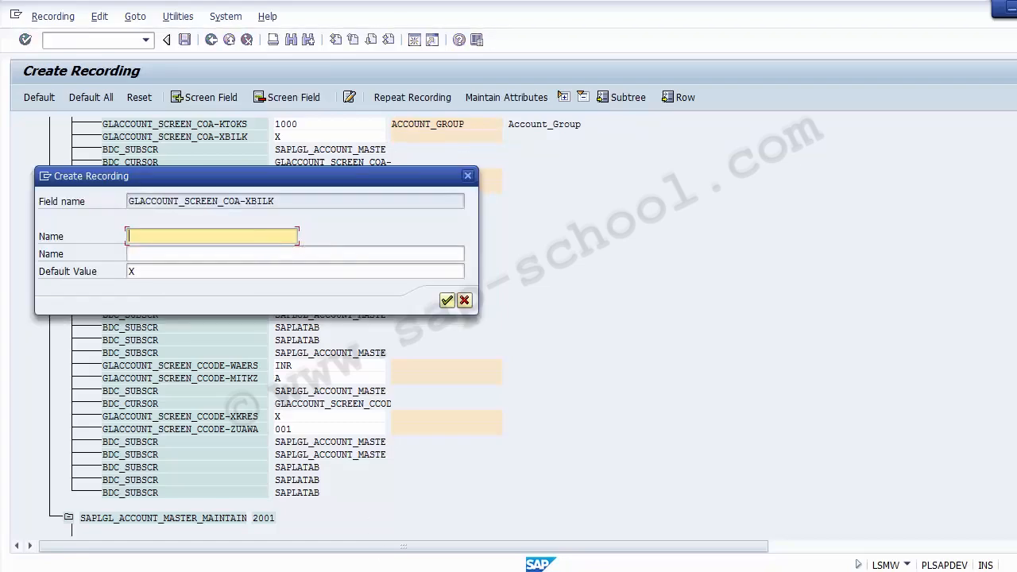
left_click(556, 489)
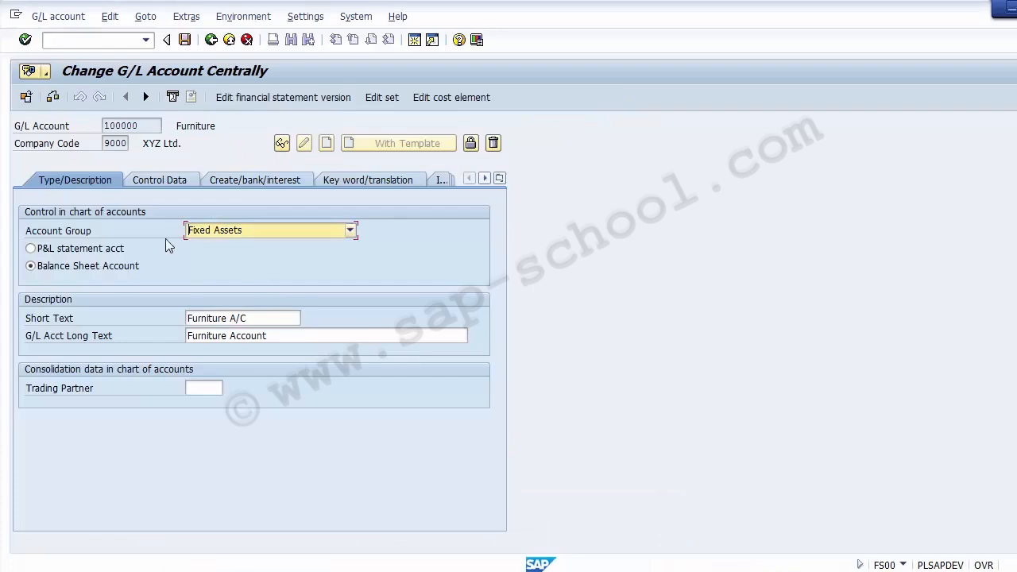
left_click(80, 267)
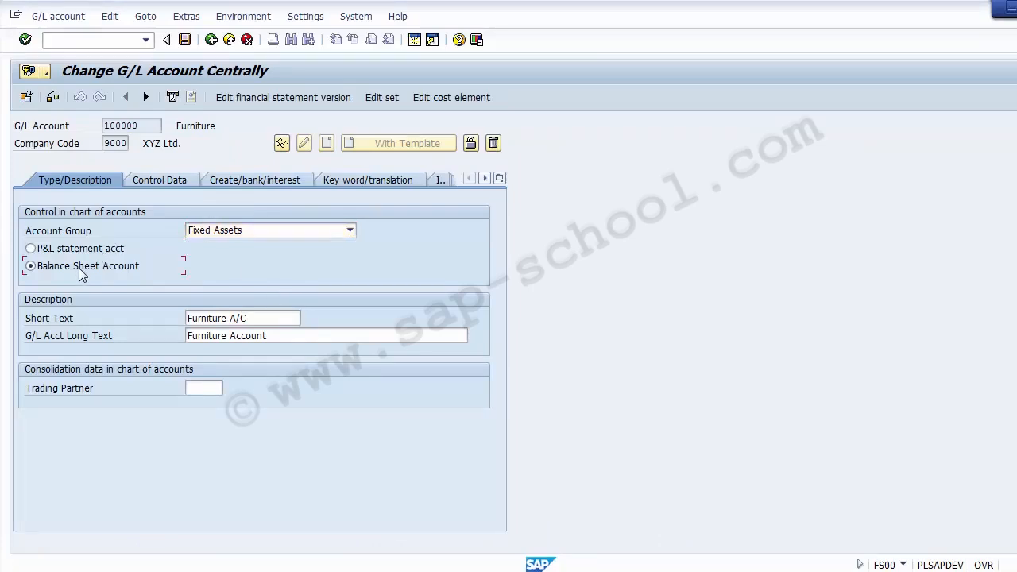
key("alt+Tab")
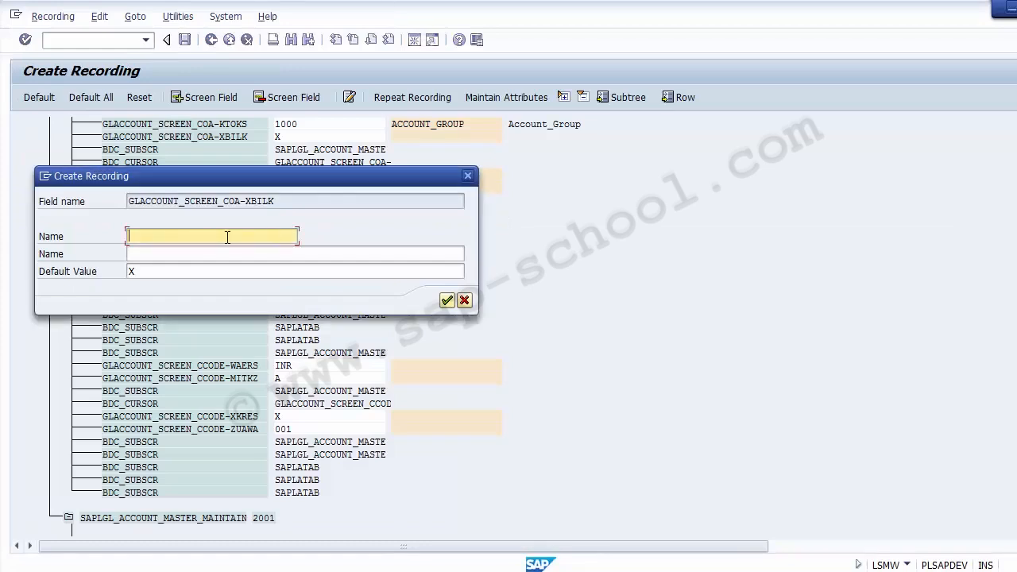
type("Balance Sheet")
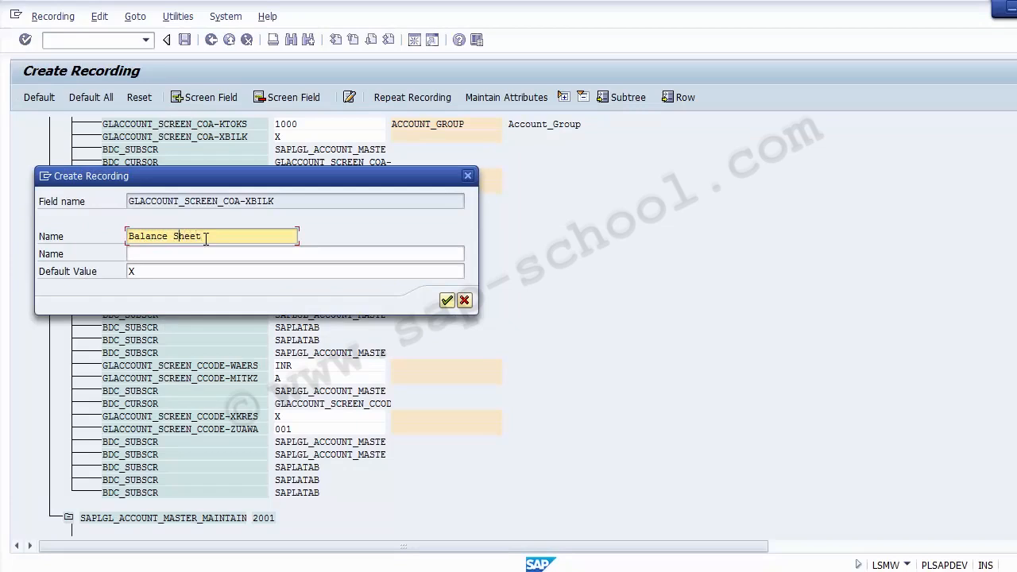
type("_")
key("Delete")
double_click(206, 240)
key("Tab")
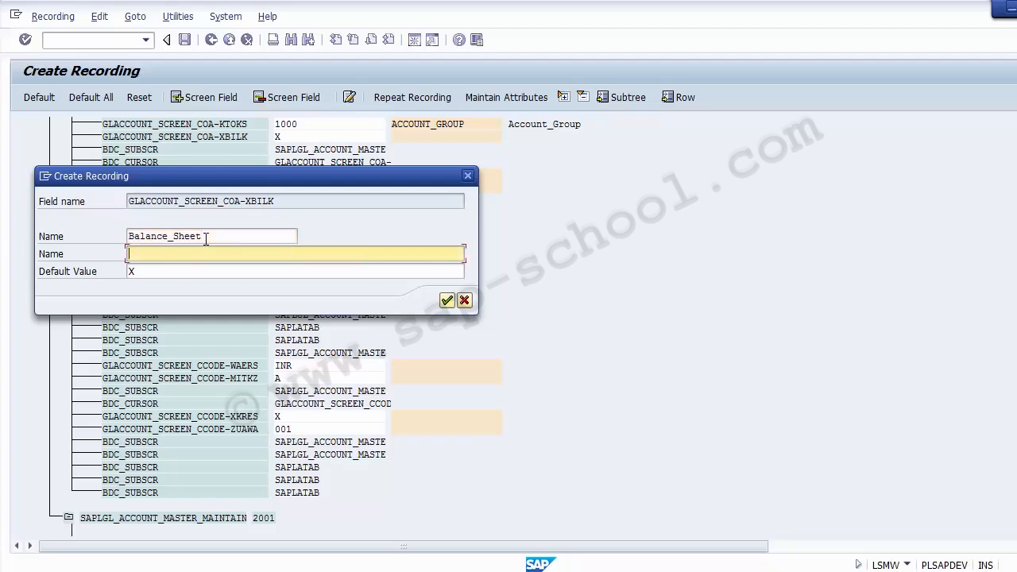
type("Balance_Sheet")
key("Return")
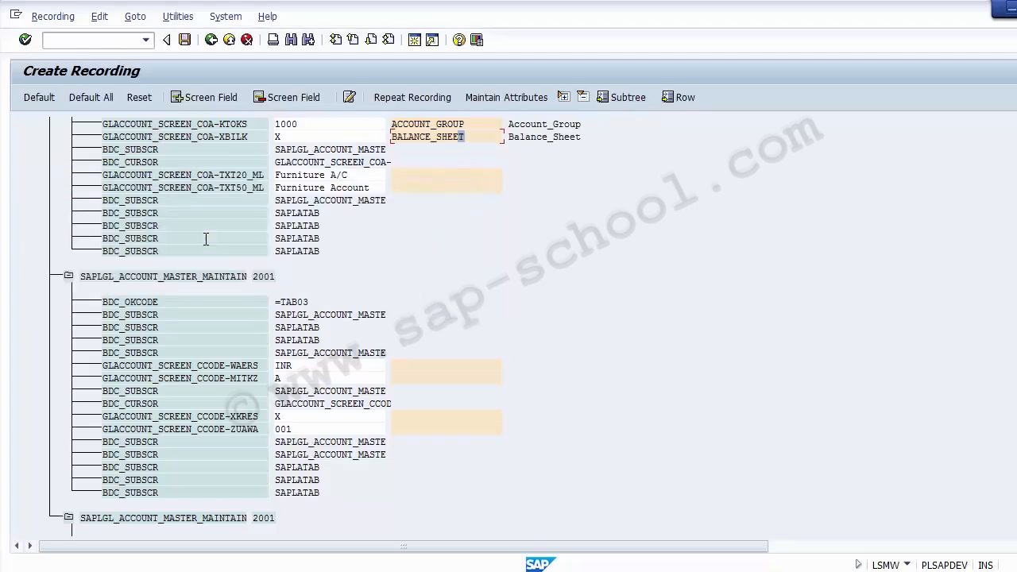
Name the recorded field GLACCOUNT_SCREEN_COA-TXT20_ML Short_Text with the same description, checking the matching text field in the FS00 account
double_click(410, 176)
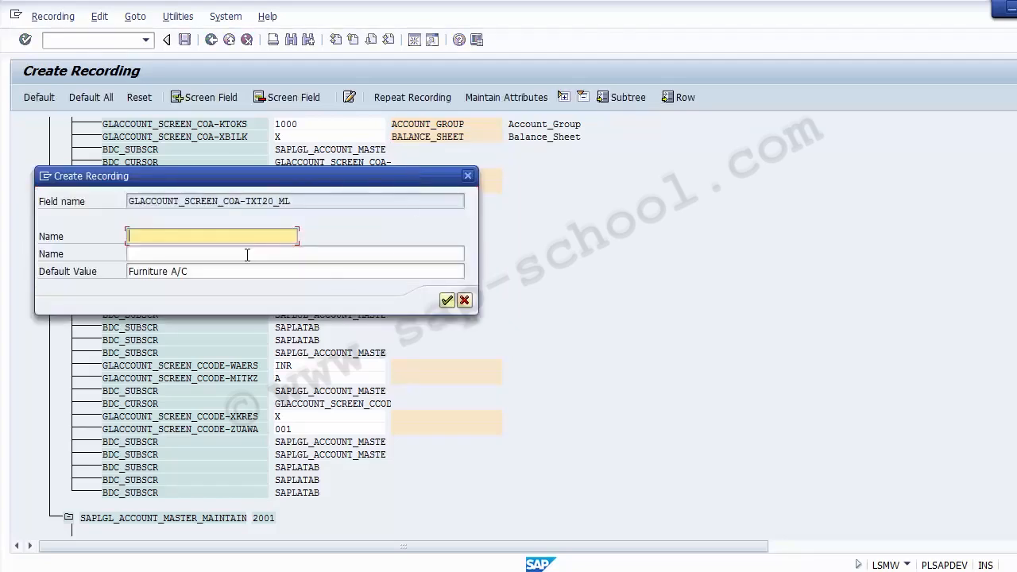
mouse_move(430, 568)
left_click(511, 443)
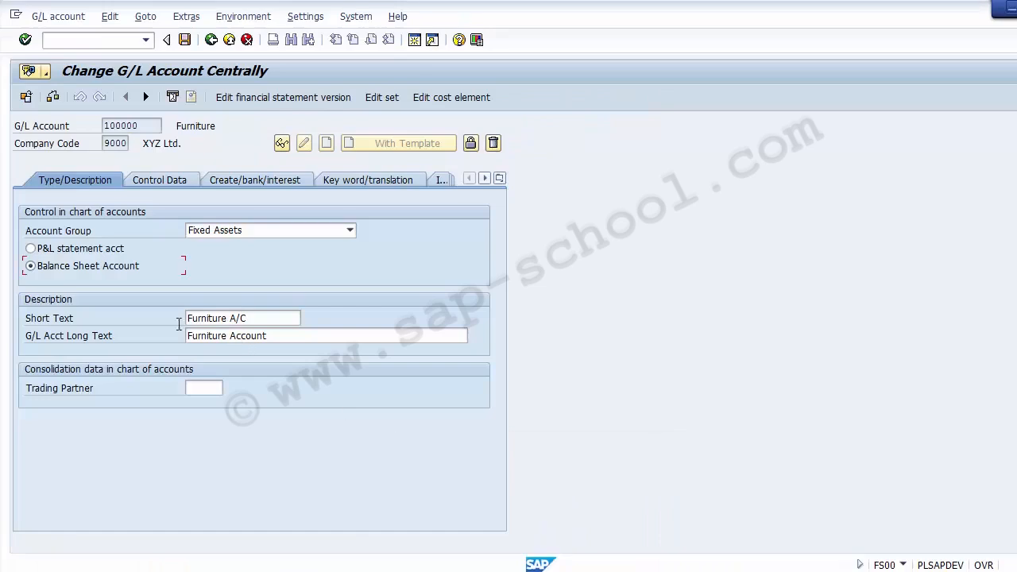
left_click(60, 323)
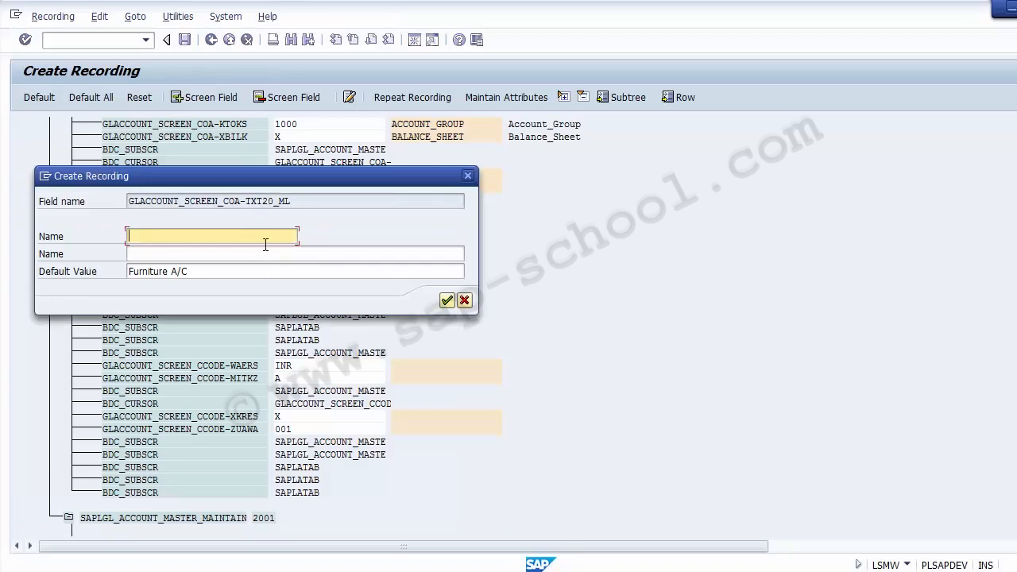
type("Short_Text")
key("Tab")
type("Short_Text")
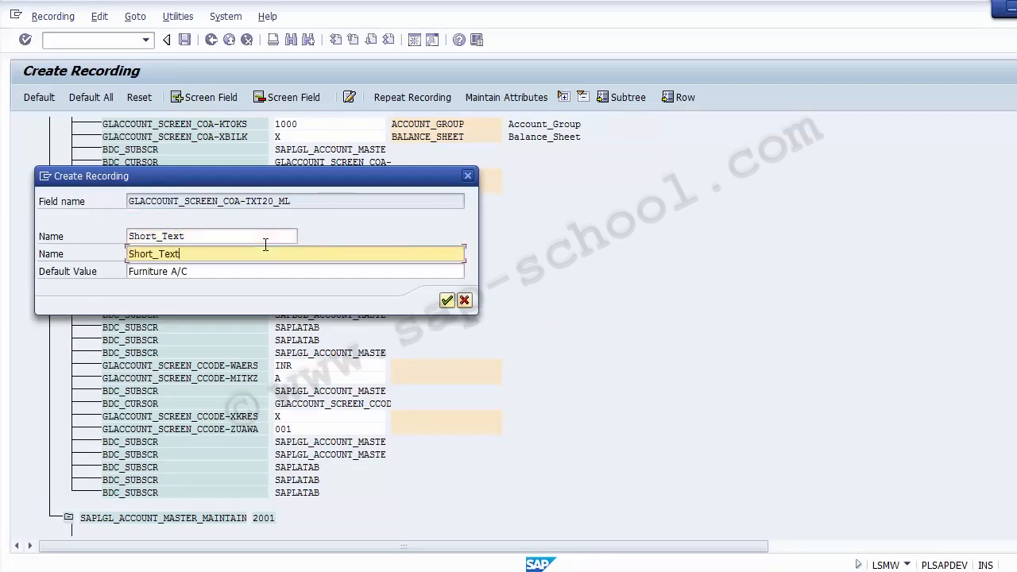
key("Return")
Name the recorded field GLACCOUNT_SCREEN_COA-TXT50_ML Long_text and give it the same description
double_click(468, 191)
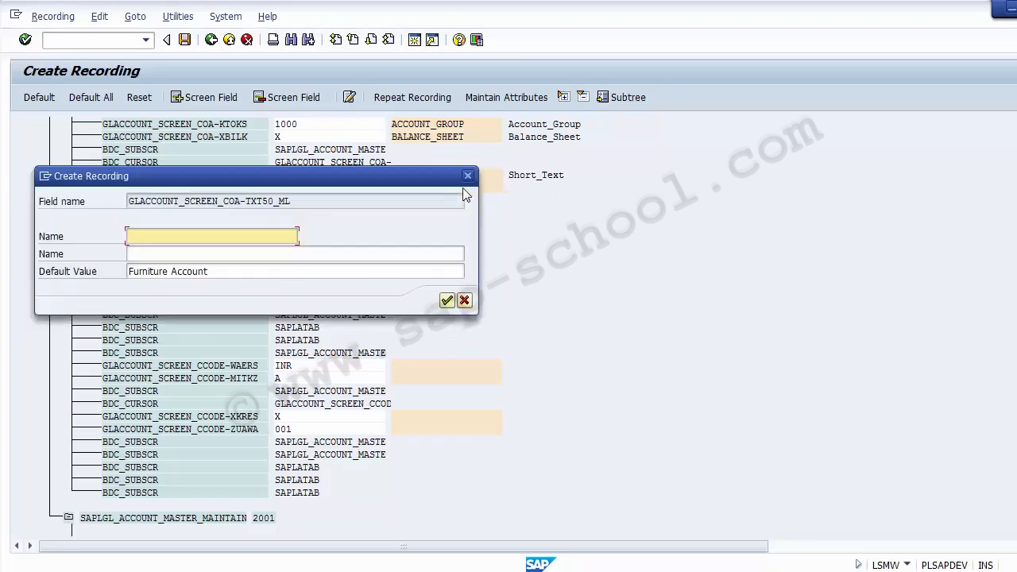
type("Lon")
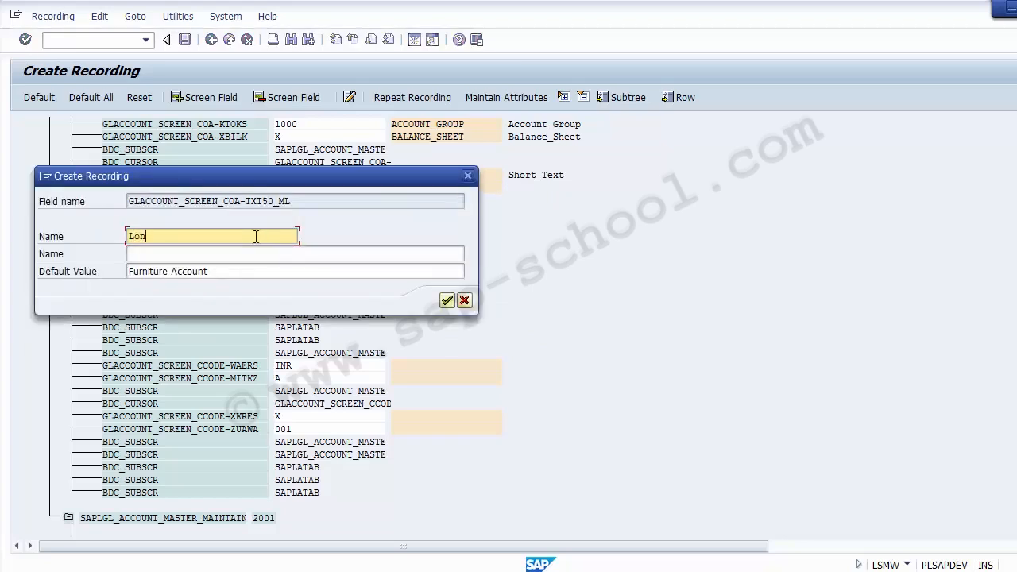
type("g_eard")
key("BackSpace")
key("BackSpace")
key("BackSpace")
key("BackSpace")
type("text")
key("ctrl+a")
key("ctrl+c")
key("Tab")
key("ctrl+v")
key("Return")
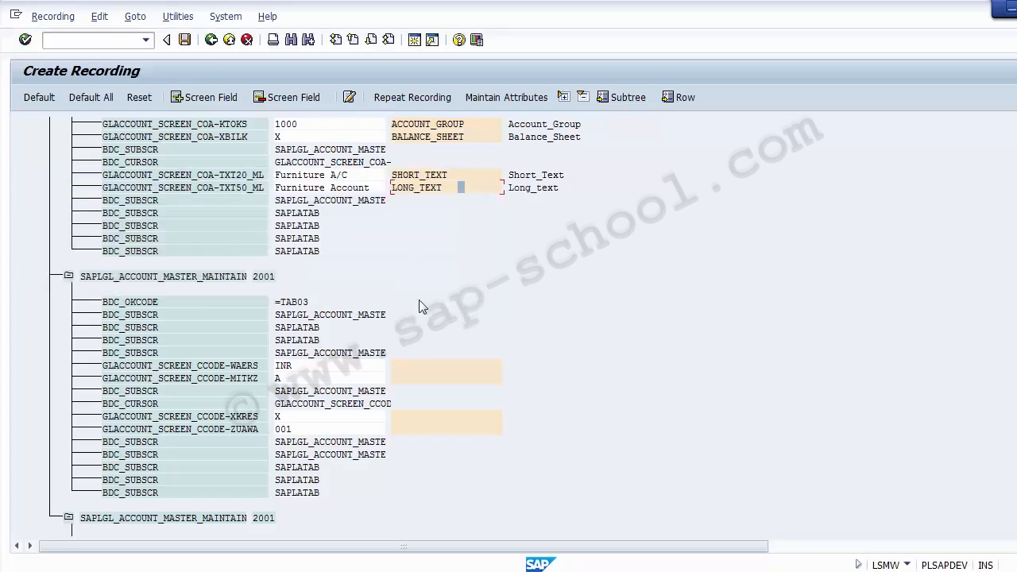
Name the recorded field GLACCOUNT_SCREEN_CCODE-WAERS Currency and give it the same description
left_click(347, 366)
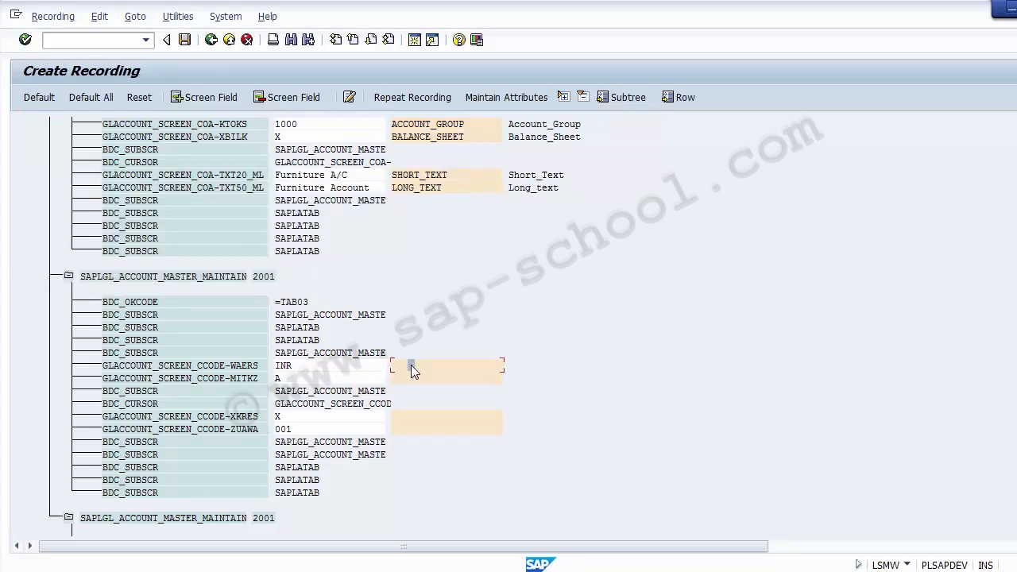
key("F2")
type("Cu")
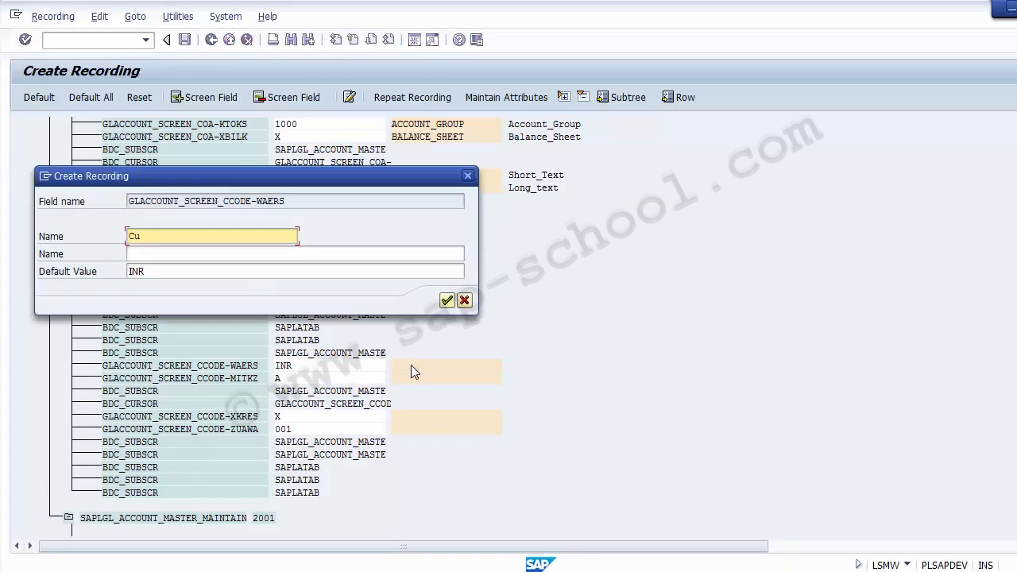
type("rrency")
key("ctrl+a")
key("ctrl+v")
key("Tab")
key("shift+Tab")
key("ctrl+z")
key("ctrl+c")
key("Tab")
key("ctrl+v")
key("Return")
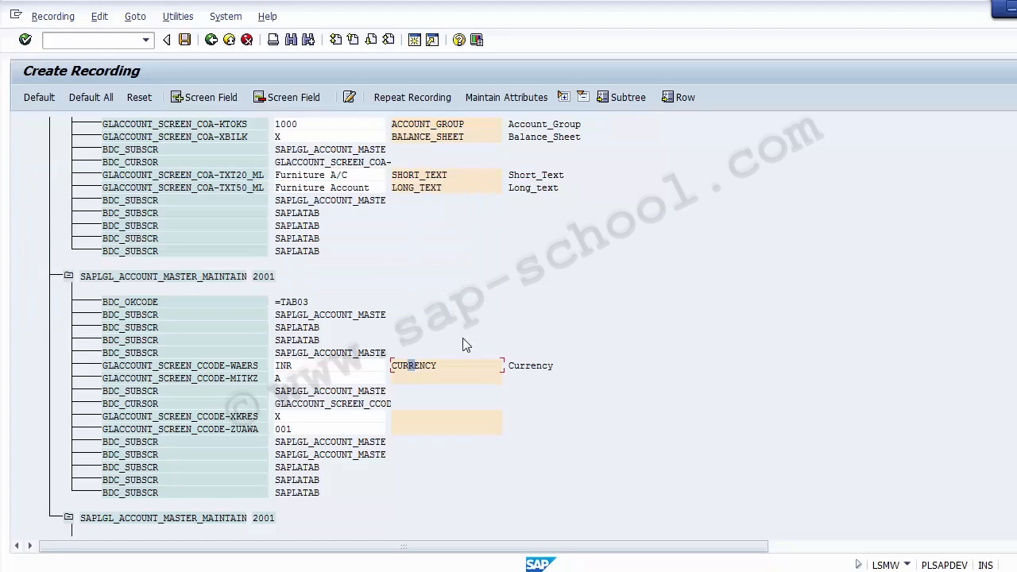
Check the control data in the FS00 account and name the recorded field GLACCOUNT_SCREEN_CCODE-MITKZ Reconcilation_Account with the same description
left_click(422, 378)
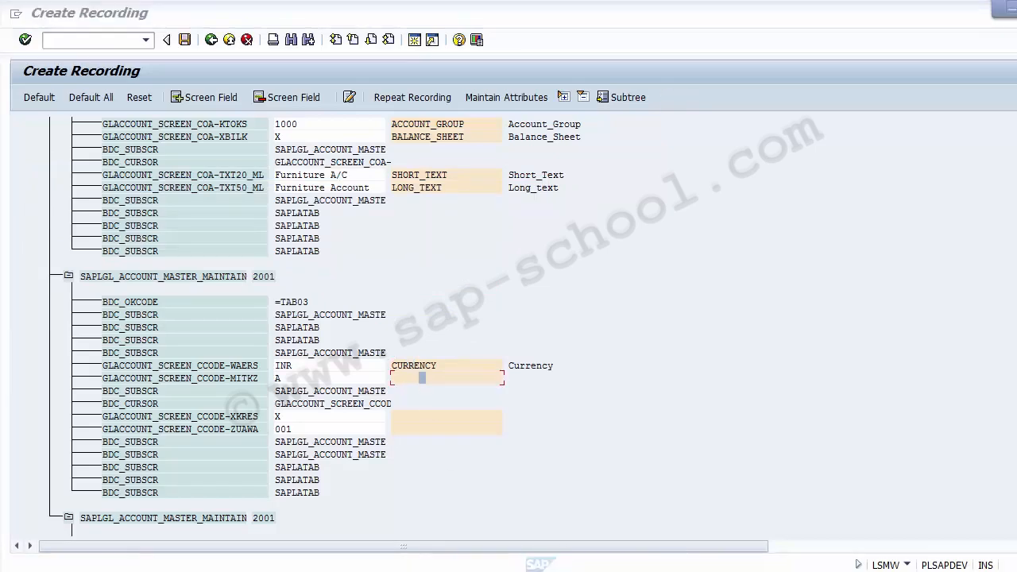
left_click(556, 512)
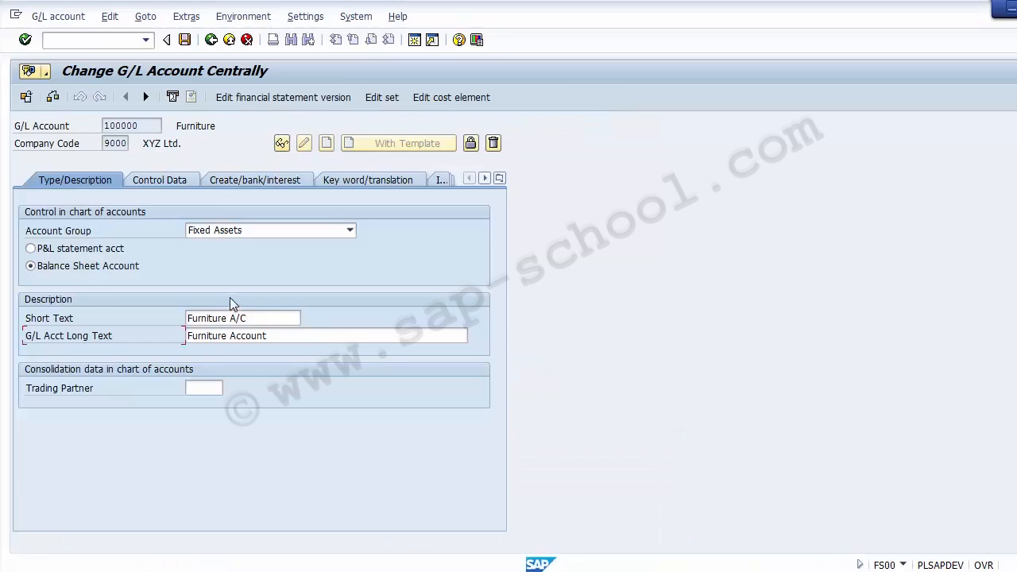
left_click(177, 181)
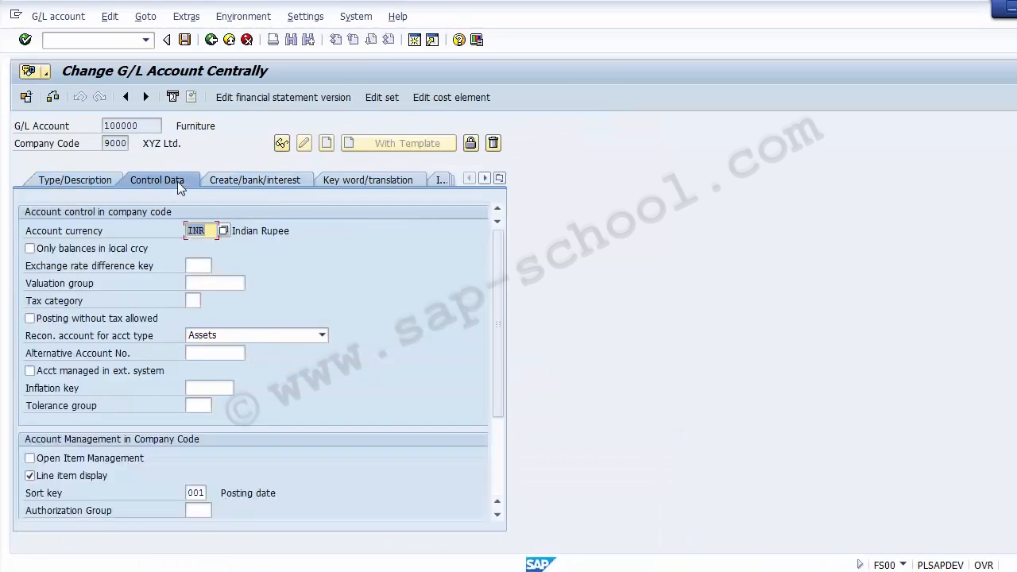
left_click(212, 231)
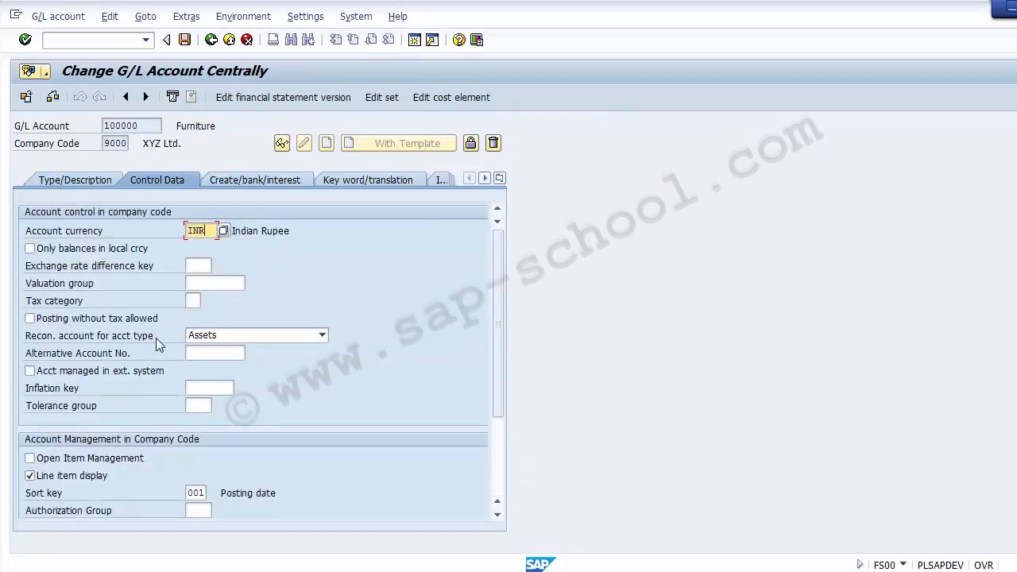
left_click(130, 336)
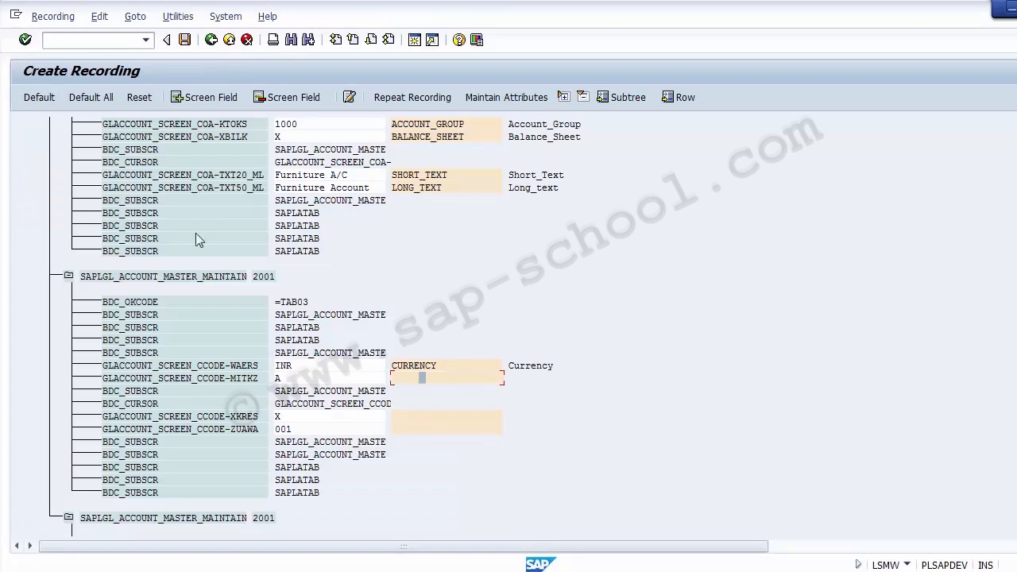
double_click(413, 378)
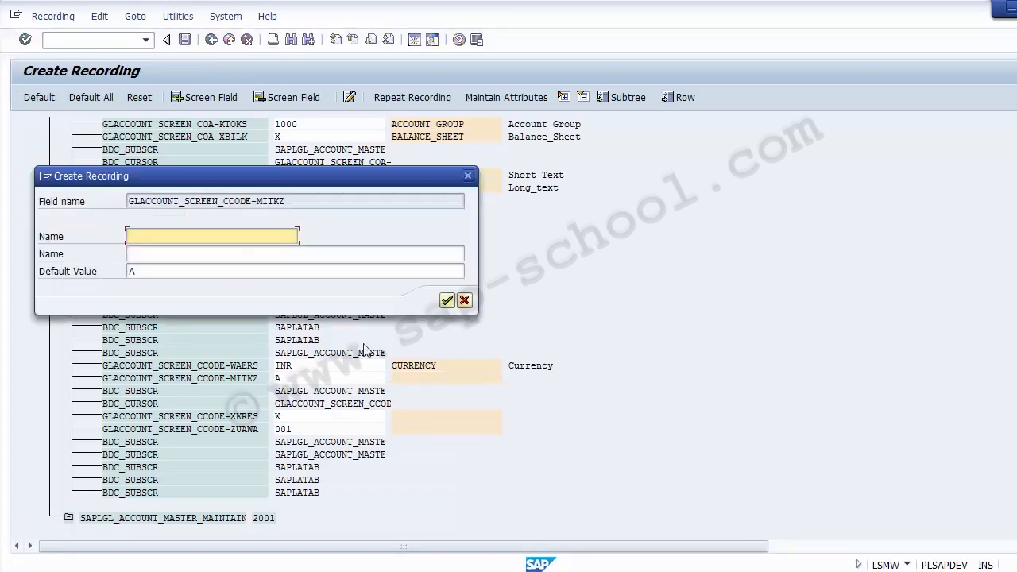
type("Reconcilaiton")
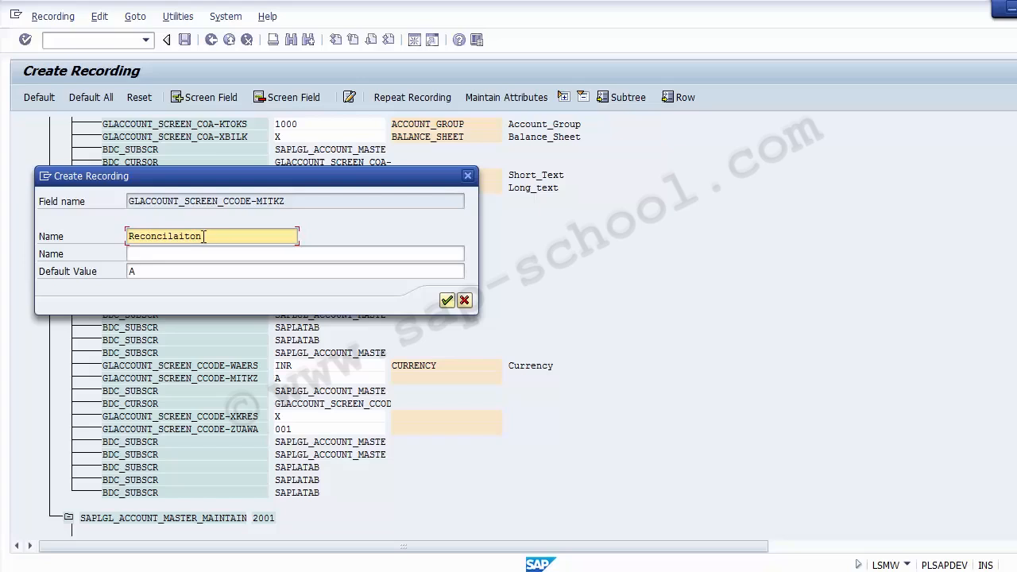
key("BackSpace")
key("BackSpace")
key("BackSpace")
key("BackSpace")
key("BackSpace")
type("tion ")
type("Accoiun")
key("BackSpace")
key("BackSpace")
key("BackSpace")
type("unt")
key("Tab")
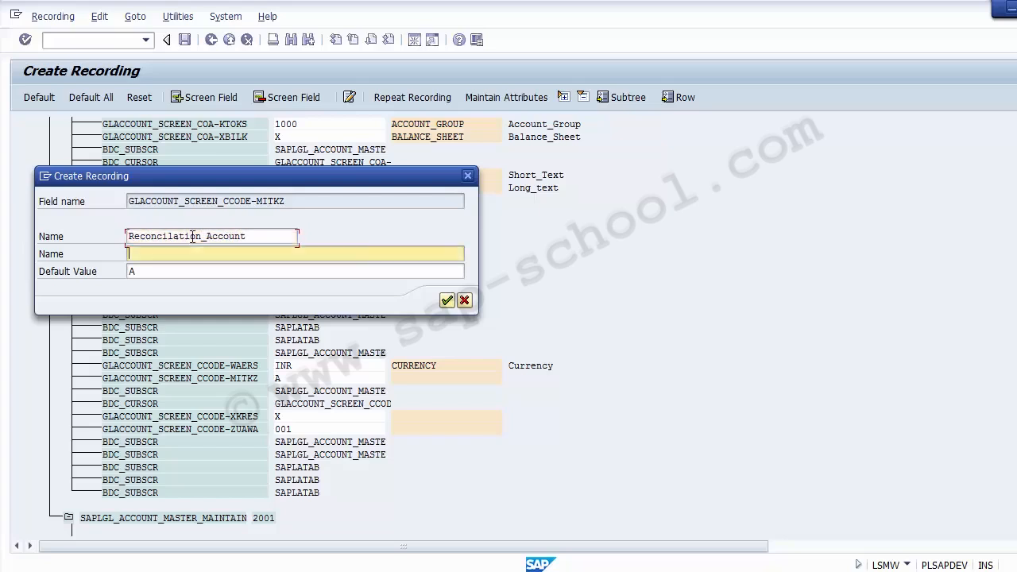
key("ctrl+v")
key("Return")
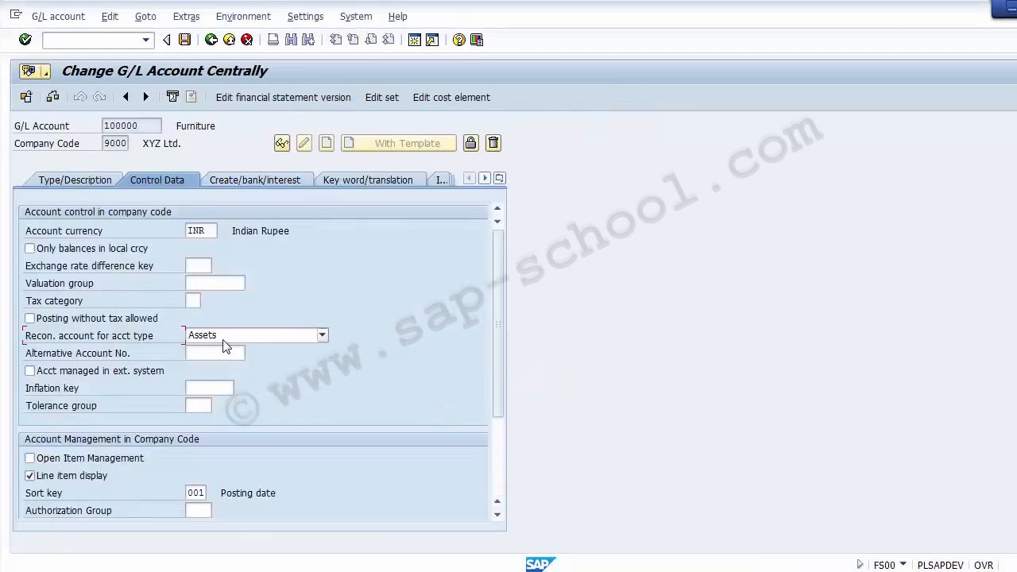
In the FS00 account's control data, choose Assets as the reconciliation account type and clear the line item display option
left_click(223, 340)
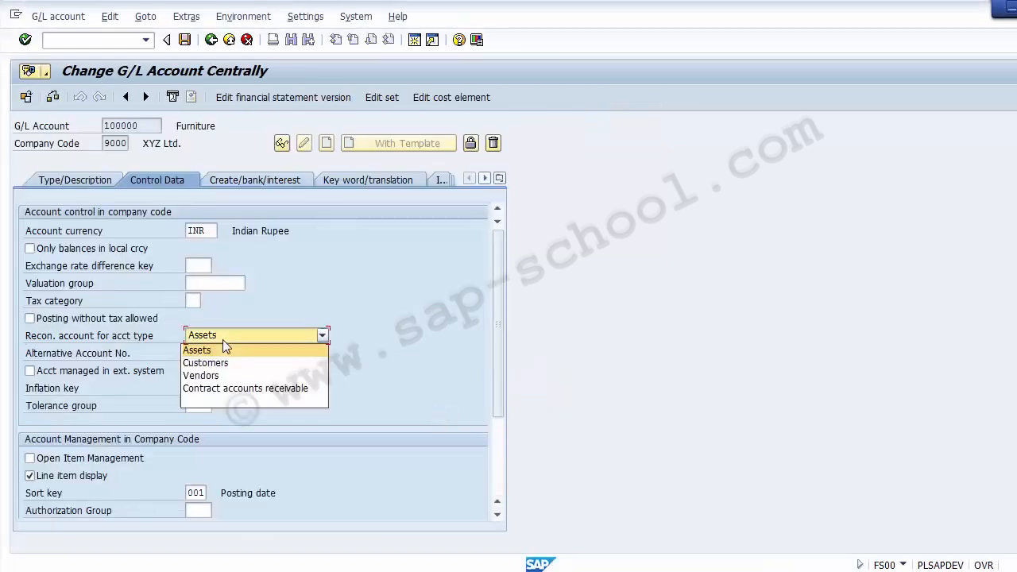
left_click(224, 345)
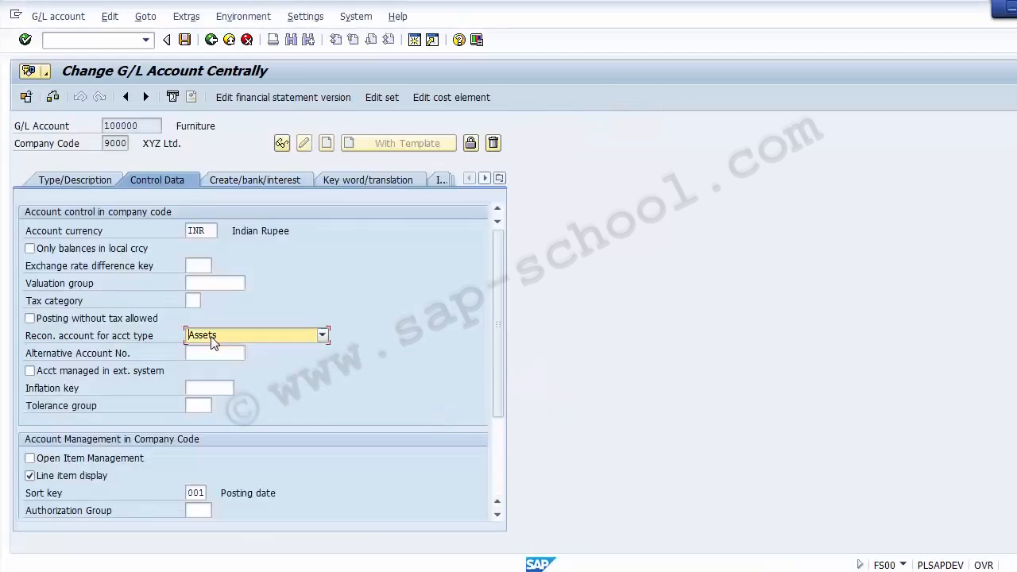
left_click(84, 481)
left_click(250, 494)
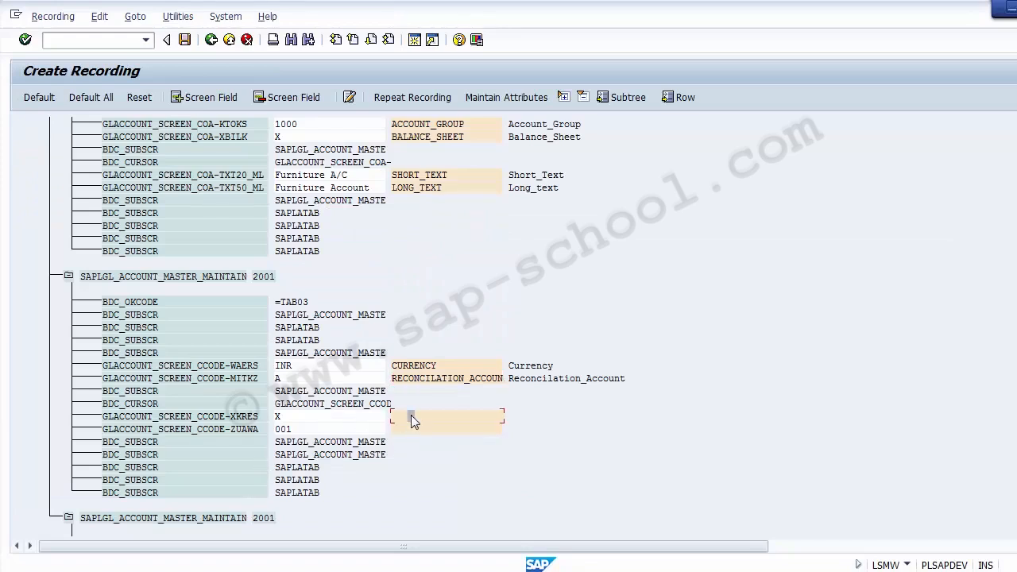
Back in the recording, name the field GLACCOUNT_SCREEN_CCODE-XKRES Line_Item_Display and give it the same description
double_click(411, 415)
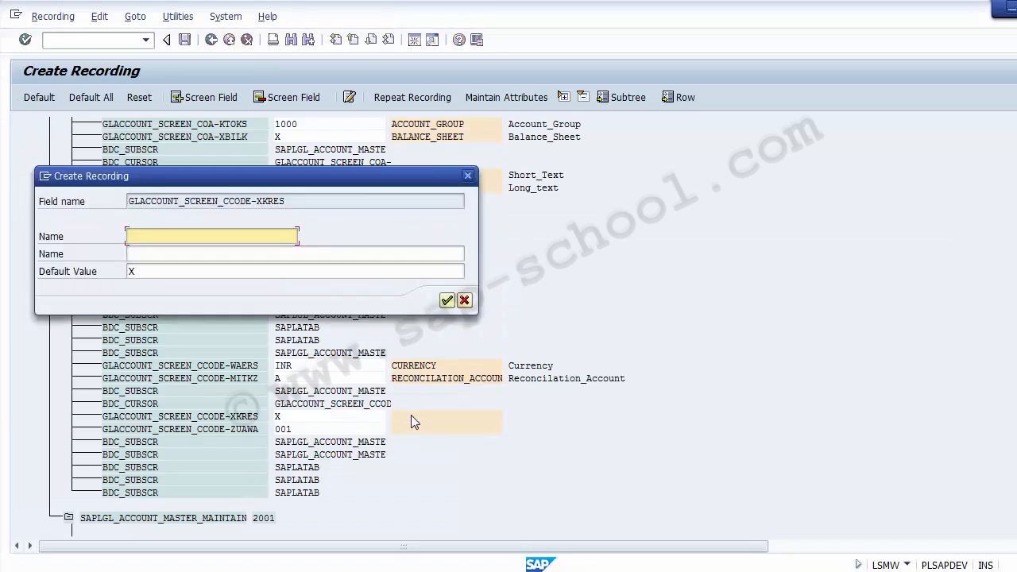
type("Line _Item_Display")
key("shift+Home")
key("ctrl+c")
key("Tab")
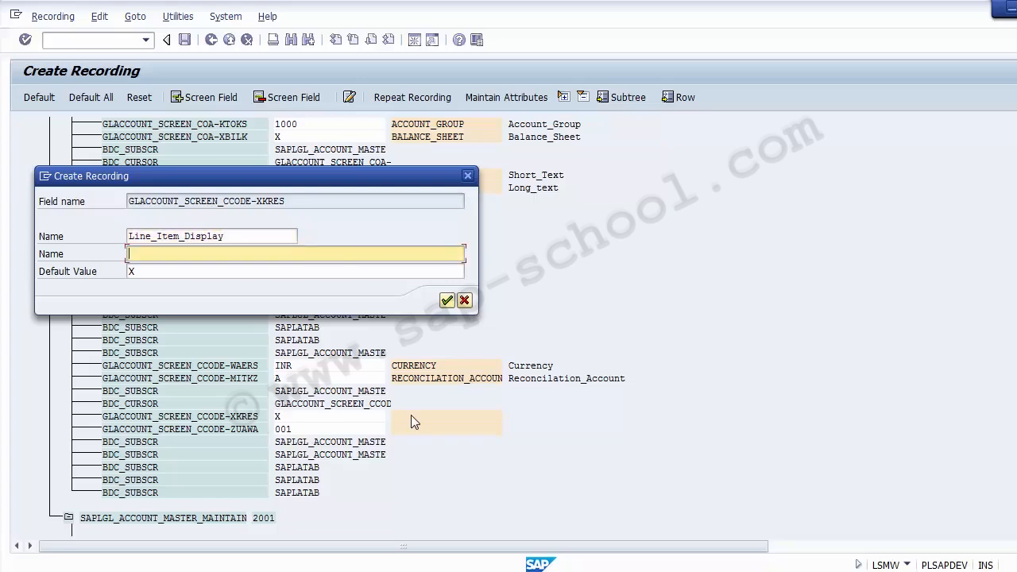
key("ctrl+v")
key("Return")
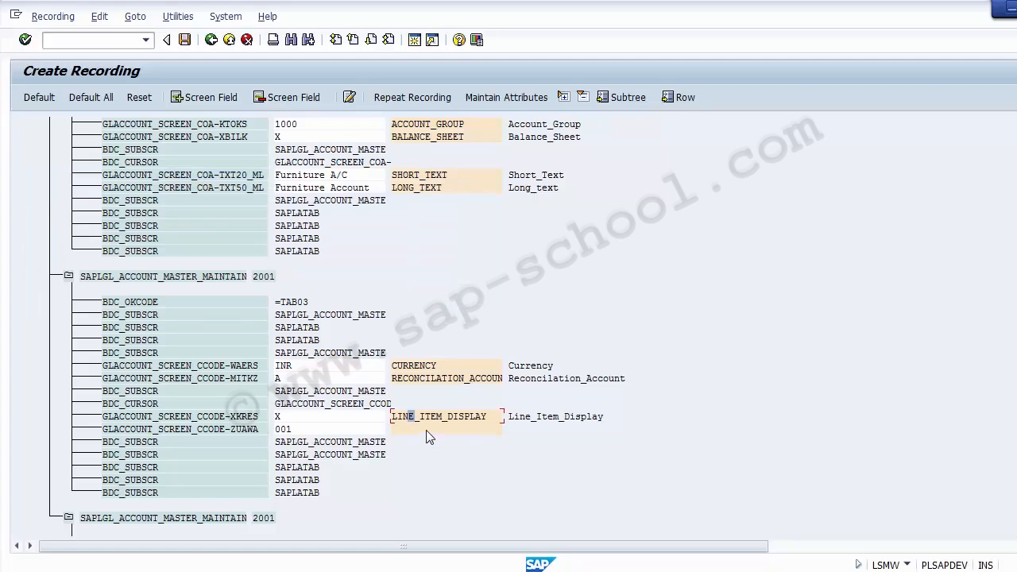
Name the recorded field GLACCOUNT_SCREEN_CCODE-ZUAWA Sort_Key and give it the same description
double_click(426, 433)
type("Sort_")
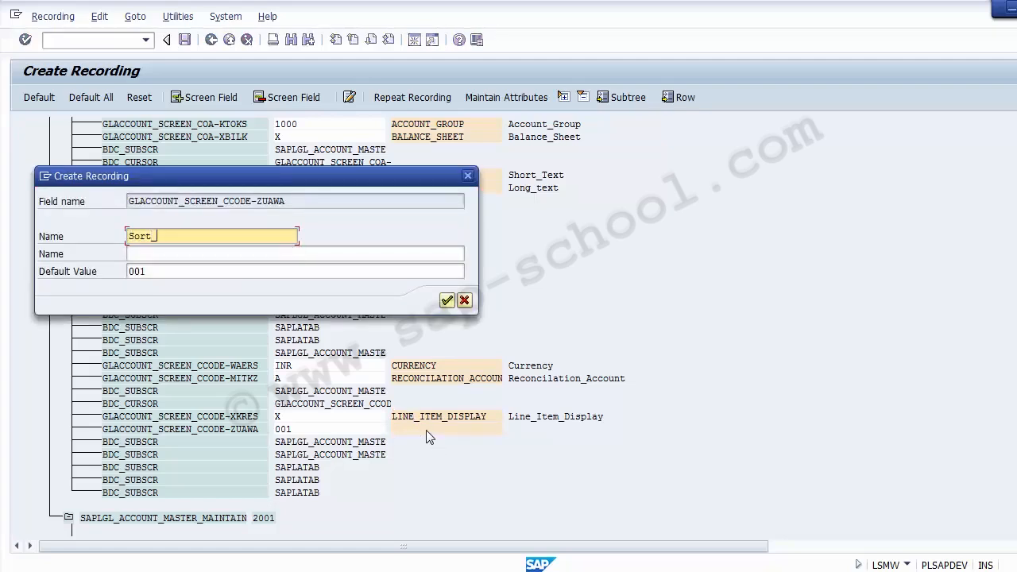
type("Key")
key("Tab")
key("ctrl+v")
key("Return")
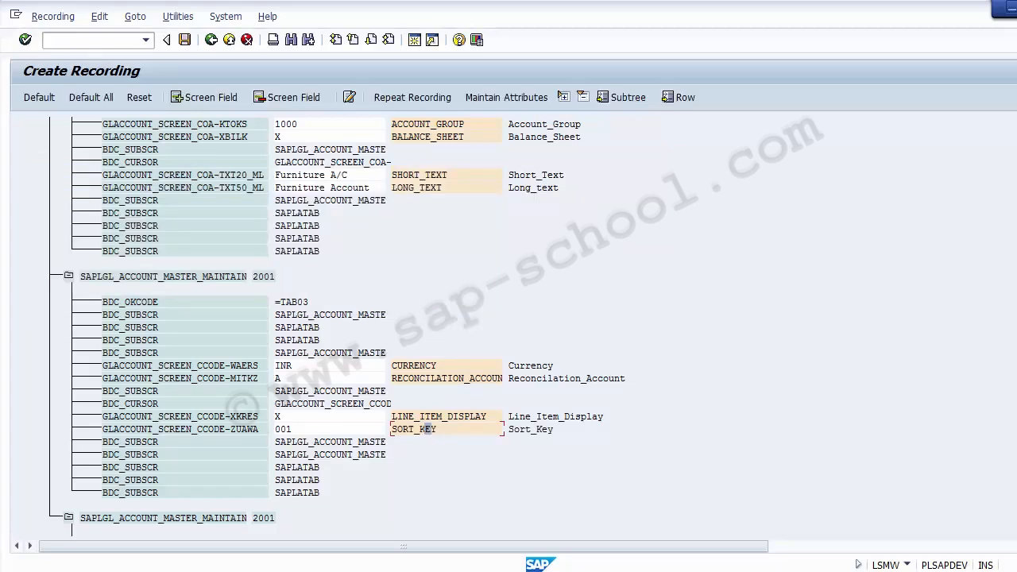
Check the FS00 account's document creation settings and name the recorded field GLACCOUNT_SCREEN_CCODE-FSTAG Field_Status_Group with the same description
scroll(508, 326, "down", 4)
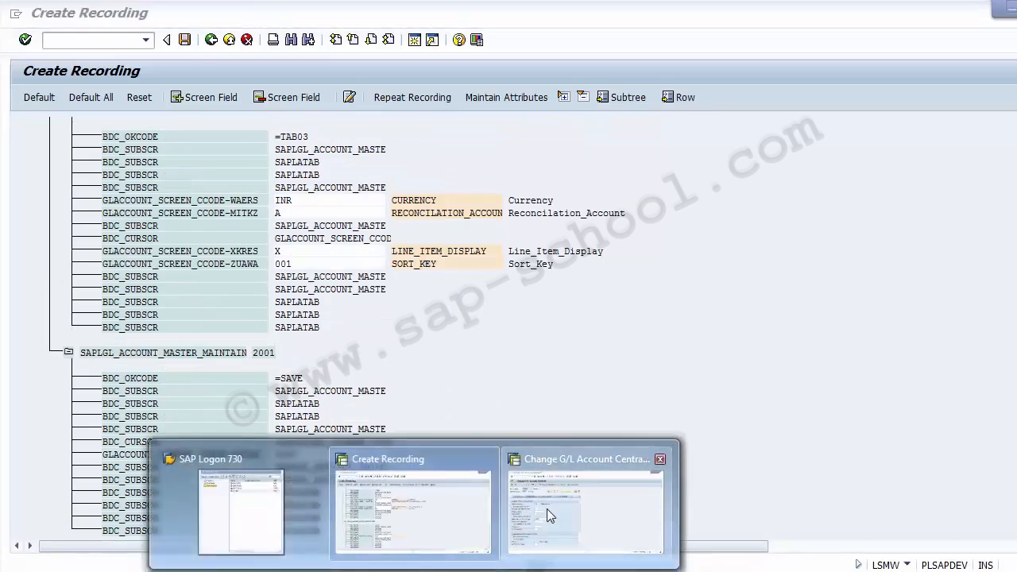
left_click(547, 509)
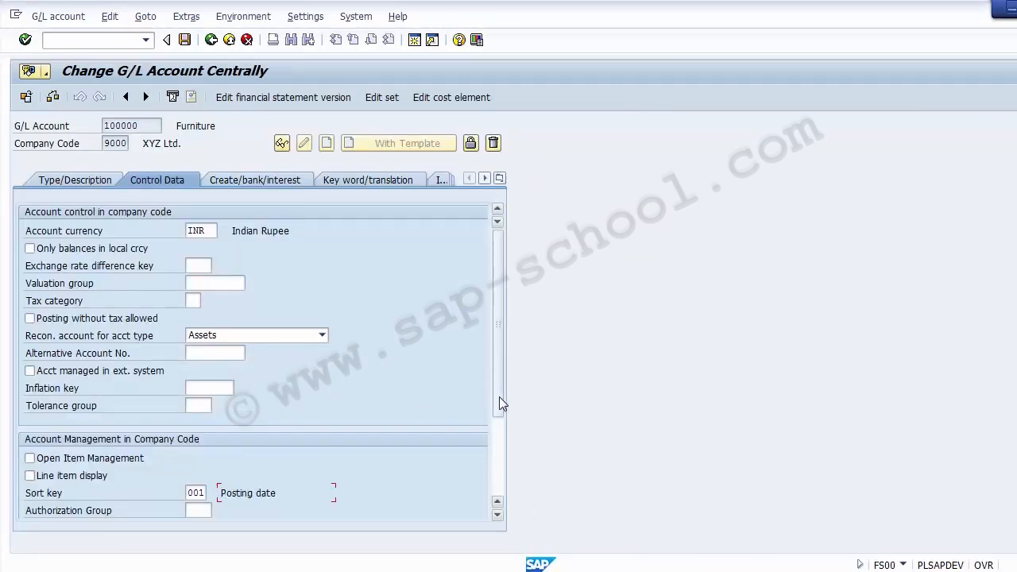
left_click_drag(499, 397, 496, 495)
left_click(242, 180)
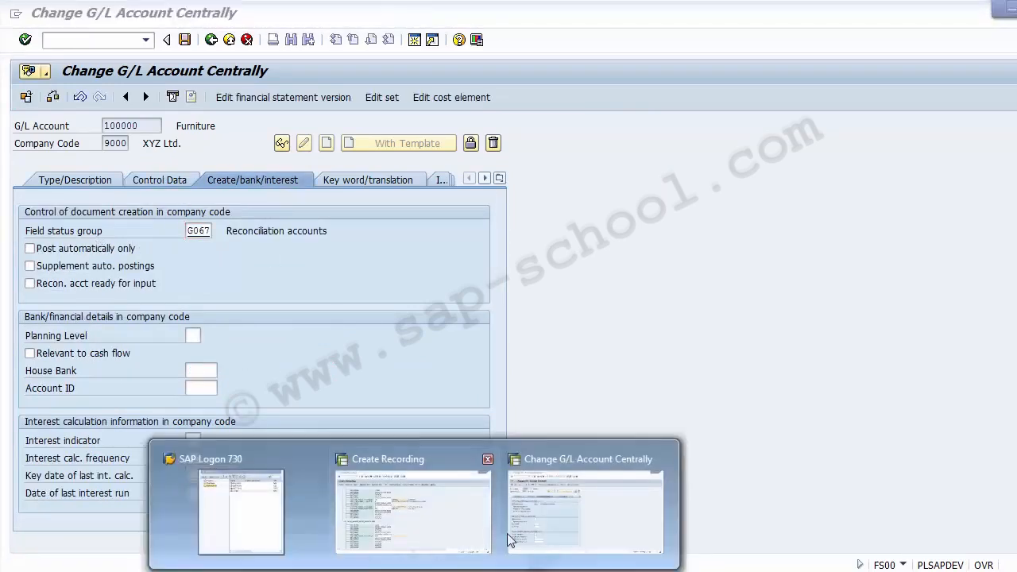
left_click(416, 502)
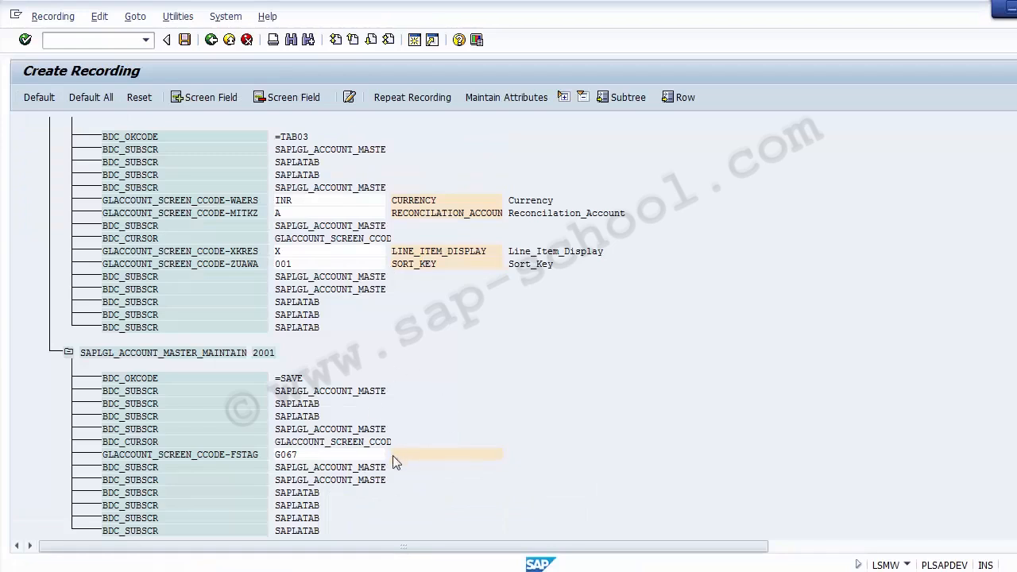
double_click(392, 455)
type("Field")
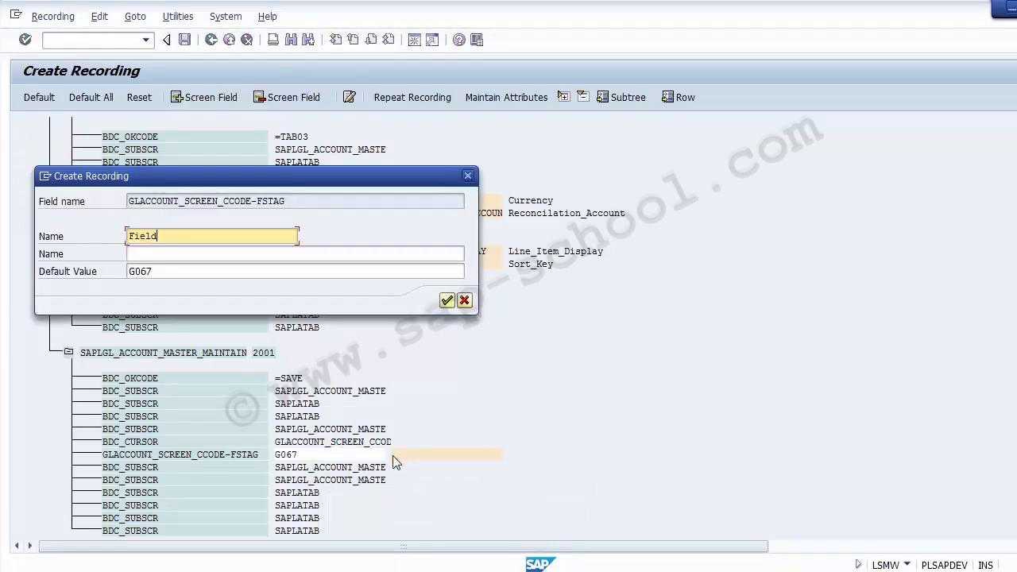
type("_Status _Group")
key("ctrl+a")
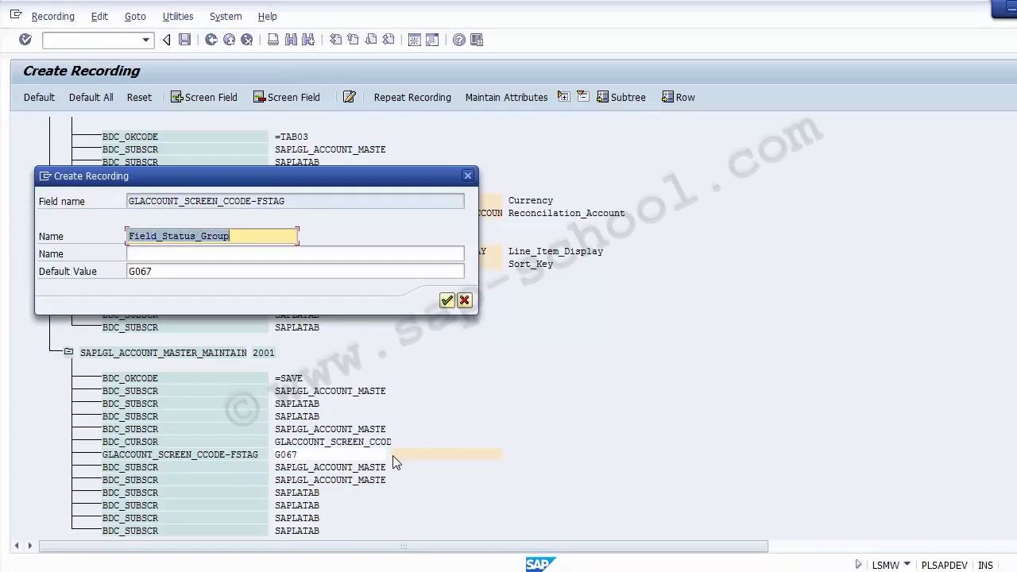
key("ctrl+c")
key("Tab")
key("ctrl+v")
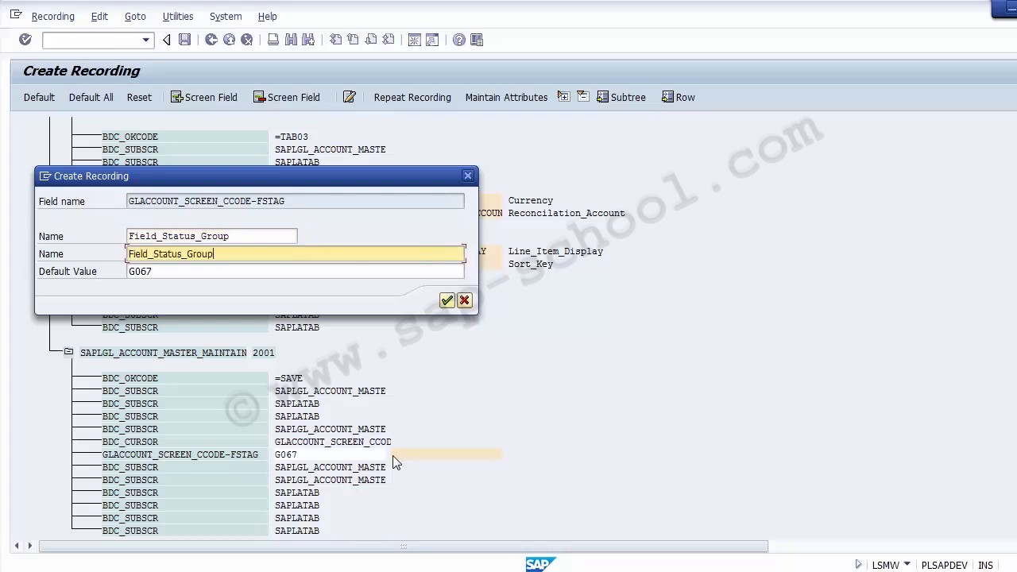
key("Return")
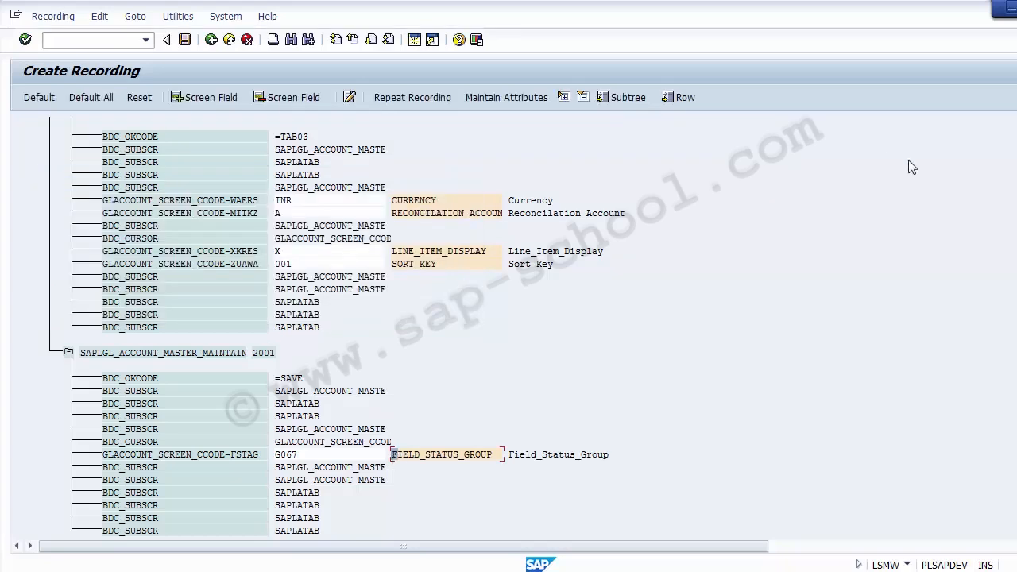
Switch to the FS00 account and review its type/description and control data, including the inflation key and tolerance group fields
scroll(508, 325, "up", 15)
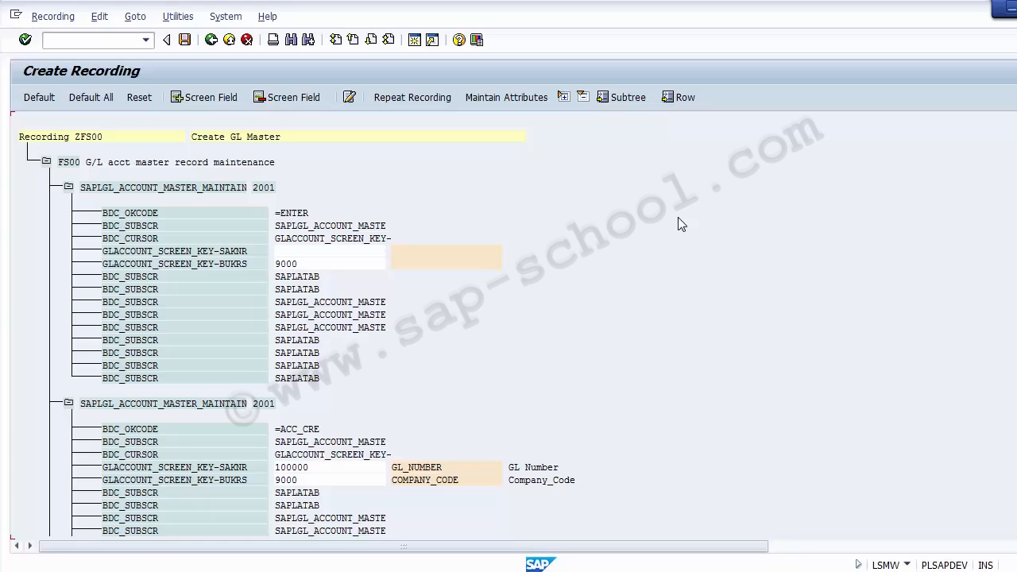
left_click(415, 571)
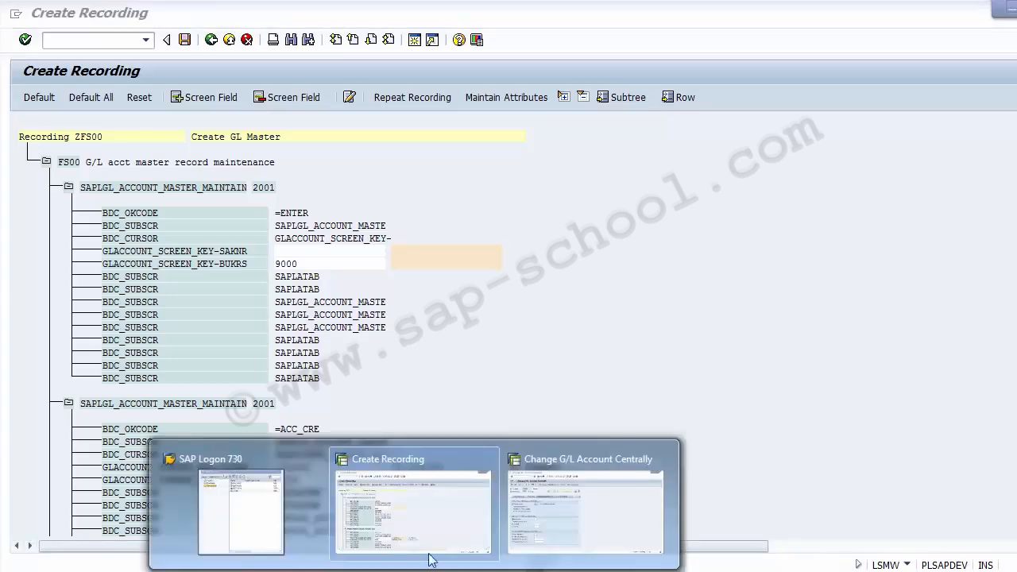
left_click(519, 508)
left_click(71, 183)
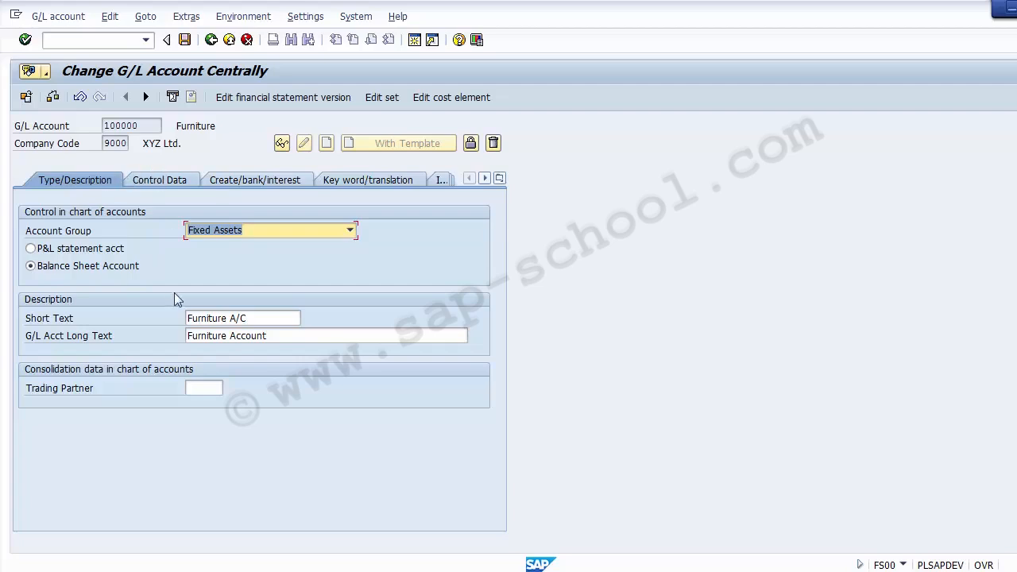
left_click(156, 182)
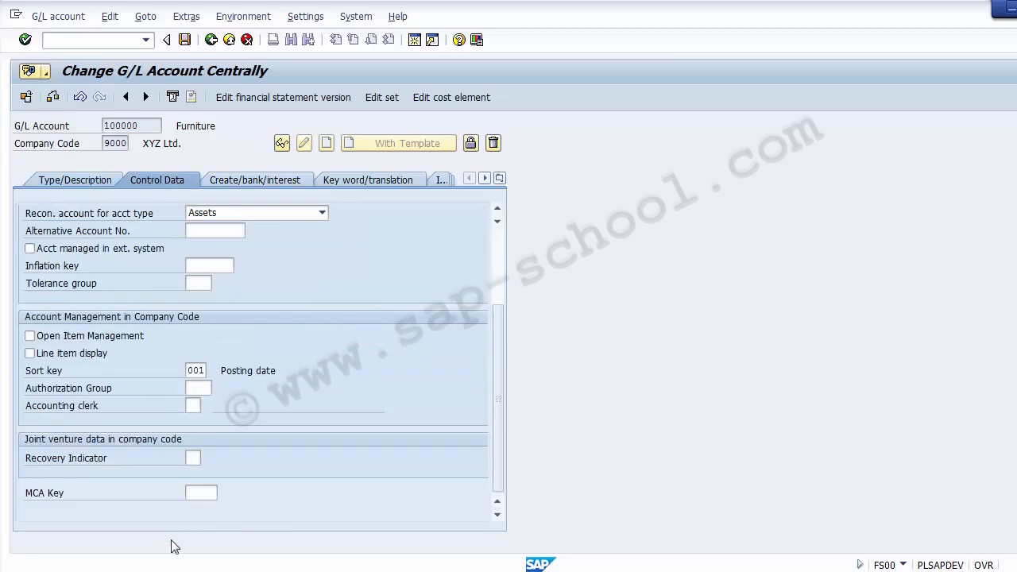
left_click(208, 265)
left_click(198, 283)
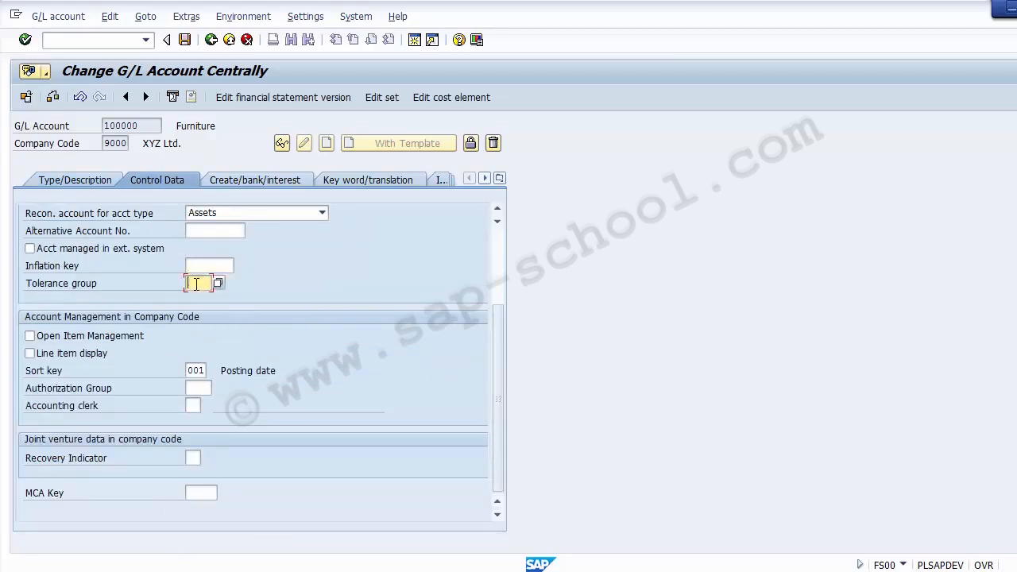
Select line item display in the account's control data, with open item management cleared, and return to the ZFS00 recording
left_click(89, 338)
left_click(88, 353)
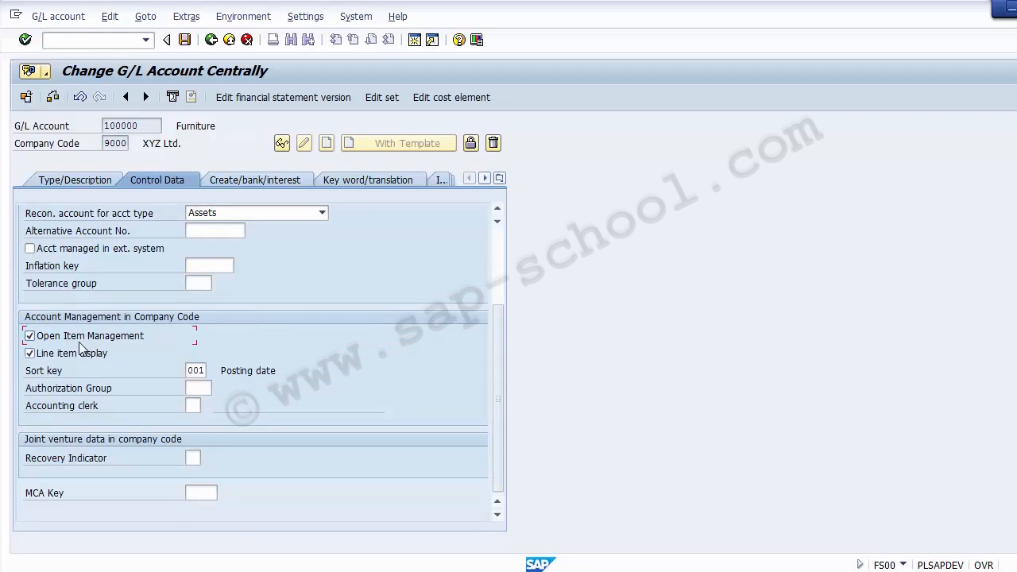
left_click(79, 337)
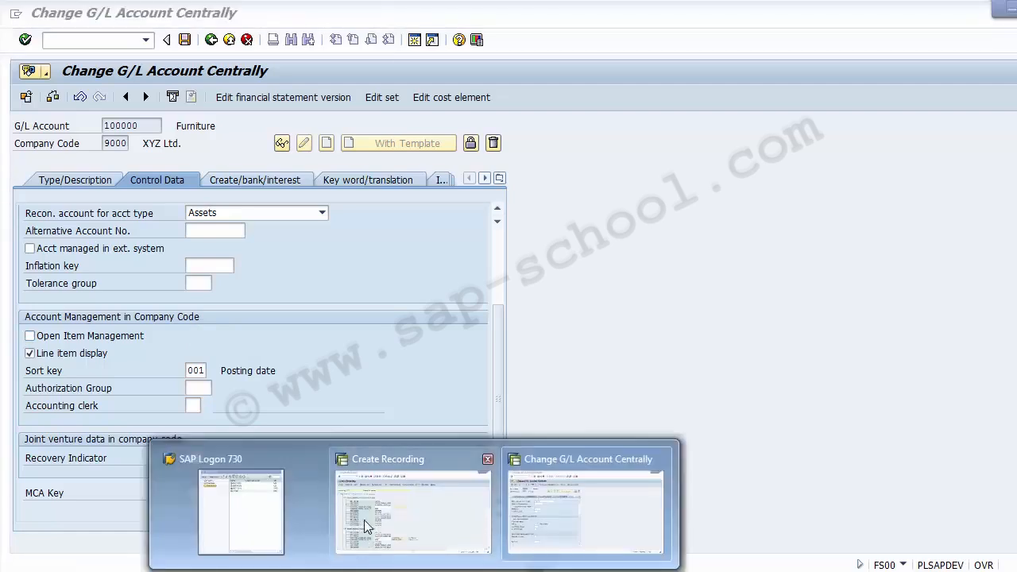
left_click(369, 524)
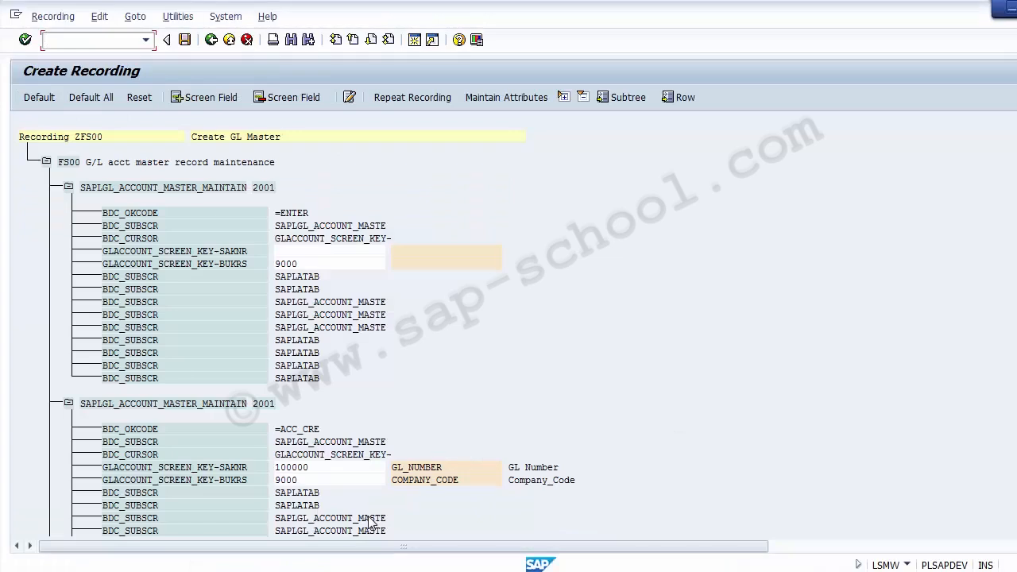
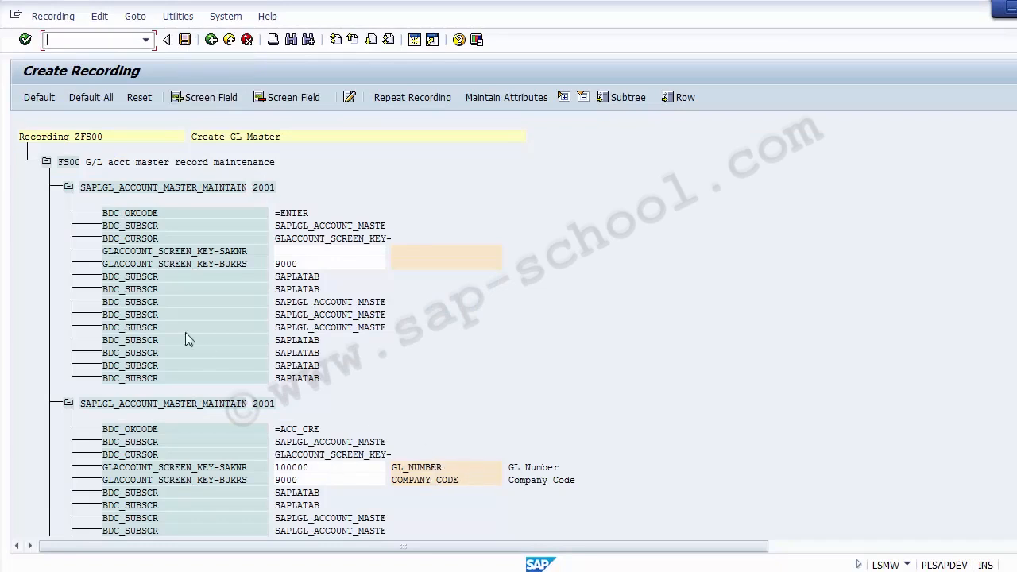
Save the ZFS00 recording and return through the project's recordings overview to the GL MASTER object attributes
left_click(184, 43)
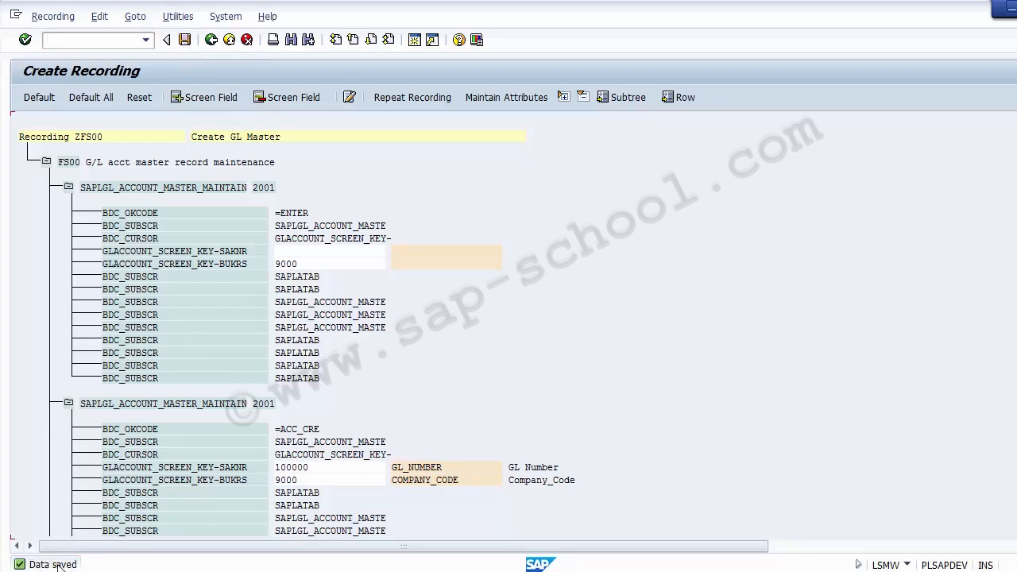
left_click(210, 41)
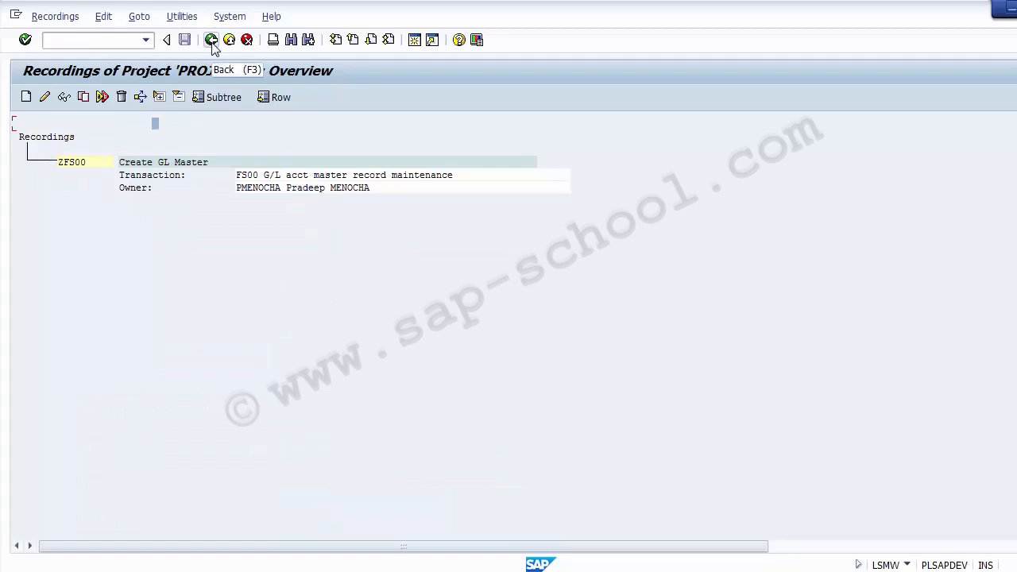
left_click(71, 164)
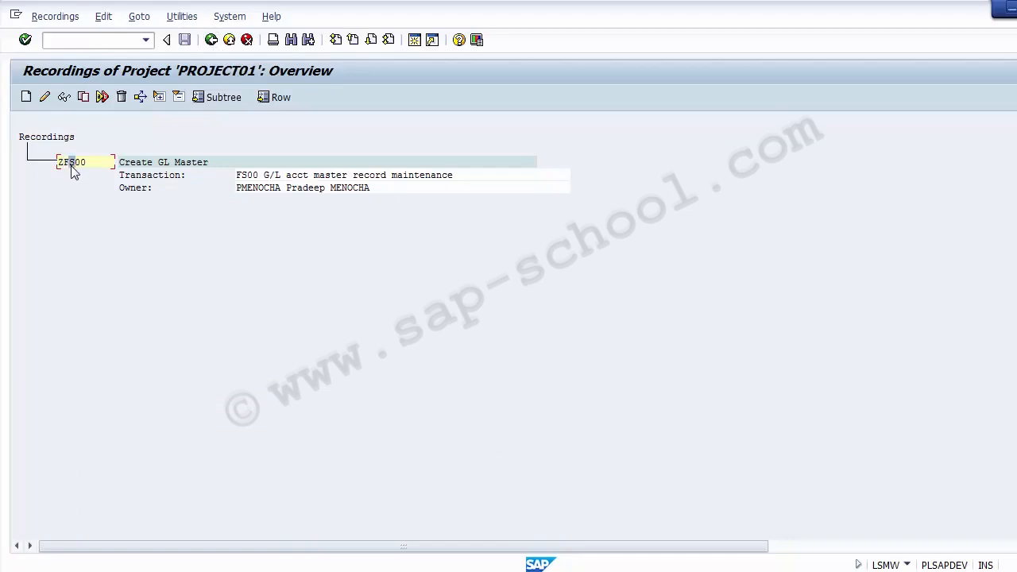
left_click(267, 179)
left_click(212, 41)
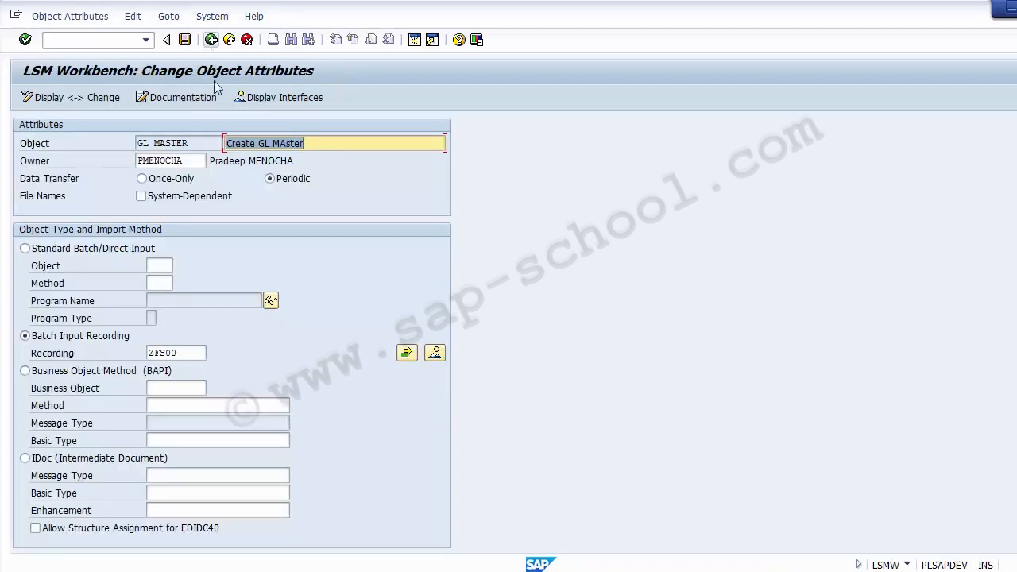
Save the GL MASTER object attributes, return to the process step list and check the last action of Maintain Object Attributes
left_click(185, 40)
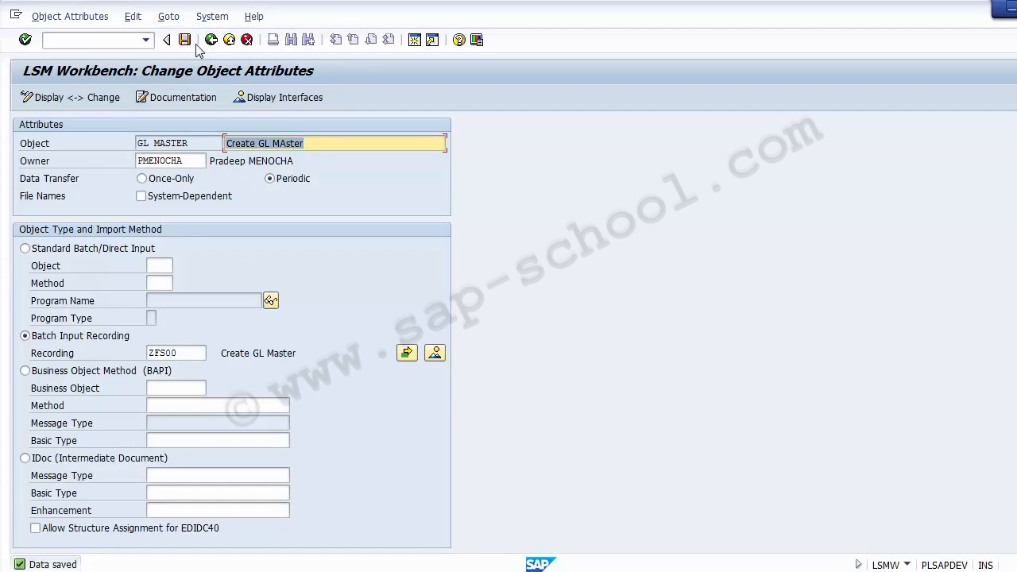
left_click(211, 41)
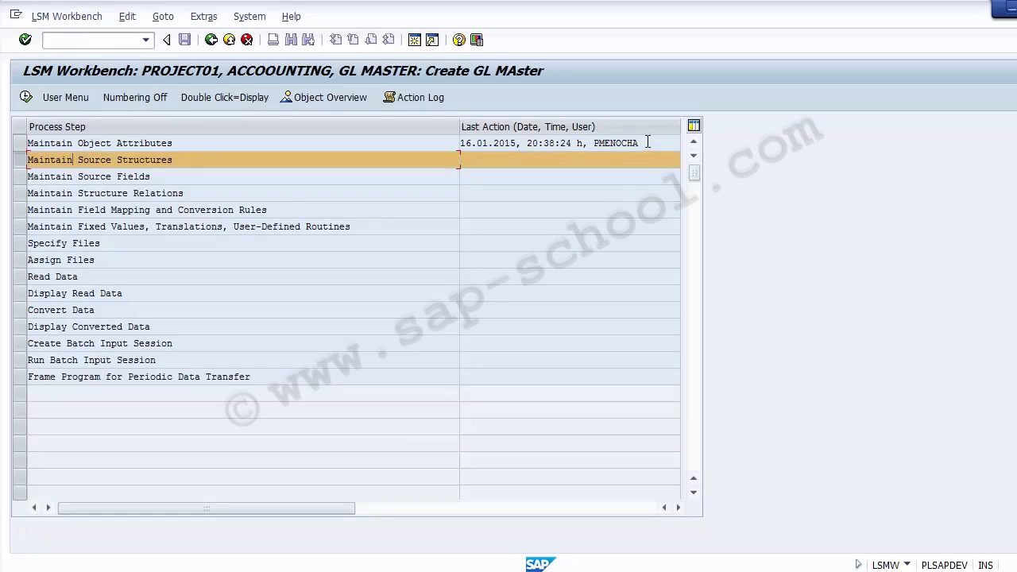
left_click_drag(643, 143, 463, 135)
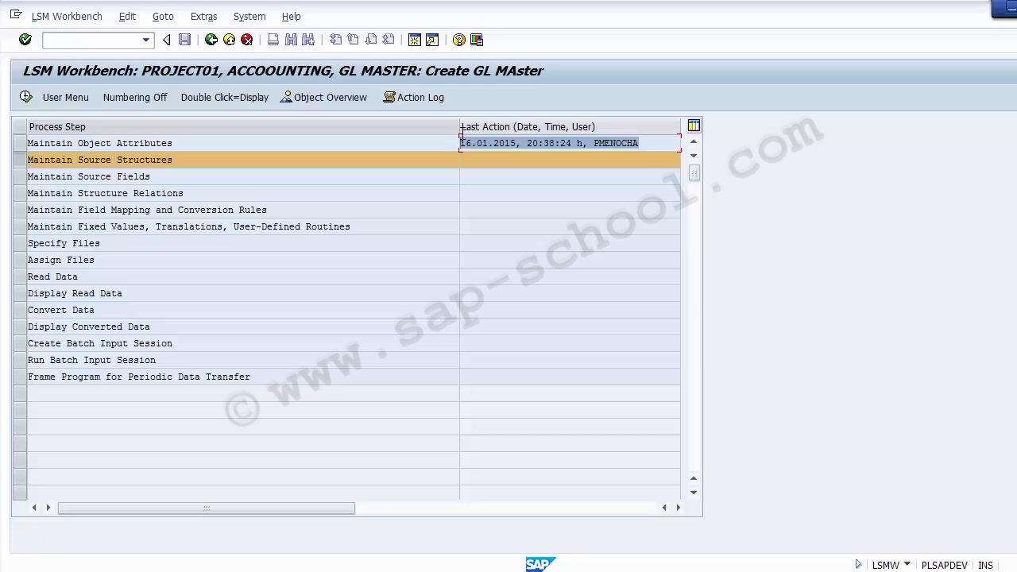
left_click(142, 143)
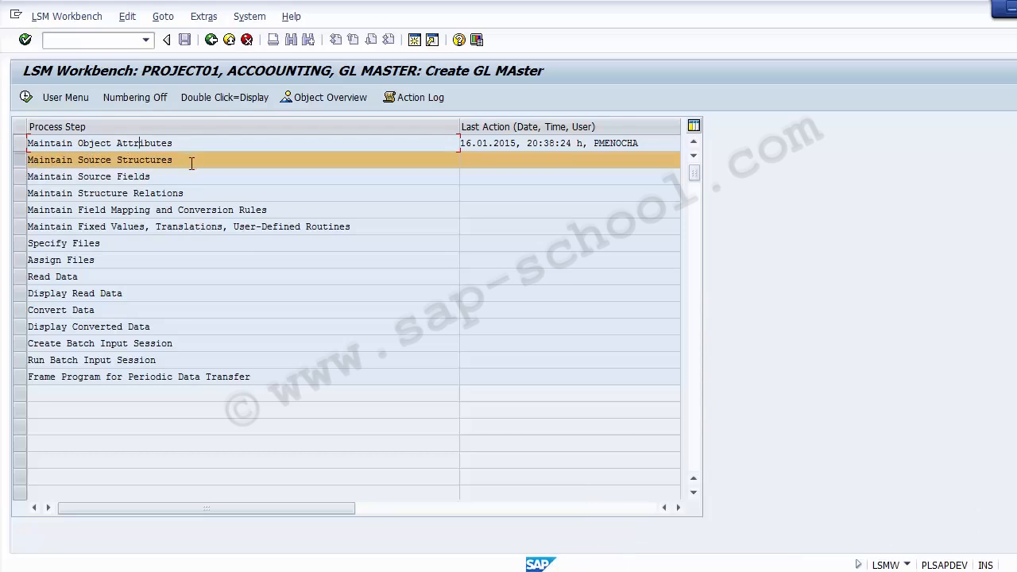
Execute the Maintain Source Structures process step and switch it to change mode
left_click(136, 159)
left_click_drag(173, 160, 13, 160)
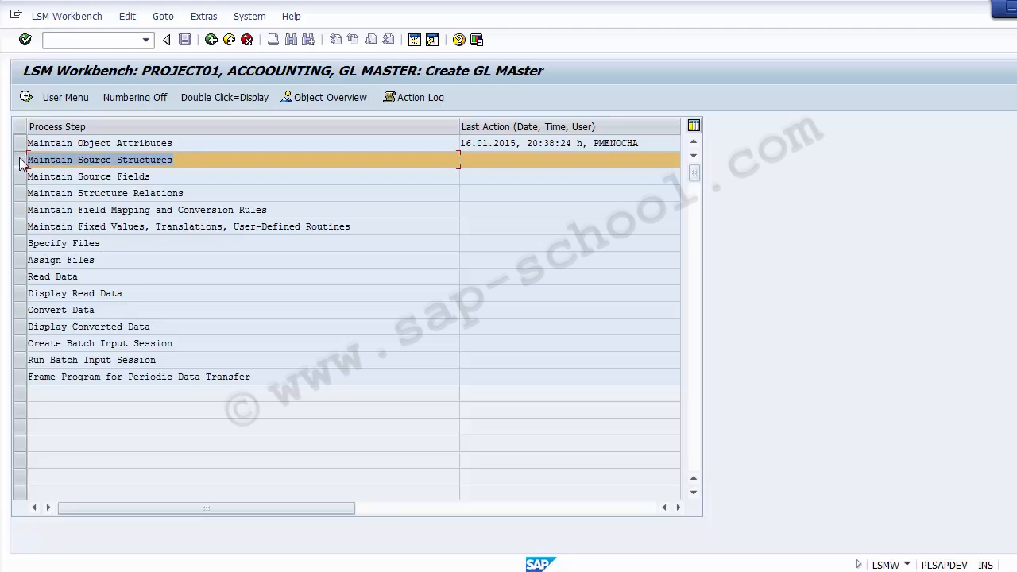
left_click(20, 159)
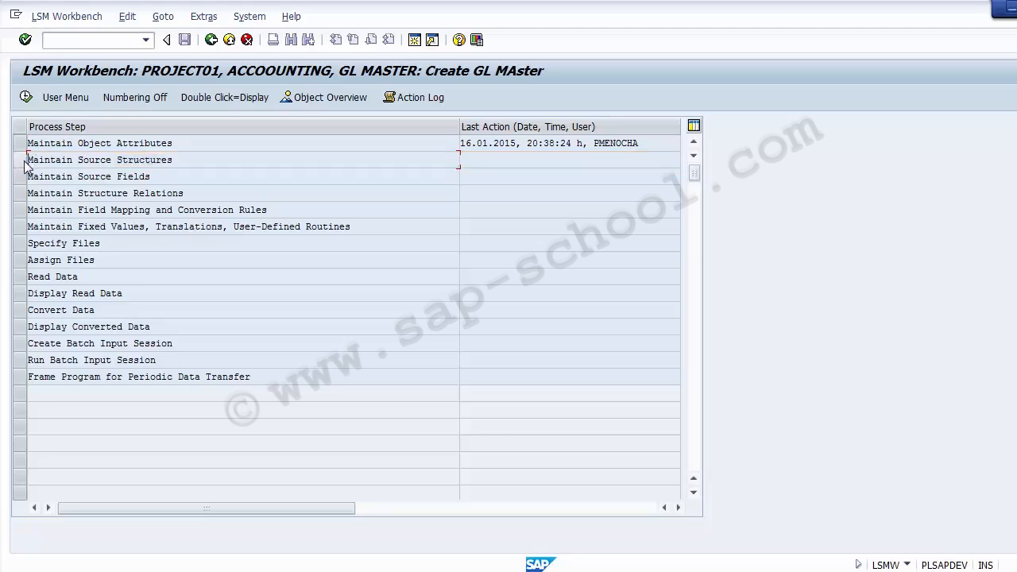
left_click(22, 159)
left_click(26, 98)
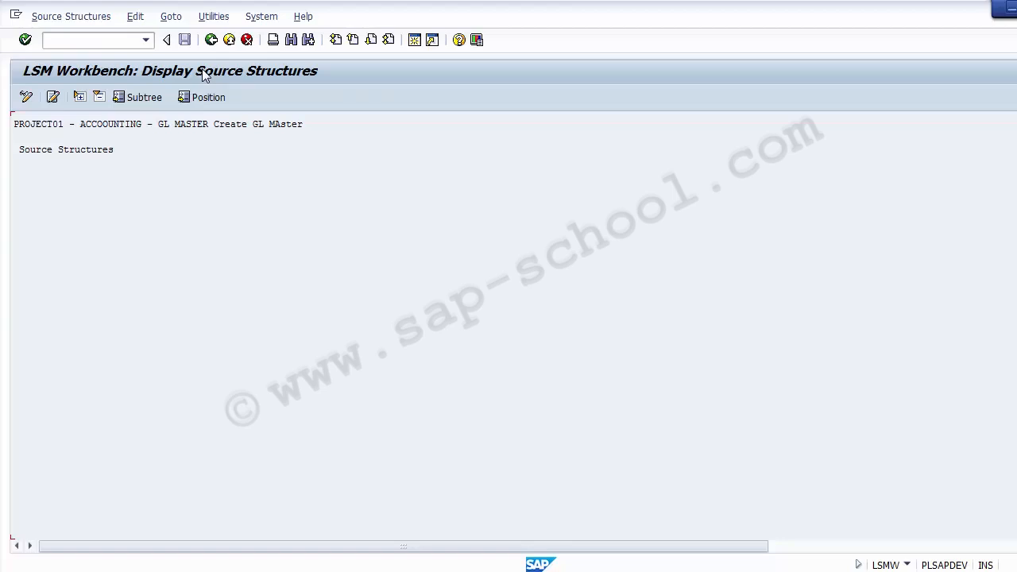
left_click(26, 97)
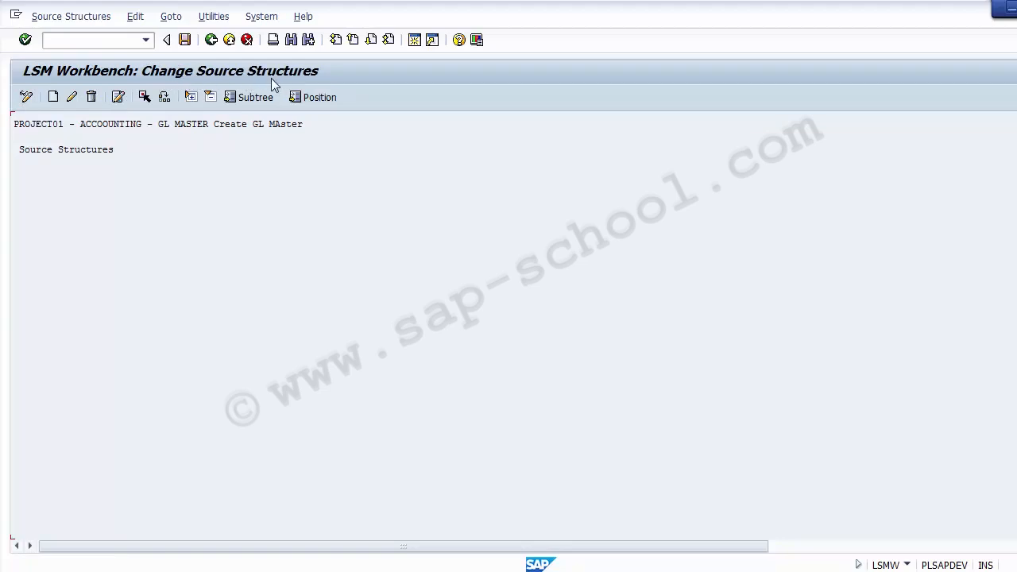
Try to create a source structure named GL_Master with the description GL_Master
left_click(53, 101)
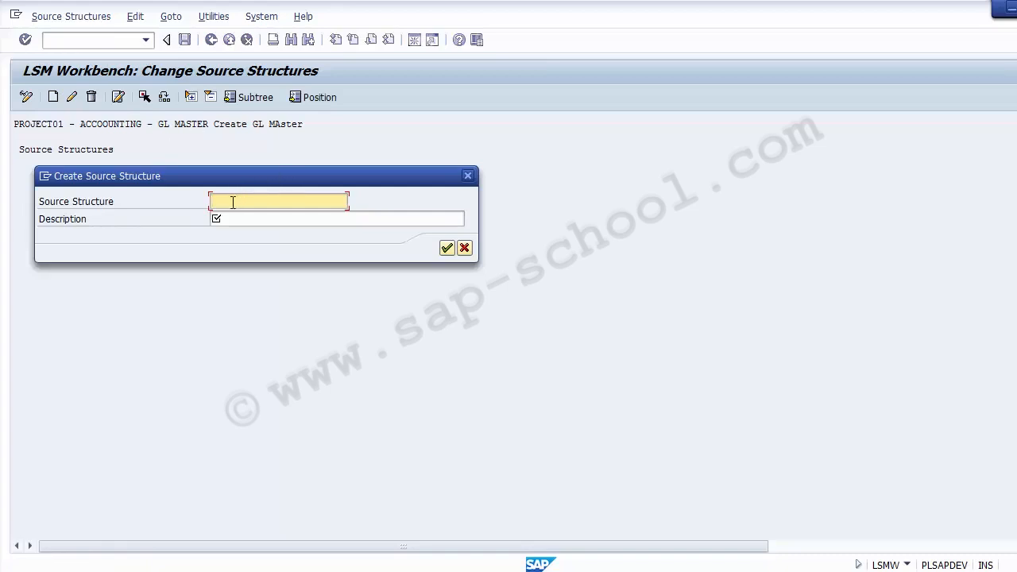
type("GL_Master")
double_click(232, 201)
type("Field_Status_Group")
key("ctrl+z")
key("ctrl+c")
key("Tab")
key("ctrl+v")
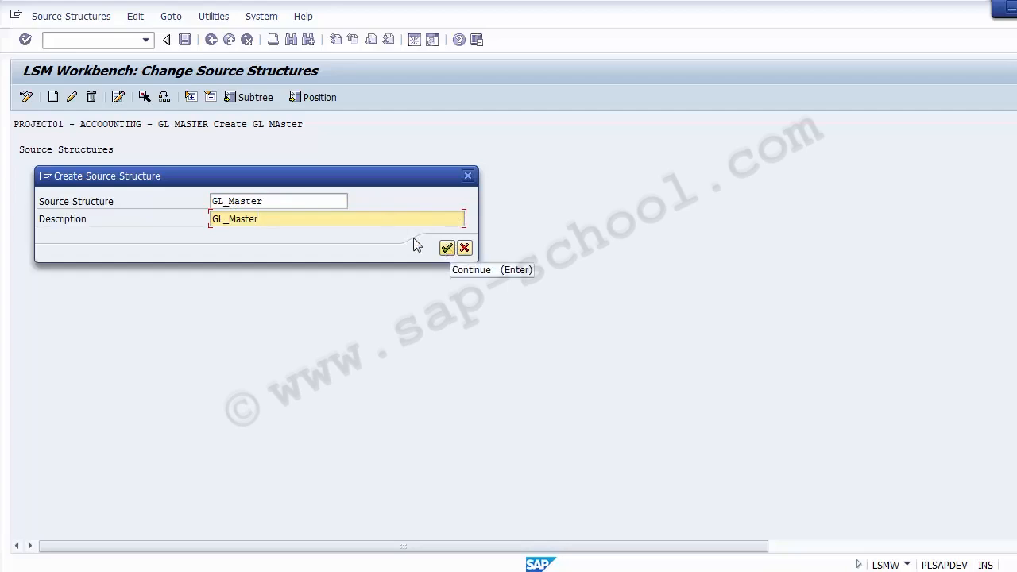
left_click_drag(279, 200, 209, 200)
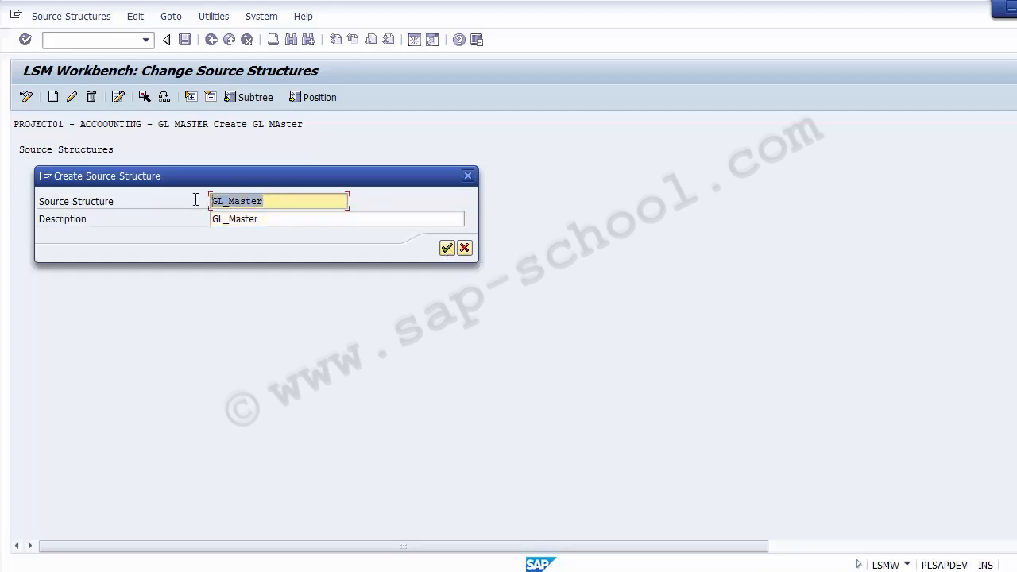
left_click(447, 248)
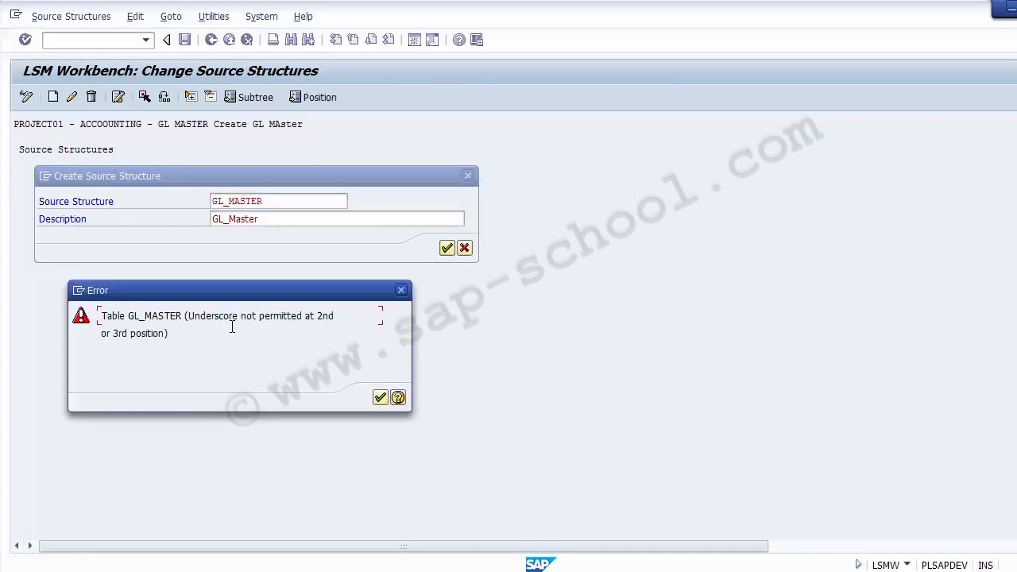
left_click(379, 398)
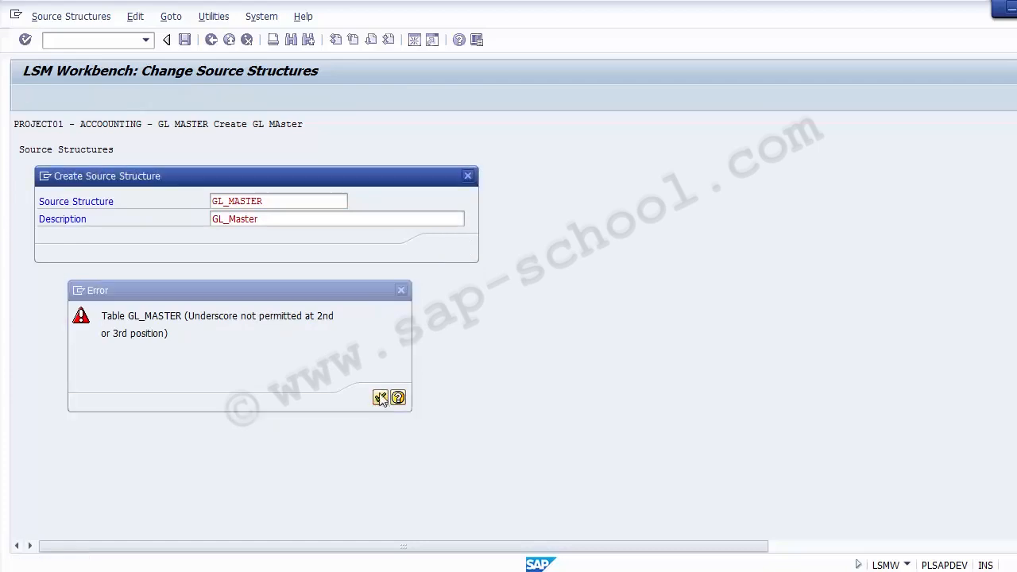
Try to create the source structure under the name ZFS00 instead
left_click(283, 200)
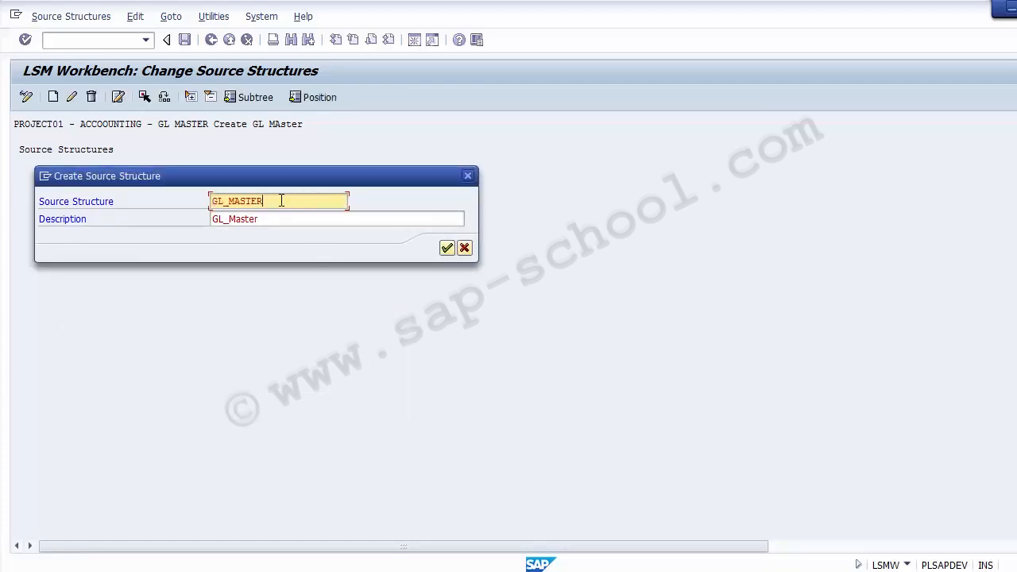
left_click(230, 201)
key("BackSpace")
key("Delete")
key("Delete")
key("Delete")
key("Delete")
key("Delete")
key("Delete")
key("BackSpace")
key("BackSpace")
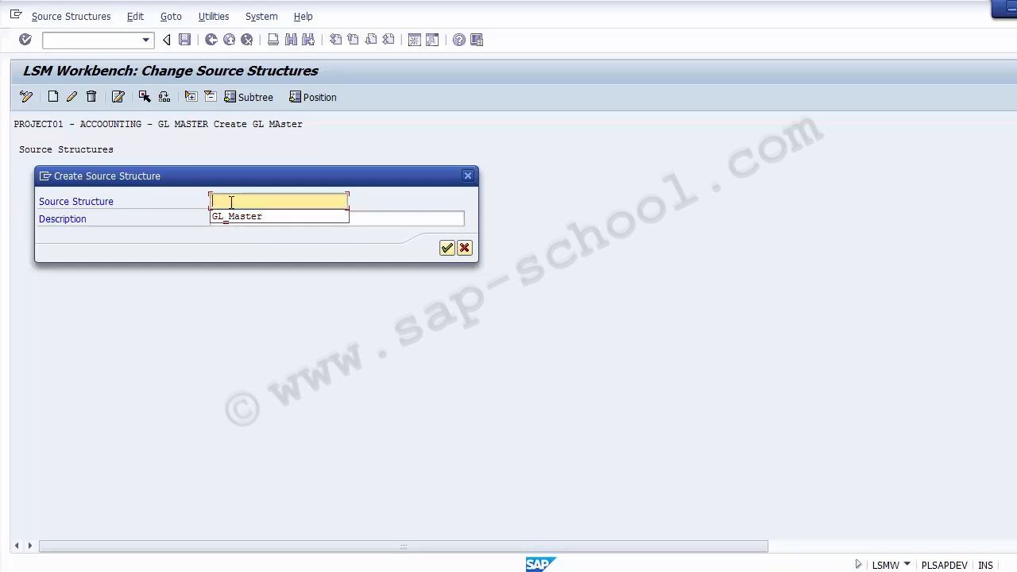
type("ZFS0")
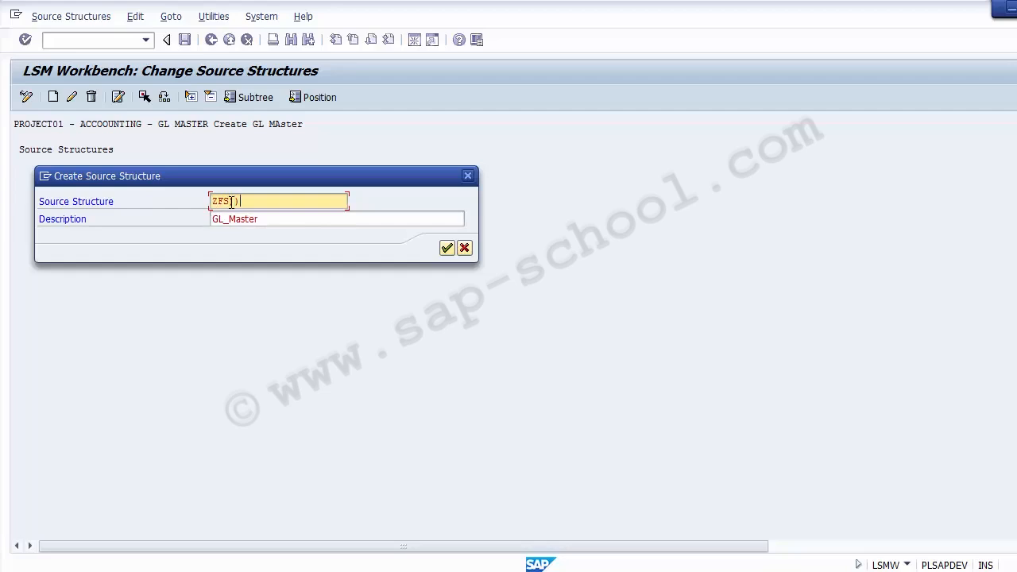
key("BackSpace")
type("00")
left_click(447, 249)
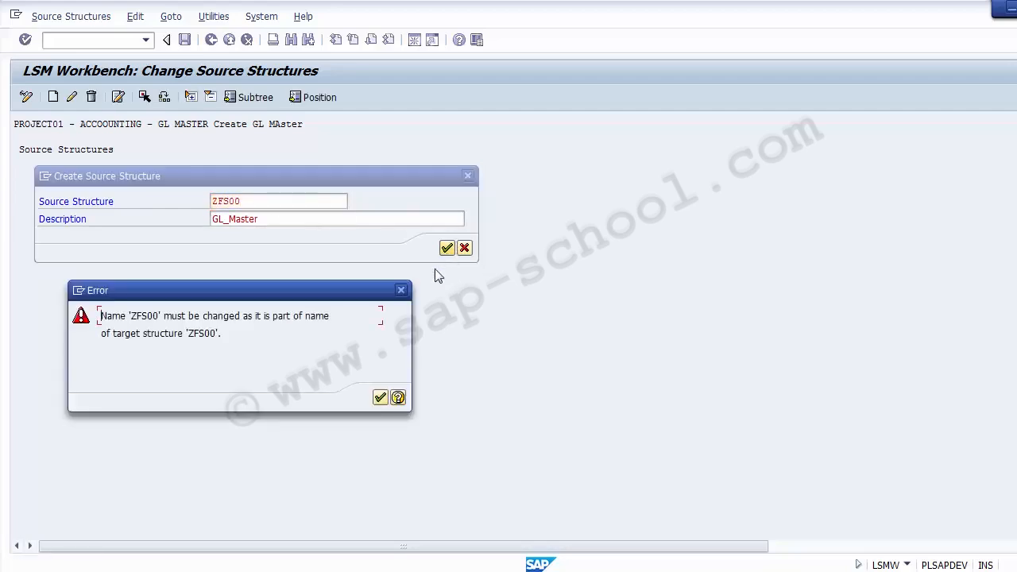
left_click(381, 397)
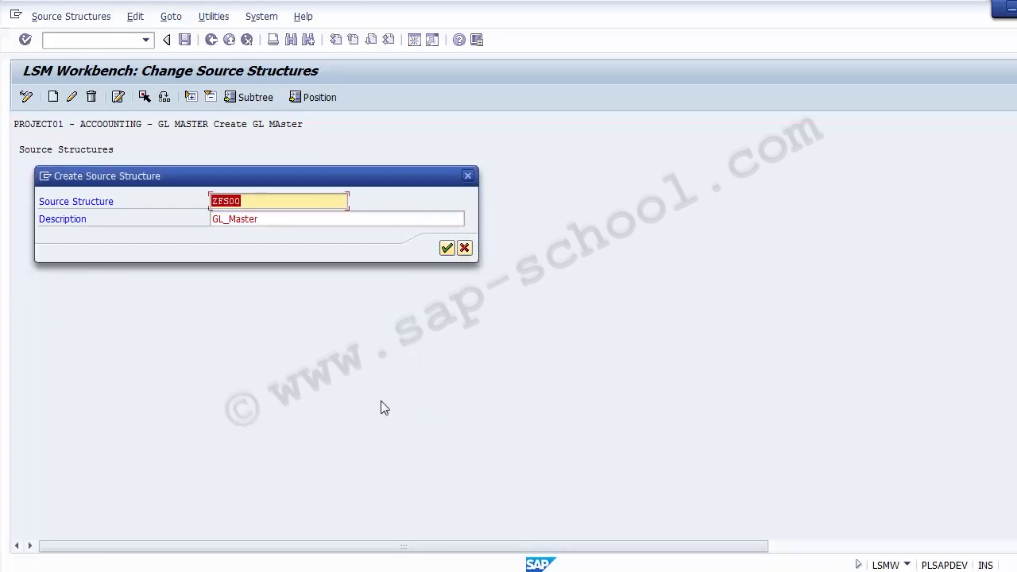
Rename the new source structure ZGLMASTER and create it
left_click(263, 205)
key("BackSpace")
key("BackSpace")
key("BackSpace")
key("BackSpace")
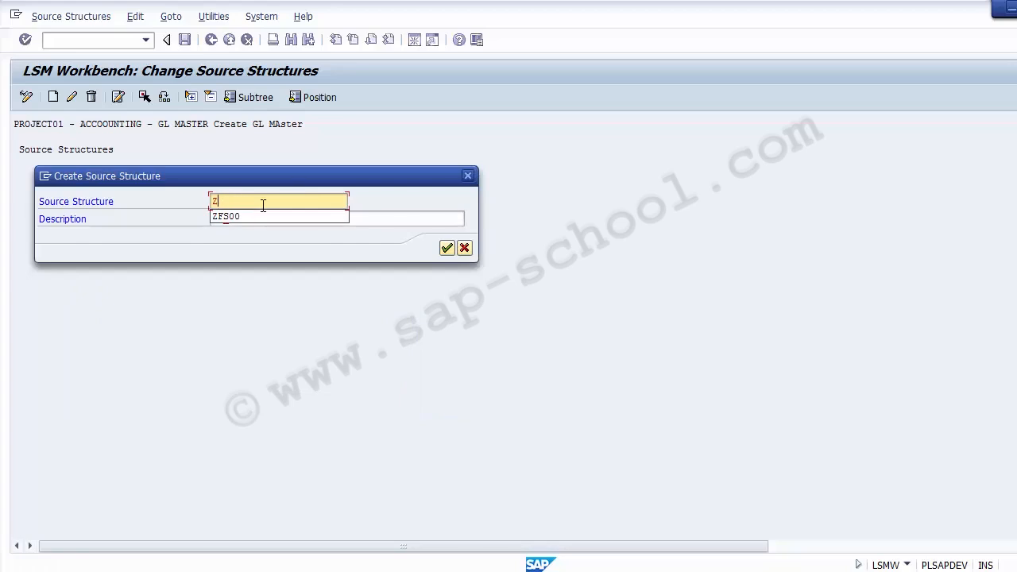
type("G")
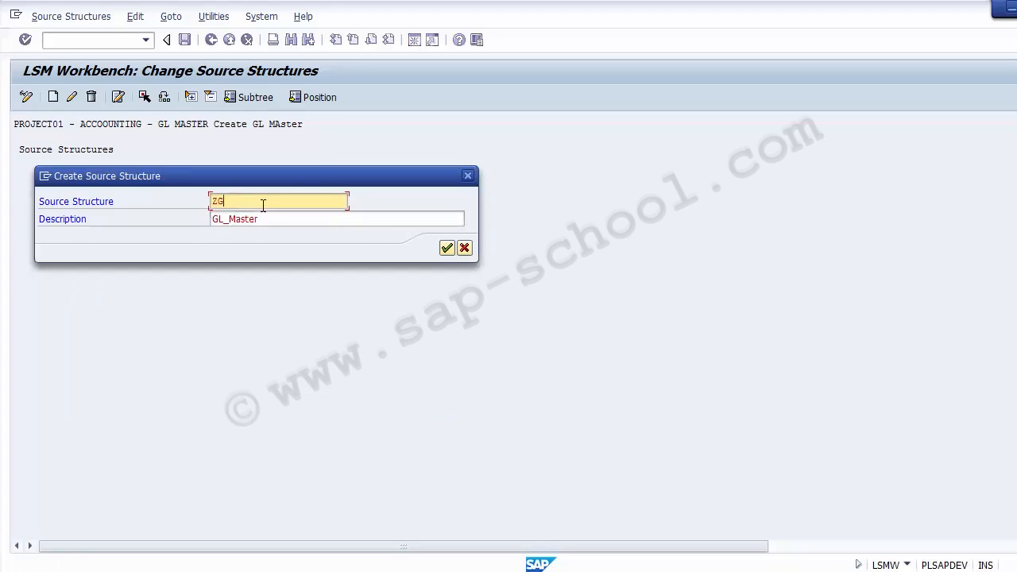
type("LMASTER")
key("Return")
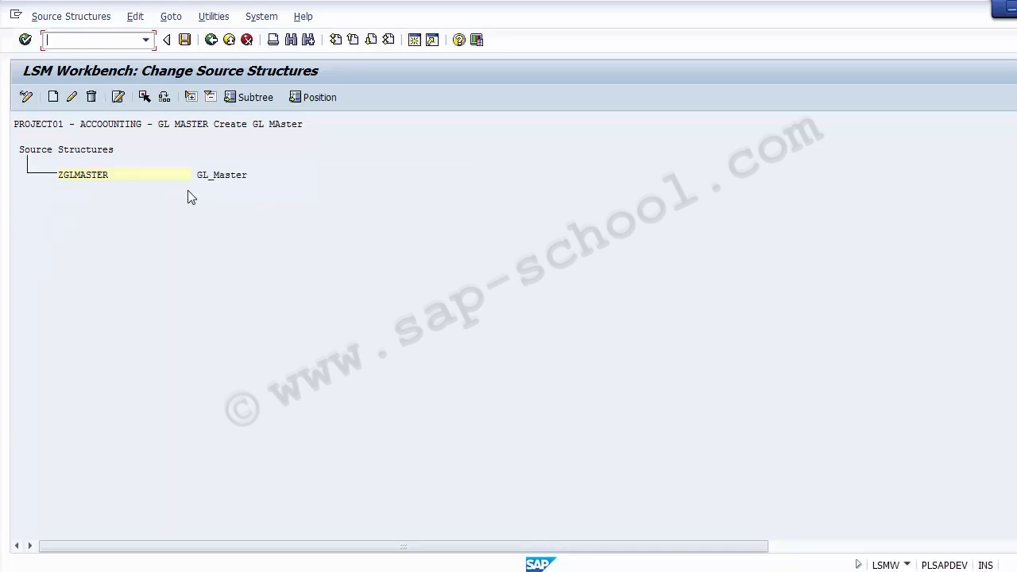
Save the ZGLMASTER source structure and return to the process step list
left_click(61, 178)
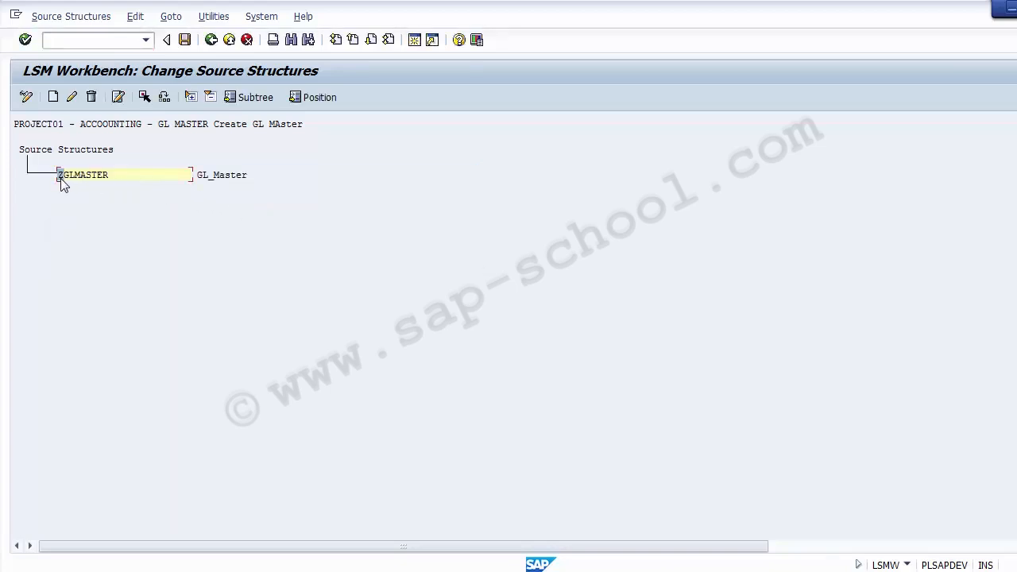
left_click(203, 180)
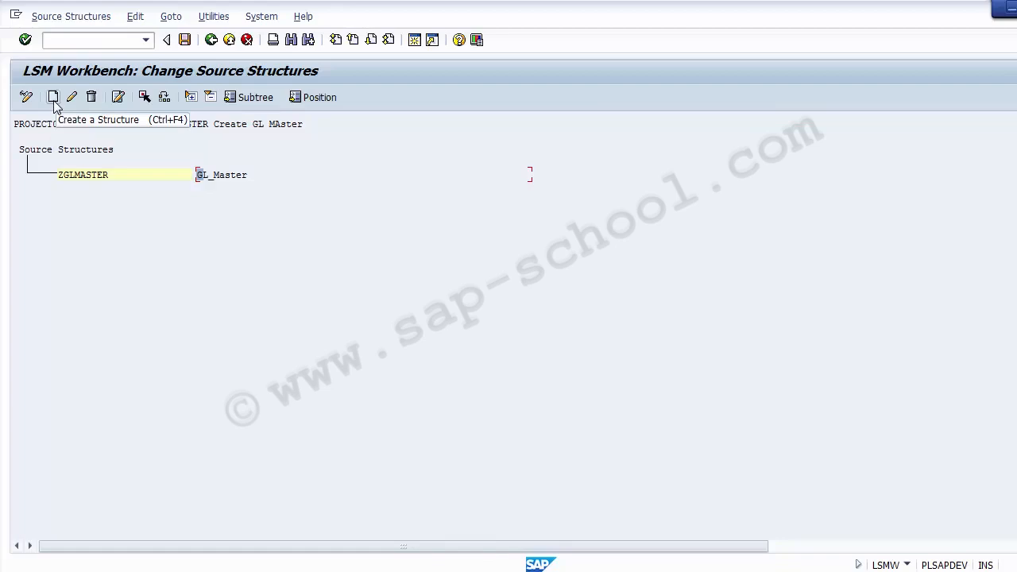
left_click(184, 40)
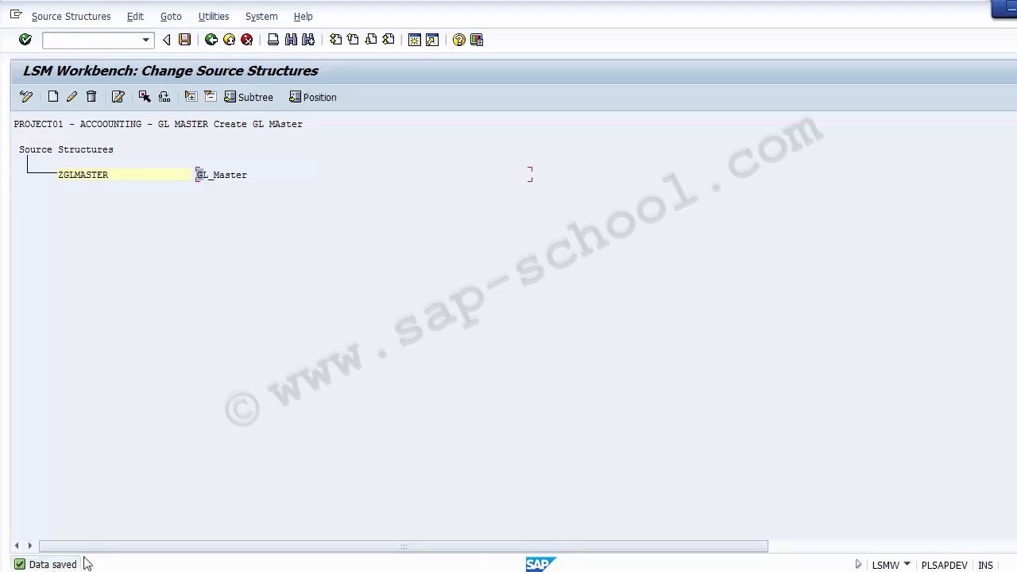
left_click(94, 176)
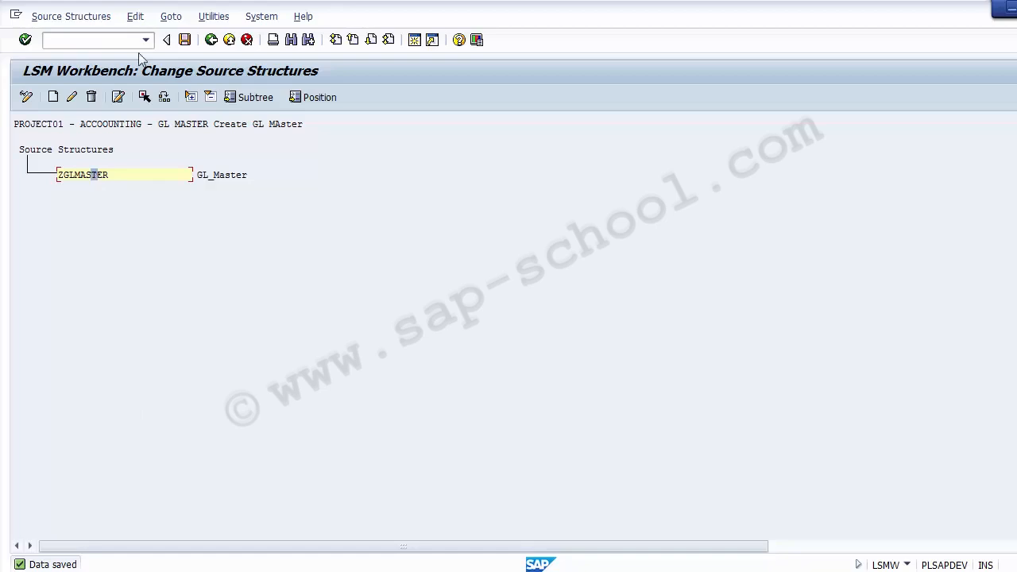
left_click(211, 44)
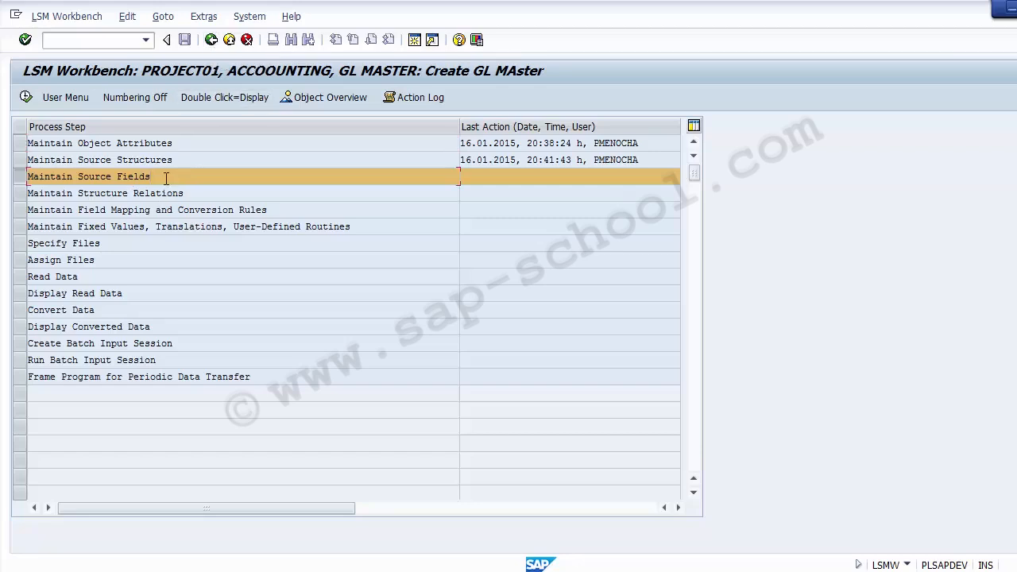
Open the Maintain Source Fields process step and switch the source fields from display to change mode
left_click_drag(166, 176, 30, 170)
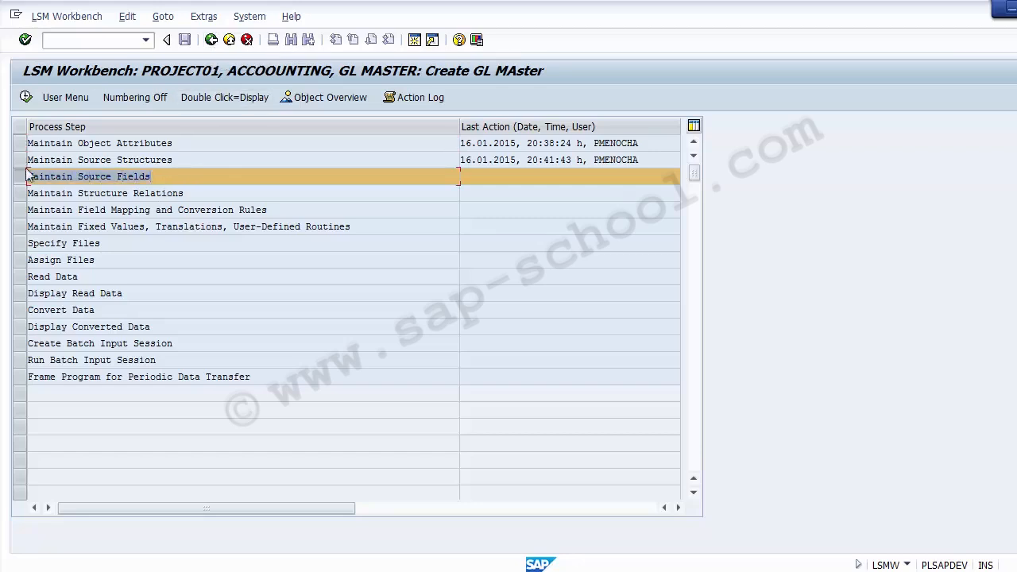
left_click(188, 183)
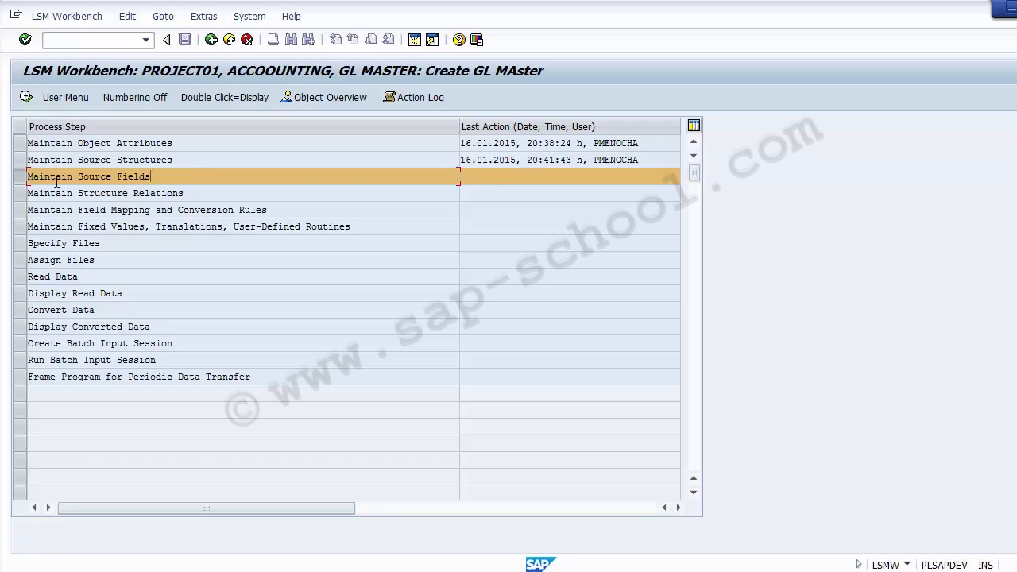
left_click(22, 173)
left_click(21, 173)
left_click(26, 98)
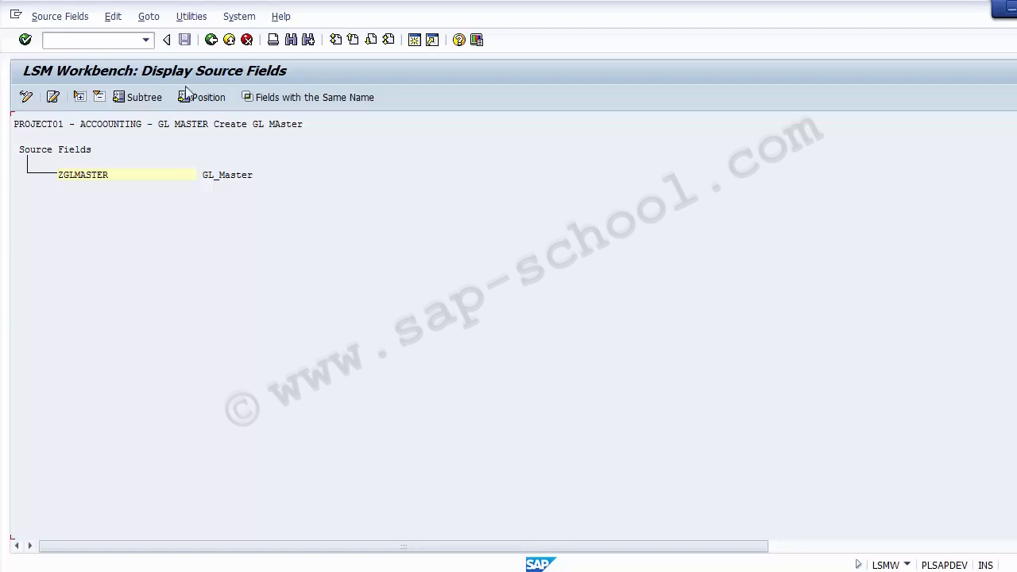
left_click(27, 98)
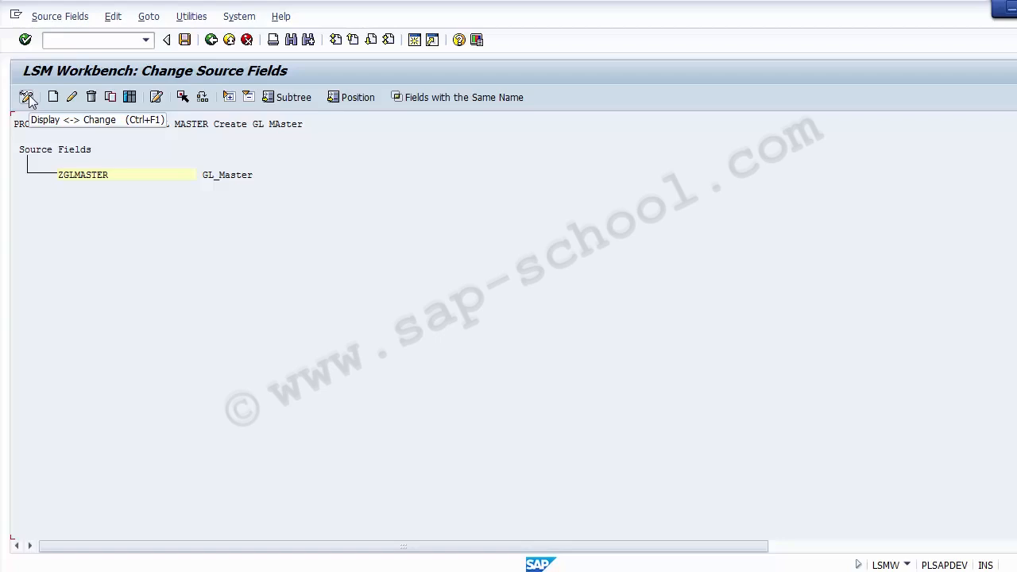
Open the table maintenance for the ZGLMASTER source fields, check its entry columns and return to the process step list
left_click(129, 97)
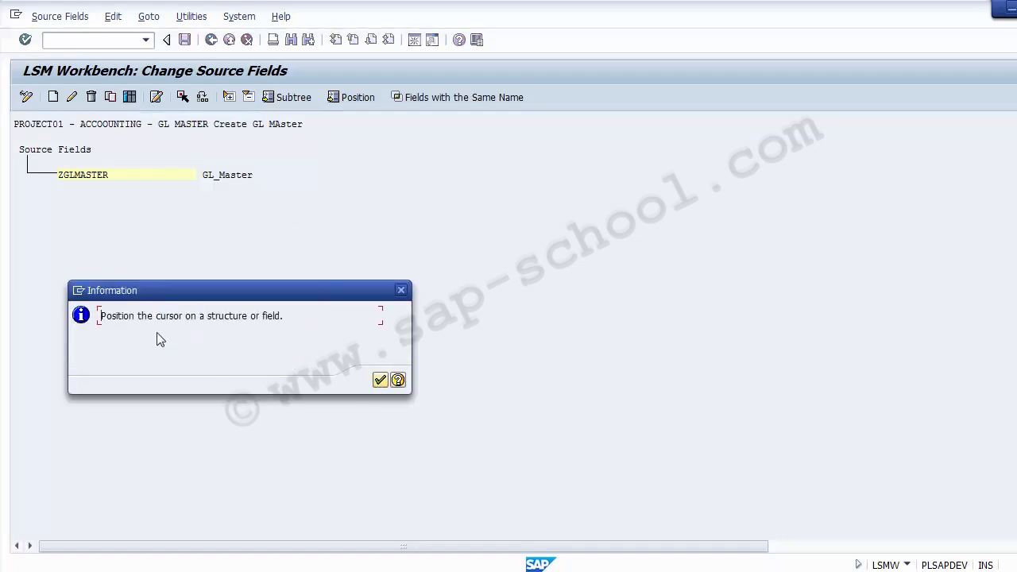
left_click(380, 381)
left_click(83, 181)
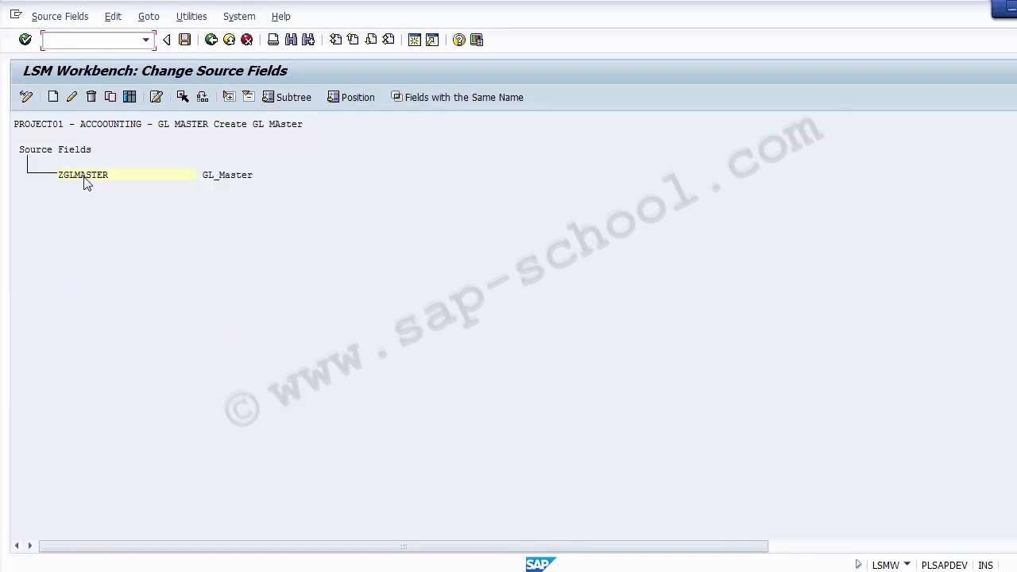
left_click(130, 99)
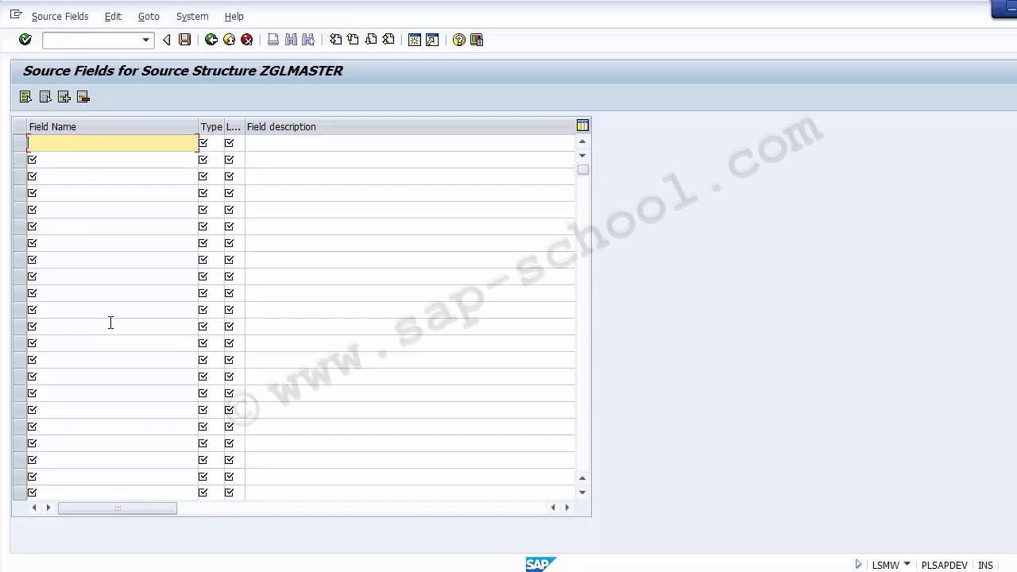
left_click(236, 144)
left_click(263, 142)
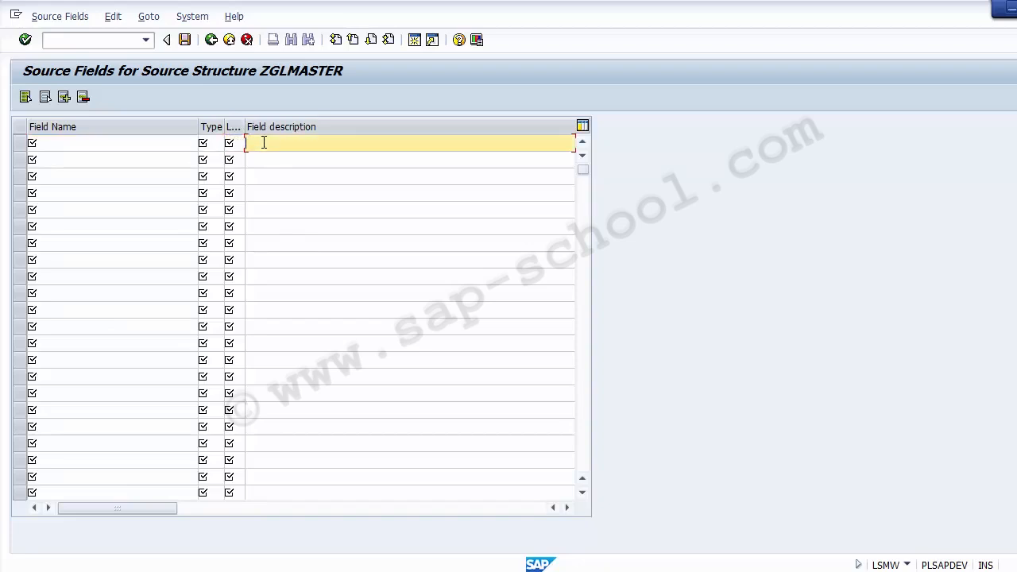
left_click(121, 142)
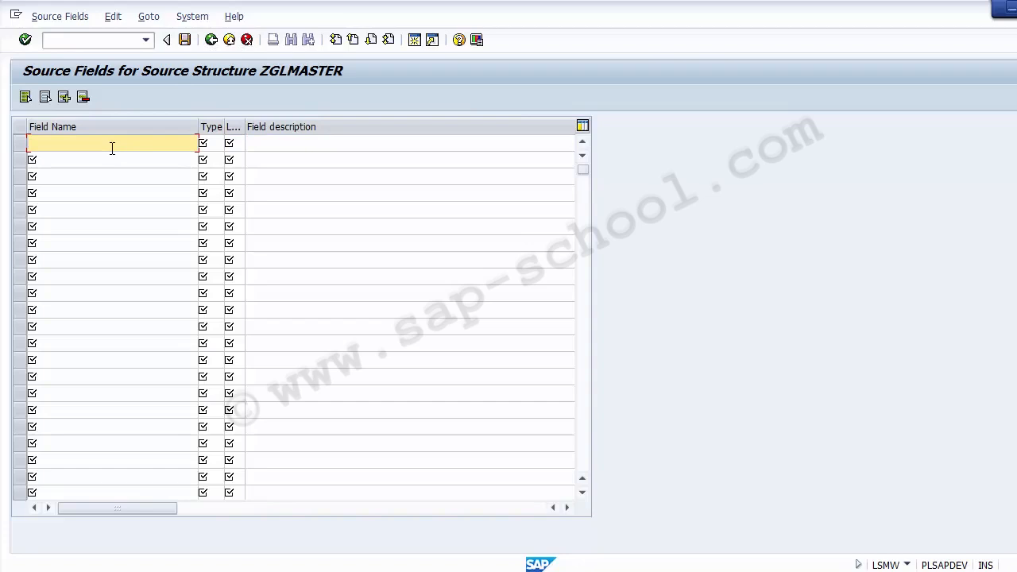
left_click(211, 40)
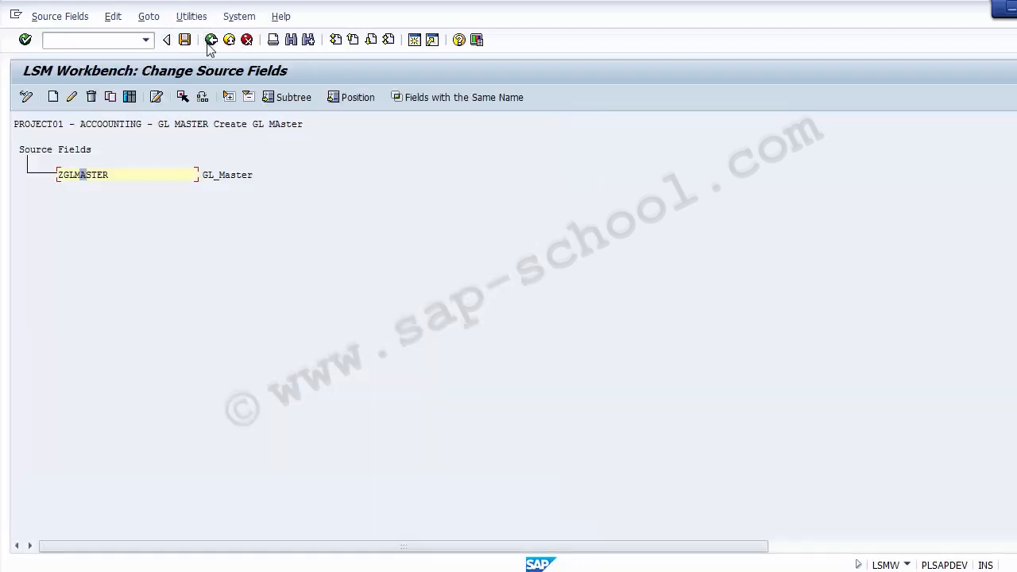
left_click(211, 40)
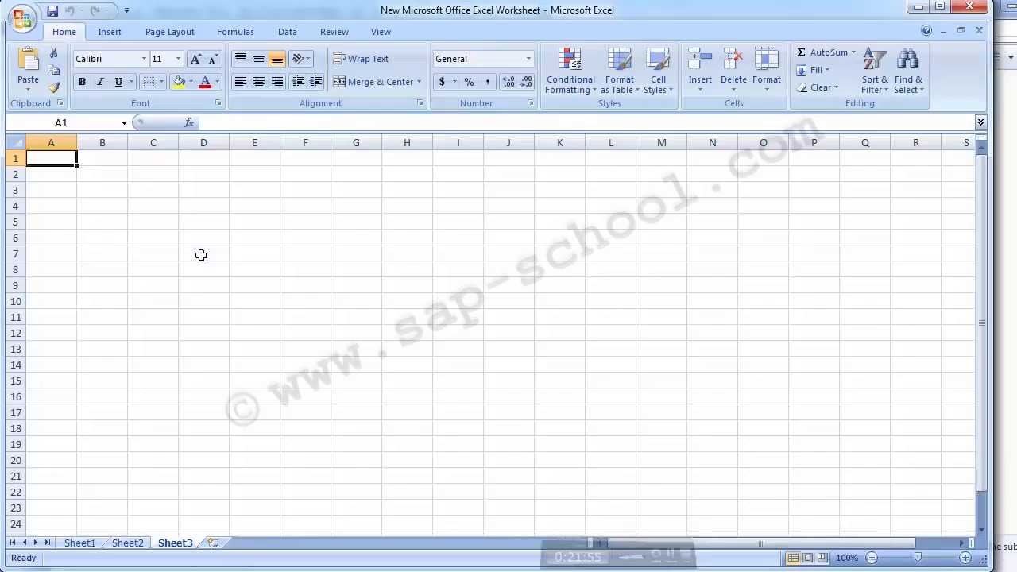
Reopen the ZGLMASTER source field table in change mode and examine its column headings
mouse_move(401, 552)
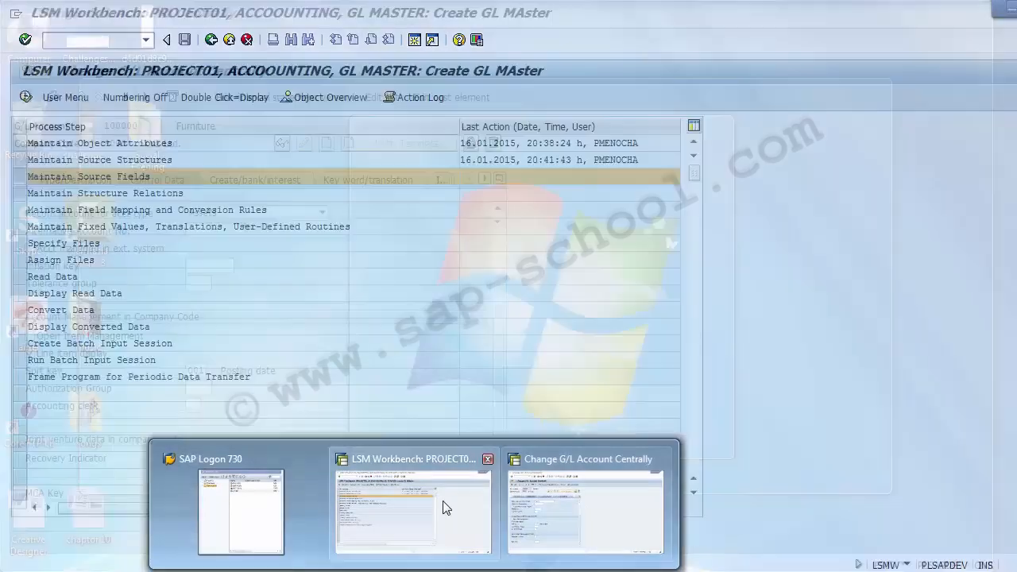
left_click(443, 509)
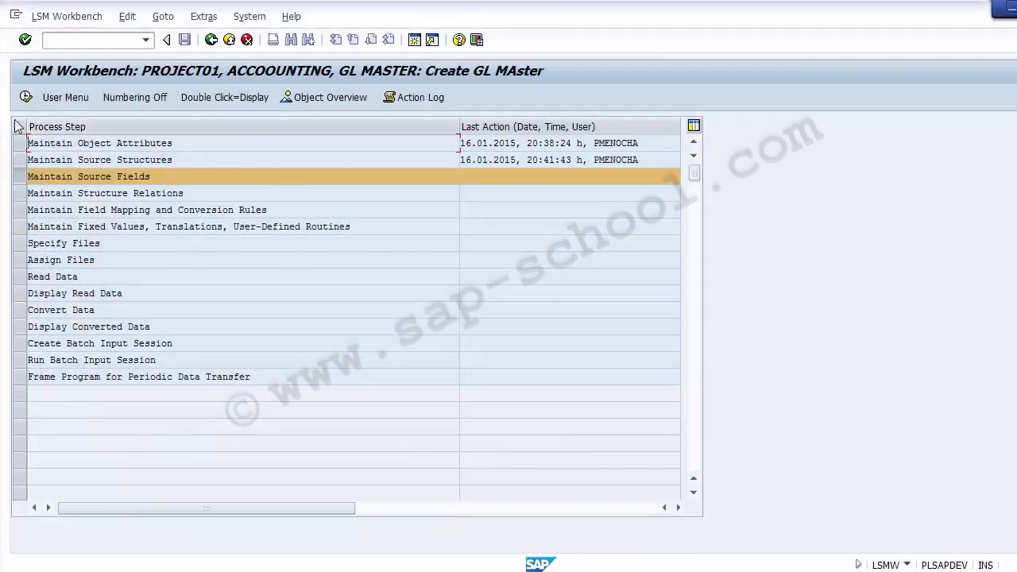
left_click(25, 95)
left_click(86, 175)
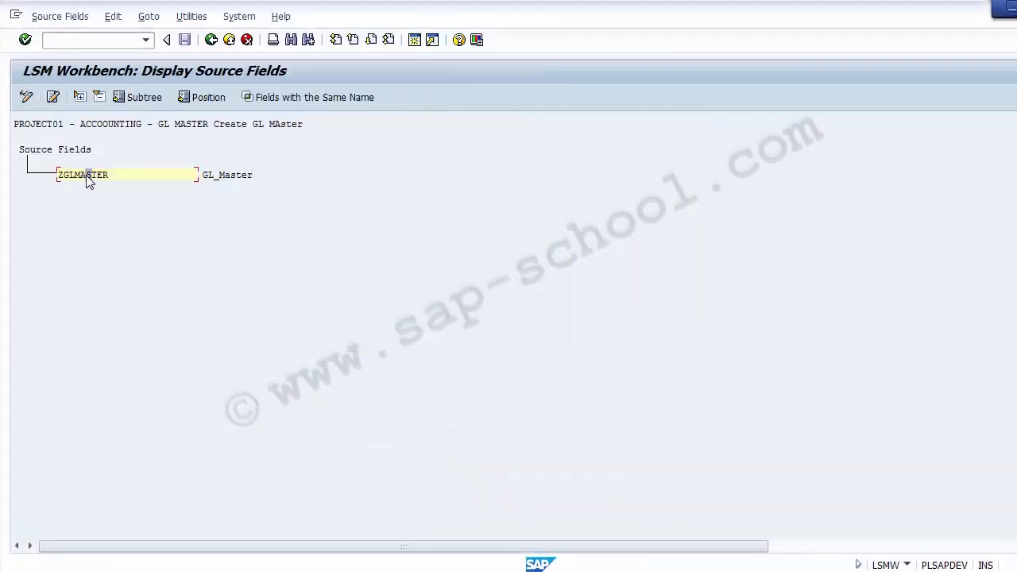
left_click(25, 97)
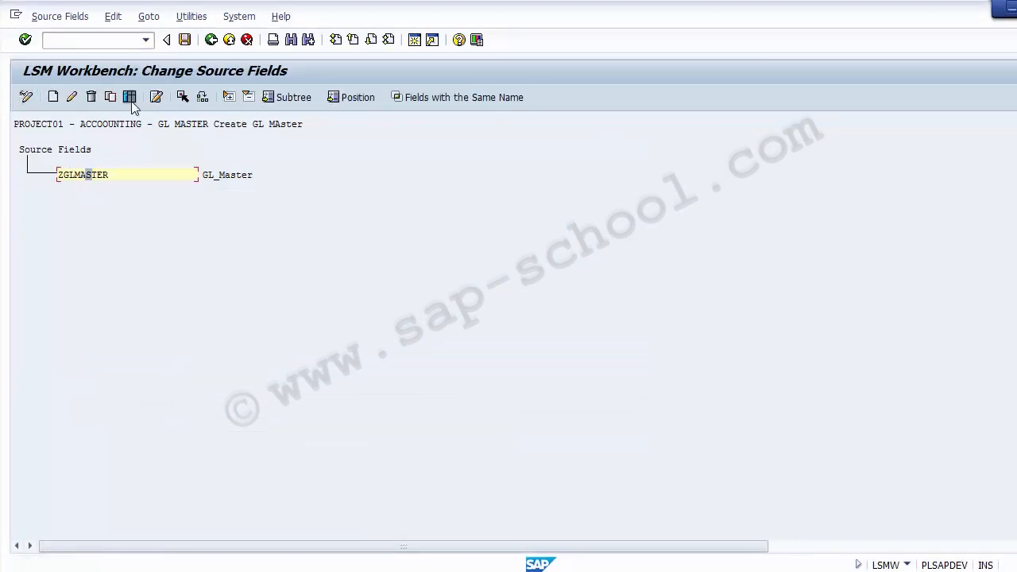
left_click(130, 98)
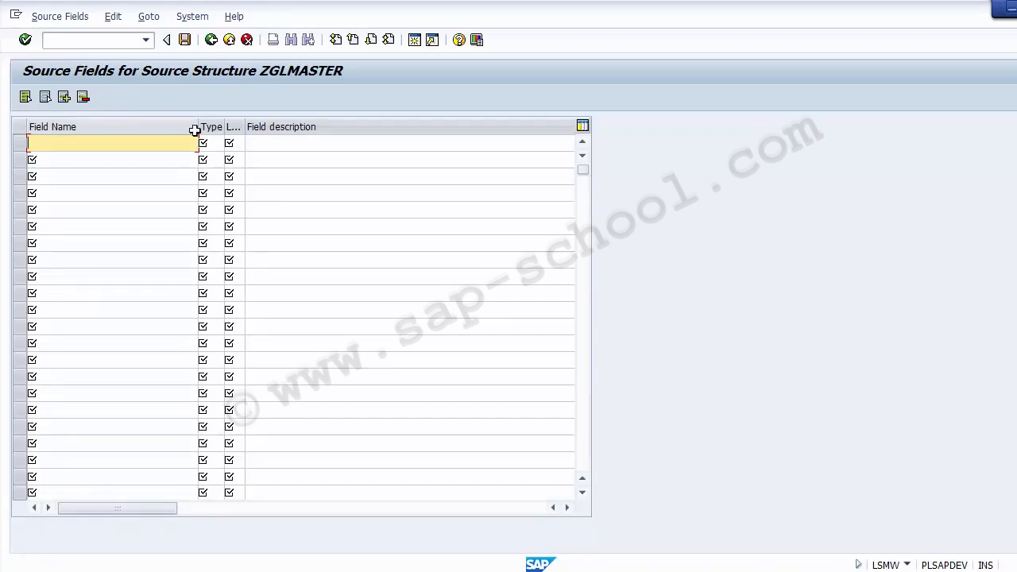
left_click(114, 130)
left_click(216, 127)
left_click(277, 126)
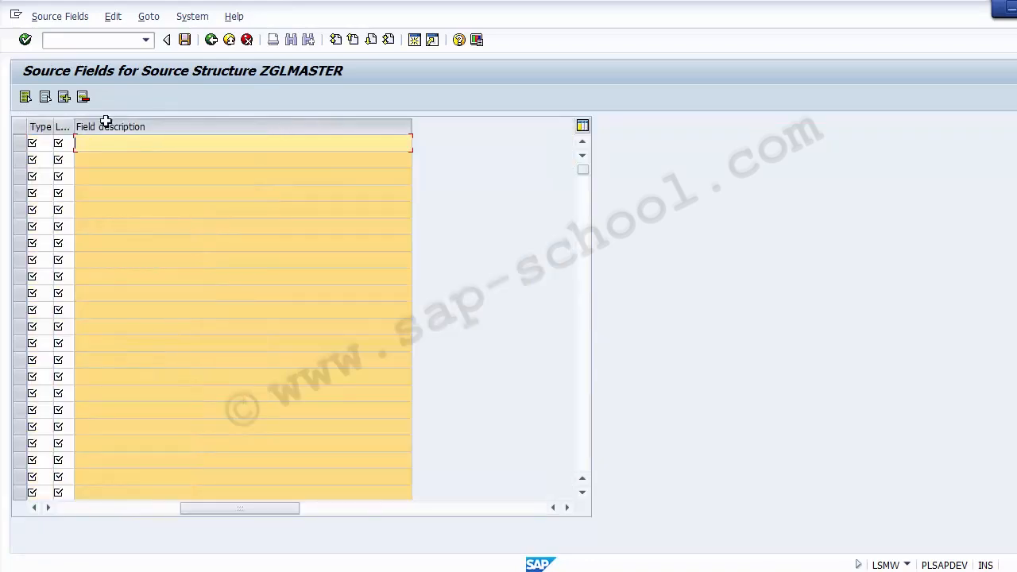
left_click(97, 125)
left_click(62, 506)
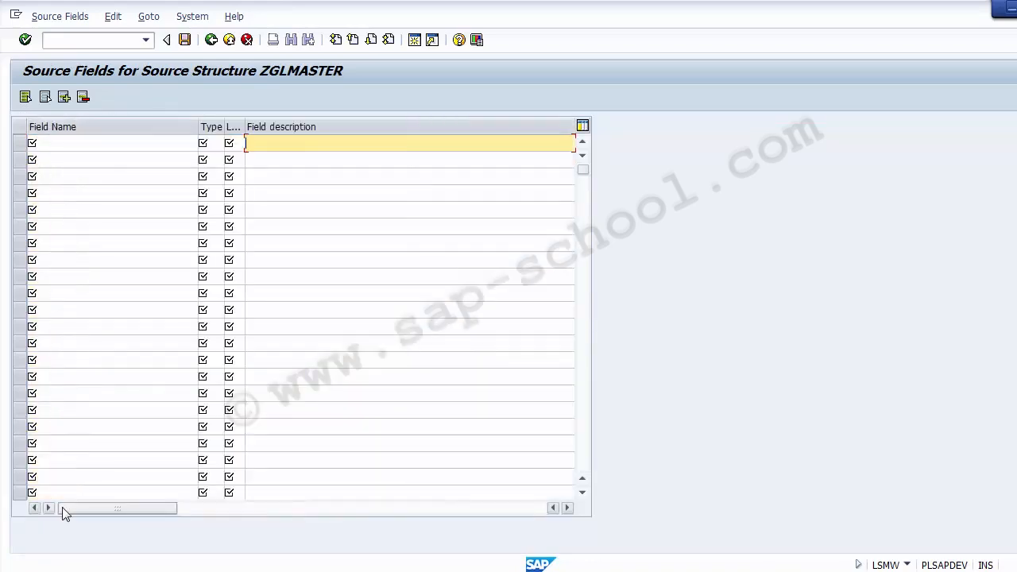
Switch to the Excel worksheet and enter the heading Field Name in cell B2 of Sheet3
key("alt+Tab")
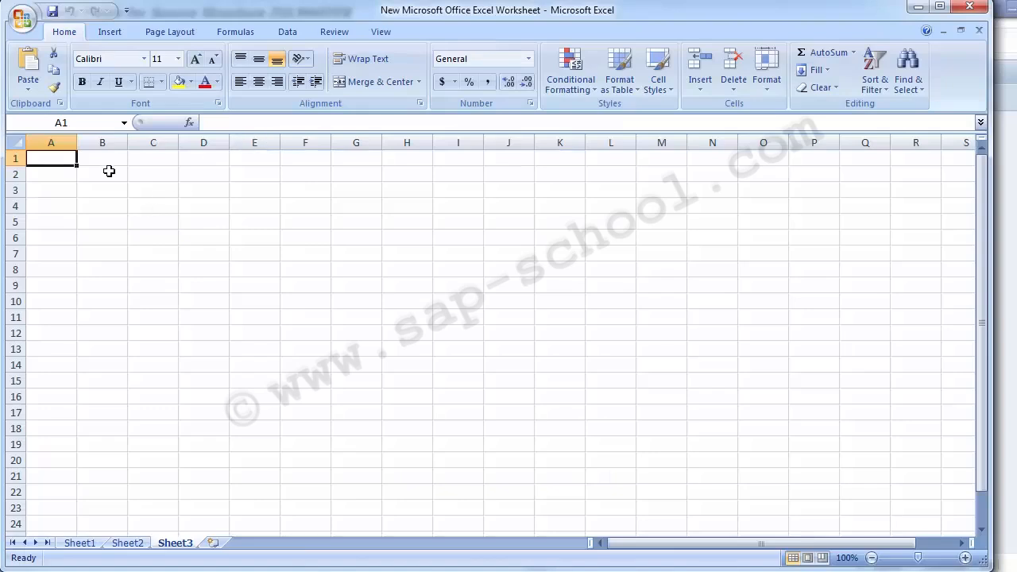
key("Down")
key("Right")
type("Fie")
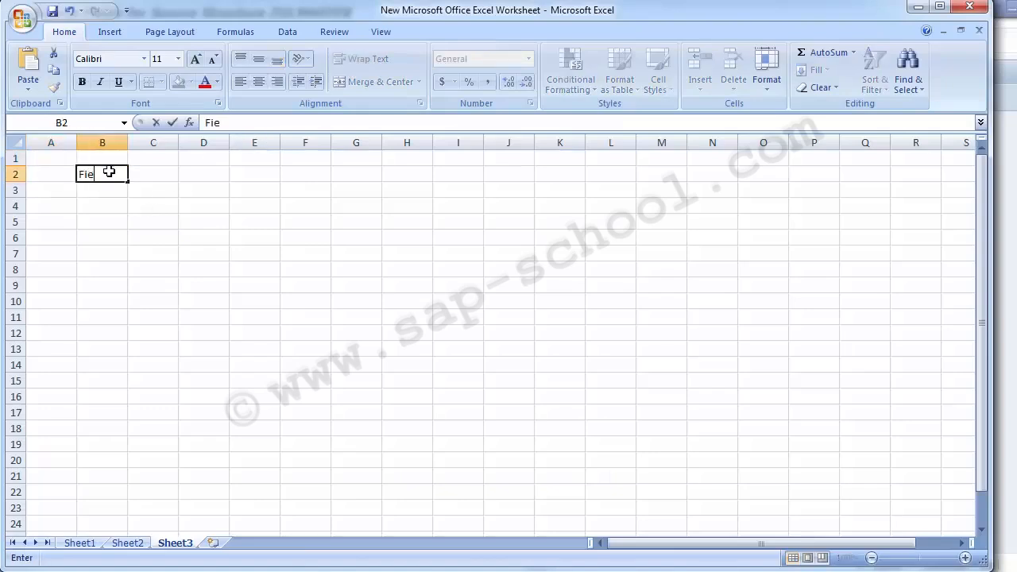
type("ld Name")
key("Right")
Check the column order in the SAP table and enter the headings Type in C2 and Length in D2
key("alt+Tab")
key("alt+Tab")
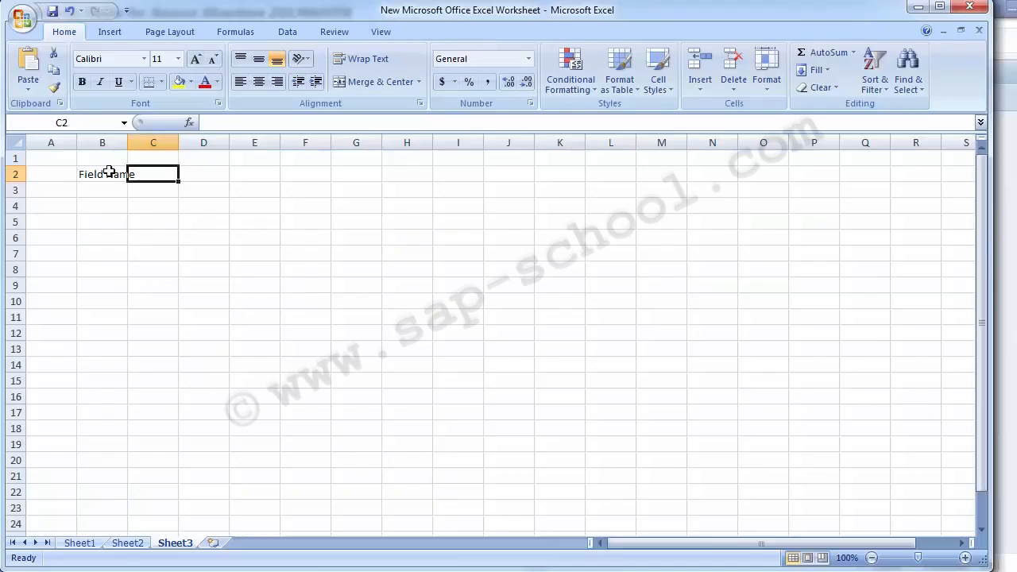
type("Tyoe")
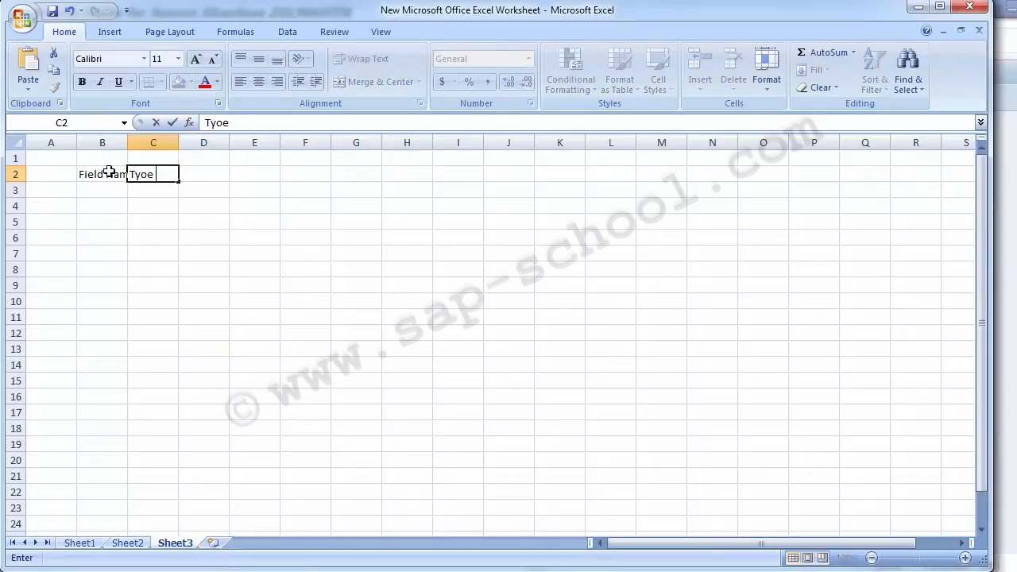
key("BackSpace")
key("BackSpace")
type("pe")
key("Tab")
type("Le")
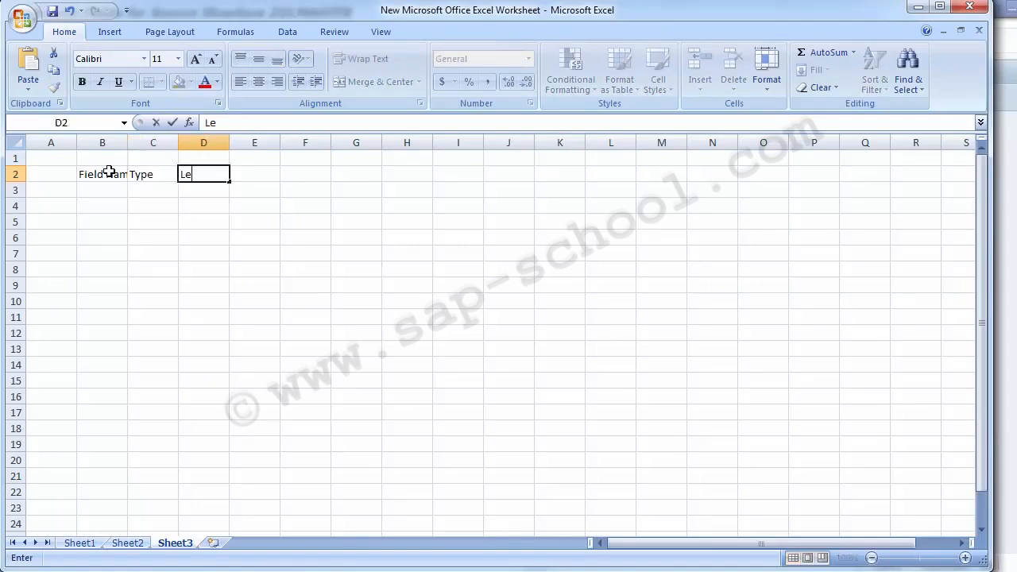
type("ngth")
key("Tab")
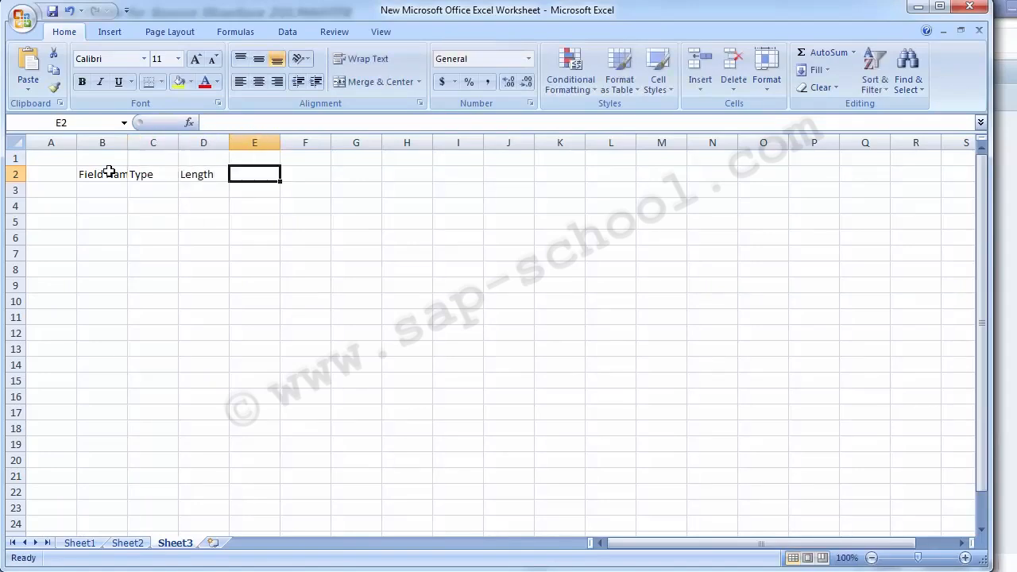
Enter the heading Description in cell E2
type("Descri")
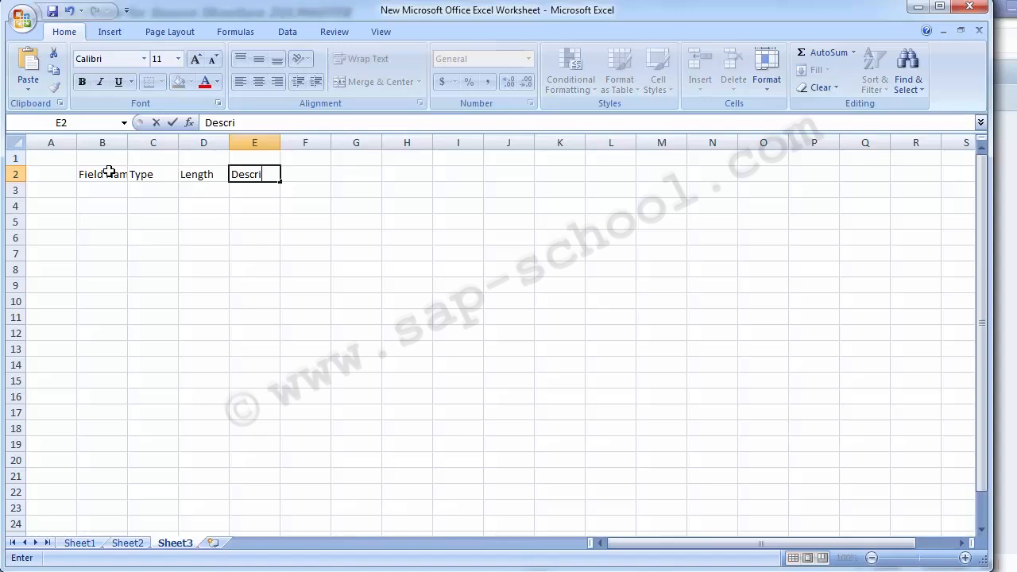
type("ption")
key("Return")
key("Left")
key("Left")
key("Left")
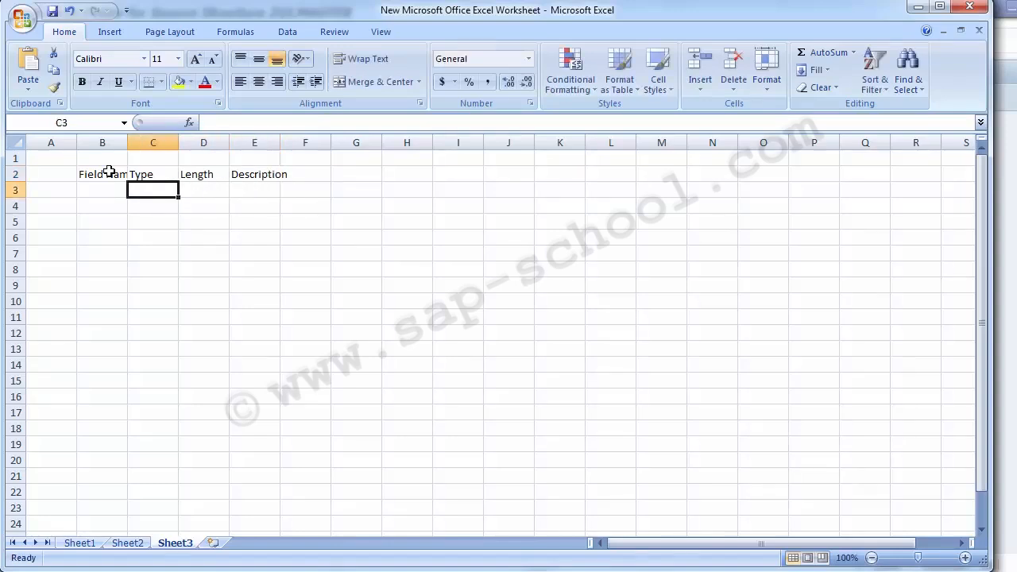
Make the header cells B2:E2 bold and apply cell borders to them
left_click(108, 171)
key("shift+Right")
key("shift+Right")
key("shift+Right")
key("shift+Right")
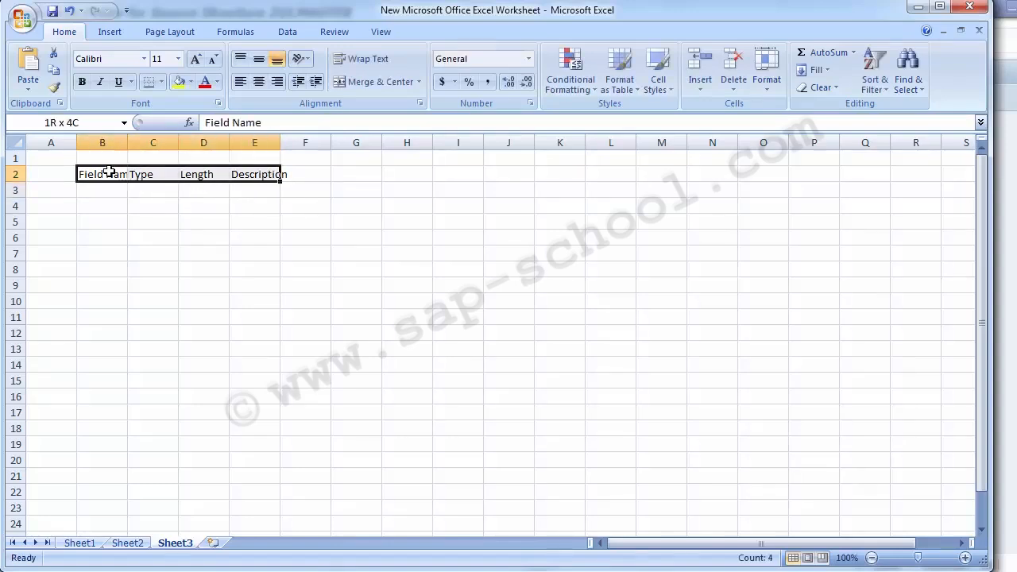
key("shift+Left")
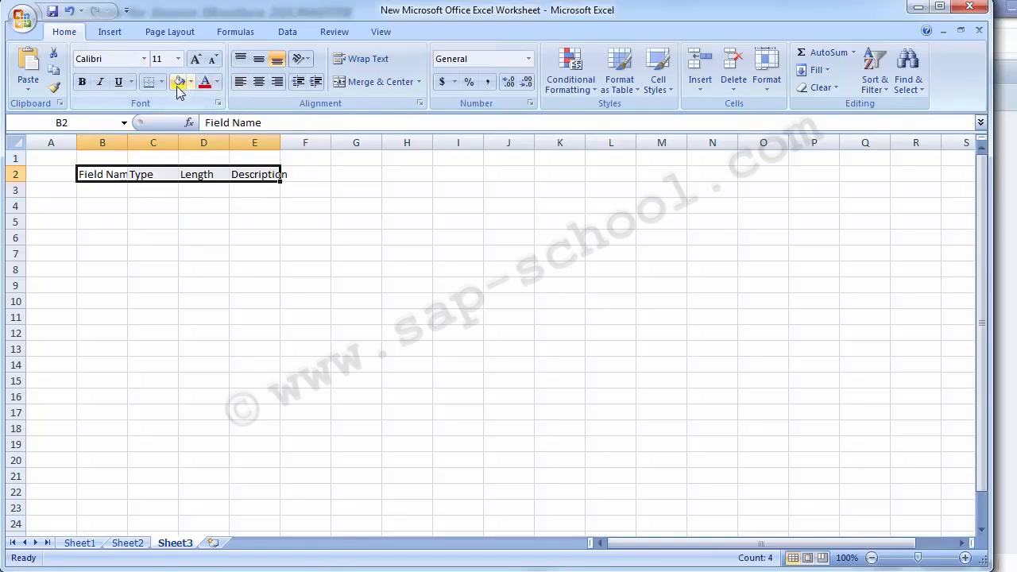
key("ctrl+b")
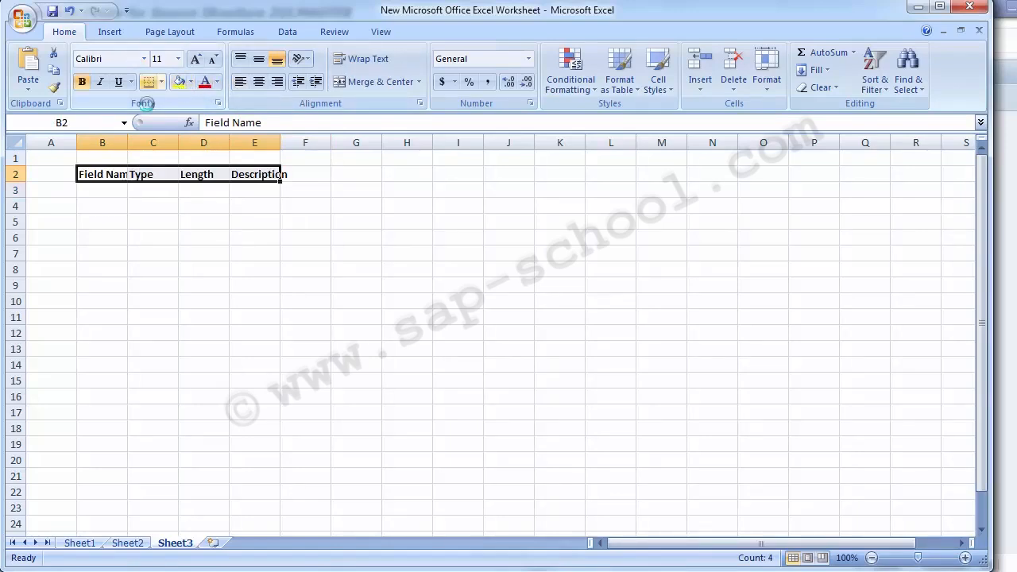
left_click(161, 82)
left_click(189, 208)
key("Down")
key("Down")
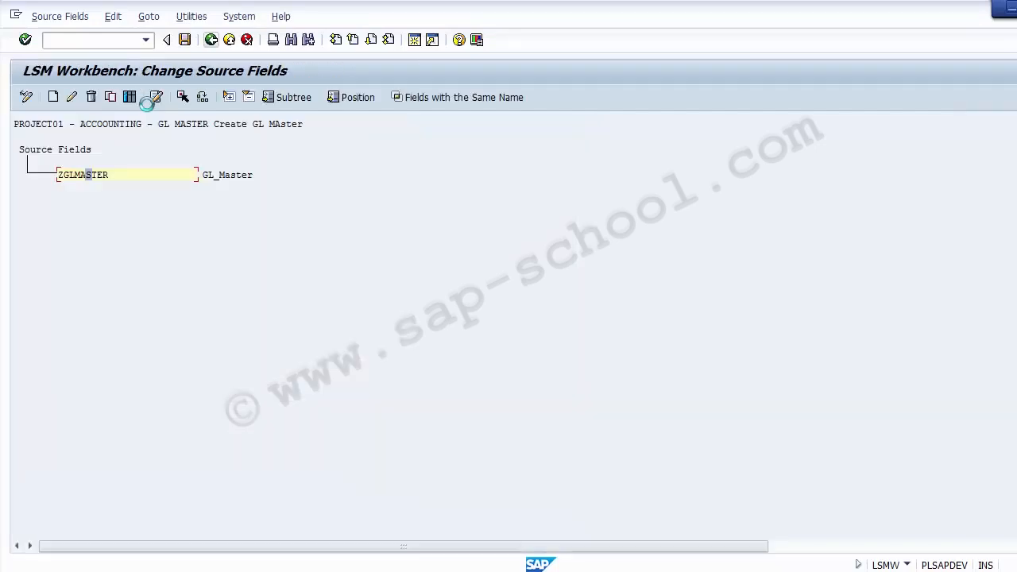
Switch to SAP, leave the source fields and display the object overview as a list showing the target fields
key("F3")
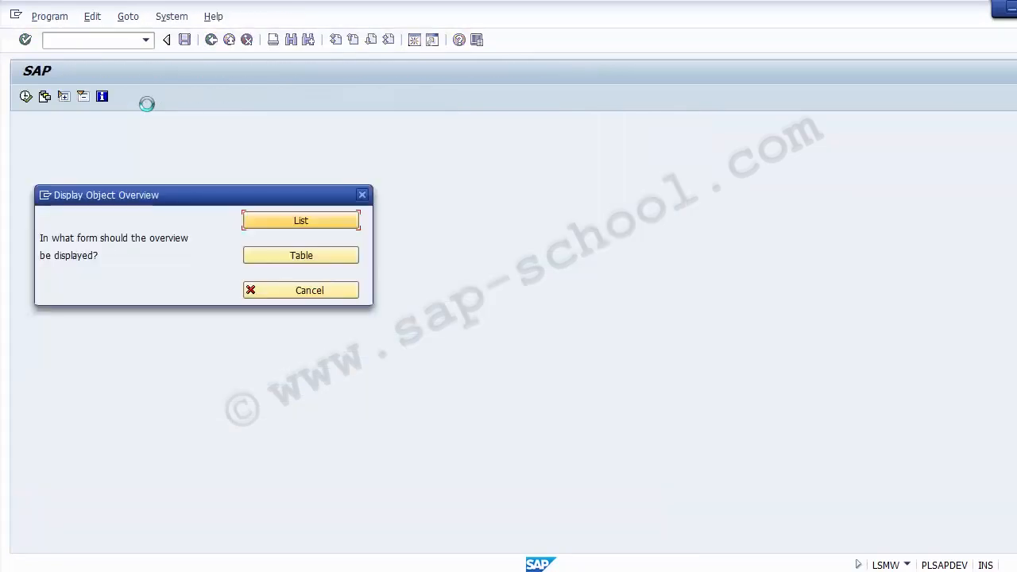
key("Return")
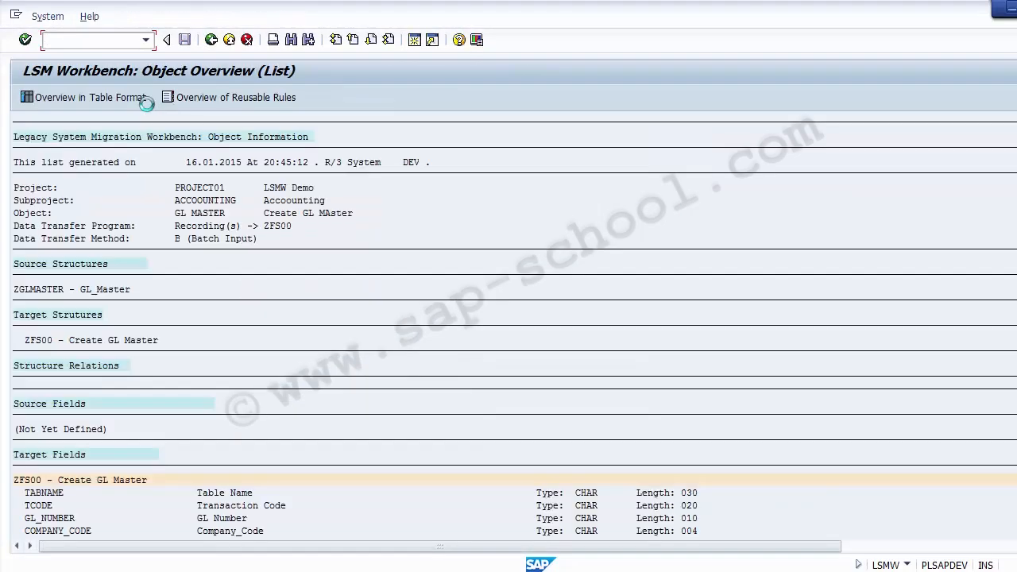
type("CK40N")
key("Page_Down")
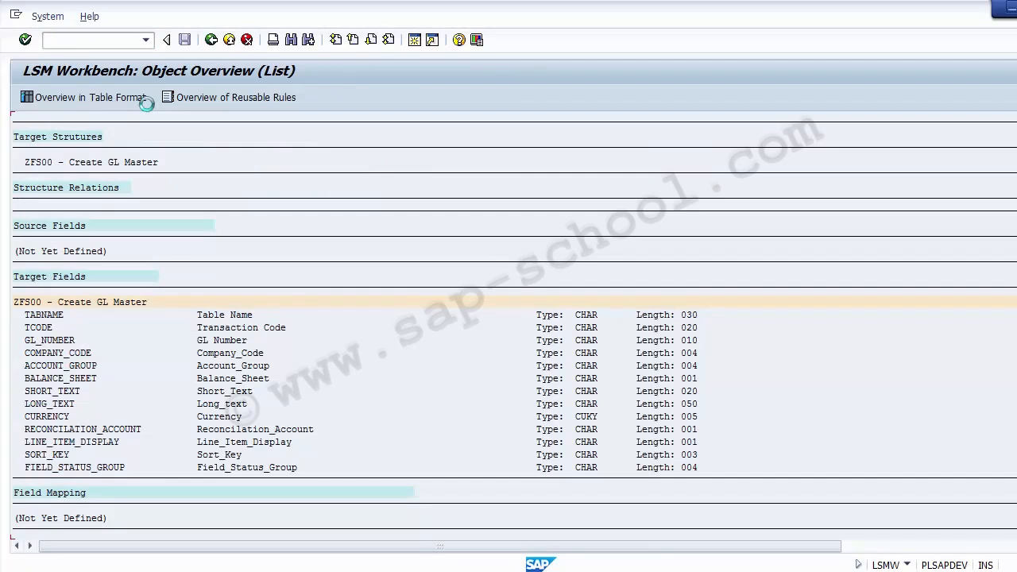
Copy the target field names GL_NUMBER to FIELD_STATUS_GROUP from SAP, paste them into Excel from cell B4 and widen column B to fit
key("Tab")
key("alt+Tab")
key("alt+Tab")
key("ctrl+y")
mouse_move(25, 340)
left_mouse_down()
mouse_move(82, 366)
mouse_move(145, 467)
left_mouse_up()
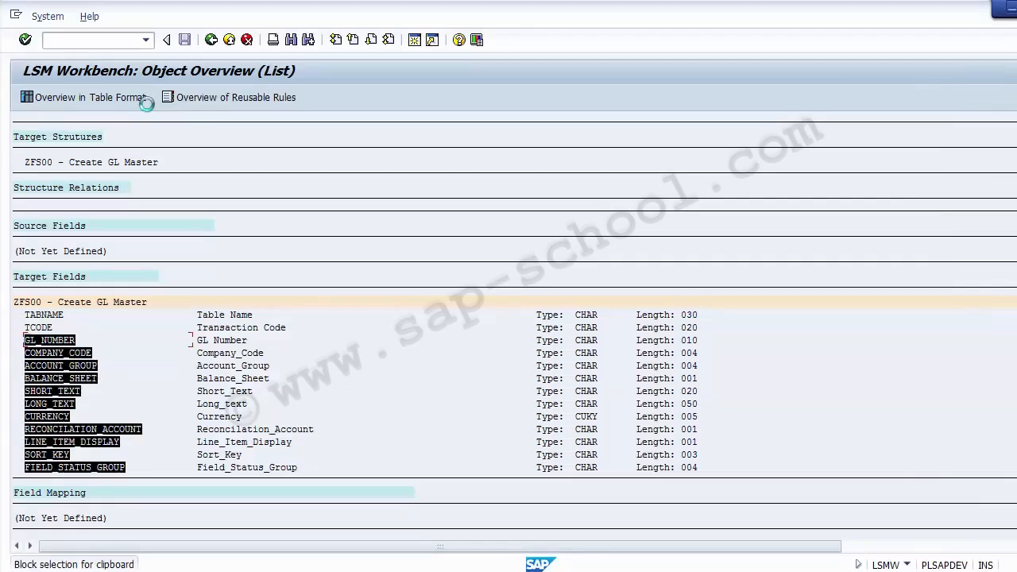
key("ctrl+c")
key("alt+Tab")
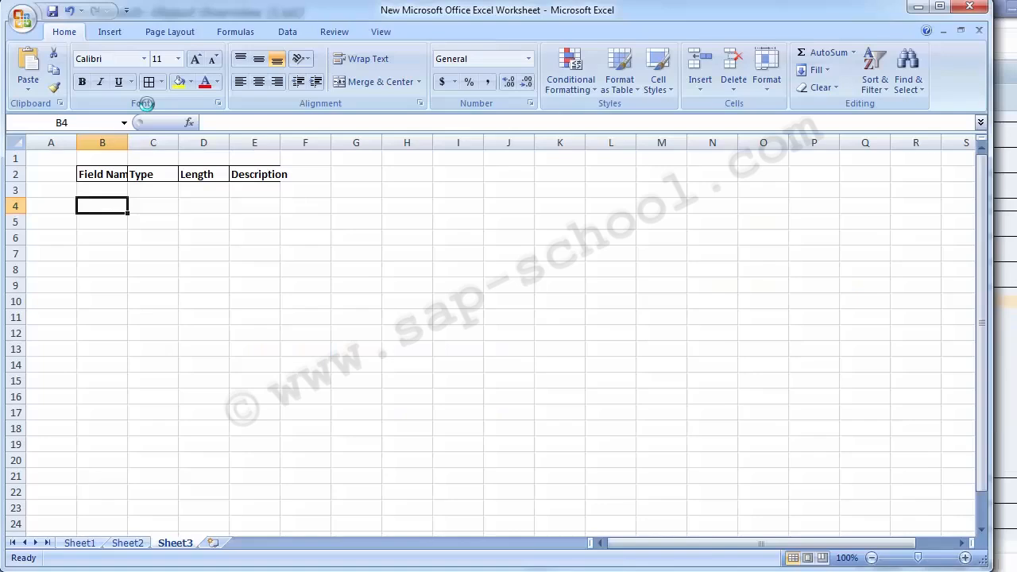
key("ctrl+v")
double_click(128, 142)
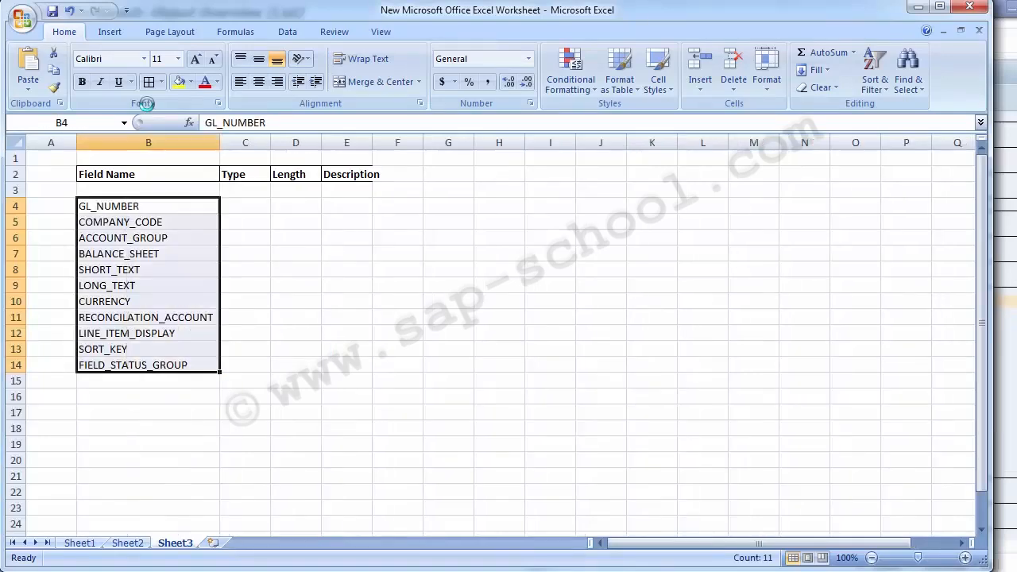
Return to SAP and redisplay the object overview as a list showing the target fields
key("Right")
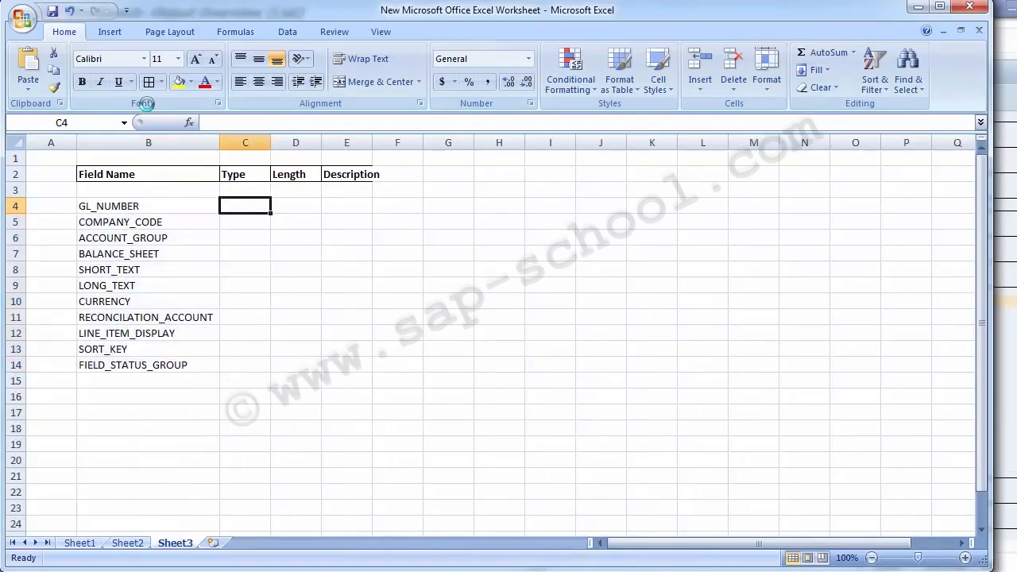
key("alt+Tab")
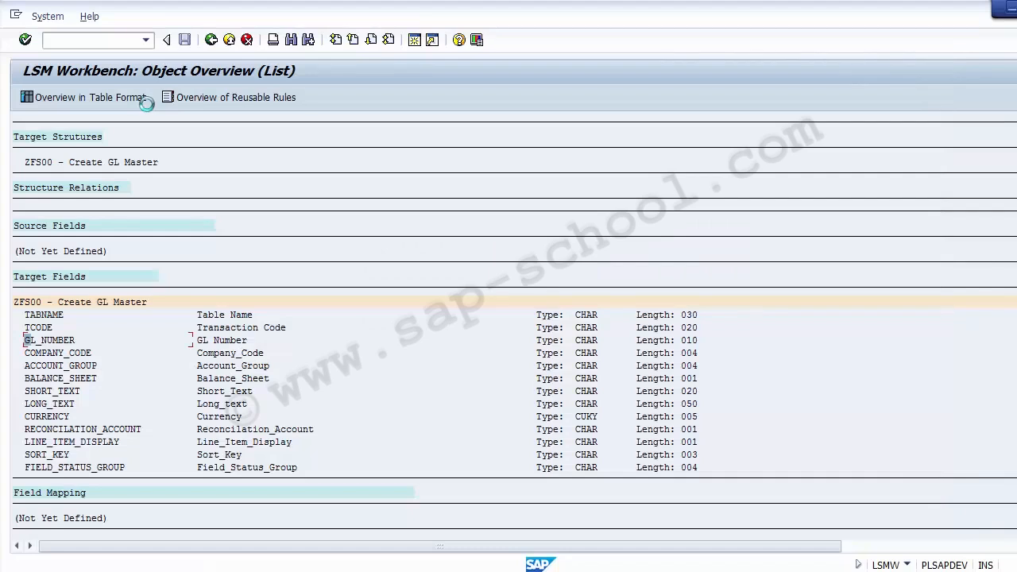
key("F3")
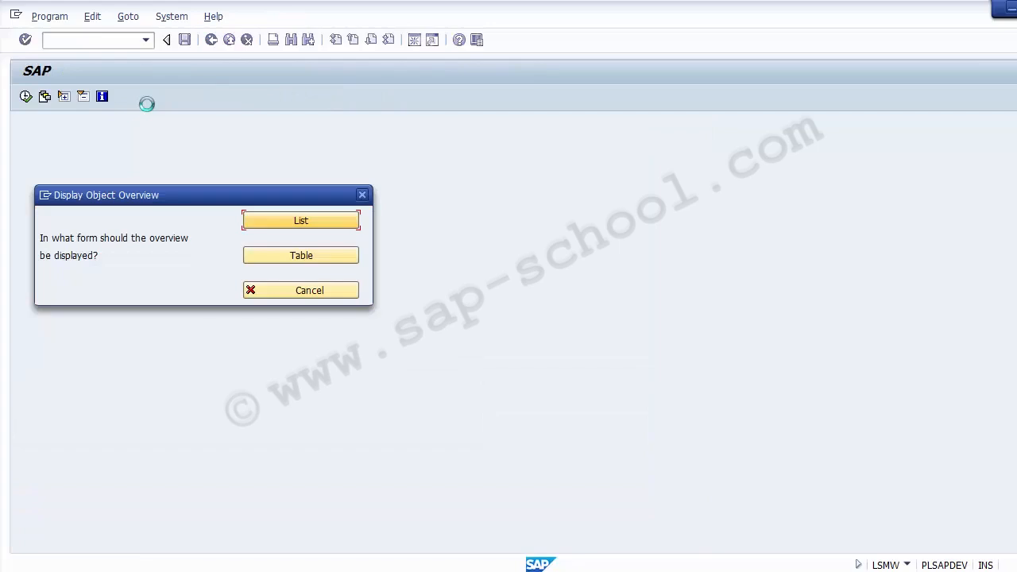
key("Return")
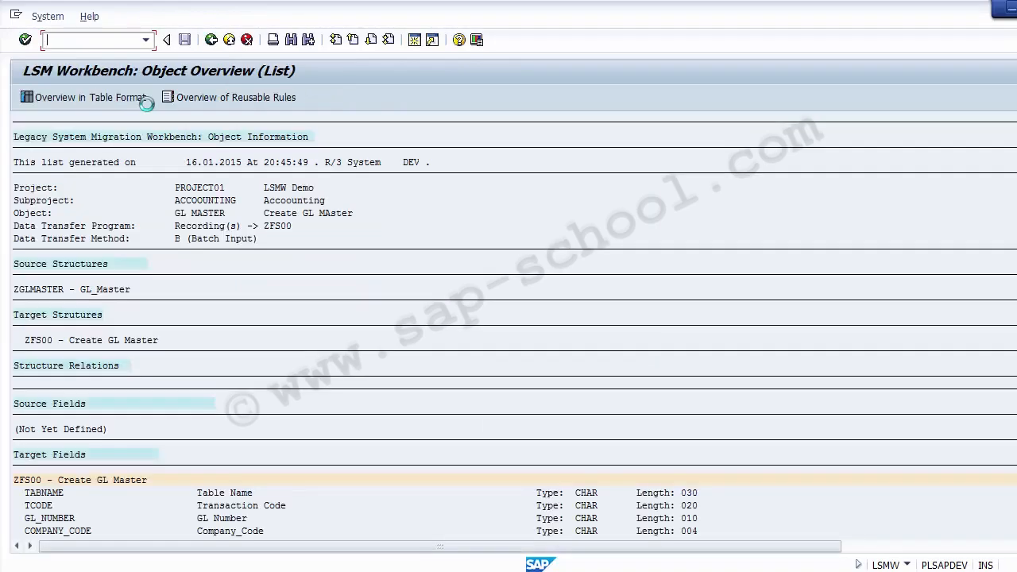
scroll(147, 104, "down", 5)
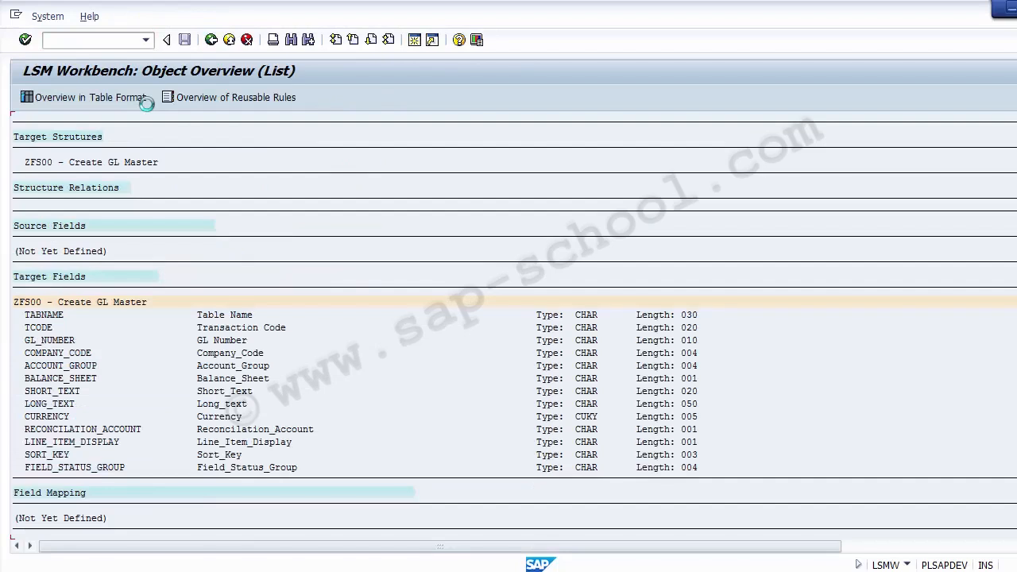
left_click(39, 316)
left_click(39, 327)
left_click(43, 365)
left_click(49, 416)
left_click(27, 315)
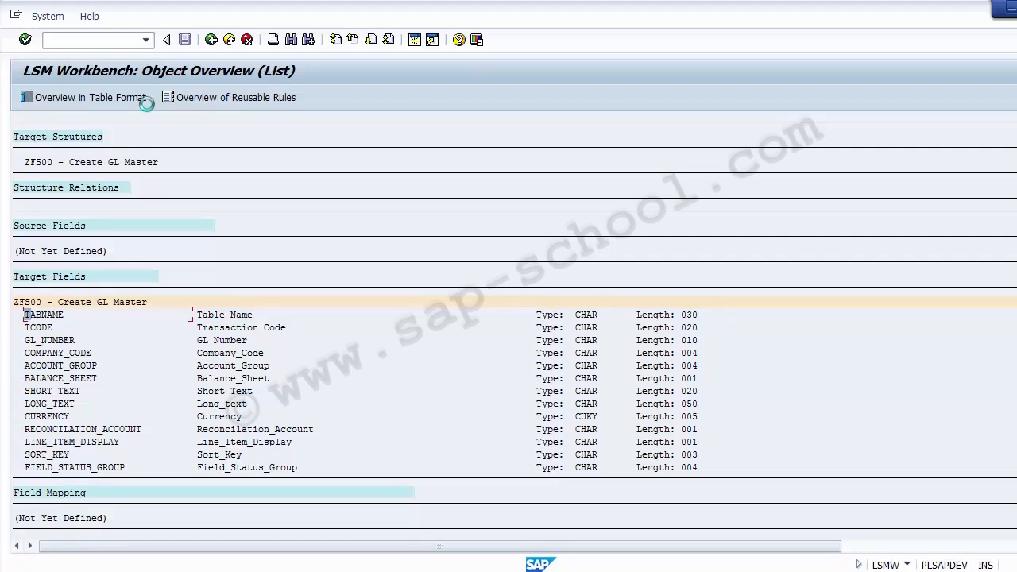
key("ctrl+y")
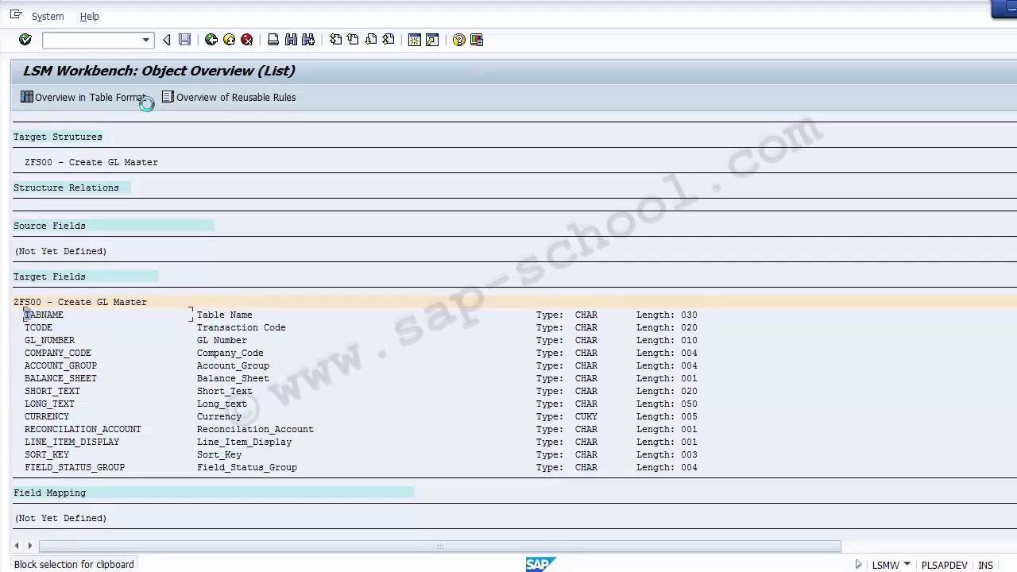
left_click_drag(27, 340, 140, 467)
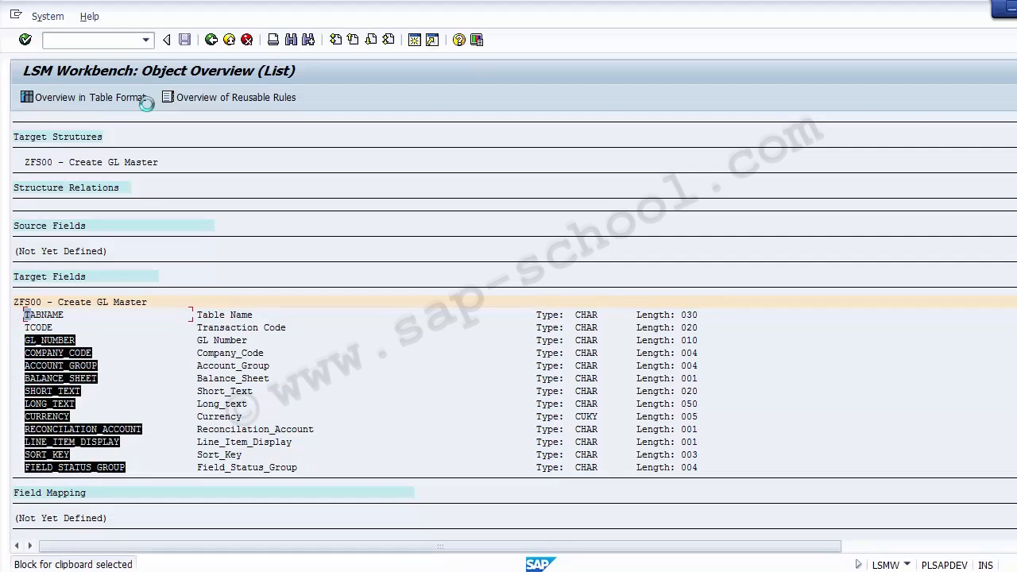
left_click(394, 391)
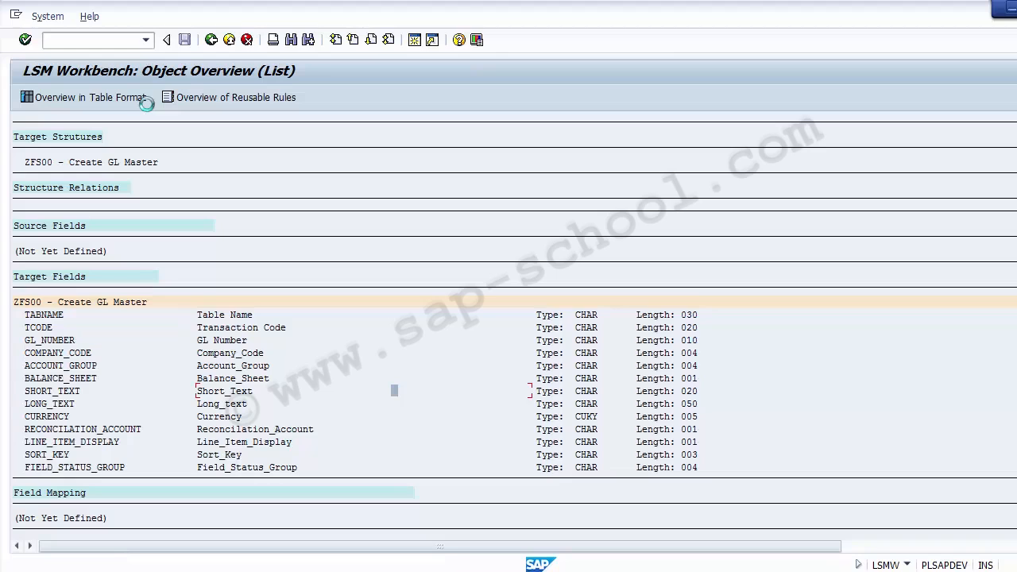
Copy the field descriptions GL Number to Field_Status_Group from the SAP list and paste them into Excel from cell E4
key("ctrl+y")
left_click_drag(197, 340, 314, 467)
key("ctrl+c")
key("alt+Tab")
key("Right")
key("Right")
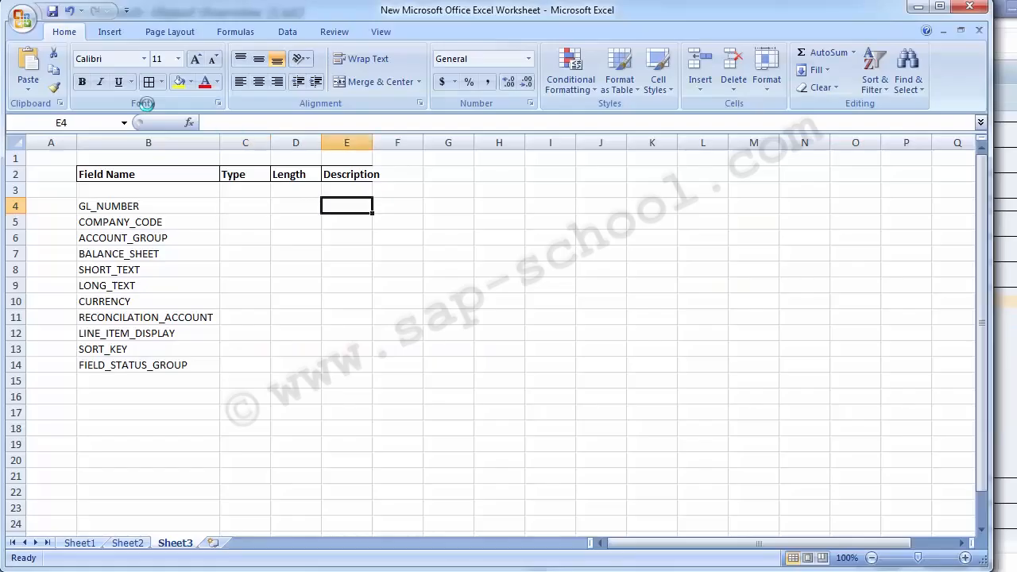
key("ctrl+v")
Copy the type values of all target fields, TABNAME to FIELD_STATUS_GROUP, from SAP and paste them into Excel from cell C4
key("alt+Tab")
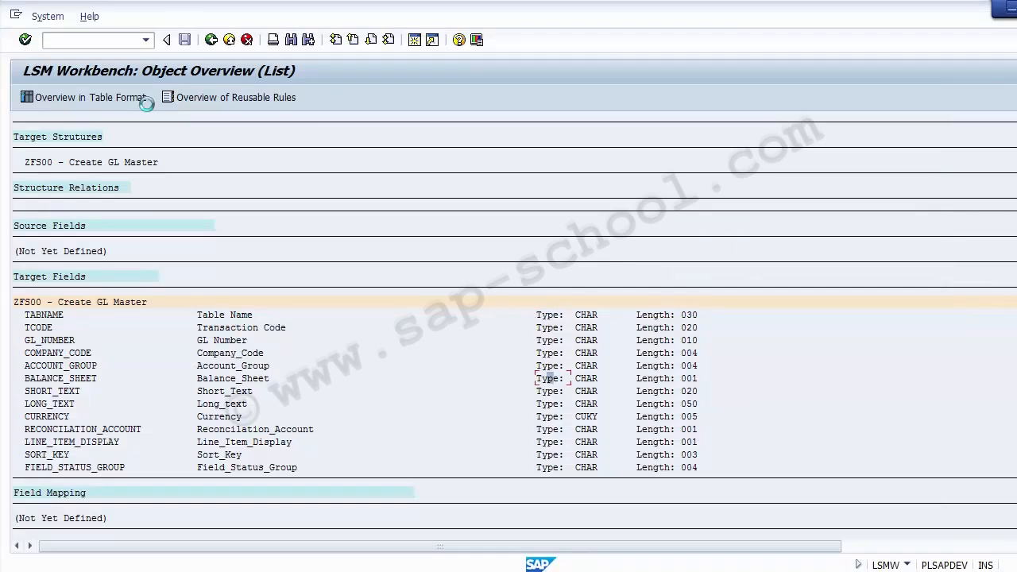
left_click(550, 404)
left_click(577, 314)
key("ctrl+y")
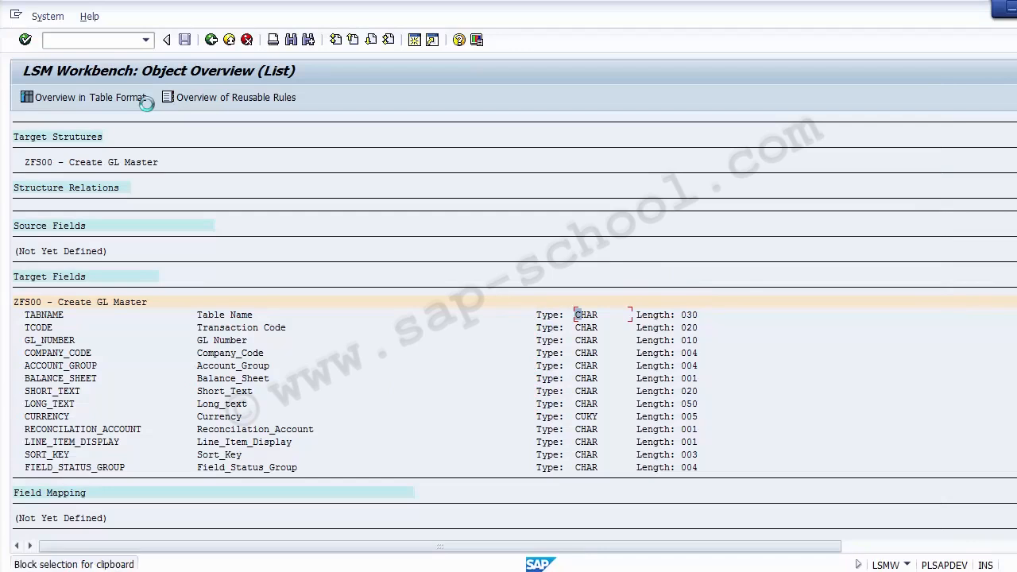
left_click_drag(577, 315, 597, 468)
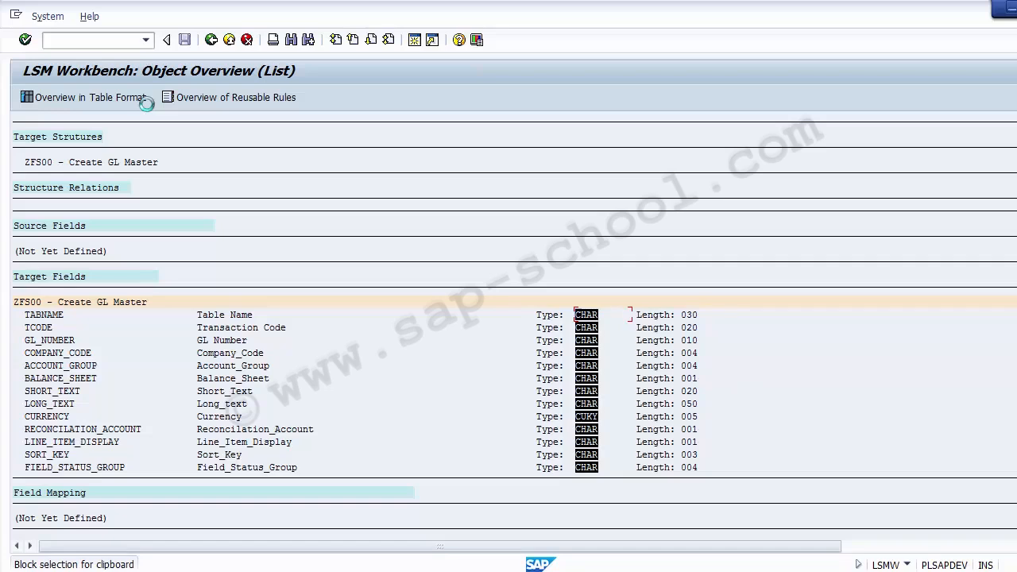
key("ctrl+c")
key("alt+Tab")
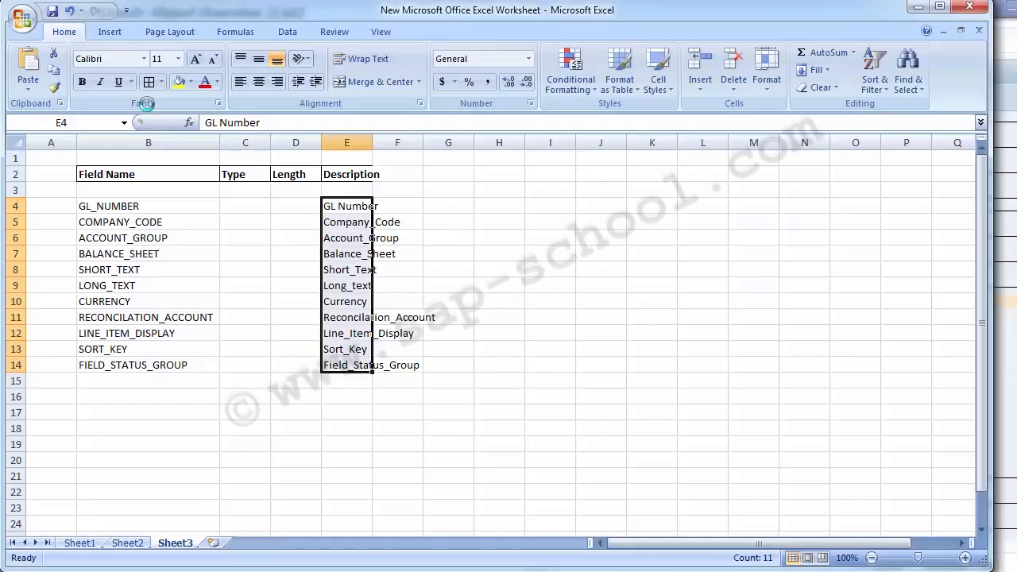
key("Left")
key("Left")
key("ctrl+v")
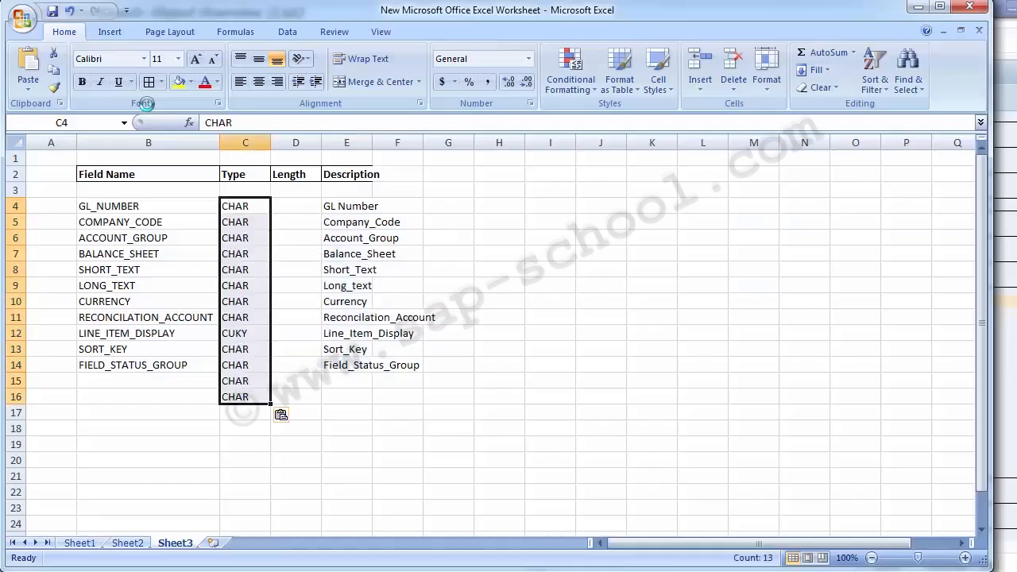
Copy only the types of GL_NUMBER to FIELD_STATUS_GROUP from SAP and paste them over the Type column in Excel from C4
key("alt+Tab")
key("alt+Tab")
key("alt+Tab")
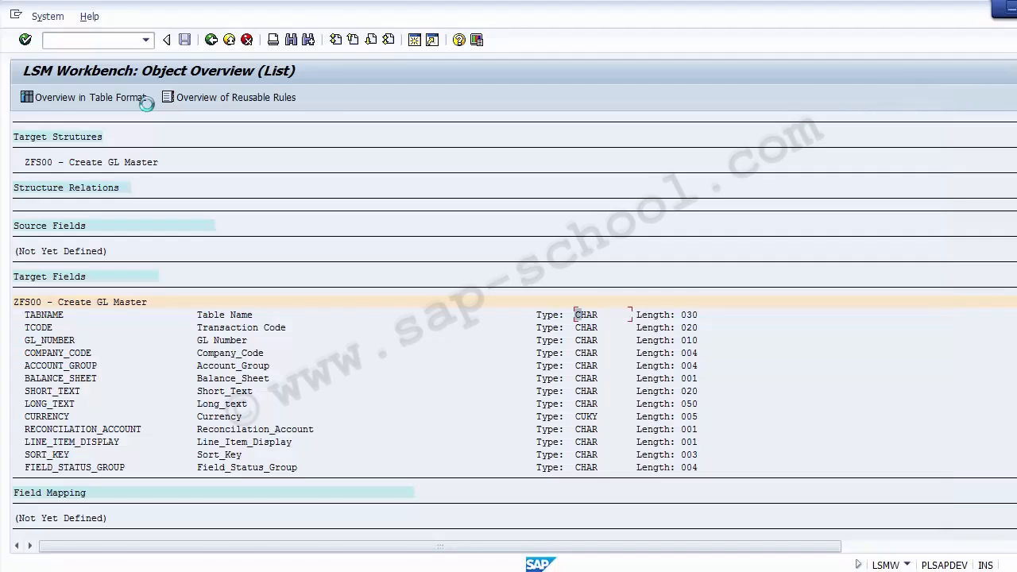
key("Down")
key("Down")
key("ctrl+y")
left_click_drag(578, 340, 595, 468)
key("ctrl+c")
key("alt+Tab")
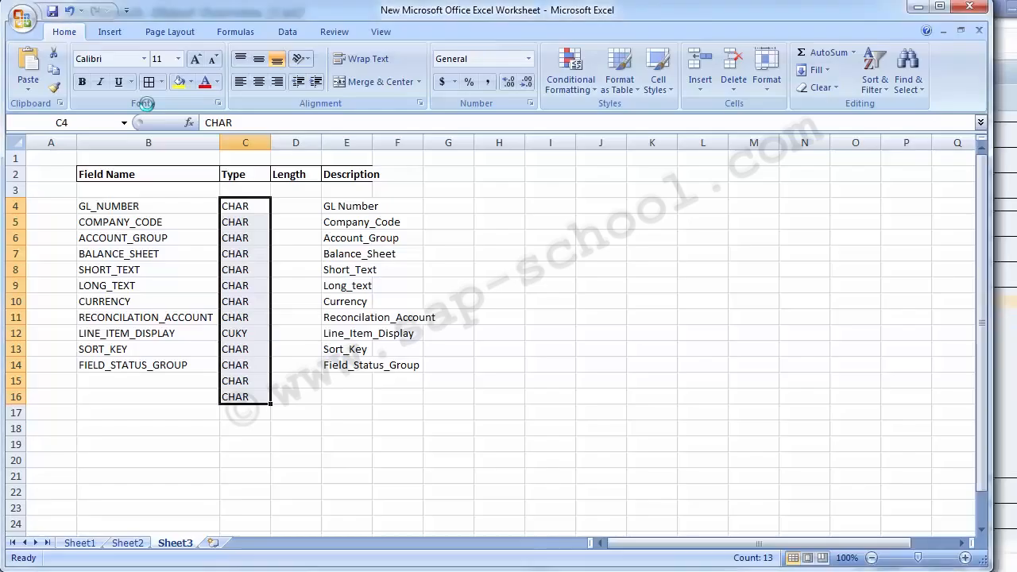
key("ctrl+v")
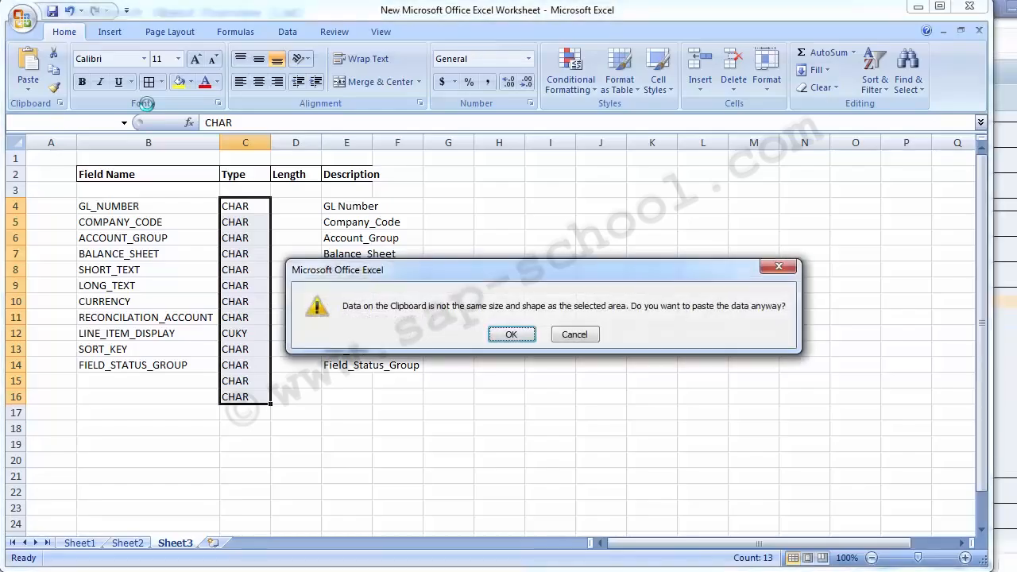
key("Return")
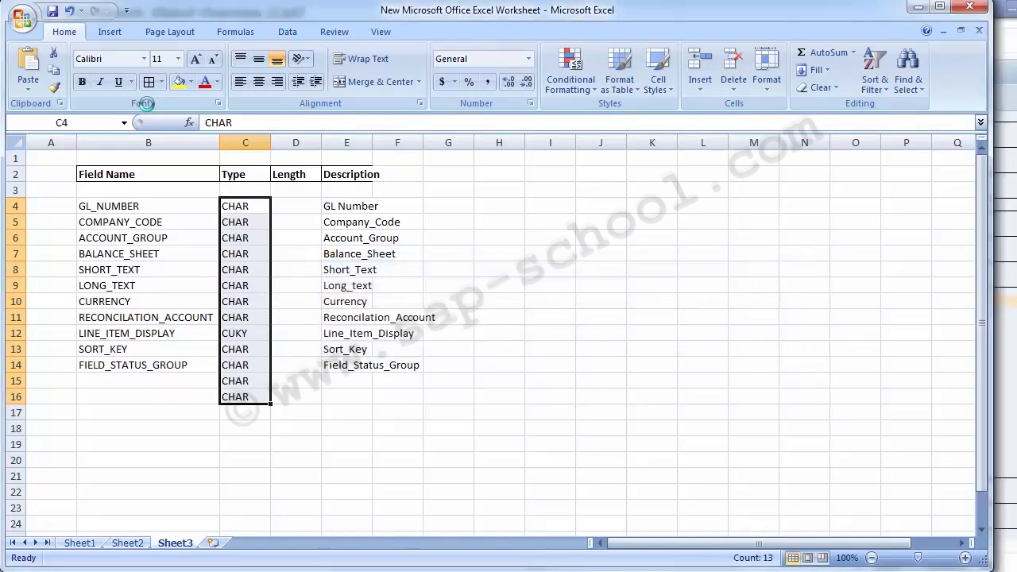
key("ctrl+v")
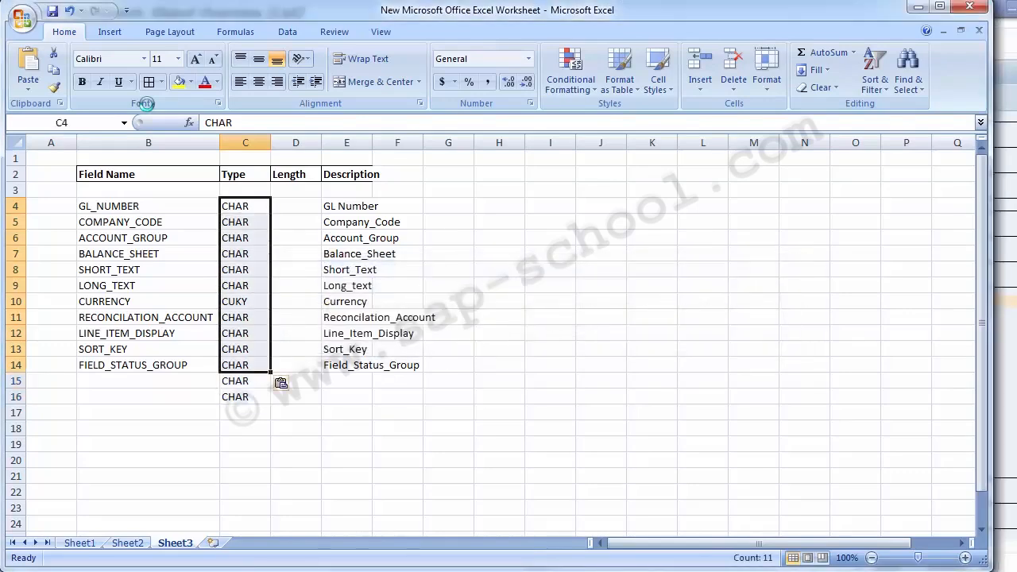
Delete the surplus CHAR entries in C15:C16 and paste the copied types over C4:C14 again
left_click_drag(244, 380, 245, 396)
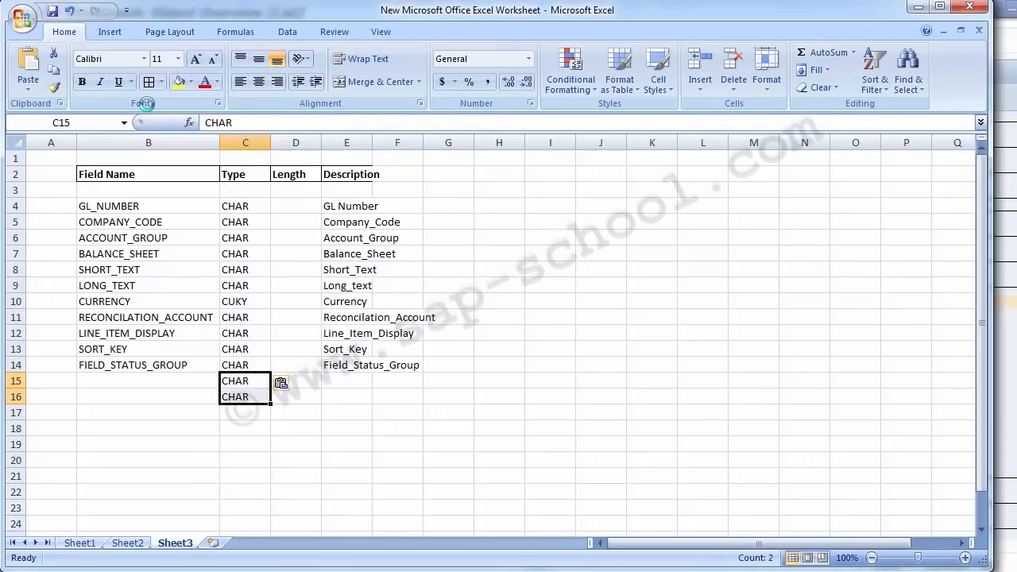
key("Delete")
key("Up")
key("Up")
key("Up")
key("Up")
key("Up")
key("Up")
key("Up")
key("Up")
key("Up")
key("Up")
key("Up")
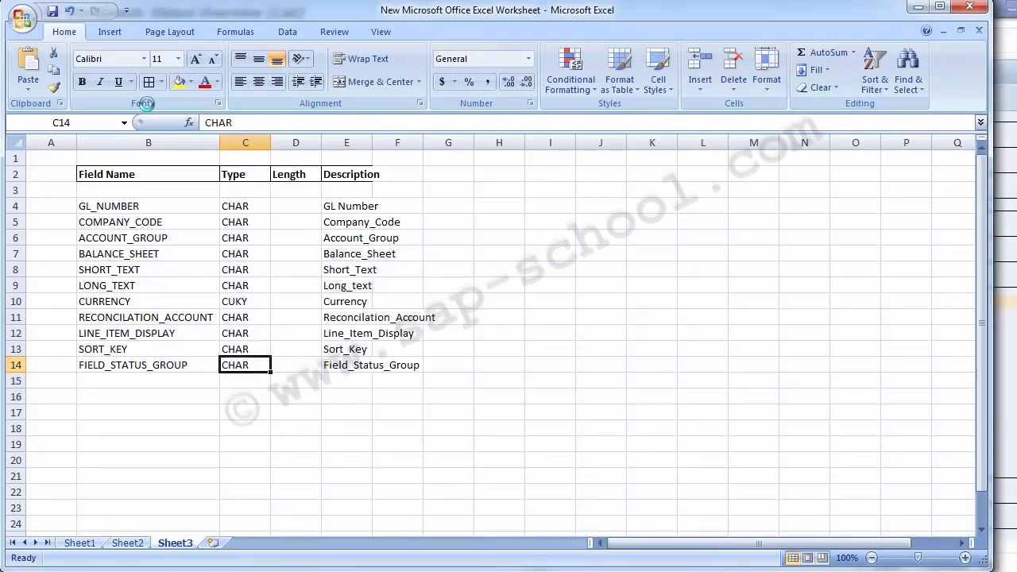
key("ctrl+v")
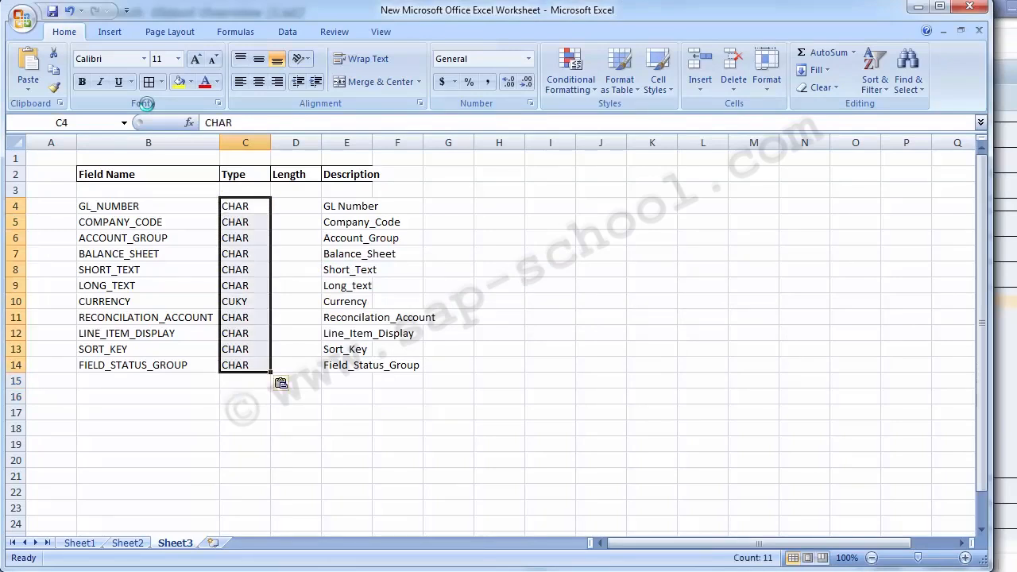
Copy the field lengths of GL_NUMBER to FIELD_STATUS_GROUP from the SAP list and paste them into Excel from cell D4
key("Right")
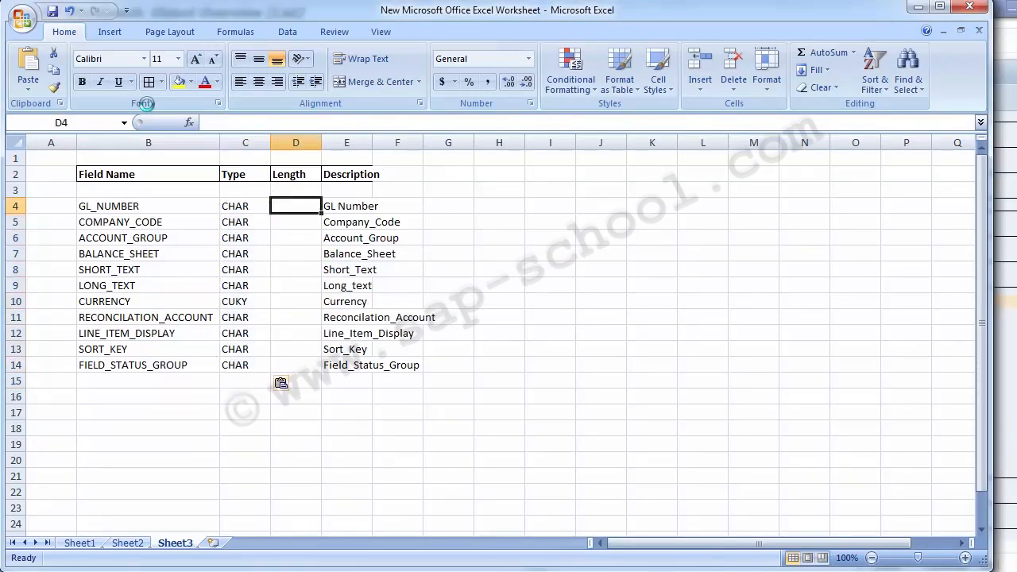
key("alt+Tab")
left_click(695, 314)
left_click(695, 328)
left_click(695, 340)
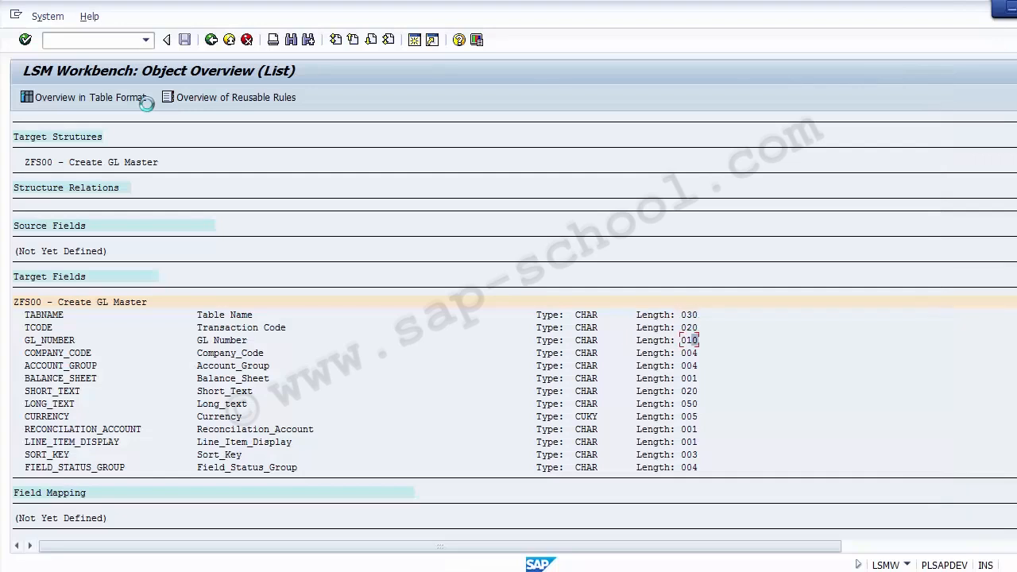
left_click(690, 353)
key("ctrl+y")
left_click_drag(682, 340, 697, 467)
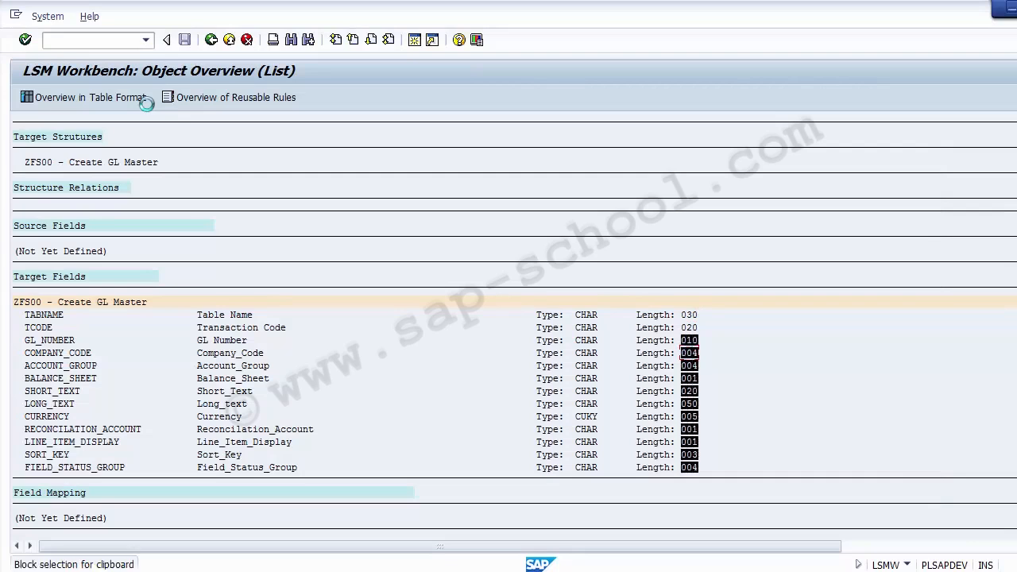
key("ctrl+c")
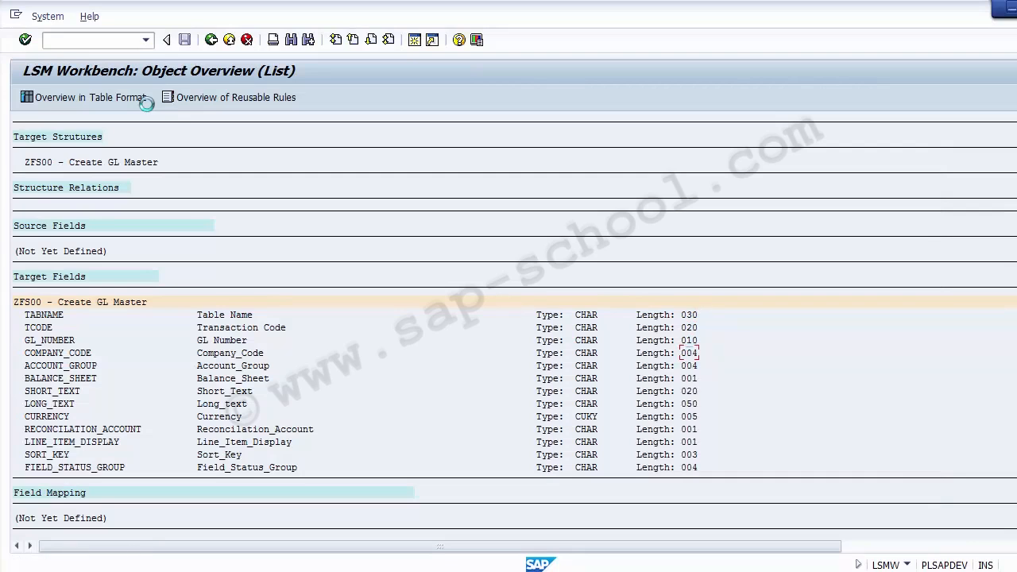
key("alt+Tab")
key("ctrl+v")
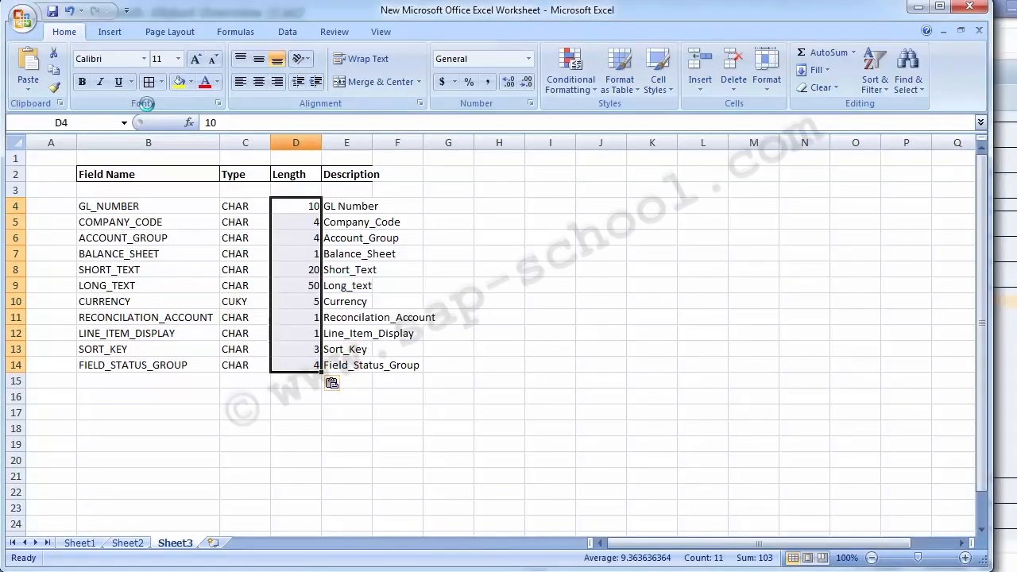
Format the whole Length column D as Text
left_click(295, 143)
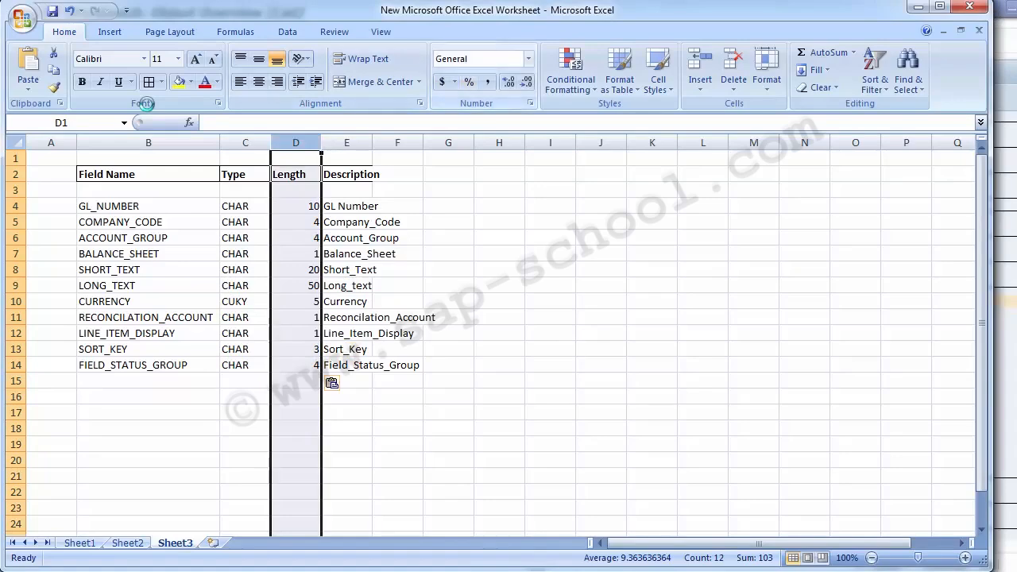
left_click(529, 58)
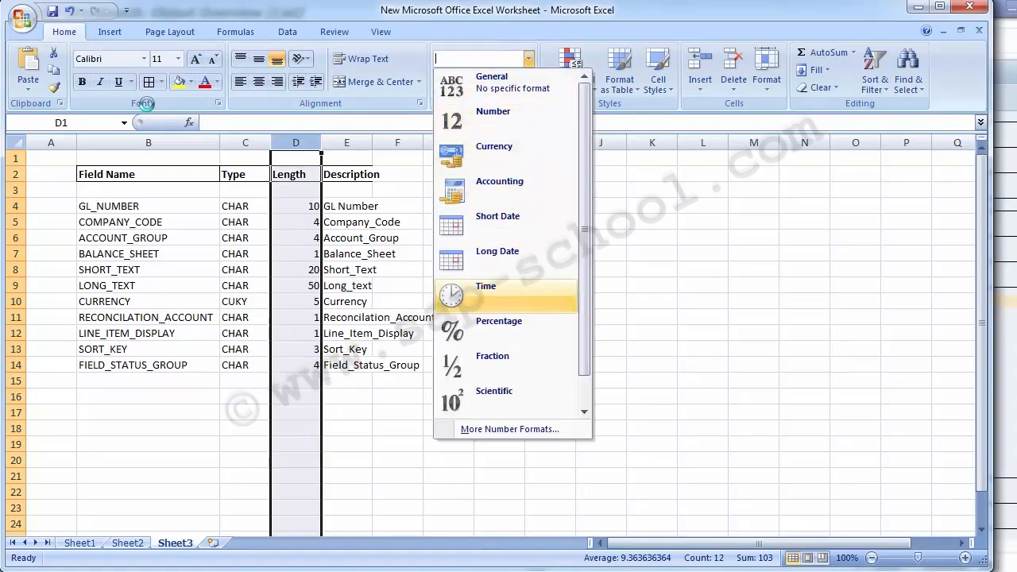
left_click(584, 411)
left_click(485, 391)
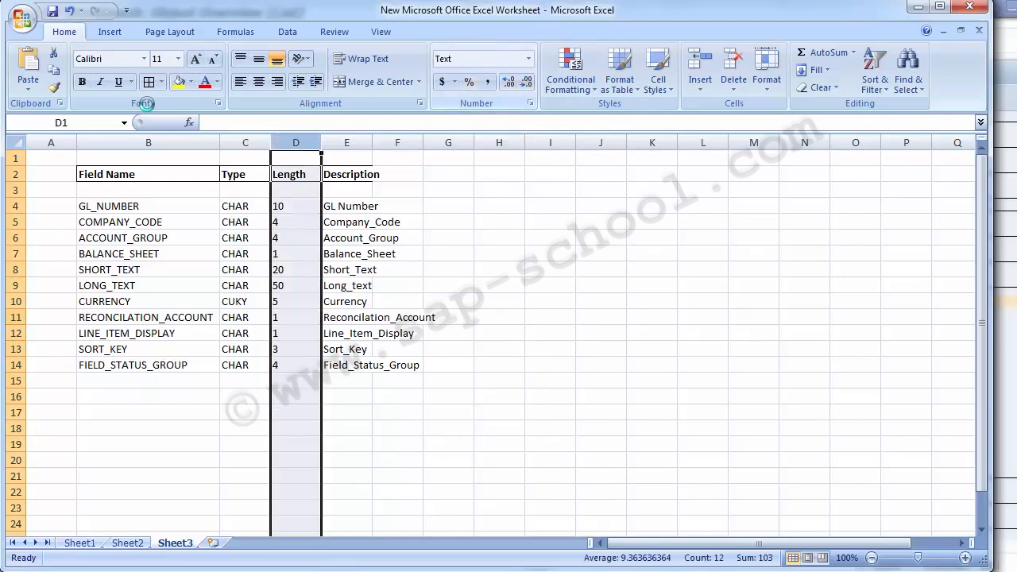
left_click(529, 59)
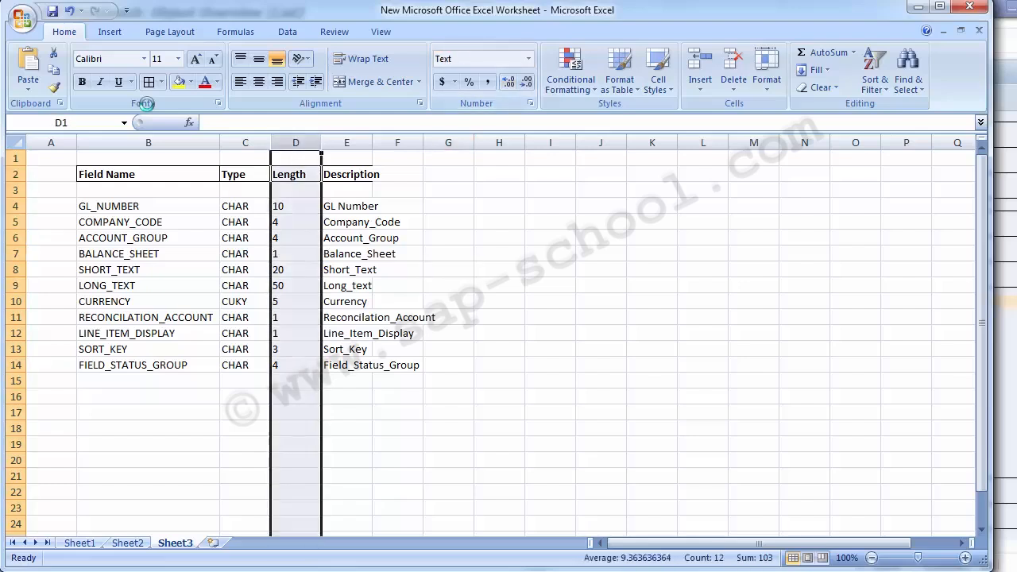
Centre the contents of the Length column D and widen the Description column E to fit its longest entry
left_click(259, 82)
left_click(397, 380)
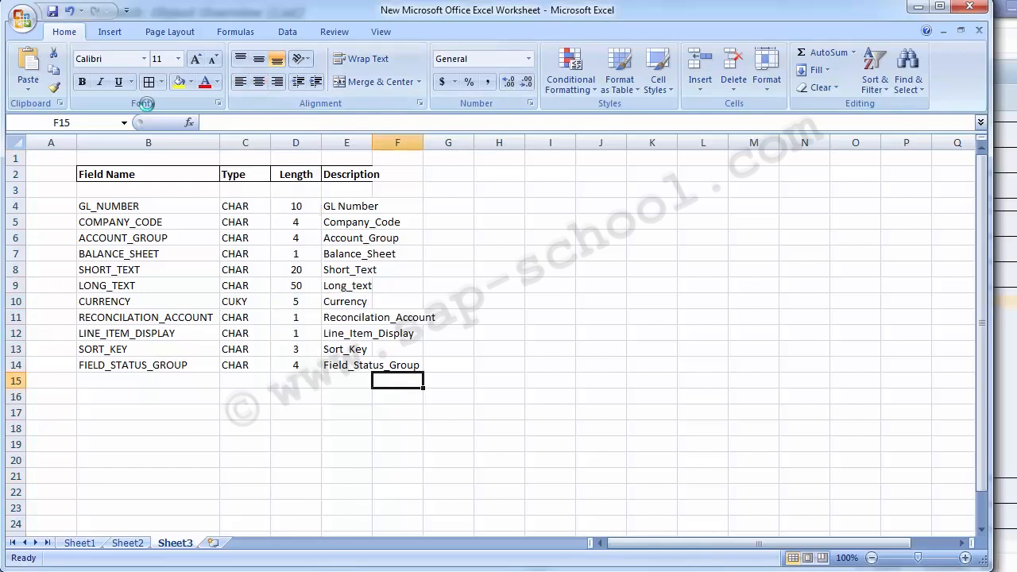
double_click(372, 143)
left_click(365, 143)
left_click(148, 206)
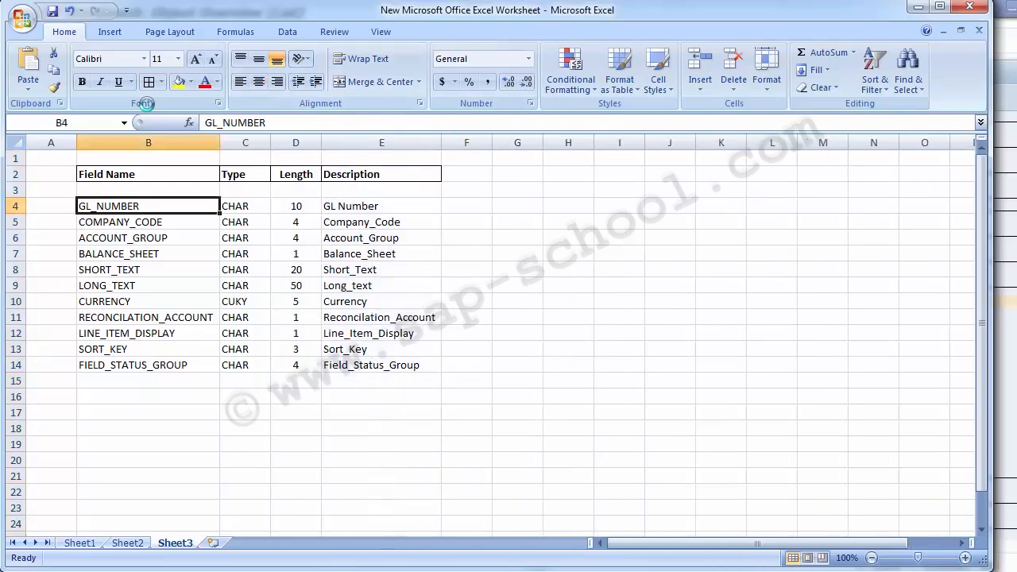
Switch to SAP, leave the object overview, and open Maintain Source Fields with ZGLMASTER's fields in change mode as a table
left_click(415, 571)
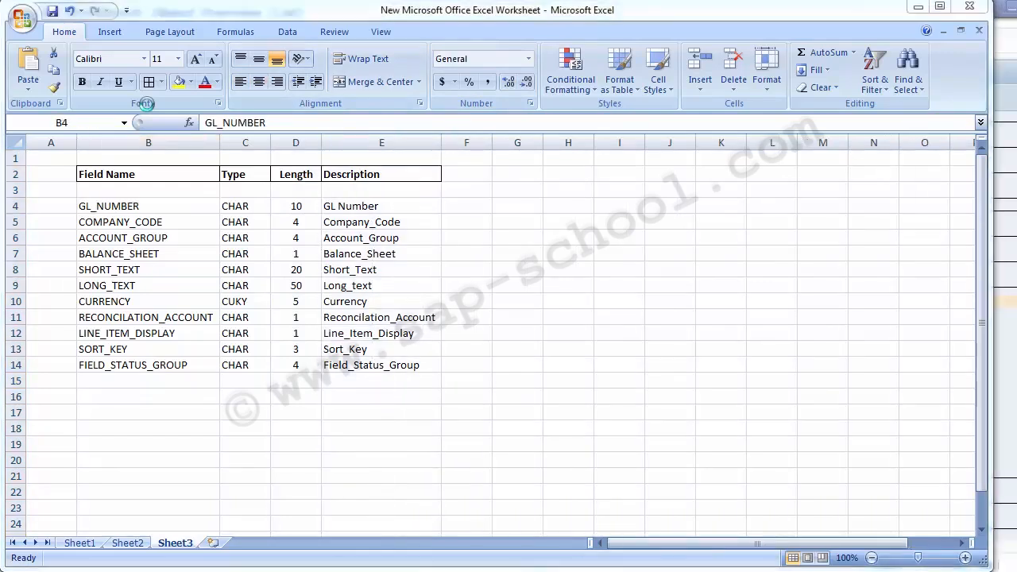
left_click(417, 510)
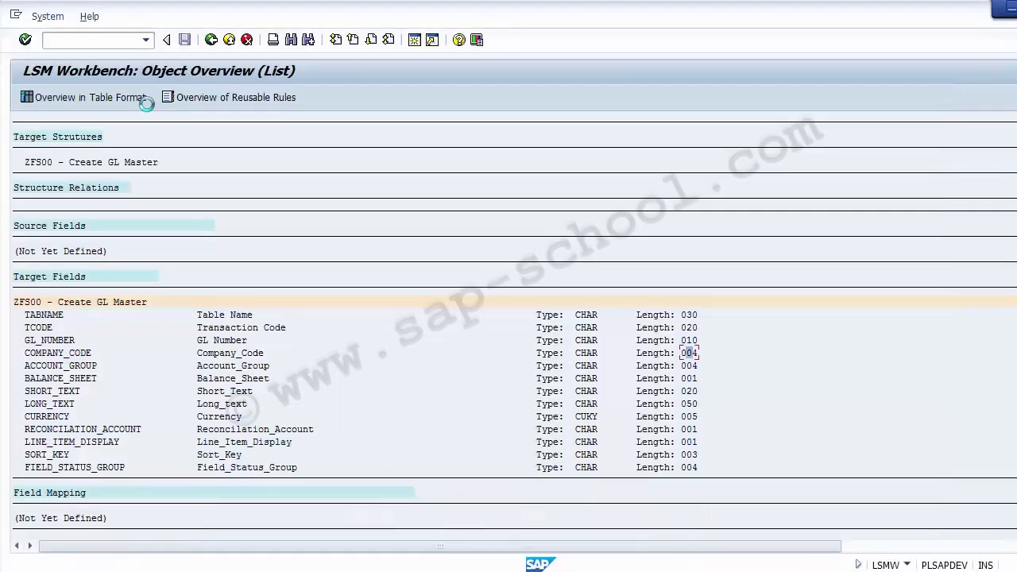
left_click(212, 40)
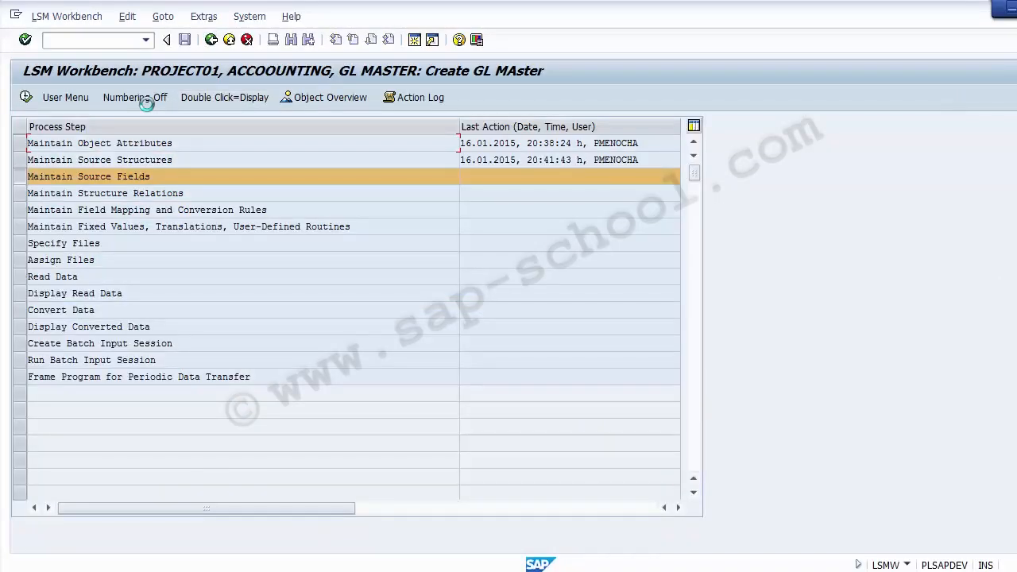
left_click(27, 97)
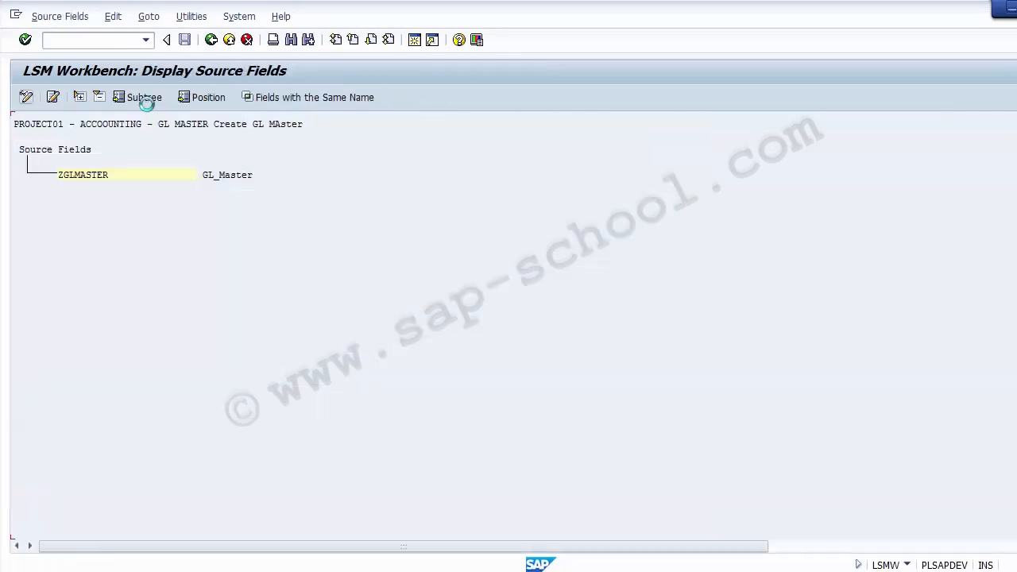
left_click(82, 175)
left_click(26, 97)
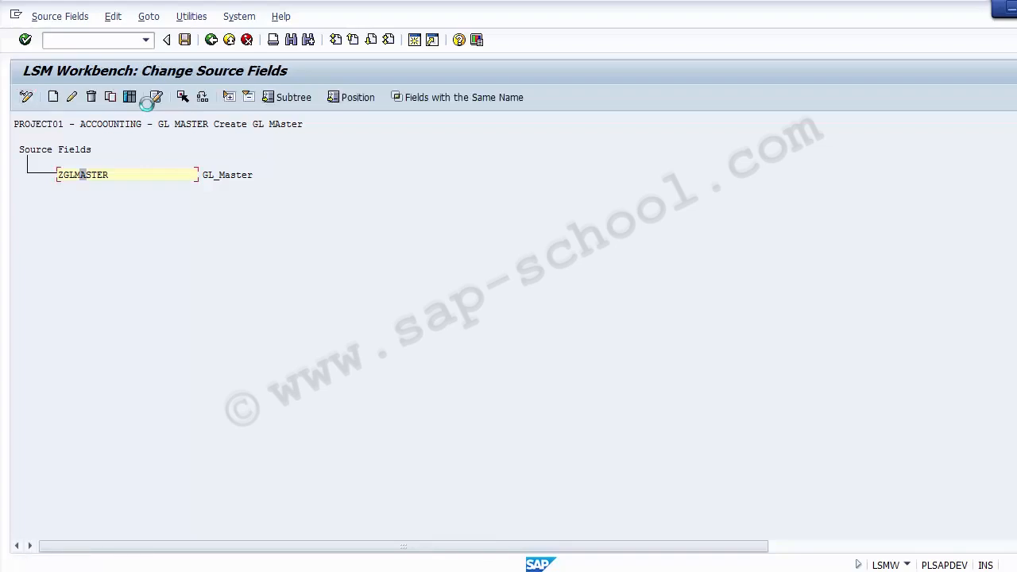
left_click(89, 175)
left_click(130, 97)
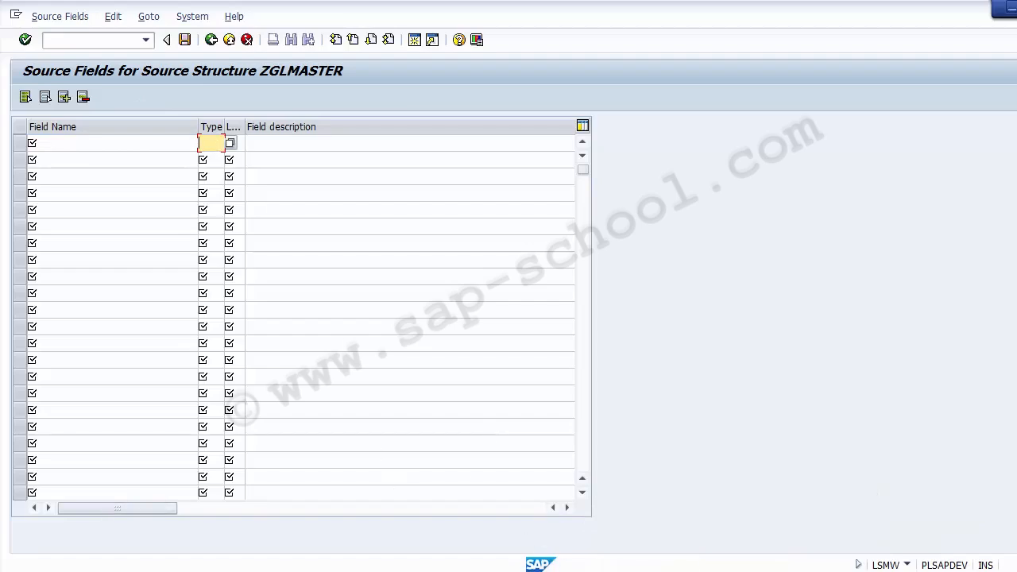
Check the types listed from C4 in the Excel sheet and return to the SAP source fields table
key("alt+Tab")
left_click(235, 208)
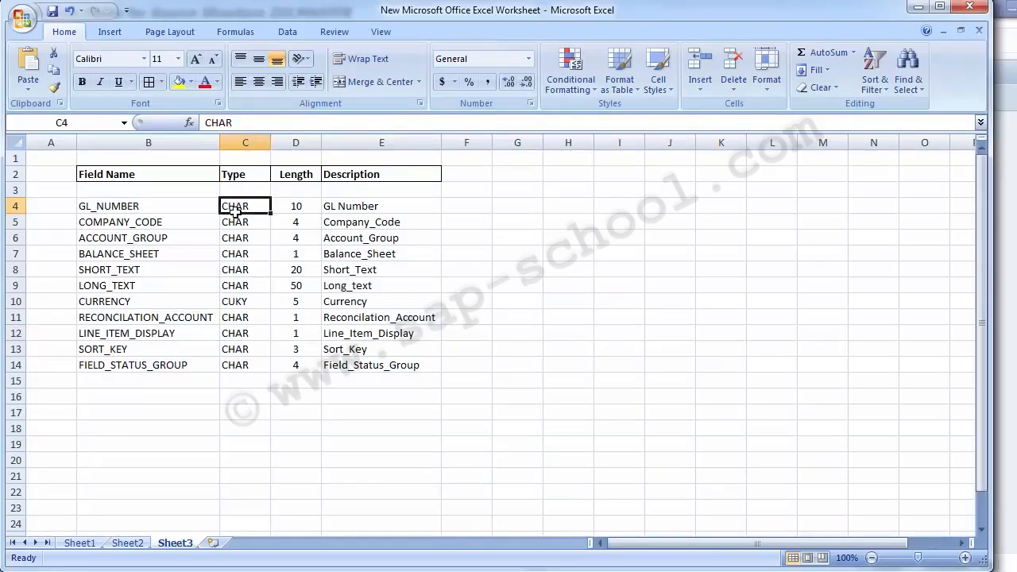
key("shift+Down")
key("shift+Down")
key("shift+Down")
key("shift+Down")
key("shift+Down")
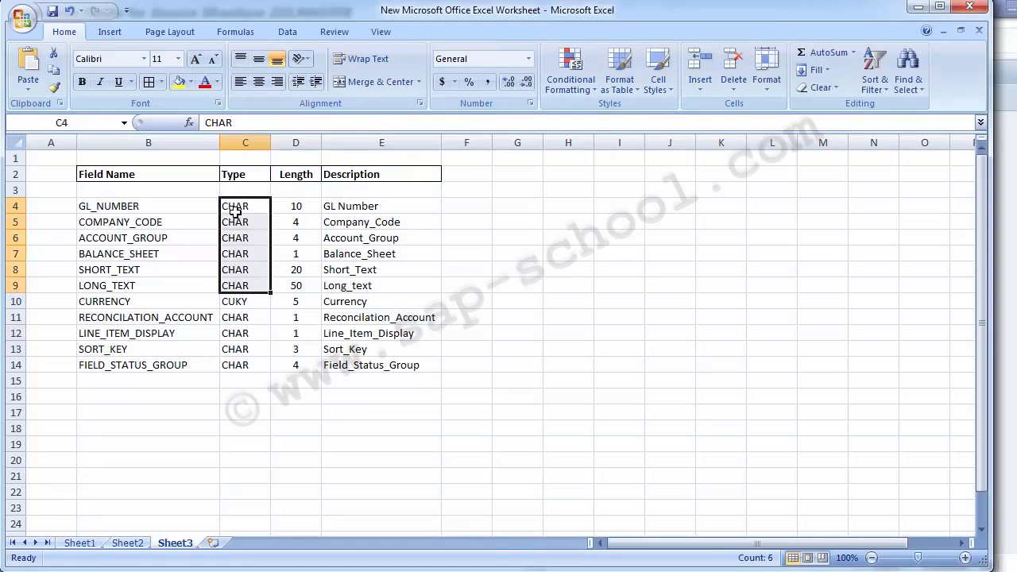
key("ctrl+c")
key("alt+Tab")
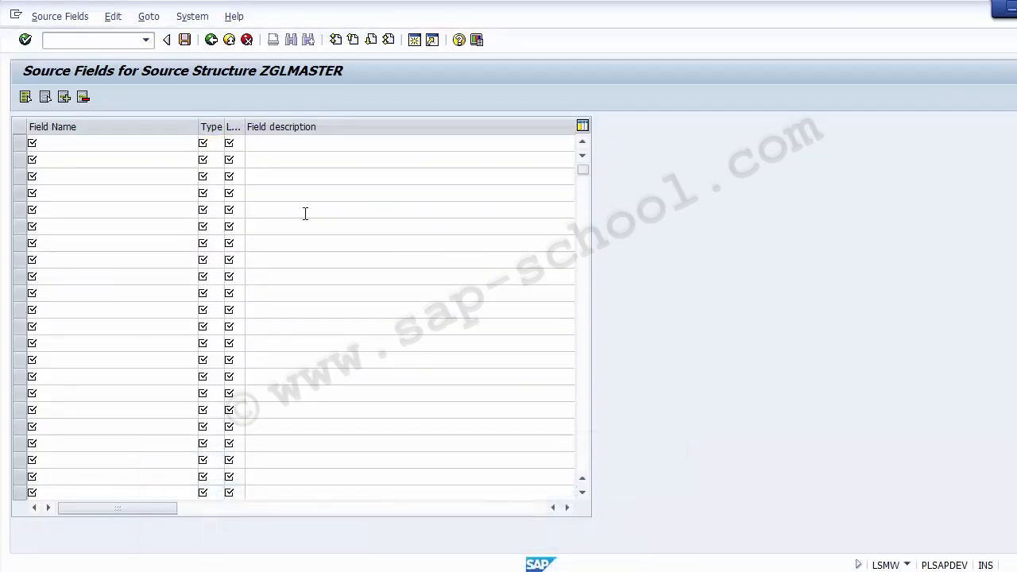
Examine the permitted field types in the value help for the first source field's Type, then close it
key("F4")
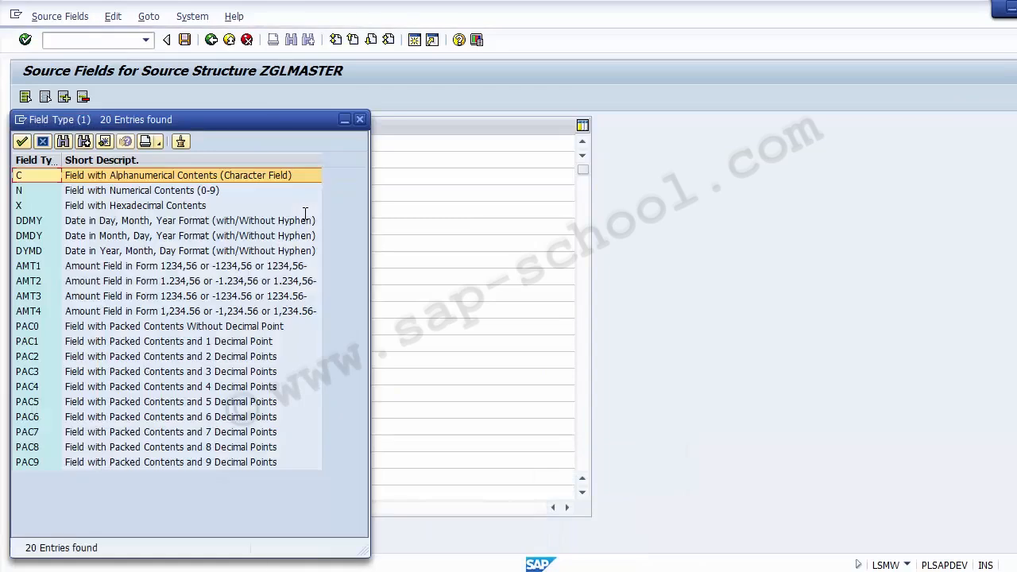
left_click(169, 190)
left_click(96, 204)
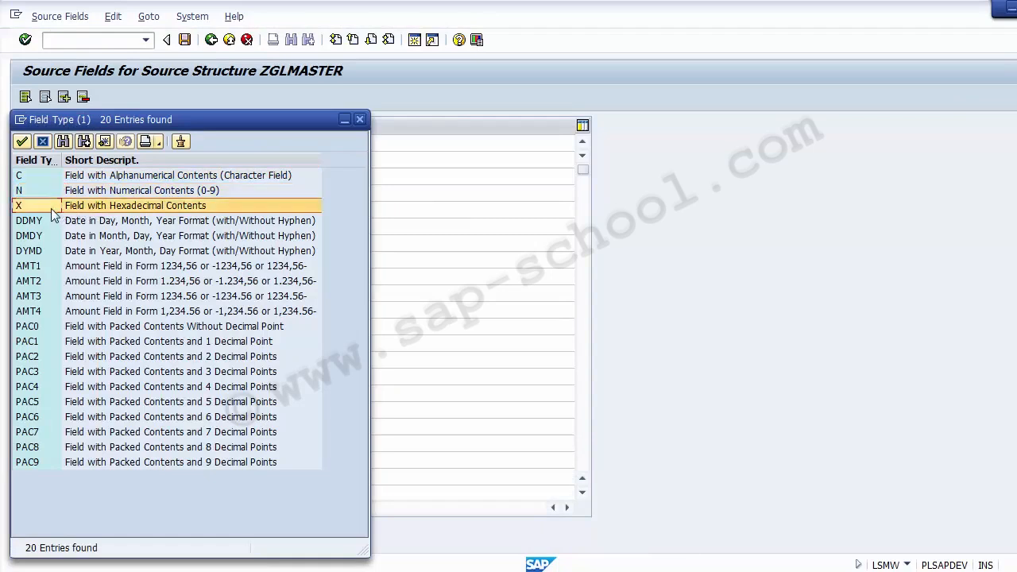
left_click(89, 226)
left_click(88, 237)
left_click(88, 250)
left_click(90, 296)
left_click(93, 311)
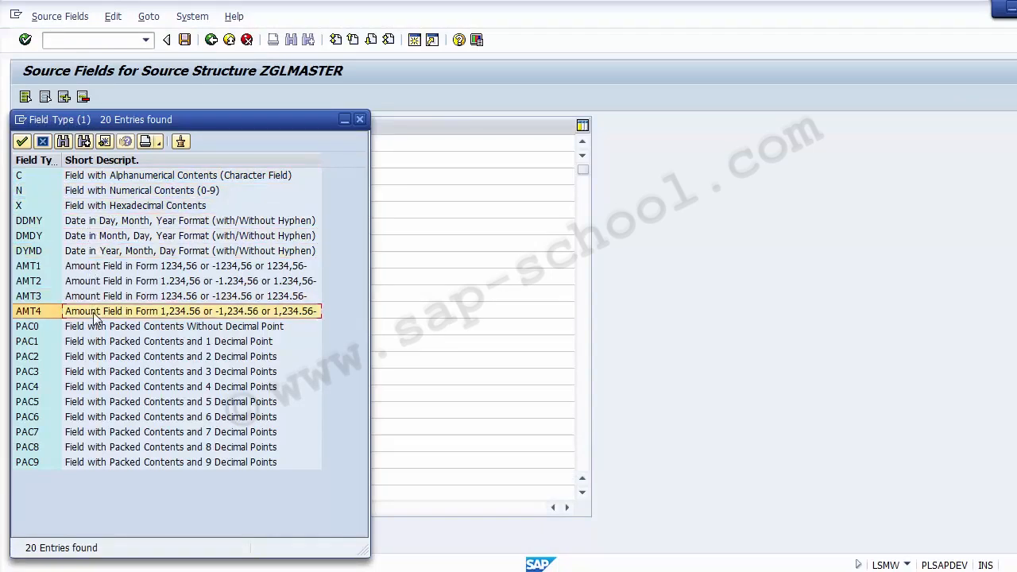
left_click(360, 121)
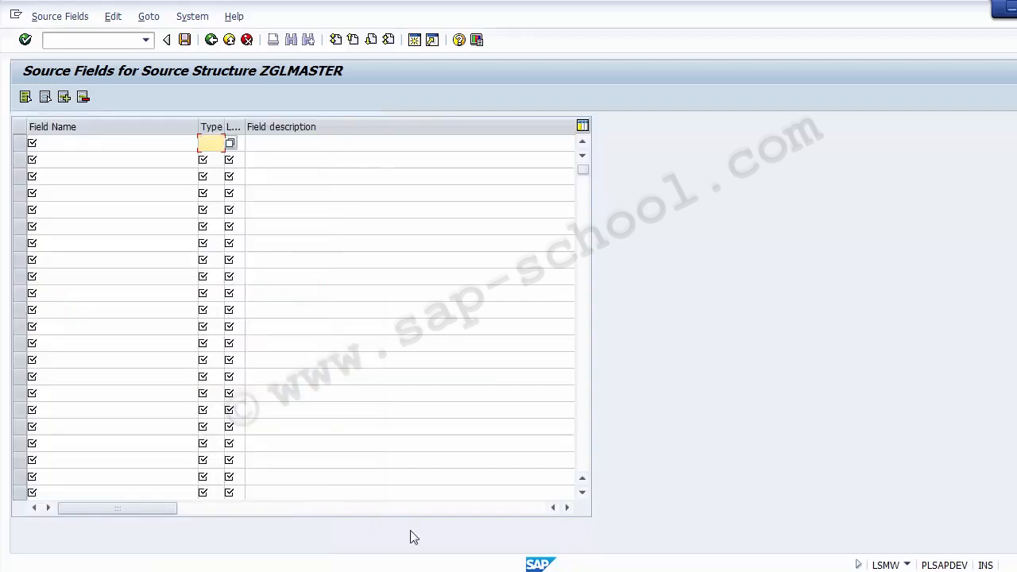
Switch to Excel and replace the GL_NUMBER type in C4 with c
left_click(520, 570)
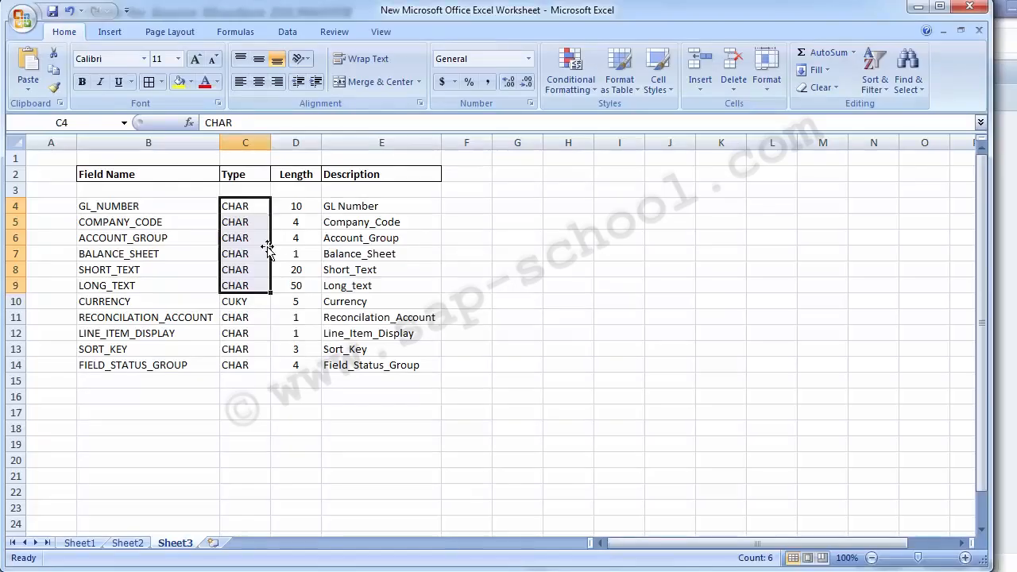
left_click(238, 208)
key("shift+Down")
key("shift+Down")
key("shift+Down")
key("shift+Down")
key("shift+Down")
key("shift+Down")
key("shift+Down")
key("shift+Down")
key("shift+Down")
key("shift+Down")
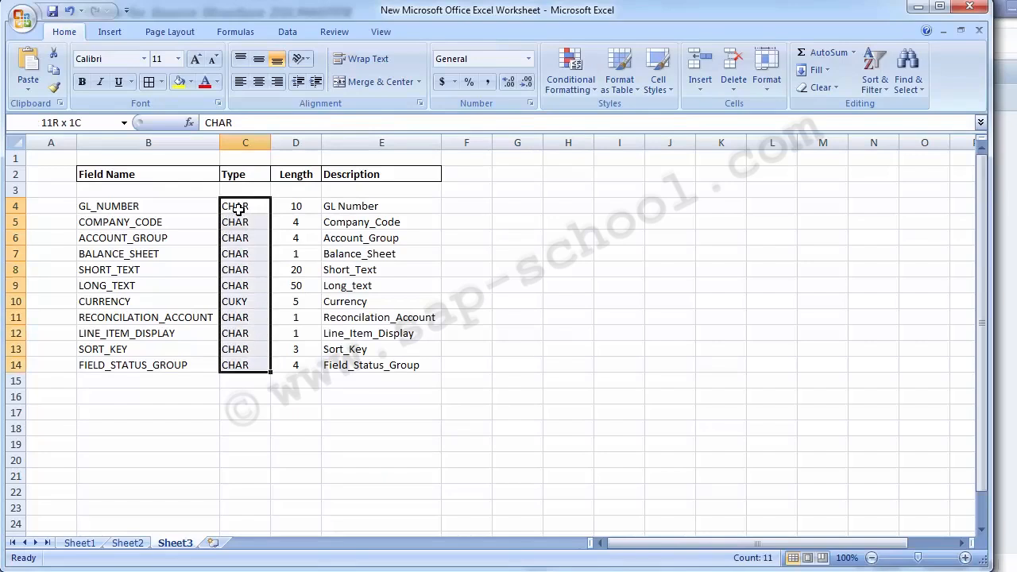
type("C")
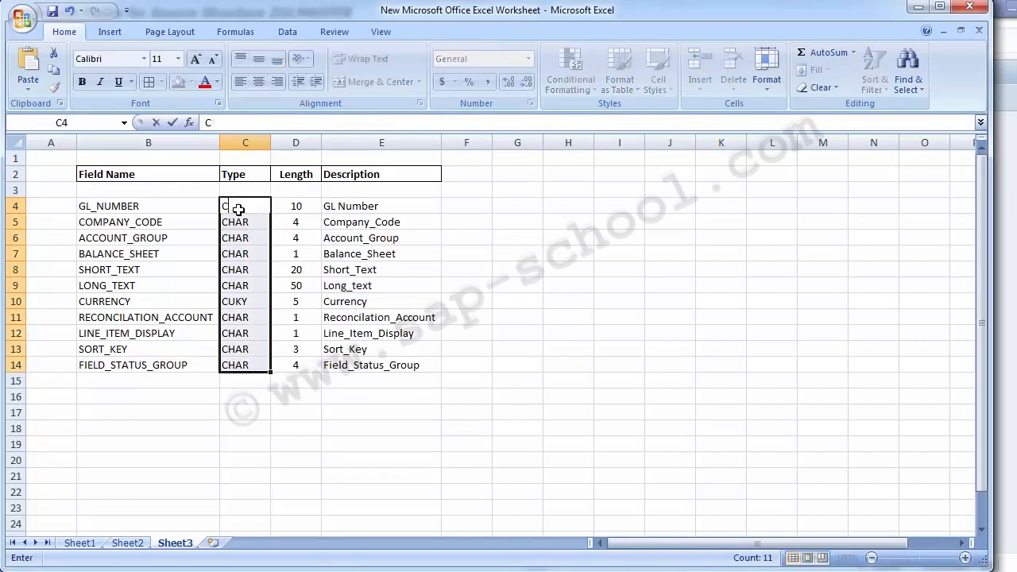
key("Return")
left_click(238, 208)
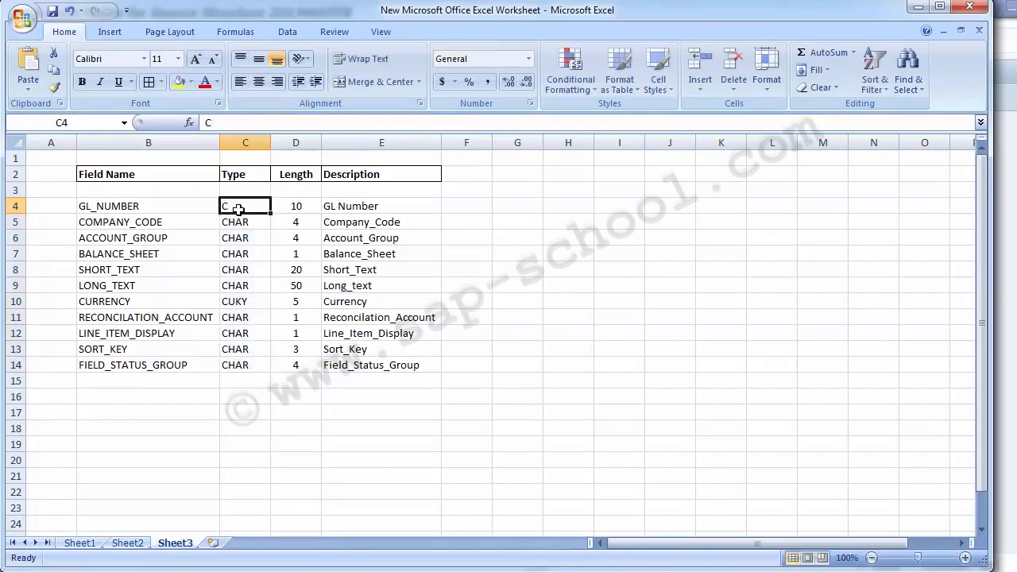
Try to paste the type over C5:C14 and undo the paste
key("Down")
key("shift+Down")
key("shift+Down")
key("shift+Down")
key("shift+Down")
key("shift+Down")
key("shift+Down")
key("shift+Down")
key("shift+Down")
key("shift+Down")
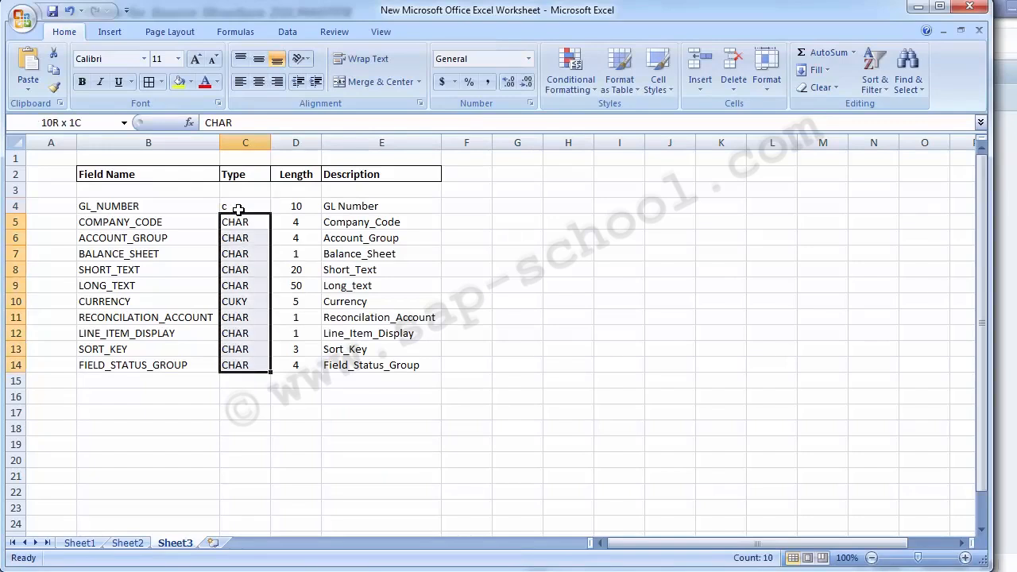
key("Return")
key("ctrl+v")
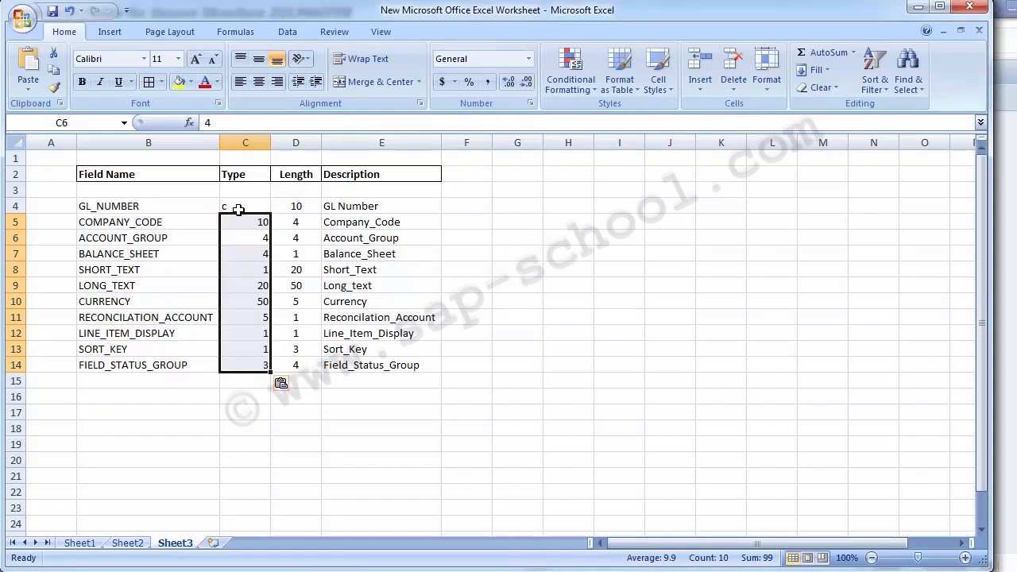
key("ctrl+z")
Copy the type c from C4 and paste it over C5:C14
key("Up")
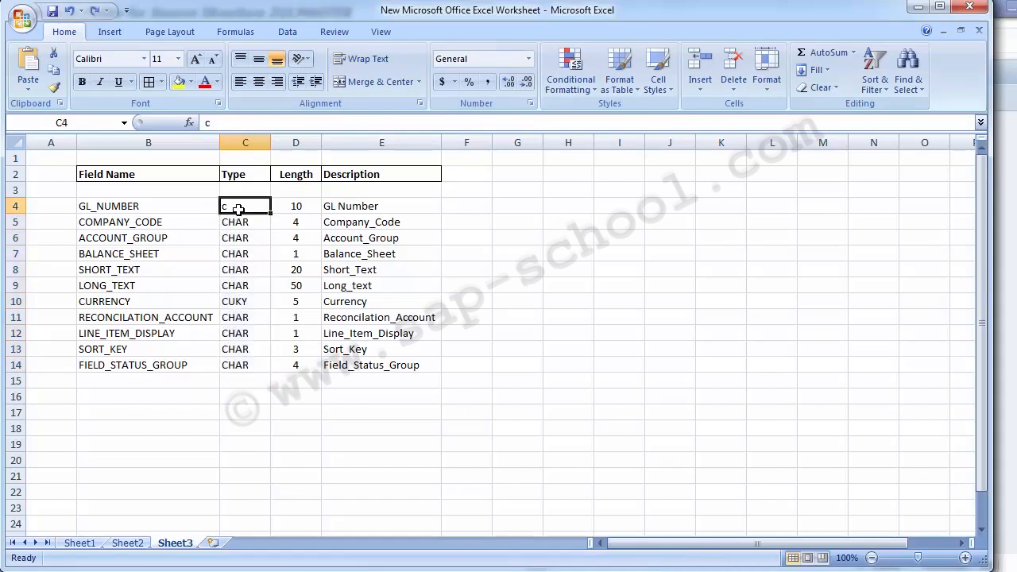
key("ctrl+c")
key("Down")
key("shift+Down")
key("shift+Down")
key("shift+Down")
key("shift+Down")
key("shift+Down")
key("shift+Down")
key("shift+Down")
key("shift+Down")
key("shift+Down")
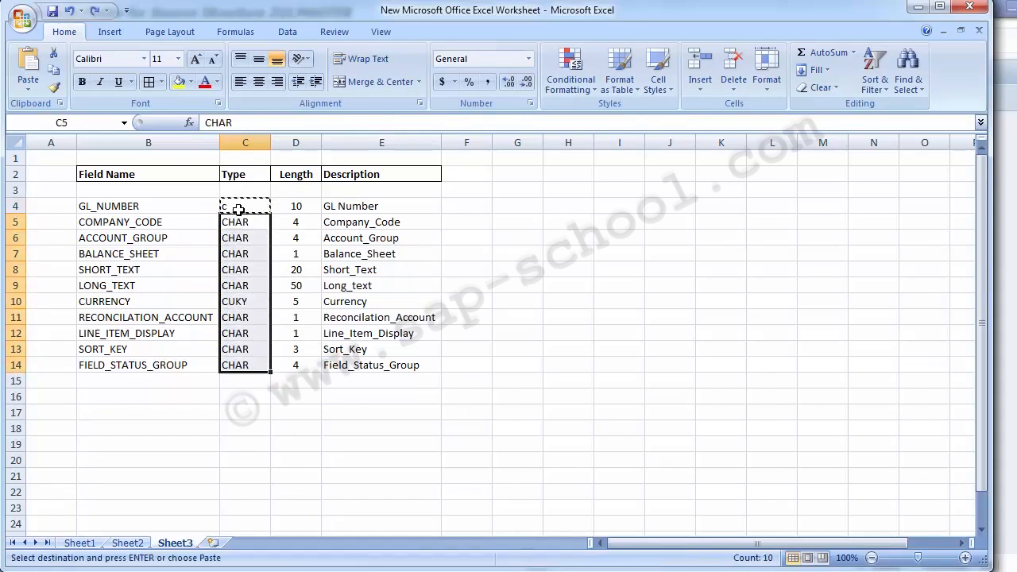
key("ctrl+v")
key("Down")
key("Up")
key("Up")
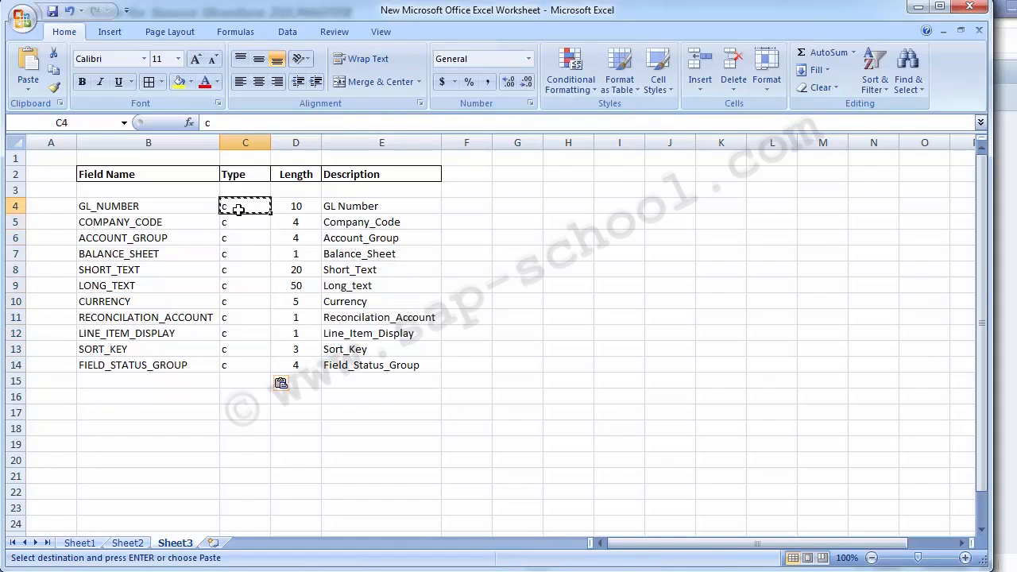
left_click(494, 286)
left_click(471, 204)
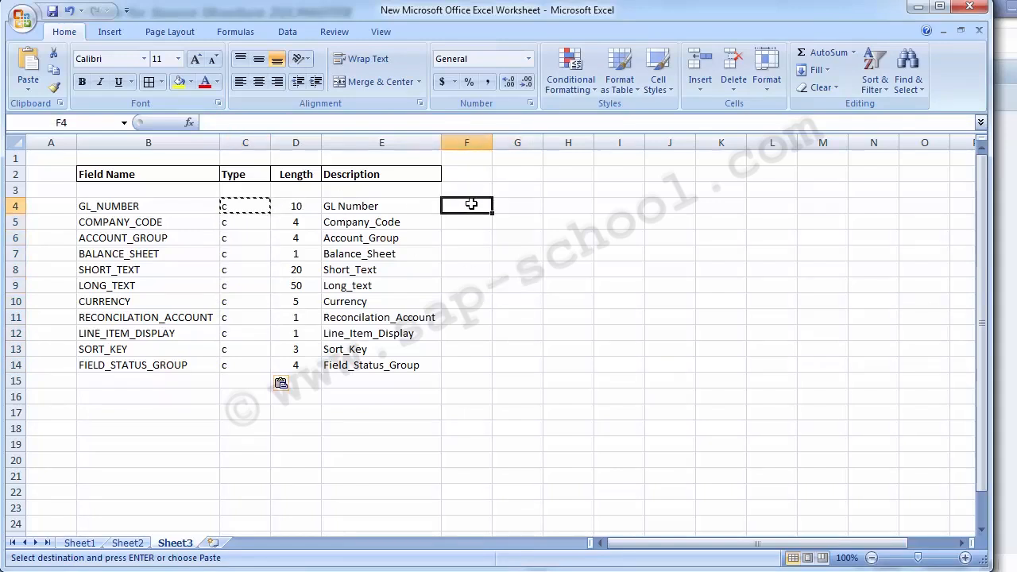
key("Escape")
Copy the field list B4:E14 from Excel and paste it into the SAP ZGLMASTER source fields table from the first Field Name row
left_click_drag(115, 211, 401, 367)
key("ctrl+c")
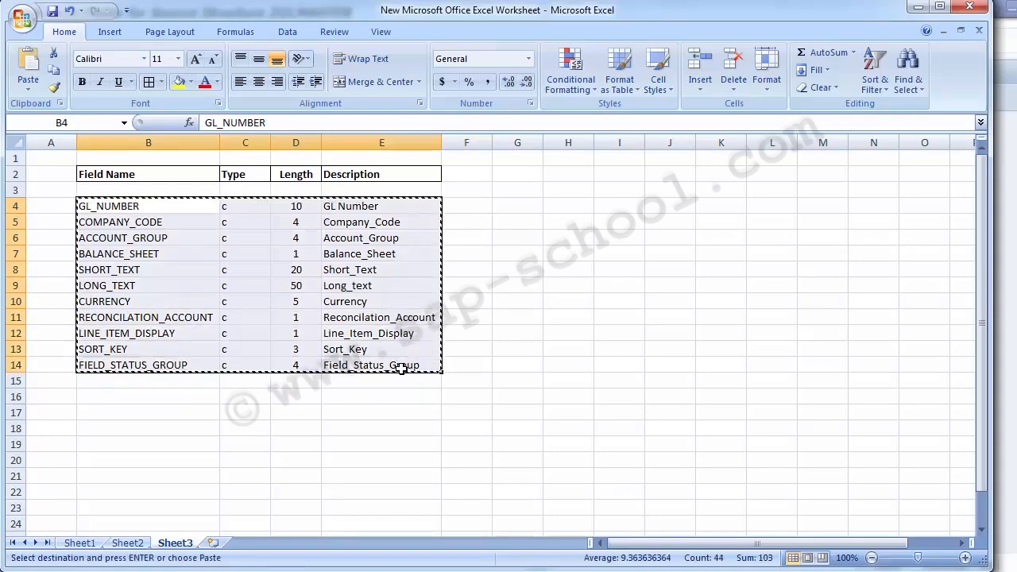
key("alt+Tab")
left_click(66, 144)
key("ctrl+v")
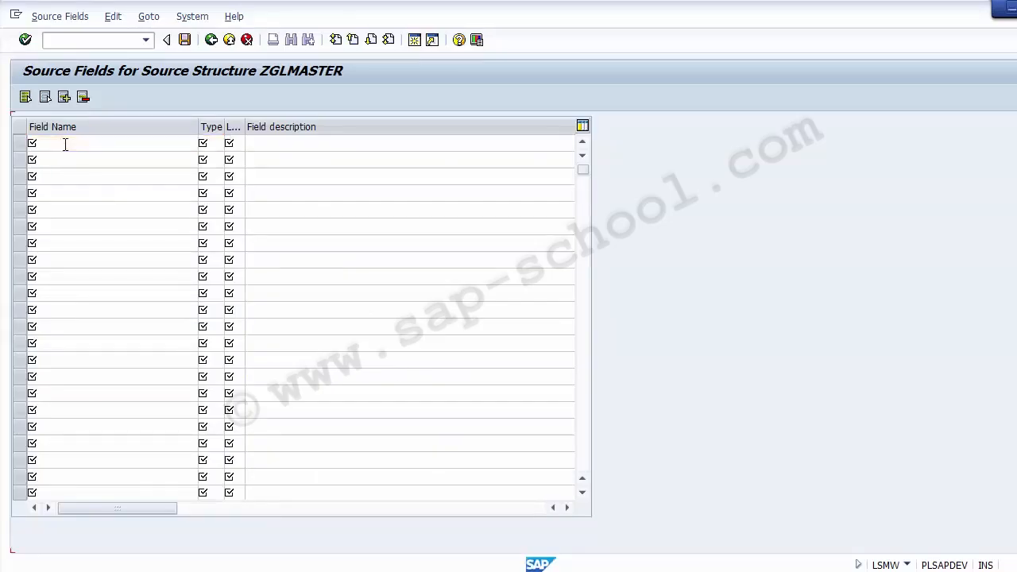
left_click(65, 144)
key("ctrl+v")
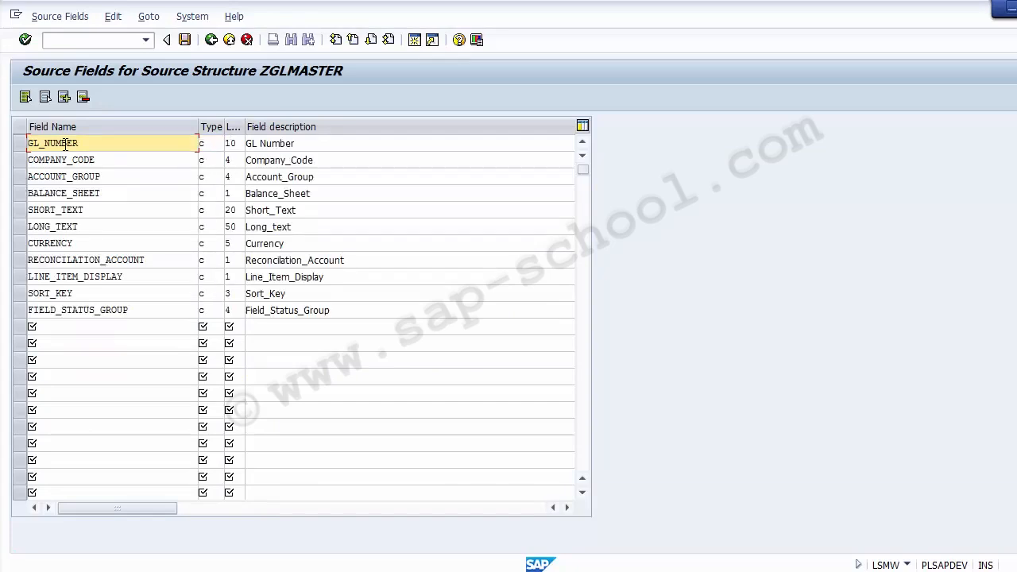
Switch to Excel and go through the field names from GL_NUMBER to FIELD_STATUS_GROUP one by one
key("alt+Tab")
left_click(94, 221)
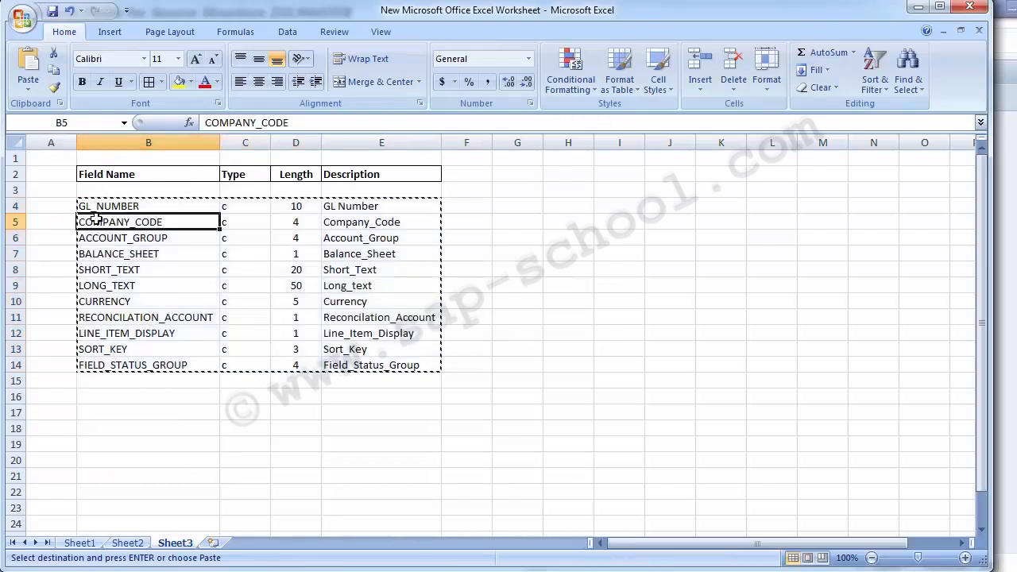
left_click(69, 207)
key("Escape")
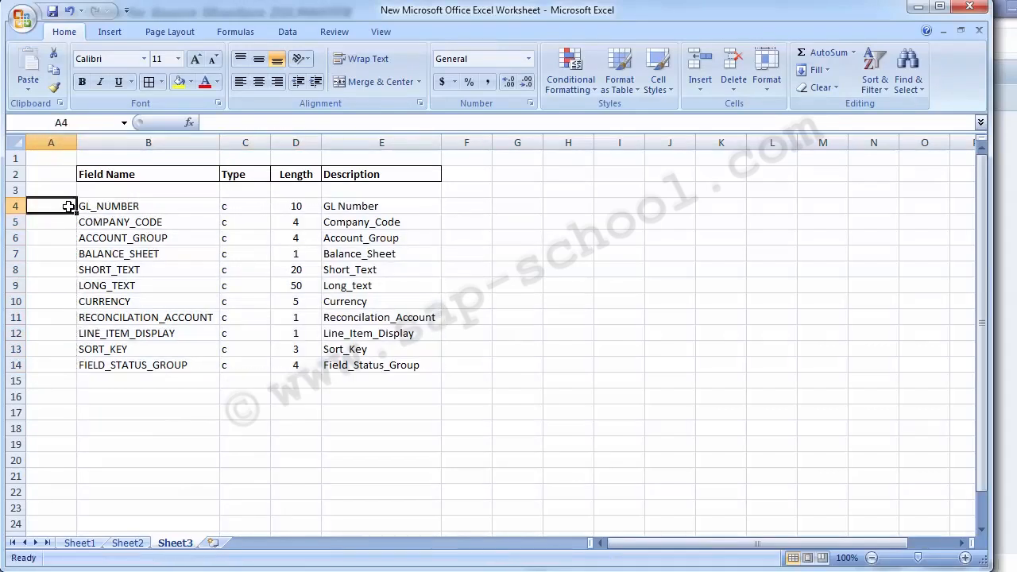
left_click(114, 206)
left_click(112, 222)
left_click(115, 238)
left_click(116, 253)
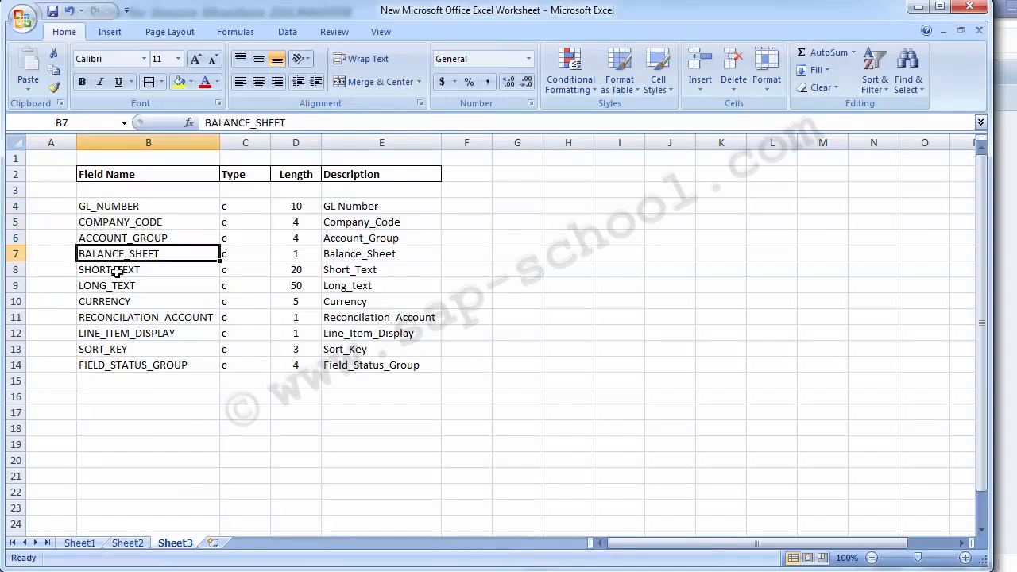
left_click(117, 271)
left_click(117, 289)
left_click(117, 303)
left_click(117, 320)
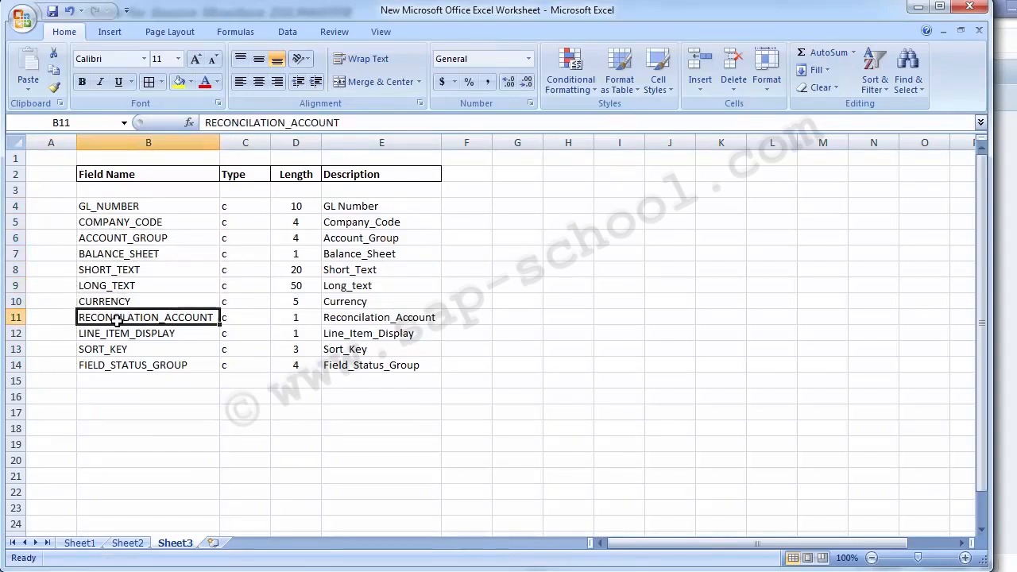
left_click_drag(118, 336, 117, 359)
left_click(117, 364)
Review the Field Name and Type columns of the Excel list and move on to the first Length value
left_click(100, 208)
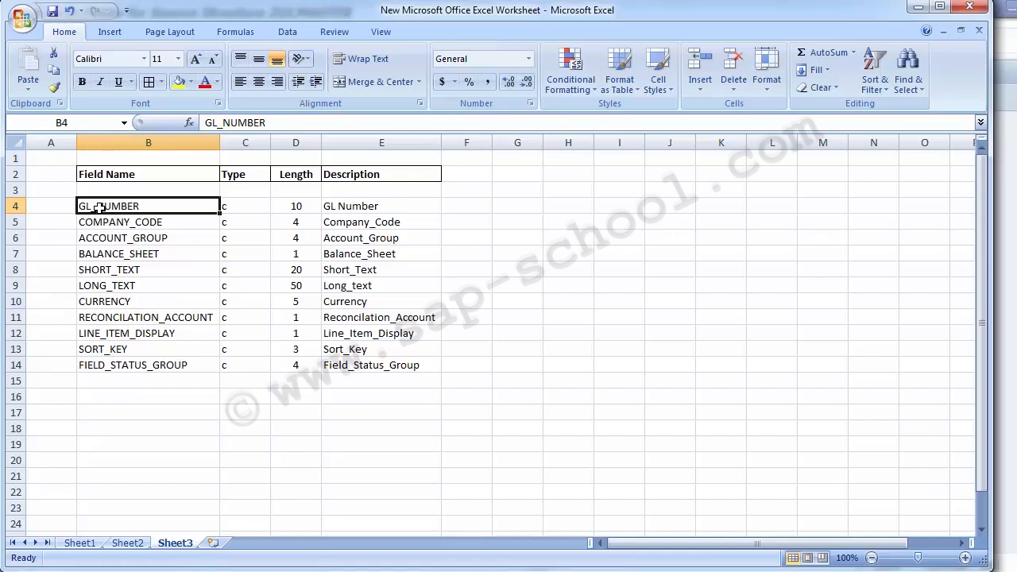
left_click_drag(101, 210, 132, 382)
left_click_drag(239, 206, 244, 367)
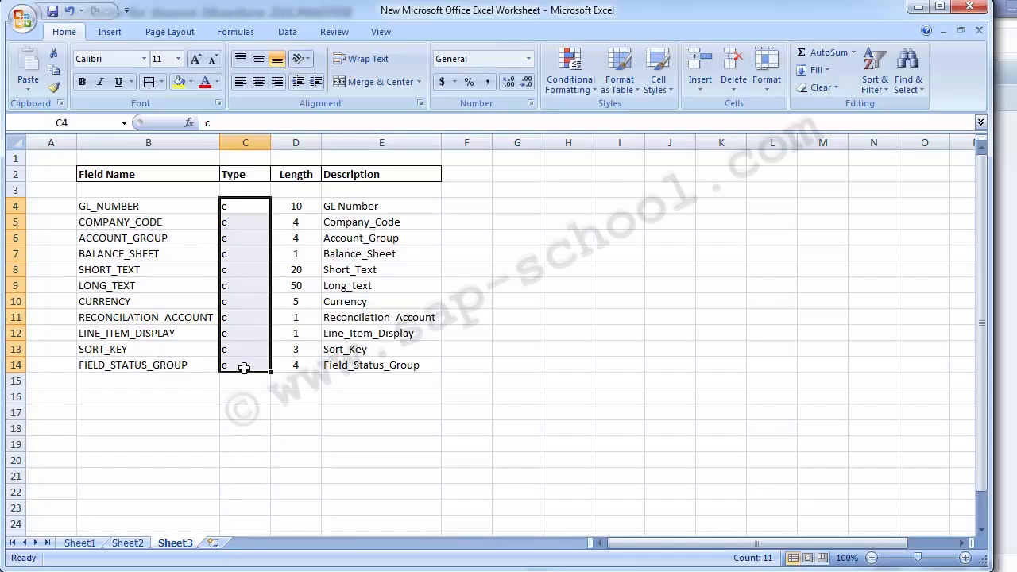
key("Right")
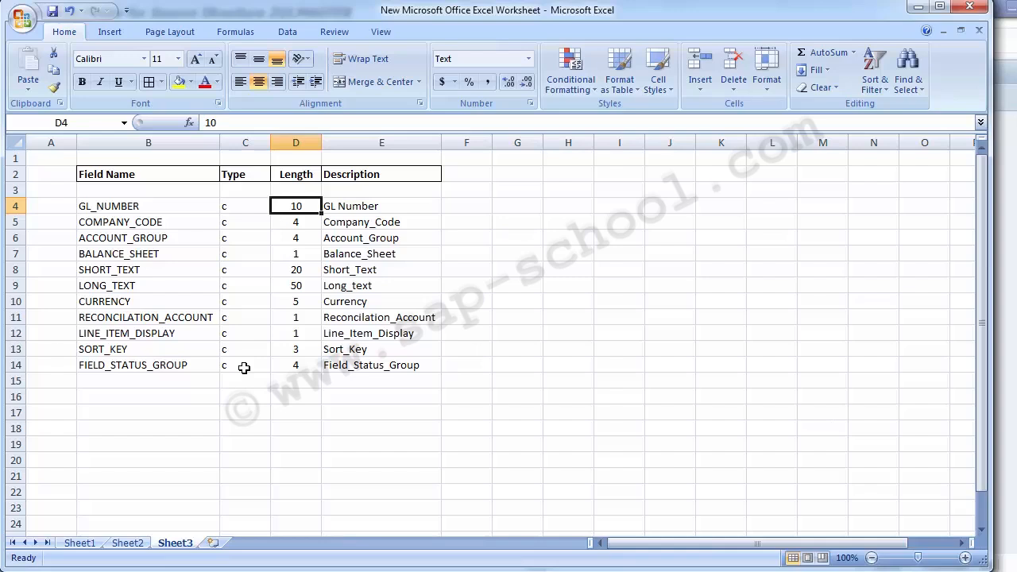
Review the Description column of the Excel field list and return to the first field name, GL_NUMBER
key("Right")
key("Down")
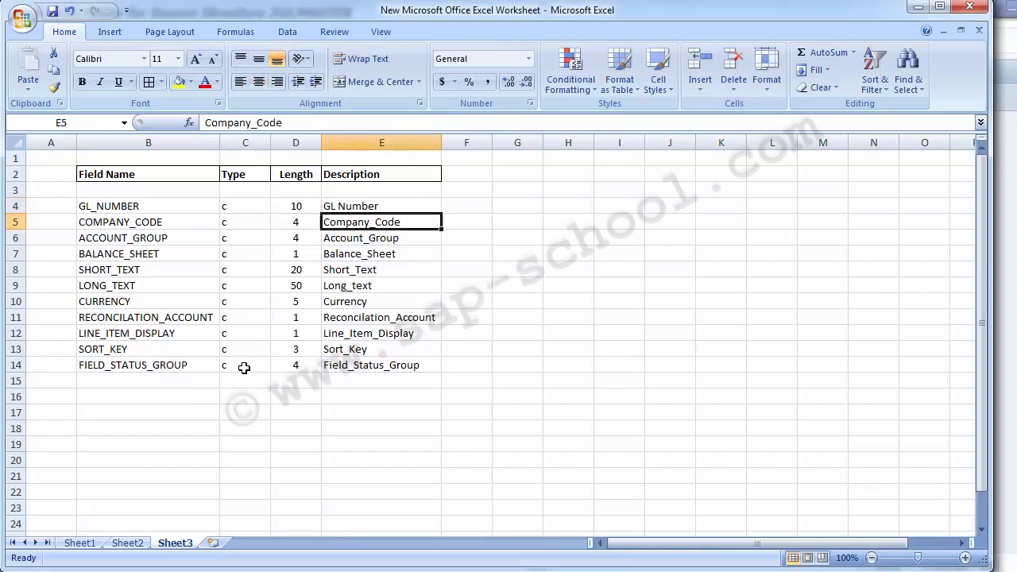
key("Left")
key("Left")
key("Left")
key("Left")
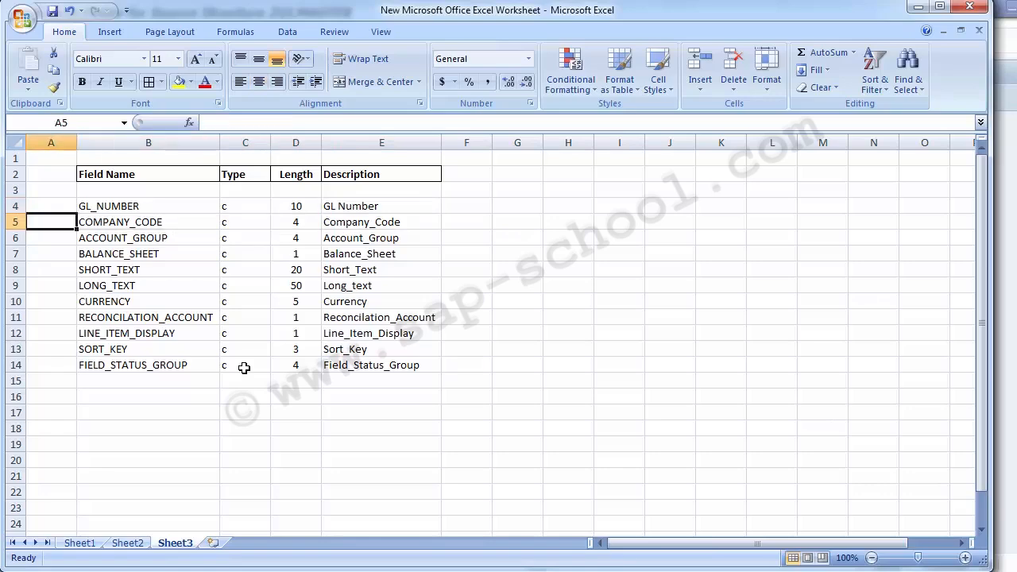
key("Right")
key("Up")
Switch to SAP, save the ZGLMASTER source fields table and return to the Change Source Fields overview
key("alt+Tab")
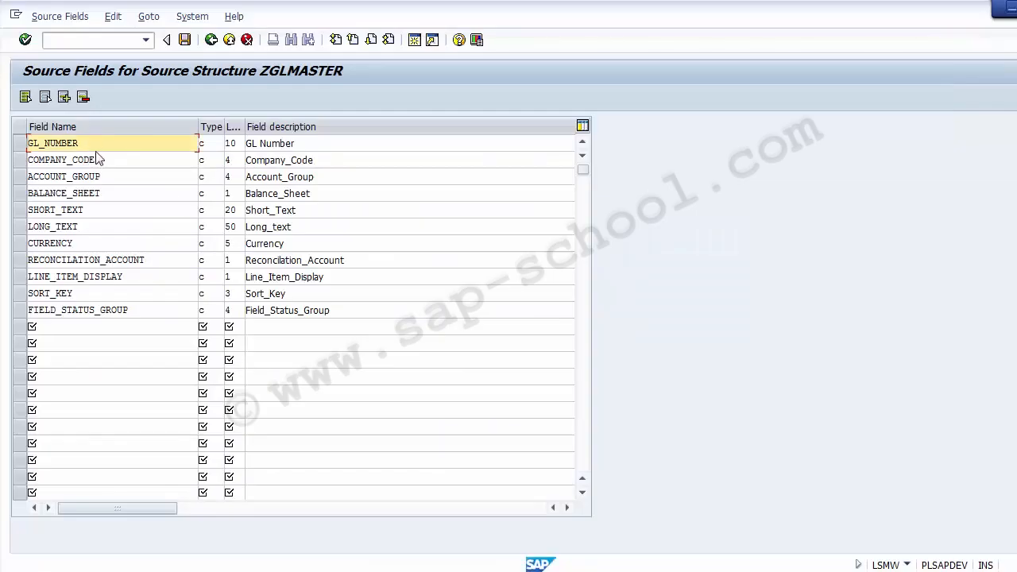
left_click(184, 40)
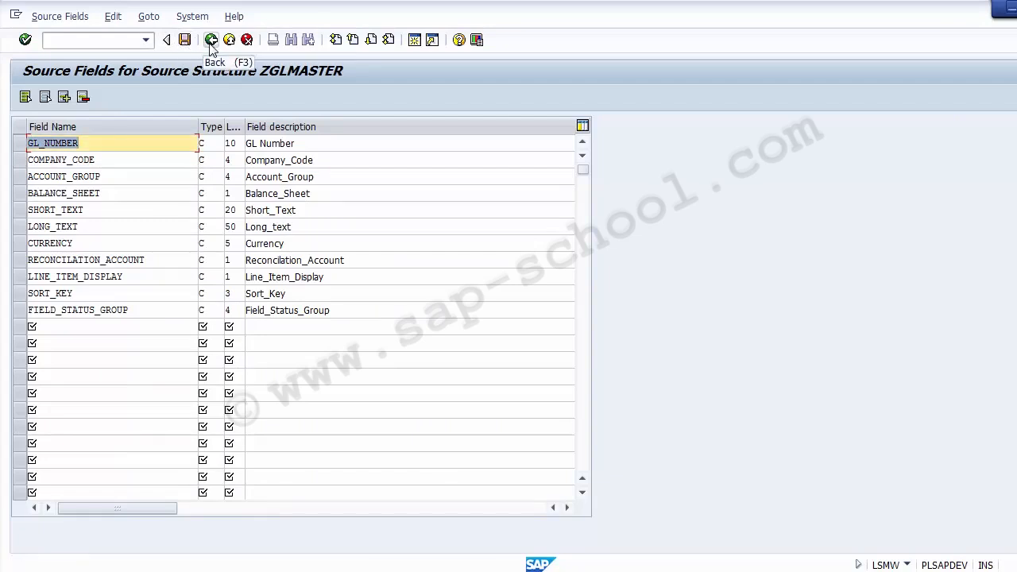
left_click(211, 42)
left_click(211, 41)
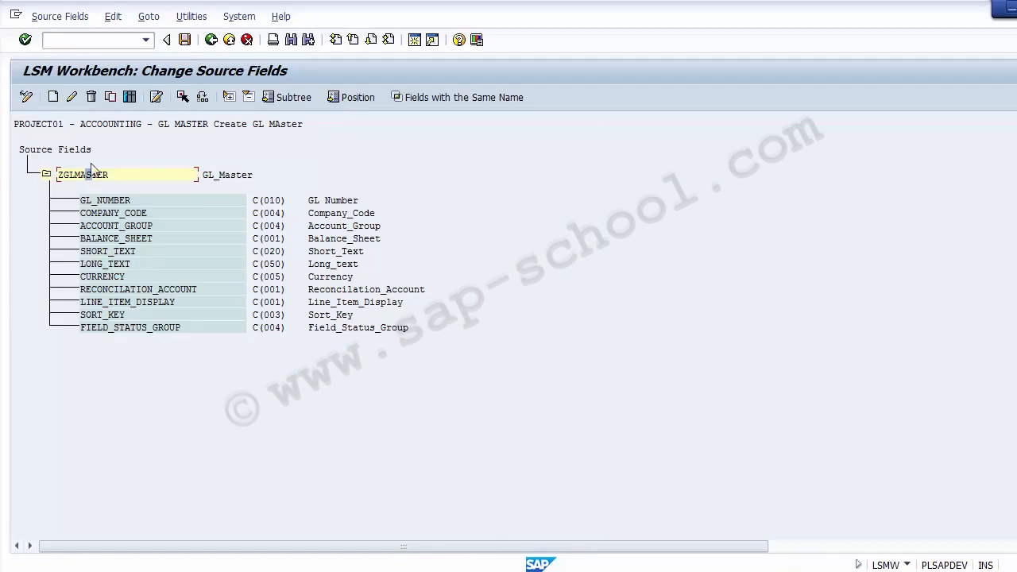
Check the source fields listed under ZGLMASTER, save them and return to the LSMW process steps
left_click(64, 157)
left_click(258, 203)
left_click(175, 212)
left_click(253, 217)
left_click(275, 215)
left_click(184, 42)
left_click(211, 40)
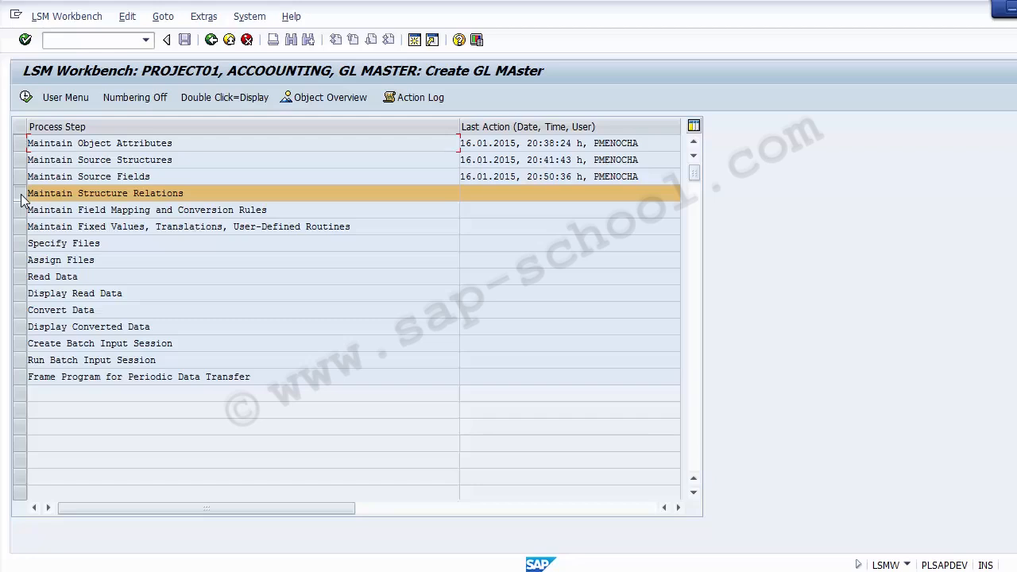
Run Maintain Structure Relations in change mode and save the relation between ZFS00 and ZGLMASTER, returning to the process steps
left_click(26, 98)
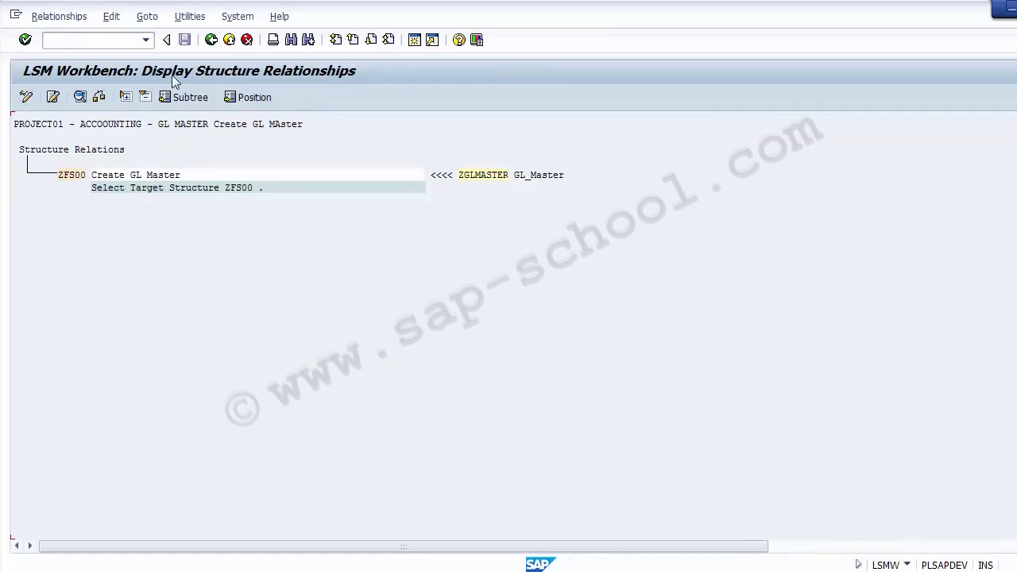
left_click(26, 97)
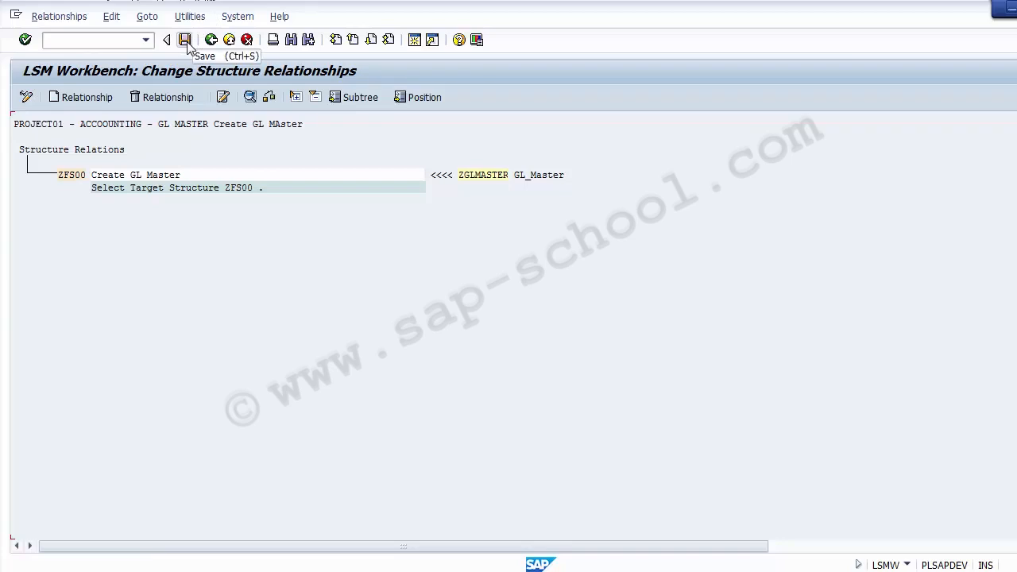
left_click(188, 44)
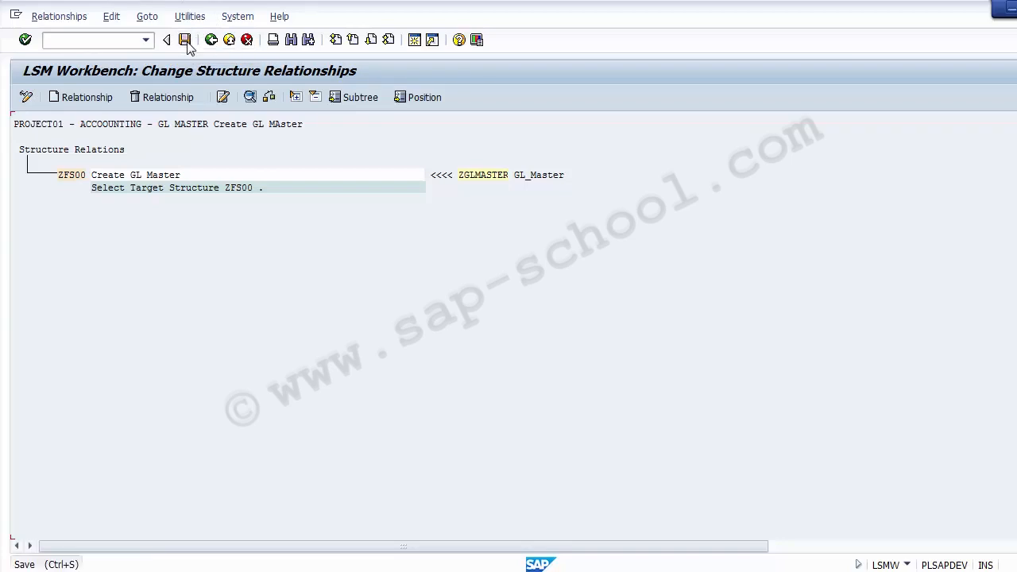
left_click(211, 41)
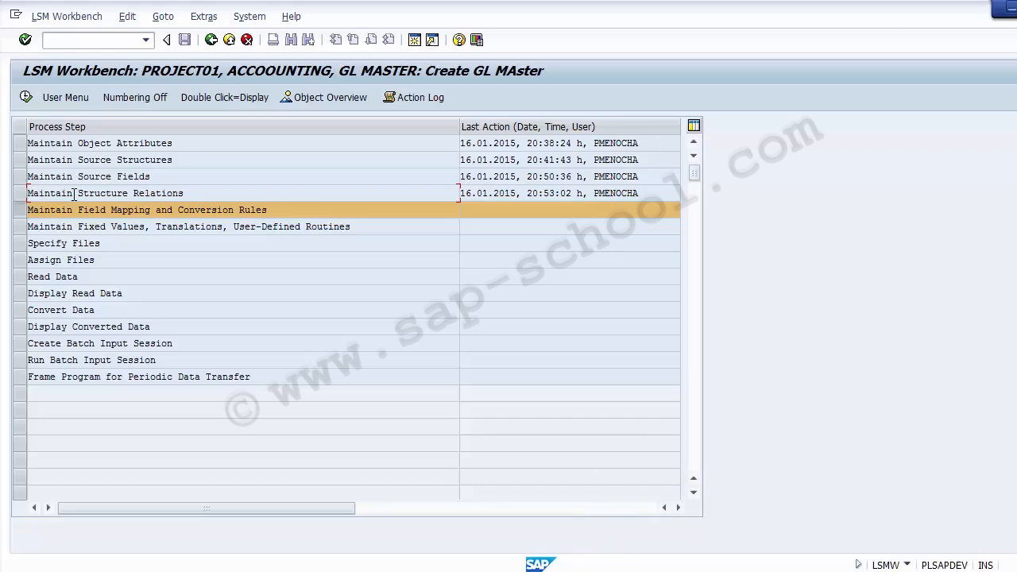
Open Maintain Field Mapping and Conversion Rules for GL MASTER and switch it to change mode
left_click(26, 98)
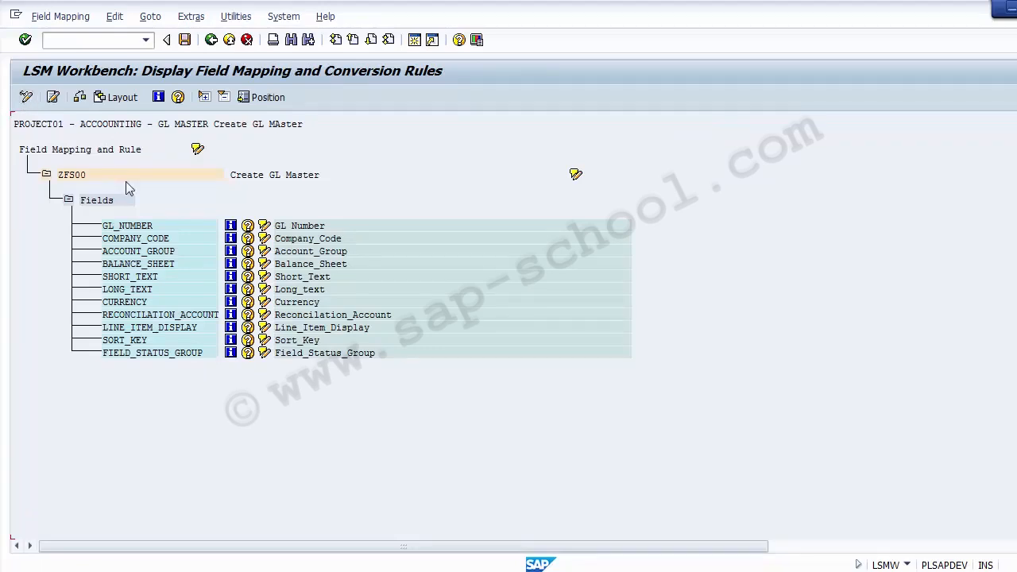
left_click(97, 200)
left_click(137, 315)
left_click(125, 227)
left_click(305, 229)
left_click(27, 99)
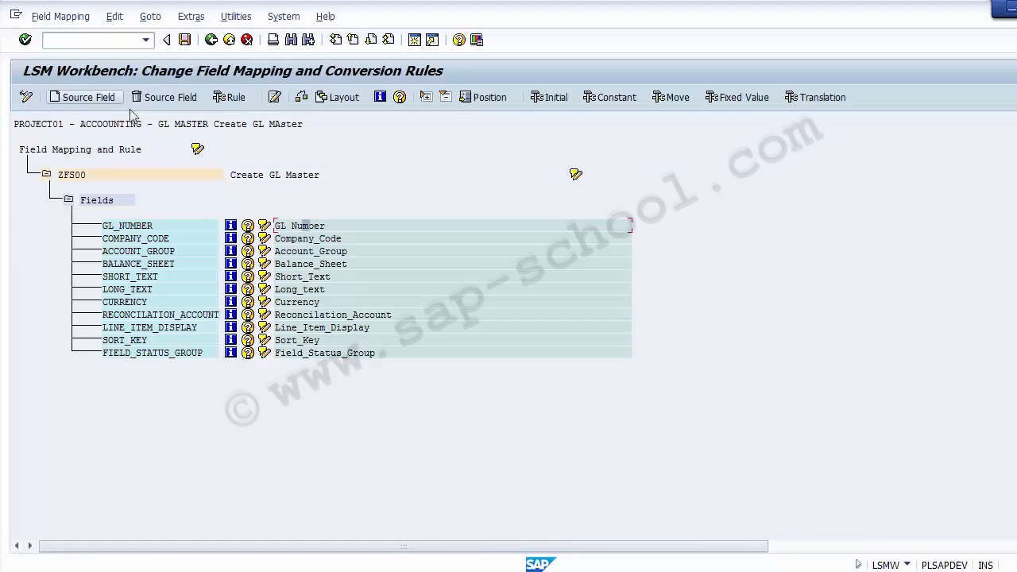
Go through the ZFS00 target fields from GL_NUMBER to FIELD_STATUS_GROUP that need source fields assigned
left_click(264, 228)
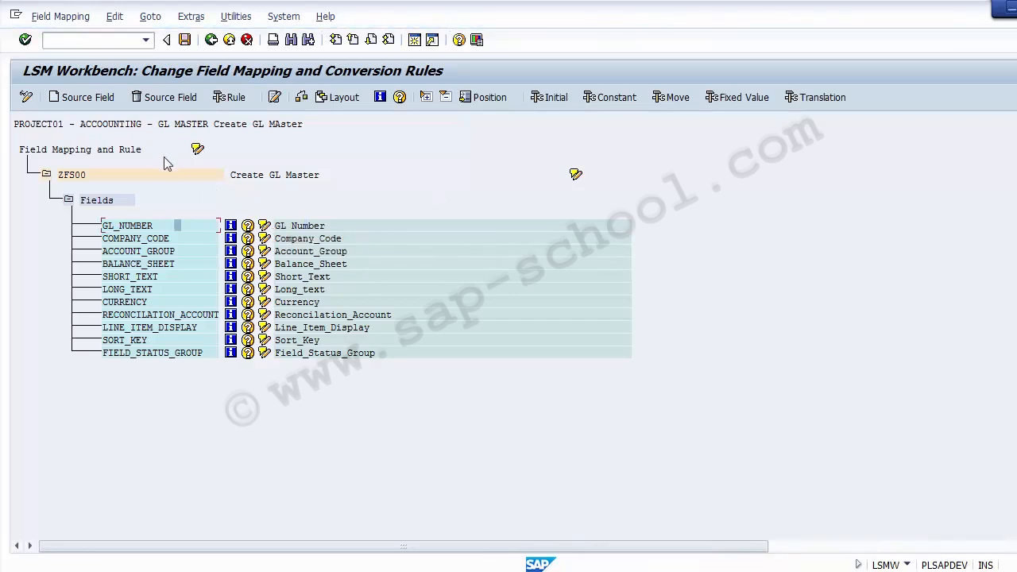
left_click(132, 240)
left_click(133, 251)
left_click(134, 264)
left_click(133, 277)
left_click(132, 291)
left_click(131, 304)
left_click(132, 315)
left_click(132, 353)
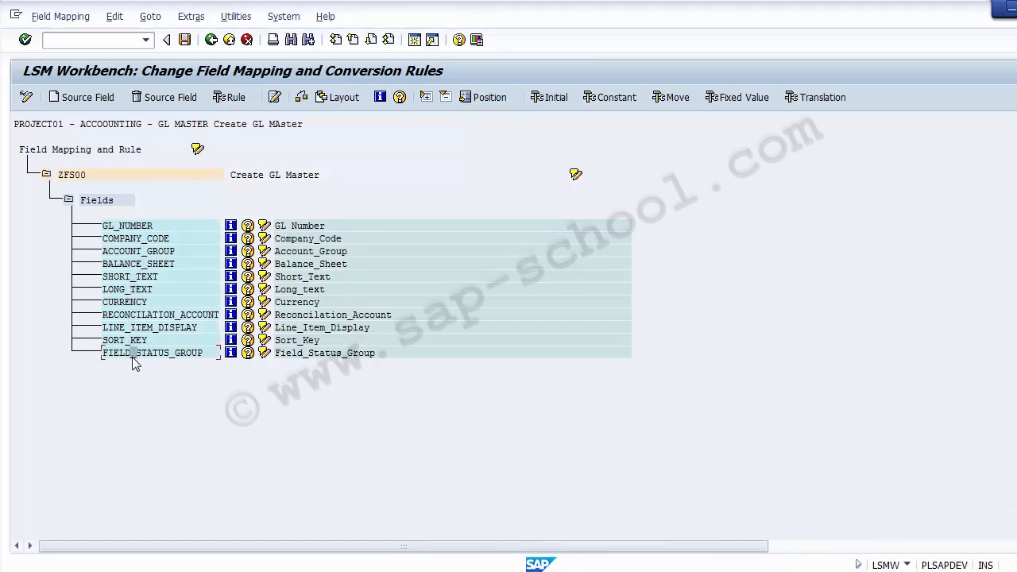
left_click(124, 226)
left_click(127, 239)
left_click(127, 251)
left_click(128, 264)
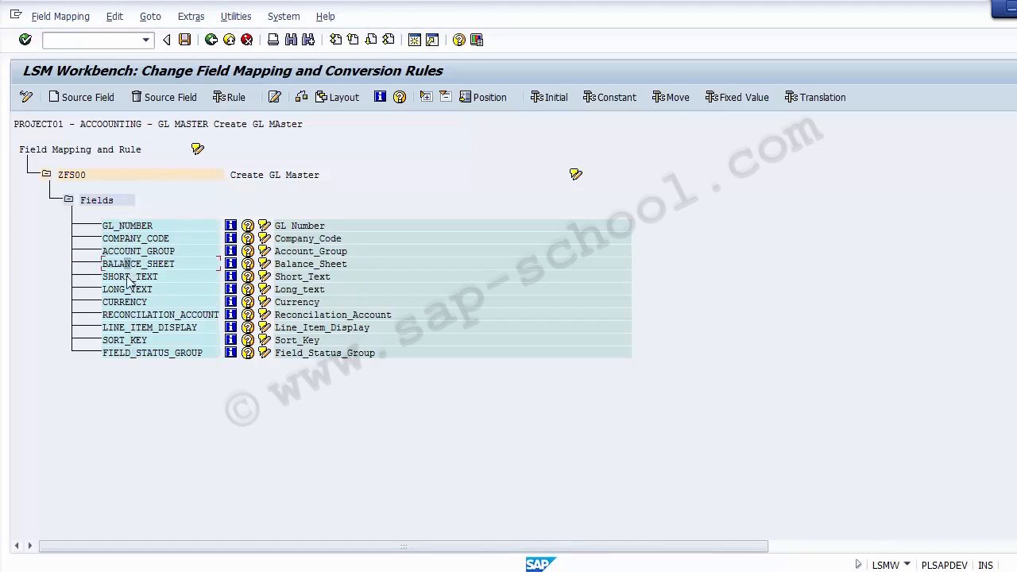
left_click(122, 228)
left_click(137, 239)
Assign source field ZGLMASTER-GL_NUMBER to the ZFS00 target field GL_NUMBER and check its transfer rule
left_click(137, 229)
left_click(77, 99)
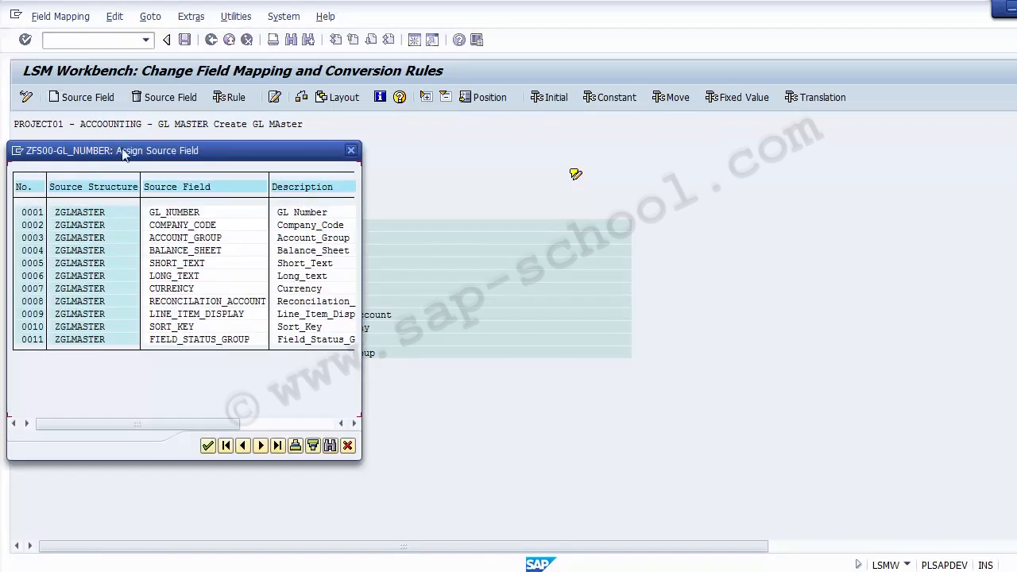
left_click_drag(114, 153, 466, 111)
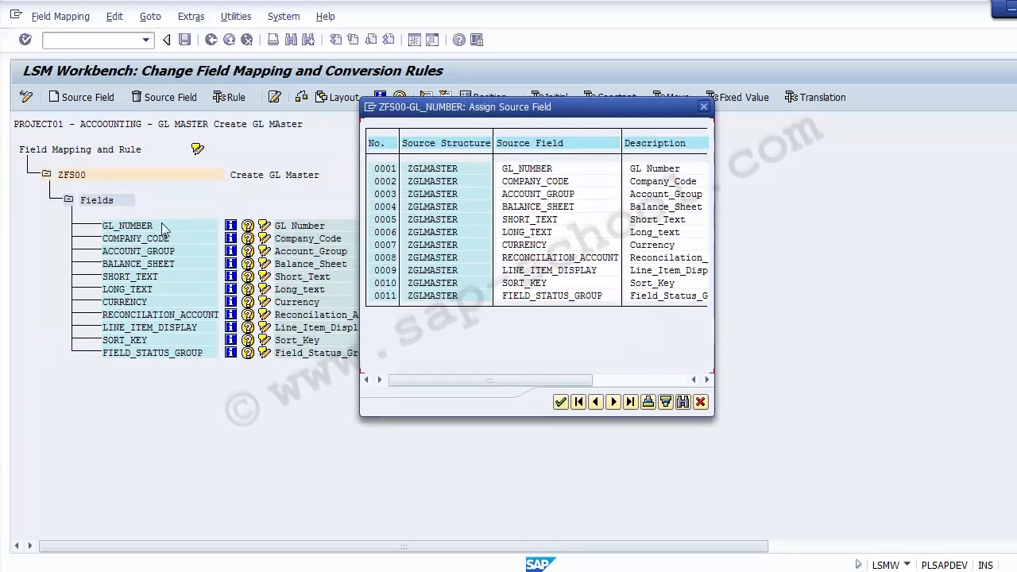
left_click(543, 169)
double_click(541, 169)
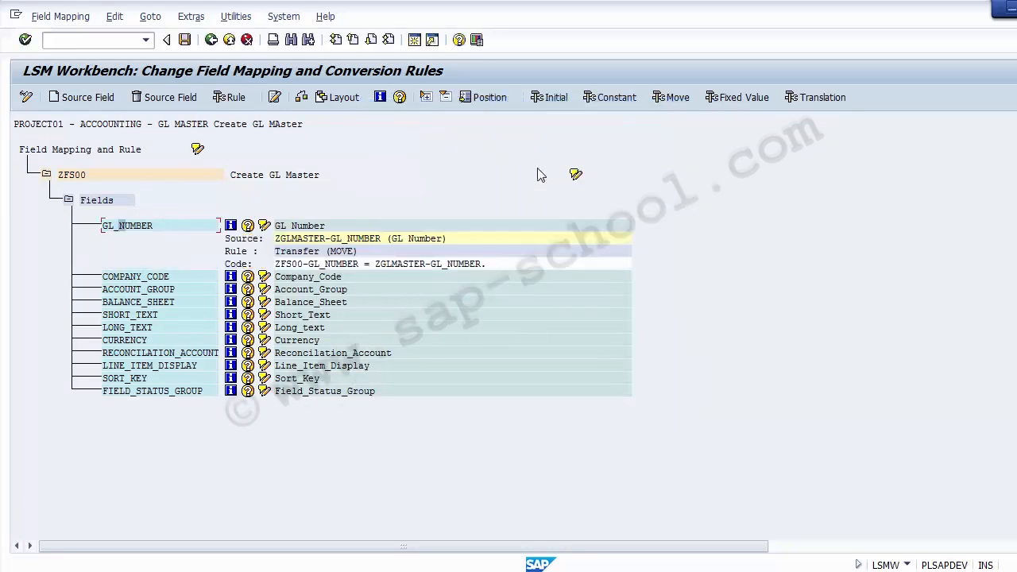
left_click(156, 226)
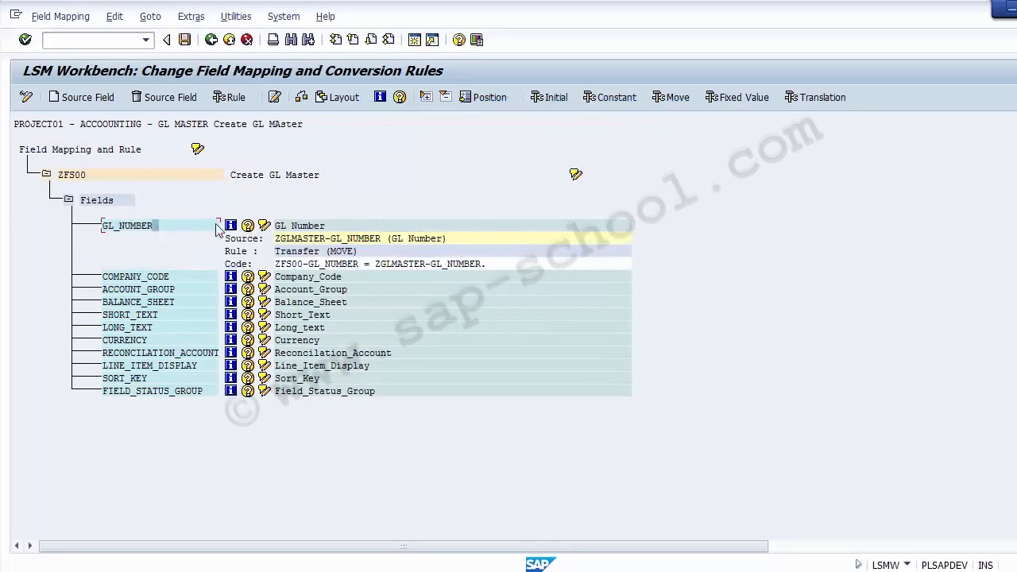
left_click(375, 251)
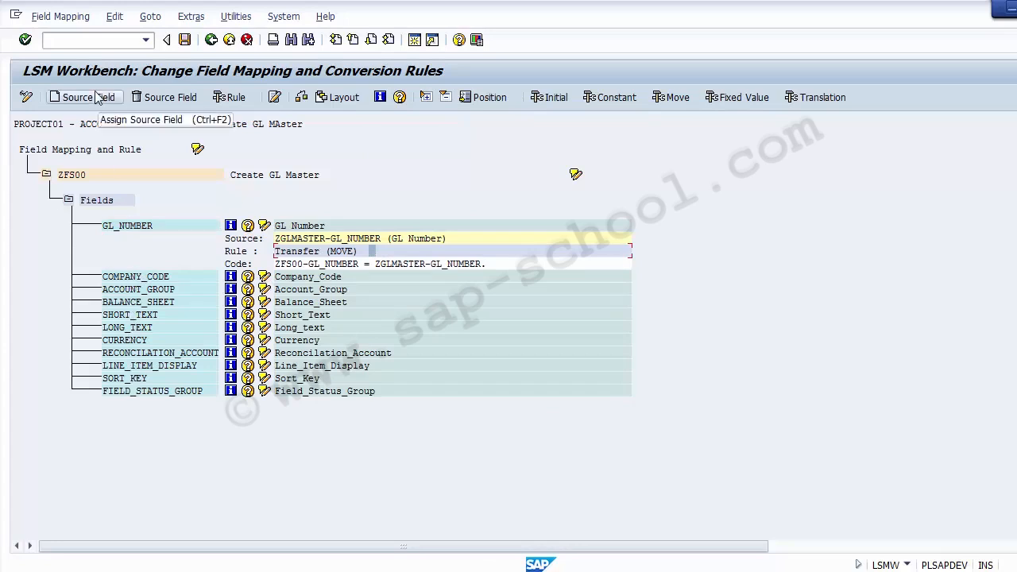
Assign source field ZGLMASTER-COMPANY_CODE to the ZFS00 target field COMPANY_CODE and check its transfer rule
left_click(130, 280)
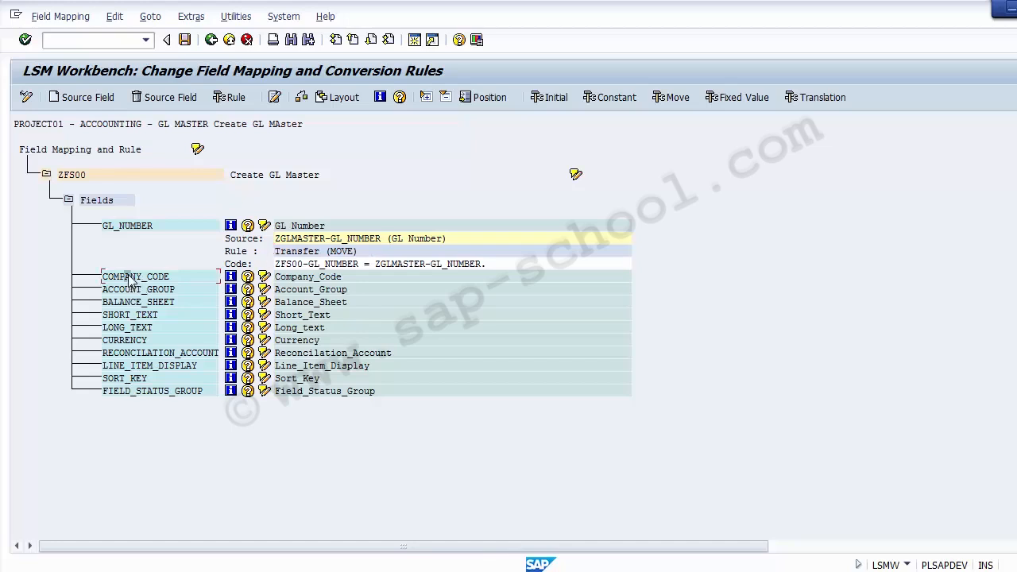
left_click(81, 101)
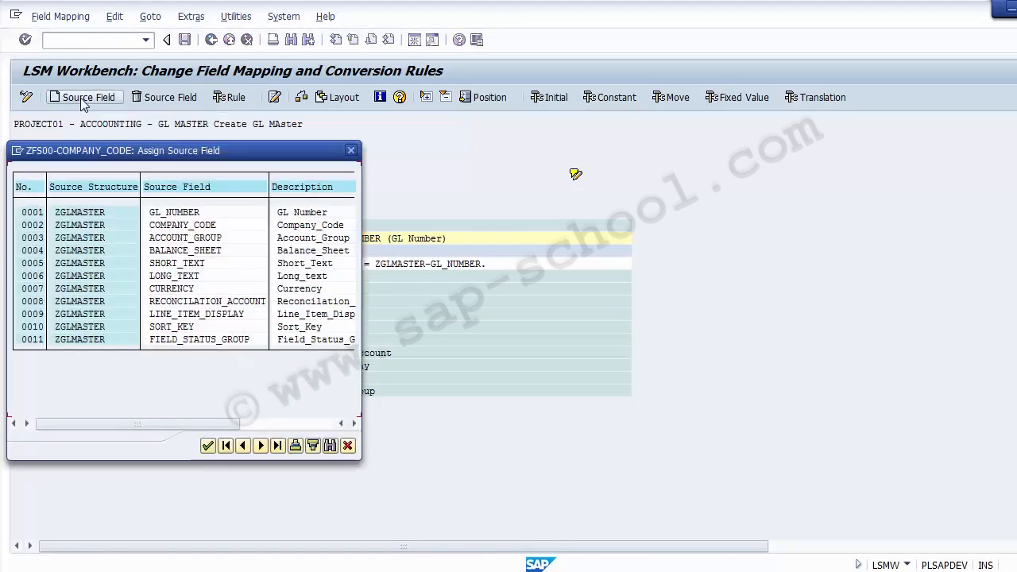
mouse_move(172, 153)
left_mouse_down()
mouse_move(328, 104)
mouse_move(484, 33)
left_mouse_up()
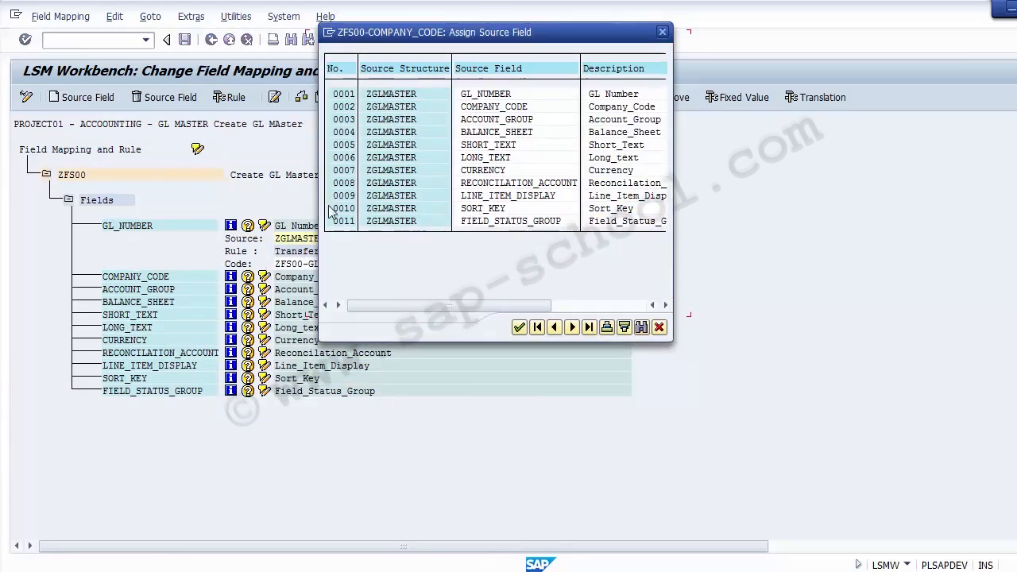
left_click(508, 108)
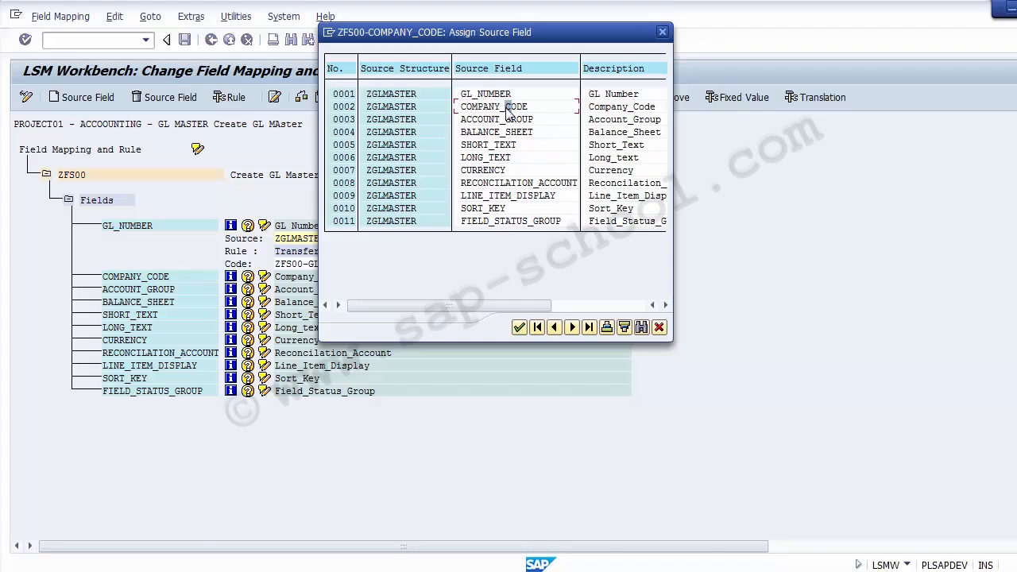
double_click(487, 108)
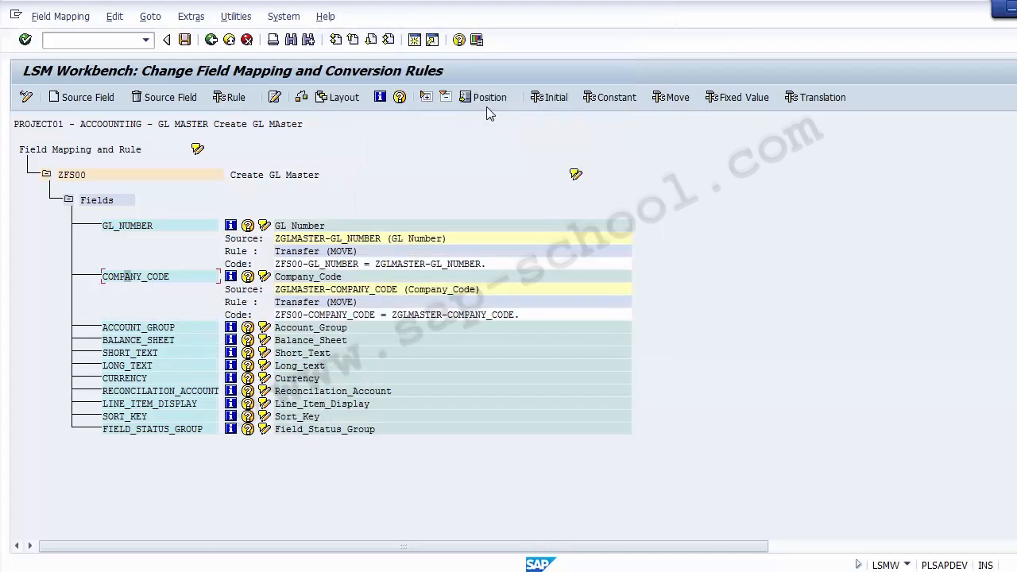
left_click(366, 303)
key("Down")
Assign source field ZGLMASTER-ACCOUNT_GROUP to the ZFS00 target field ACCOUNT_GROUP
left_click(127, 330)
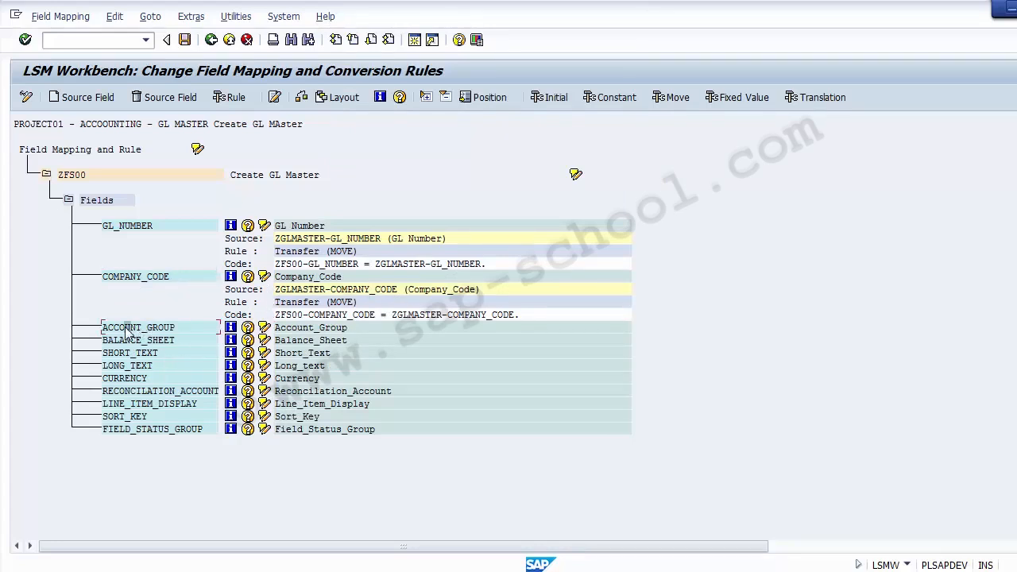
left_click(85, 101)
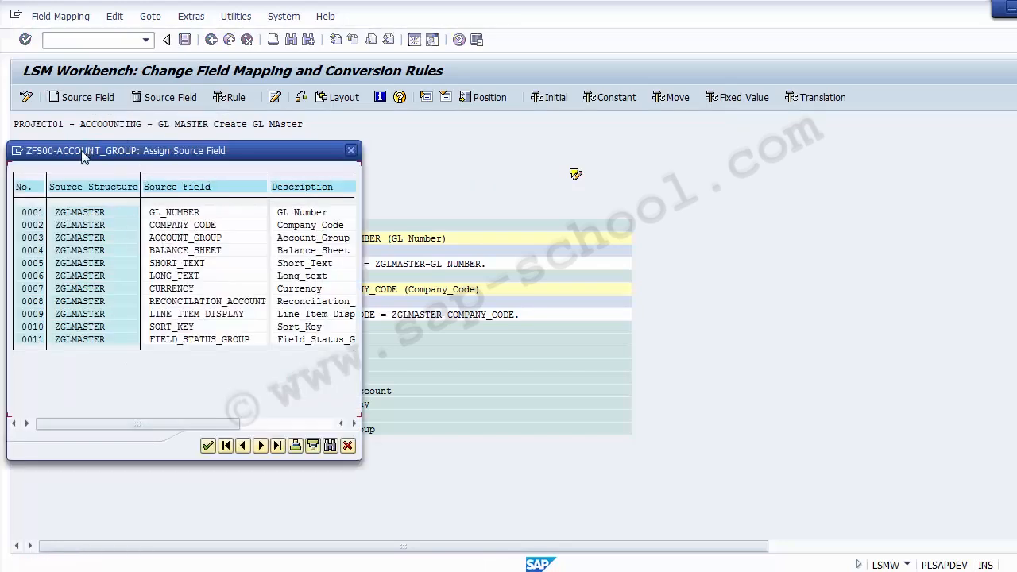
left_click_drag(89, 152, 388, 132)
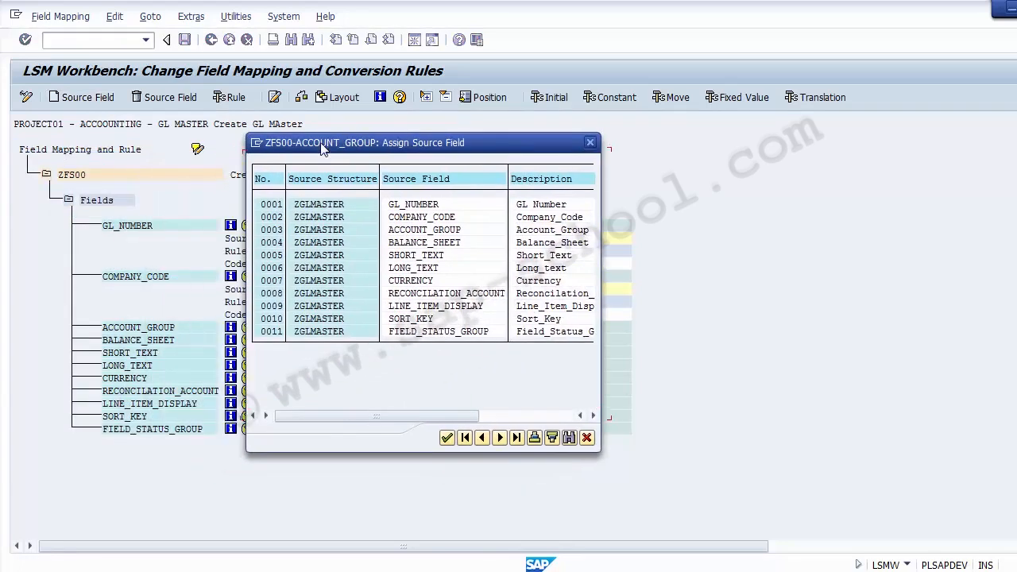
left_click(421, 232)
double_click(427, 229)
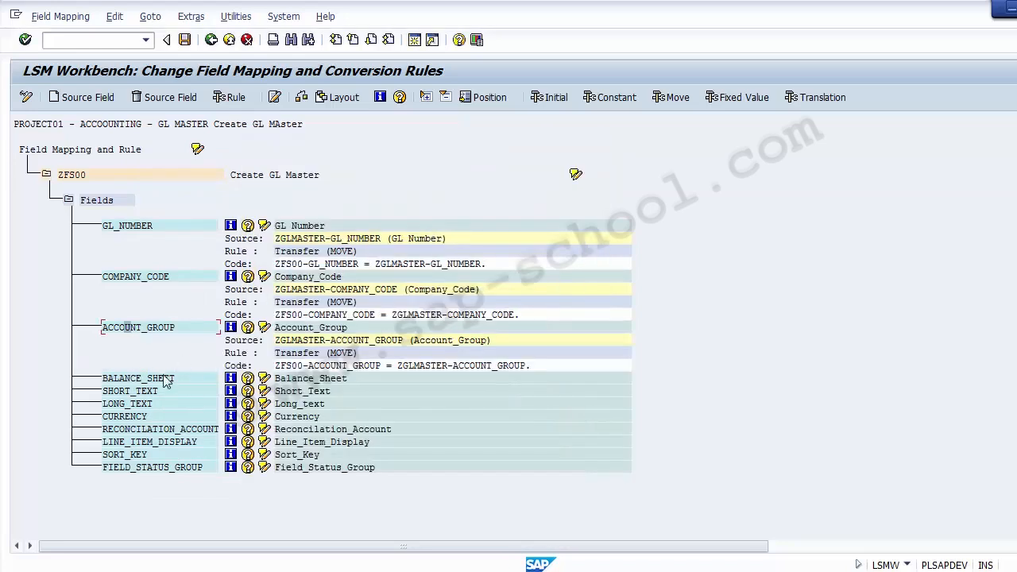
Assign the ZGLMASTER source fields BALANCE_SHEET and SHORT_TEXT to the ZFS00 target fields of the same names
left_click(132, 378)
left_click(80, 97)
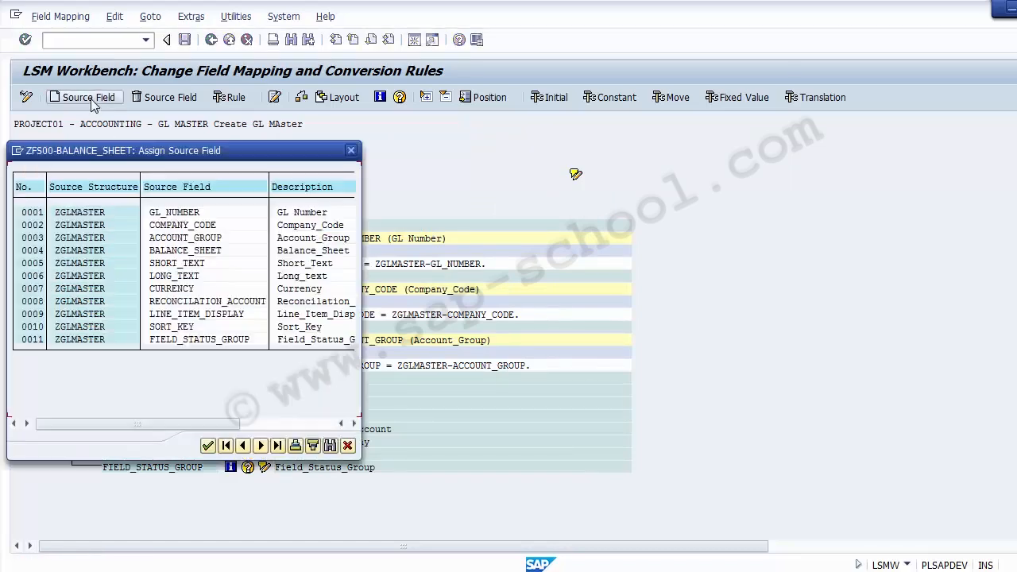
double_click(183, 250)
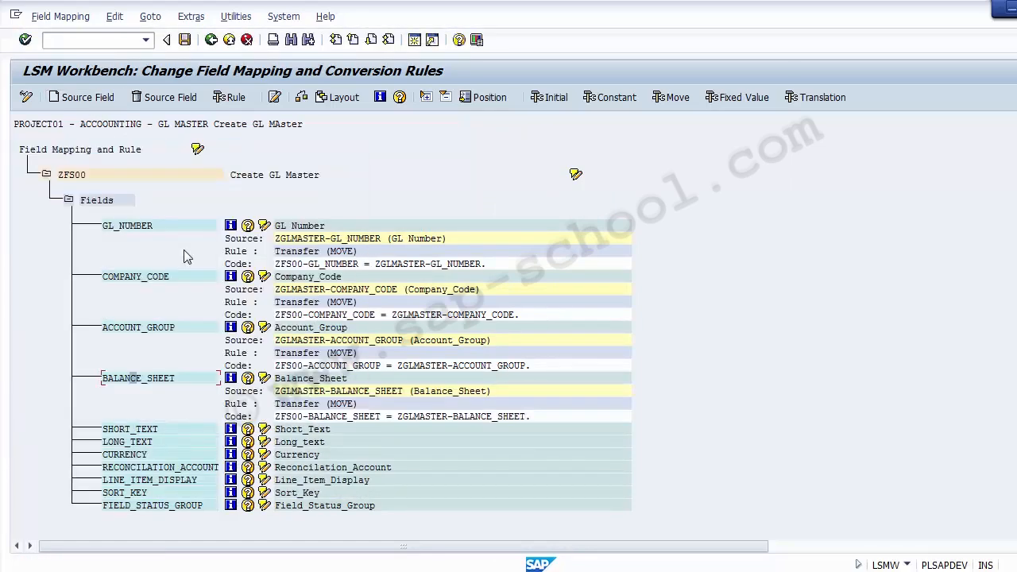
left_click(132, 430)
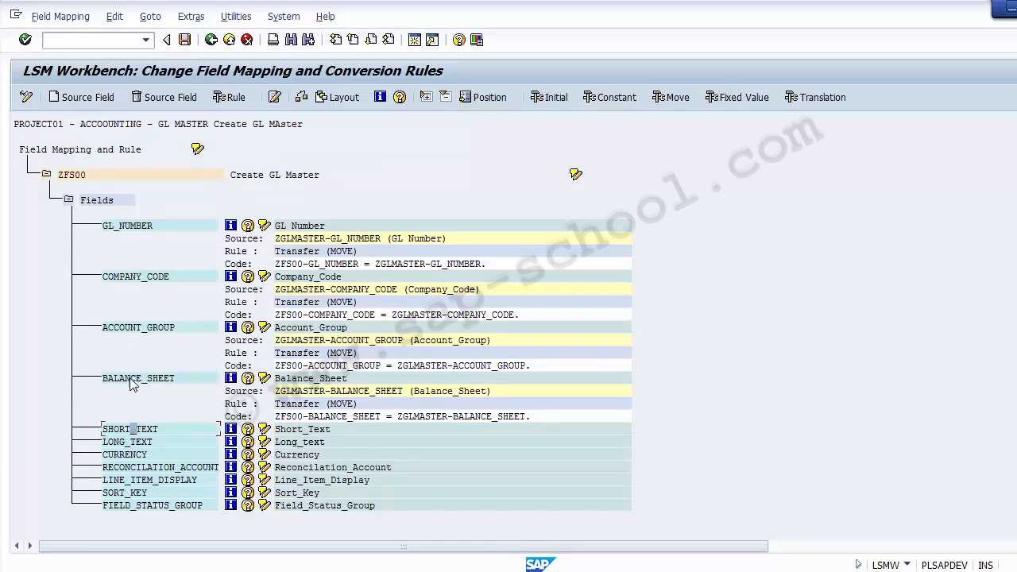
left_click(77, 101)
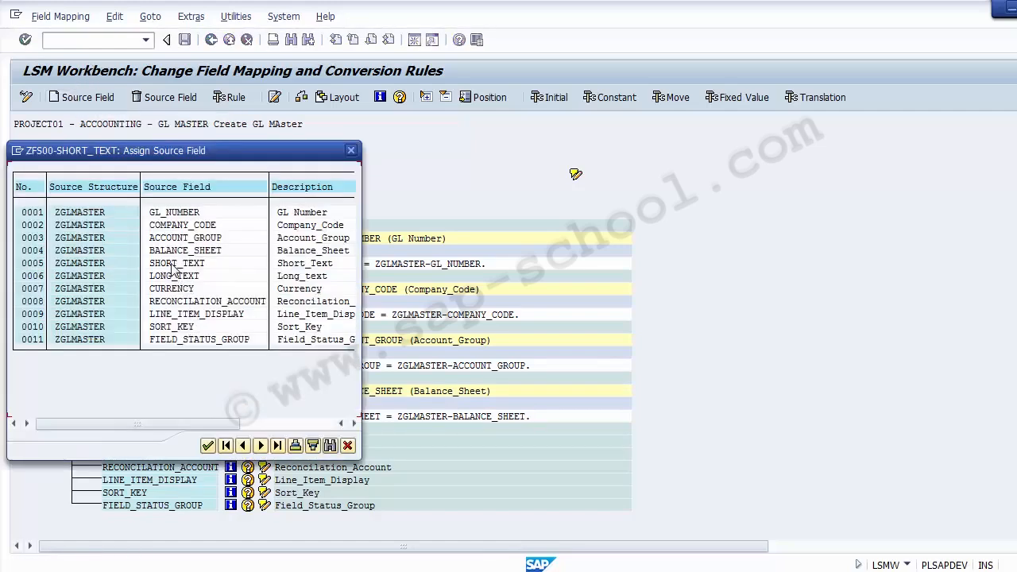
double_click(174, 266)
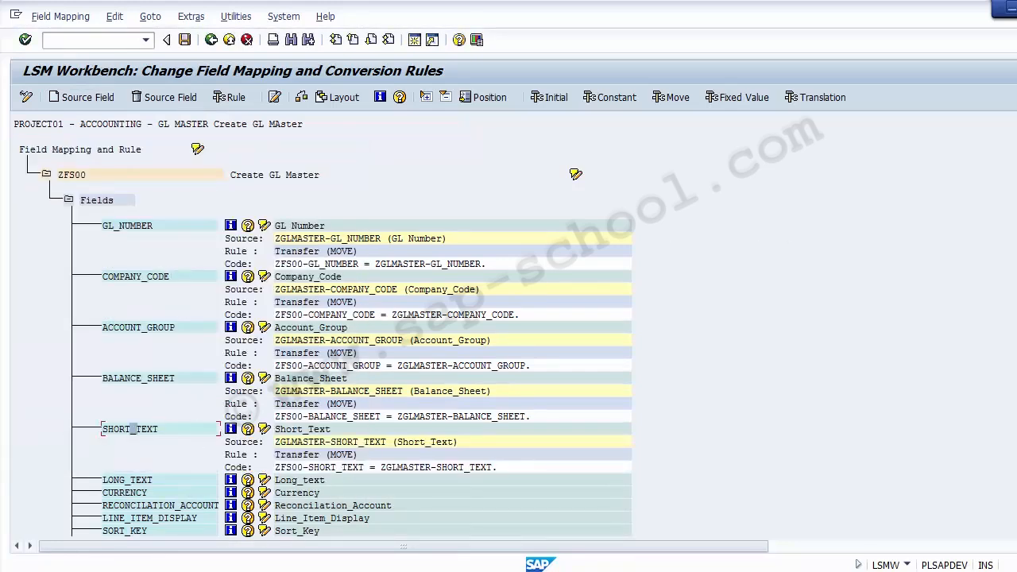
Assign the ZGLMASTER source fields LONG_TEXT and CURRENCY to the ZFS00 target fields of the same names
scroll(595, 421, "down", 1)
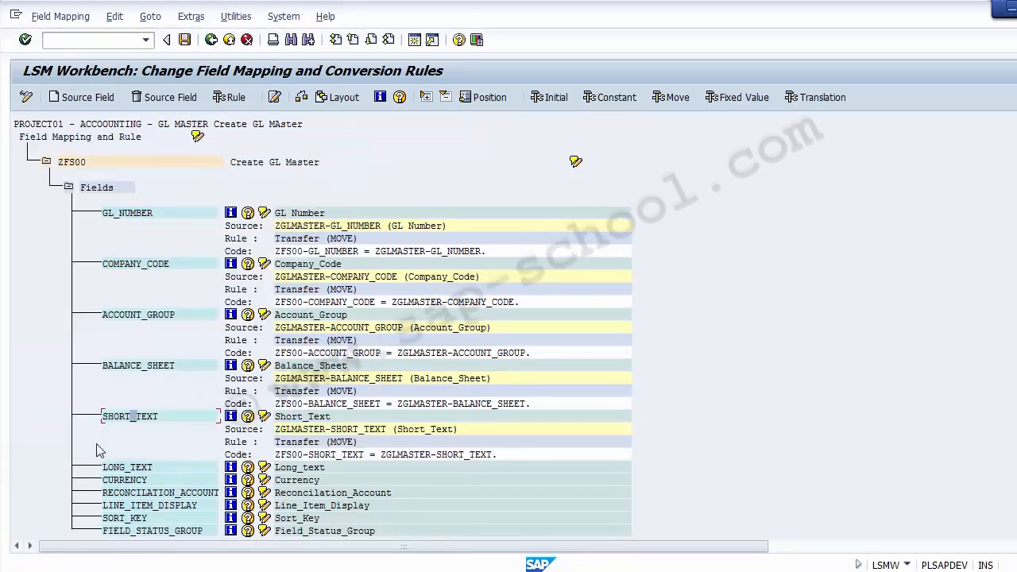
left_click(125, 469)
left_click(87, 97)
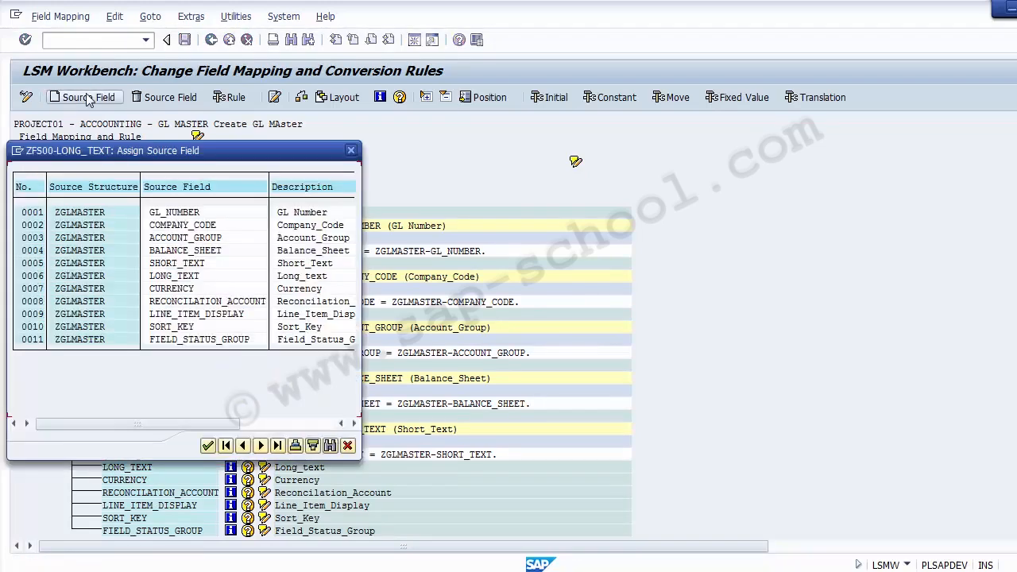
double_click(179, 275)
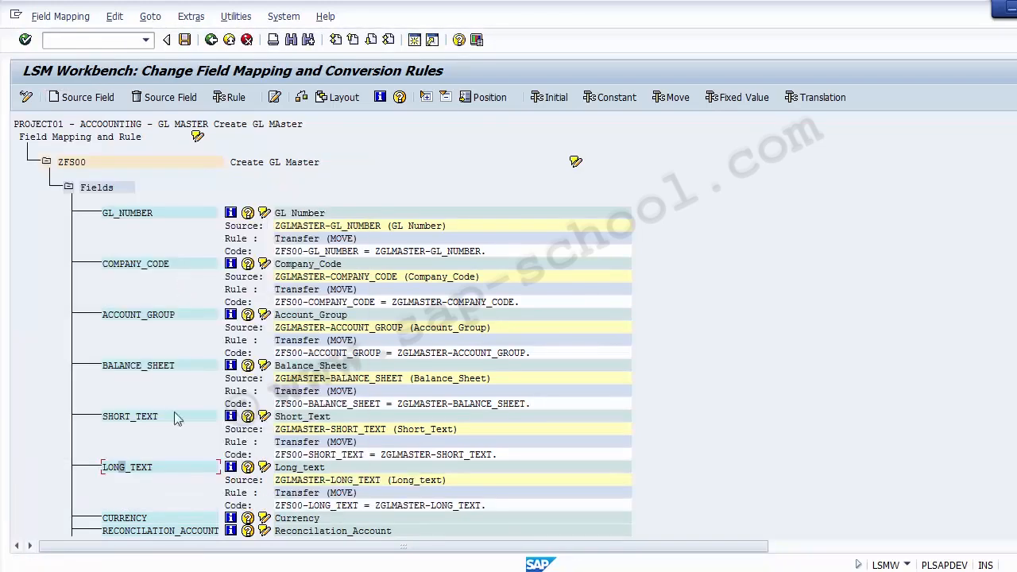
left_click(129, 519)
left_click(87, 97)
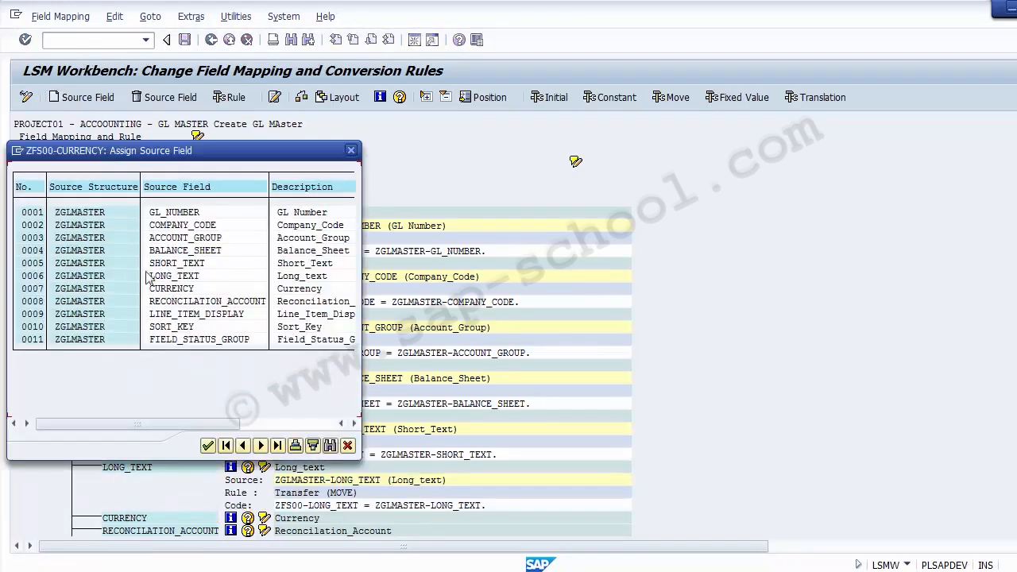
left_click(172, 291)
double_click(172, 290)
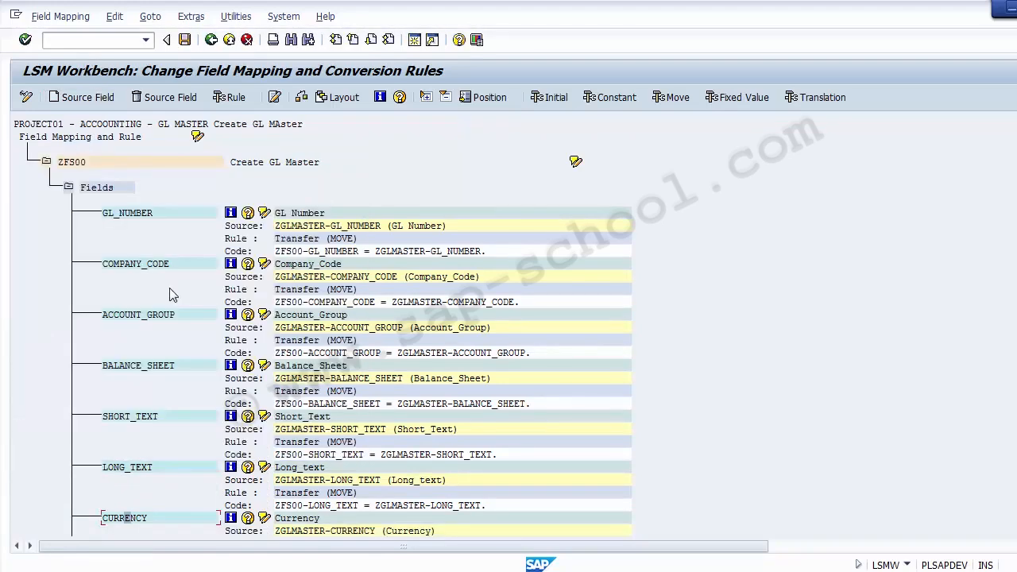
scroll(325, 367, "down", 10)
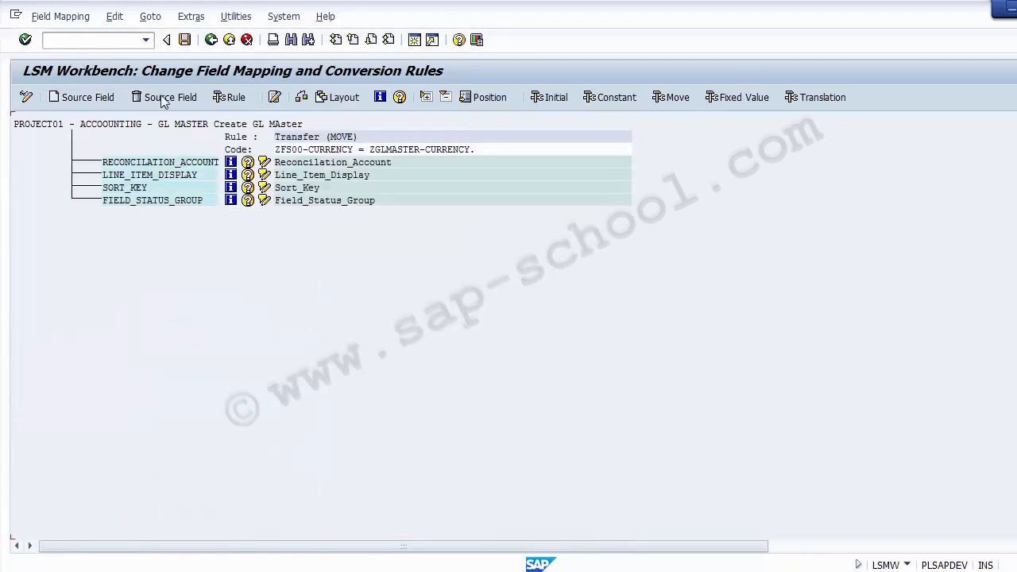
Assign the ZGLMASTER source fields RECONCILATION_ACCOUNT and LINE_ITEM_DISPLAY to the ZFS00 target fields of the same names
left_click(89, 100)
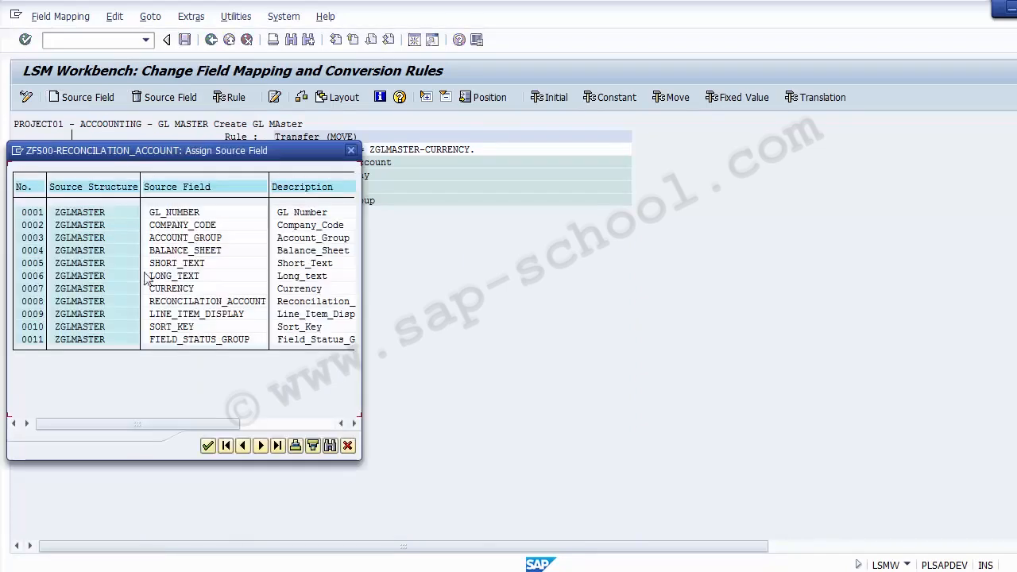
double_click(182, 303)
left_click(131, 213)
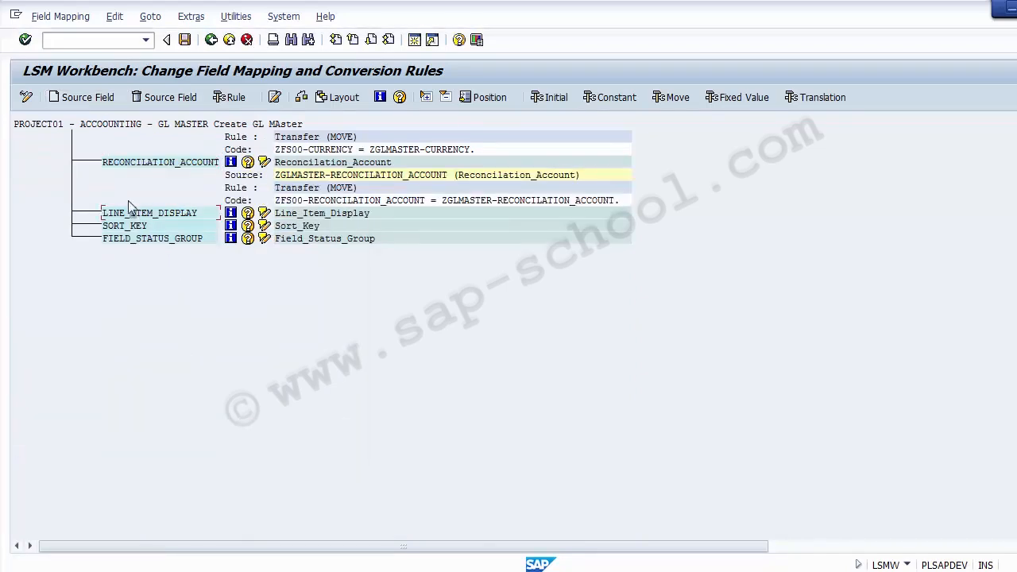
left_click(80, 97)
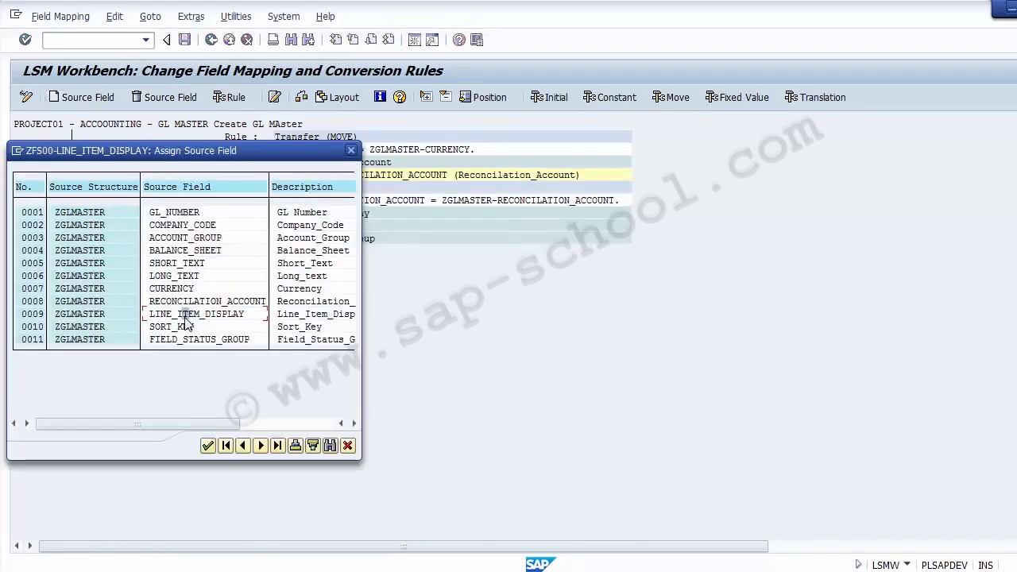
double_click(186, 314)
Assign the ZGLMASTER source fields SORT_KEY and FIELD_STATUS_GROUP to the ZFS00 target fields of the same names
left_click(132, 264)
left_click(84, 98)
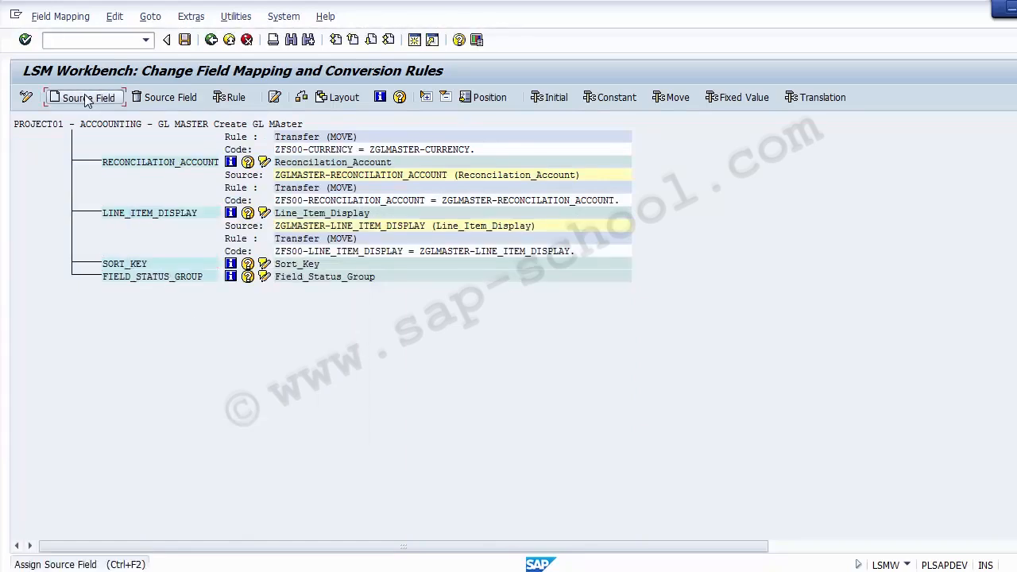
double_click(167, 326)
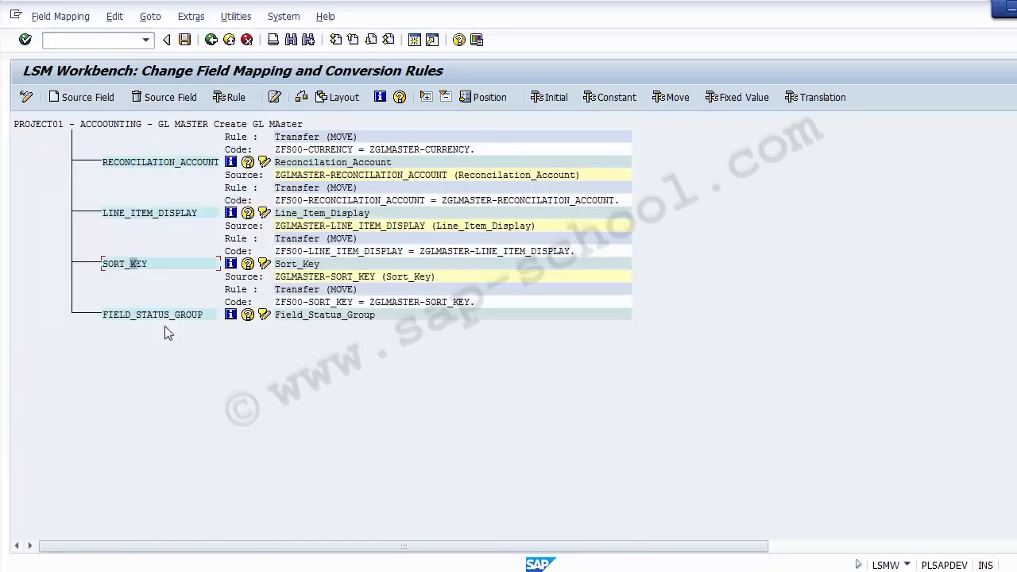
left_click(145, 315)
left_click(85, 98)
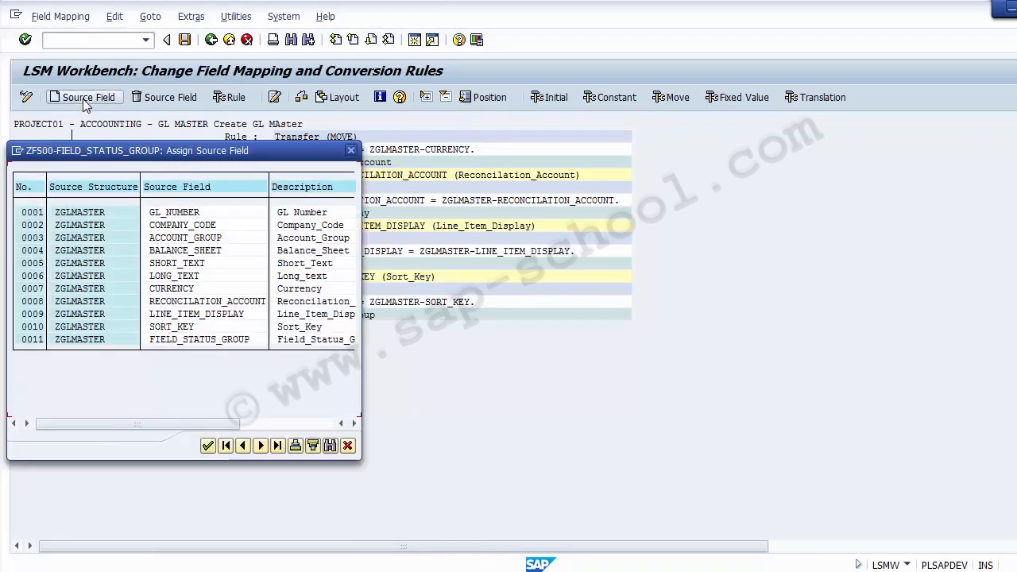
double_click(184, 339)
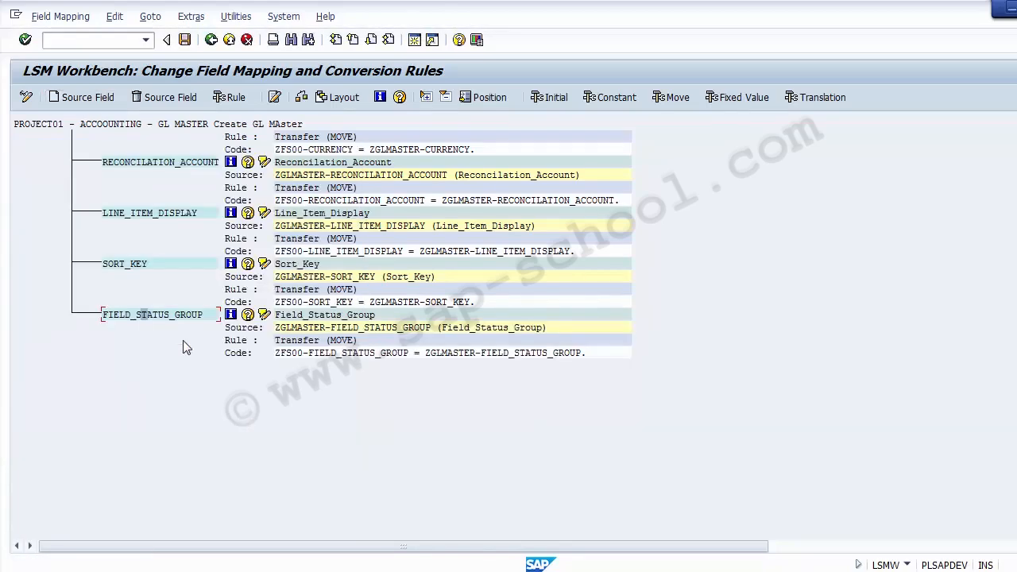
Save the completed ZFS00 field mapping and return to the LSMW process step list
left_click(1016, 226)
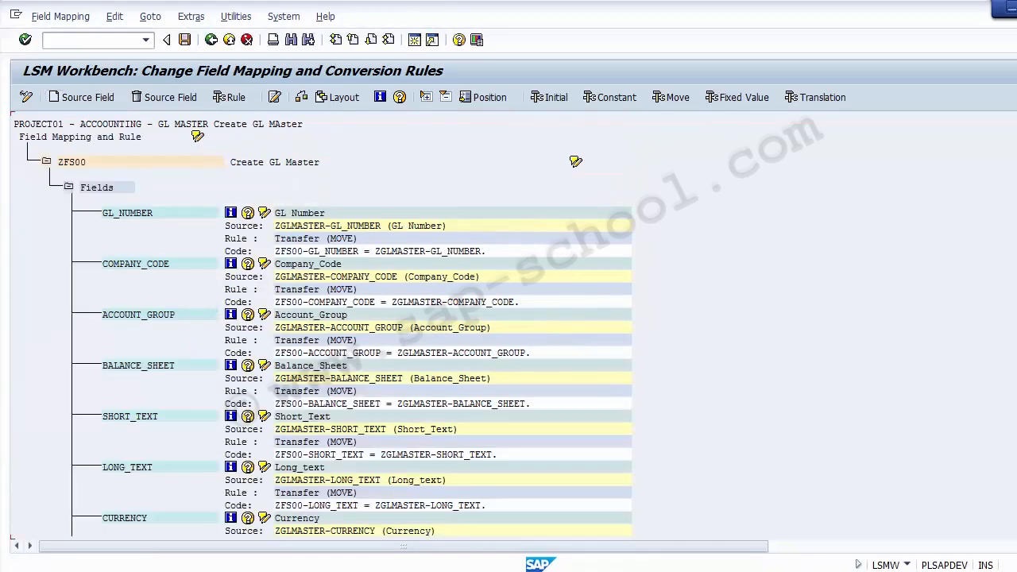
left_click(1016, 123)
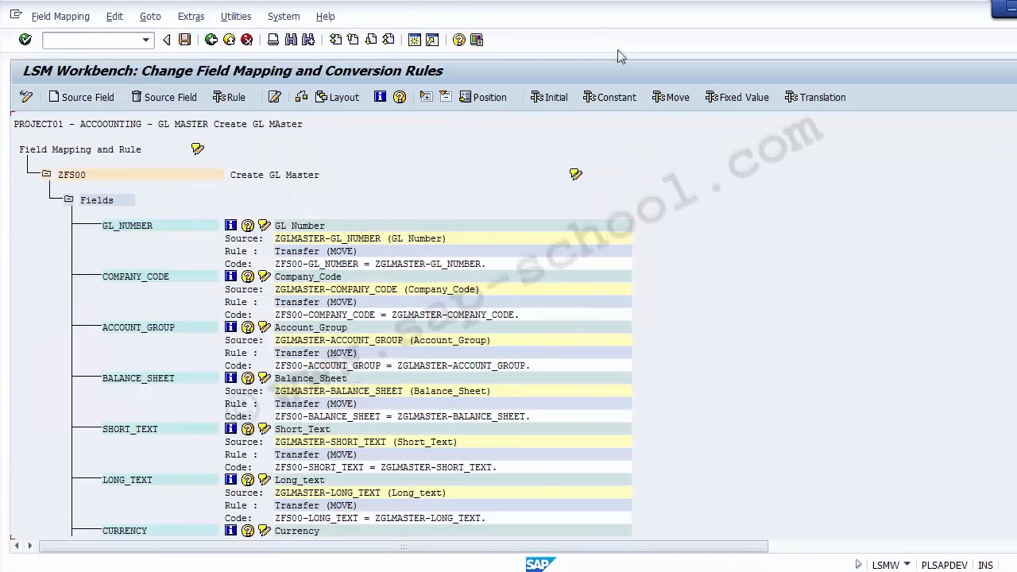
left_click(185, 39)
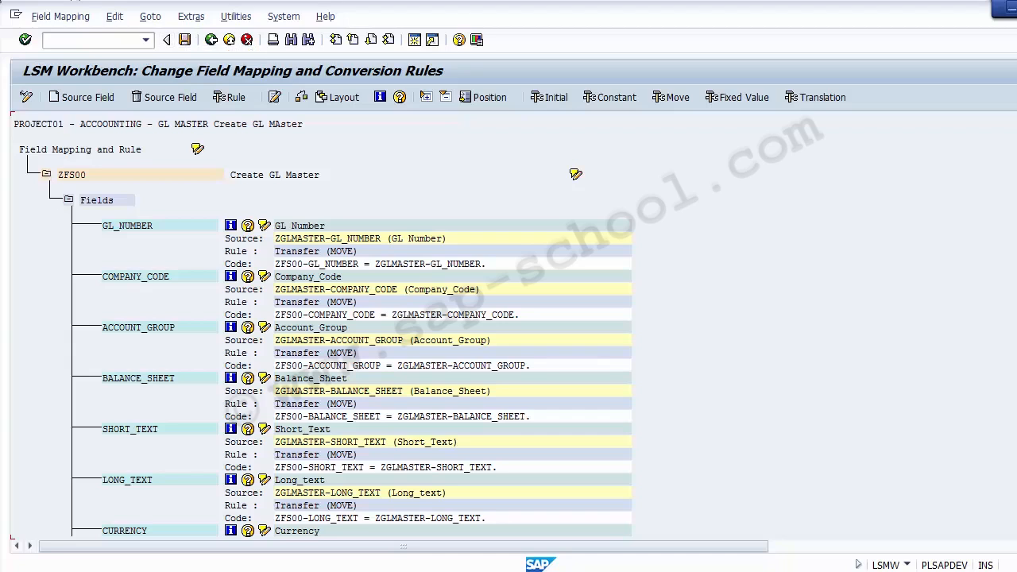
left_click(185, 40)
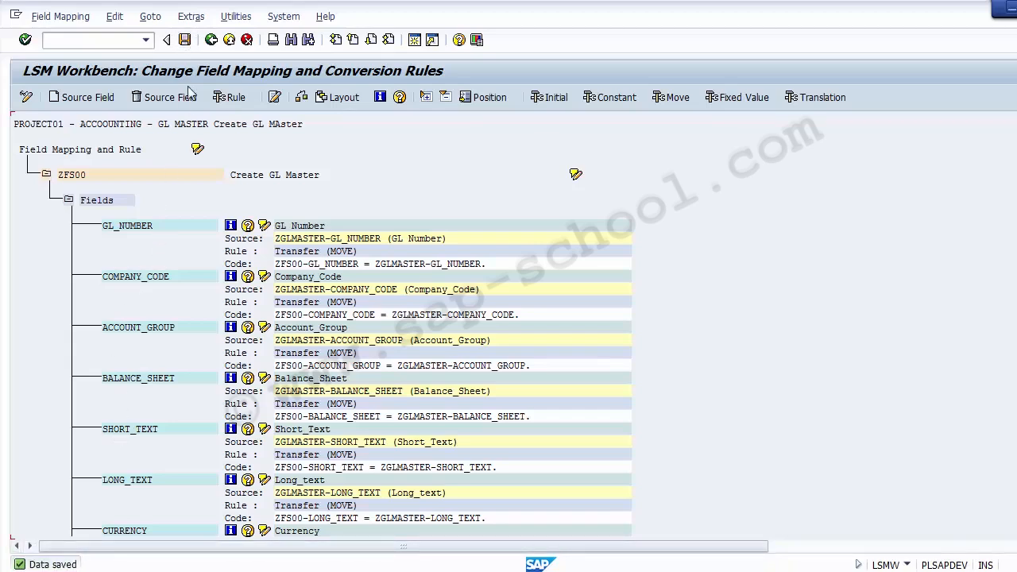
left_click(206, 45)
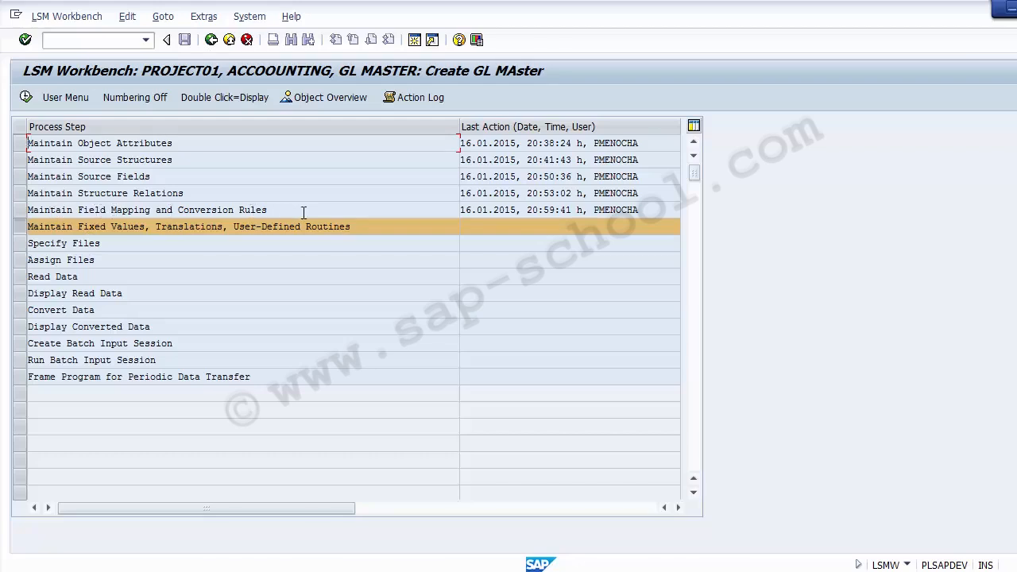
Open the process step Maintain Fixed Values, Translations, User-Defined Routines
left_click_drag(268, 209, 381, 230)
left_click(48, 228)
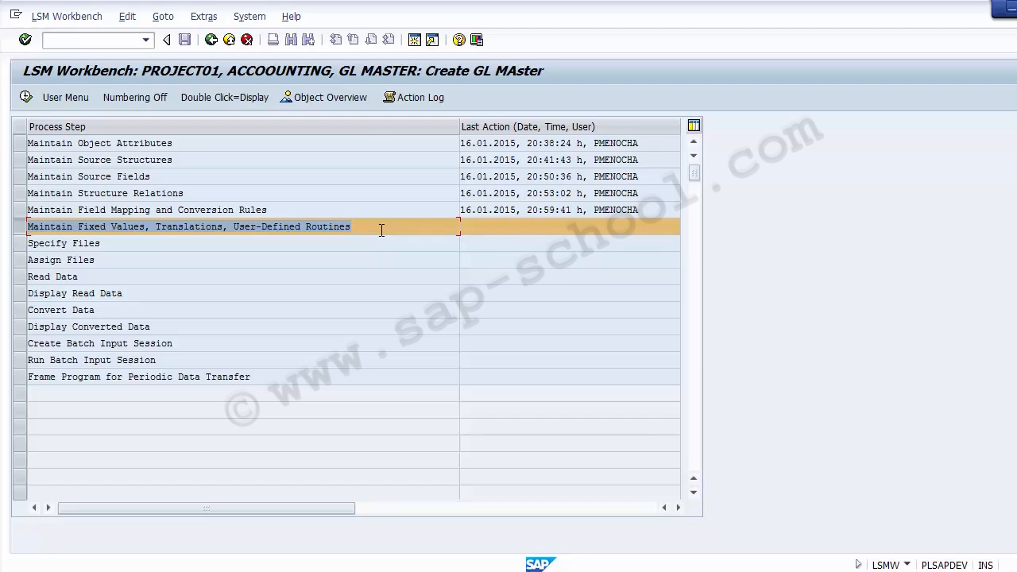
left_click(26, 97)
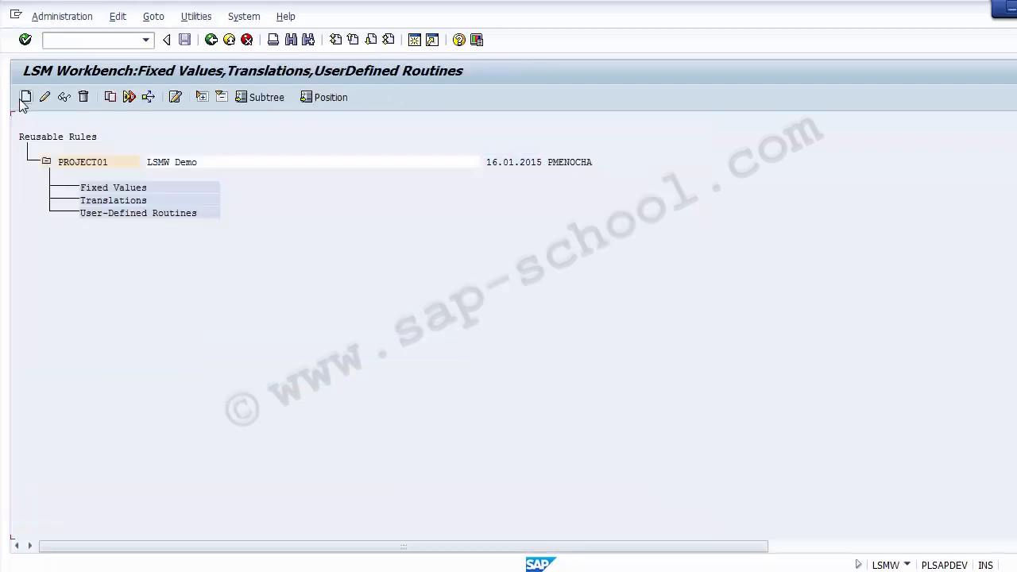
Create a fixed value named BUKRS with the description "Company COde" under PROJECT01's reusable rules
left_click(128, 202)
left_click(189, 189)
left_click(121, 188)
left_click(104, 189)
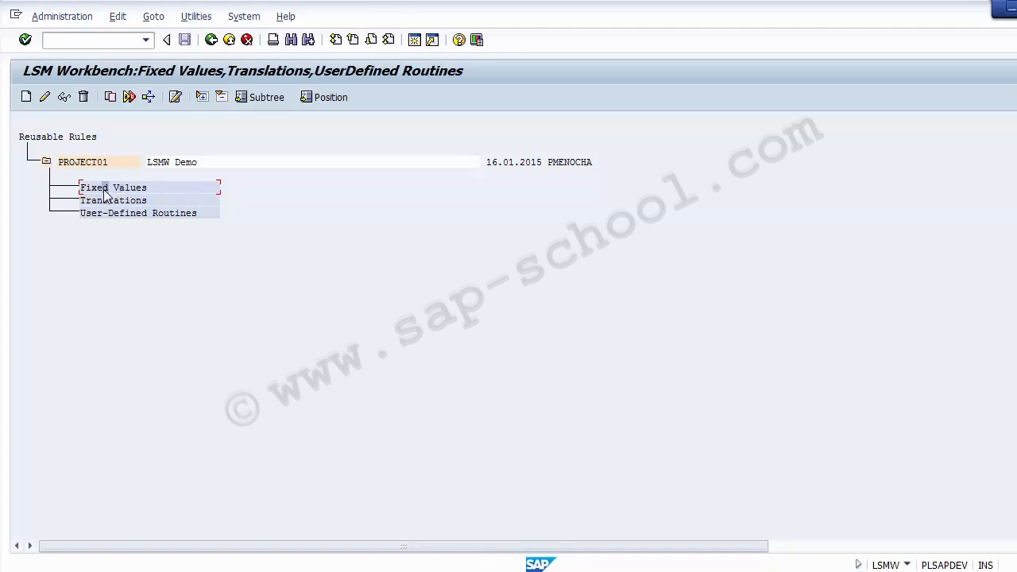
left_click(25, 97)
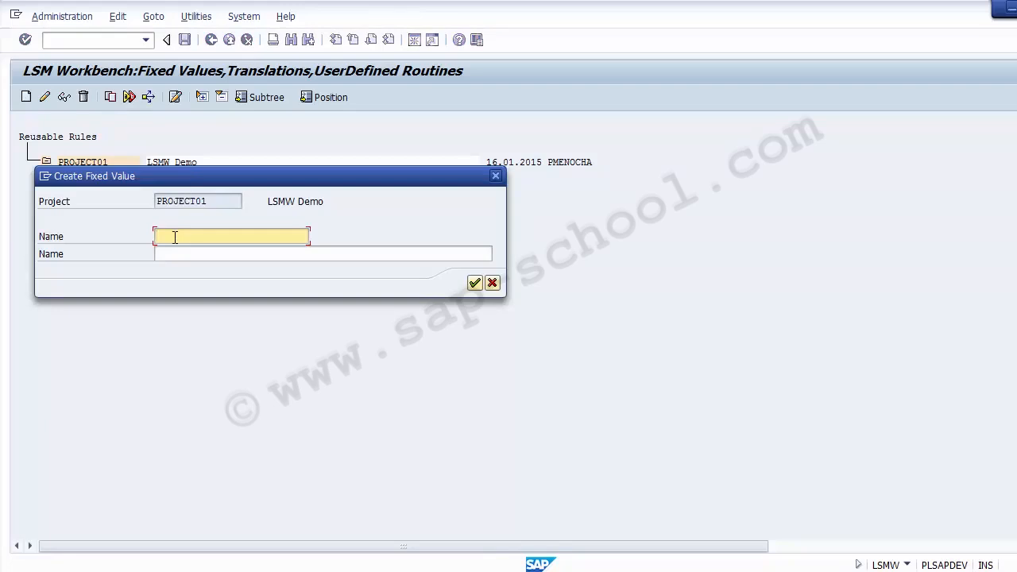
type("Bukrs")
key("Tab")
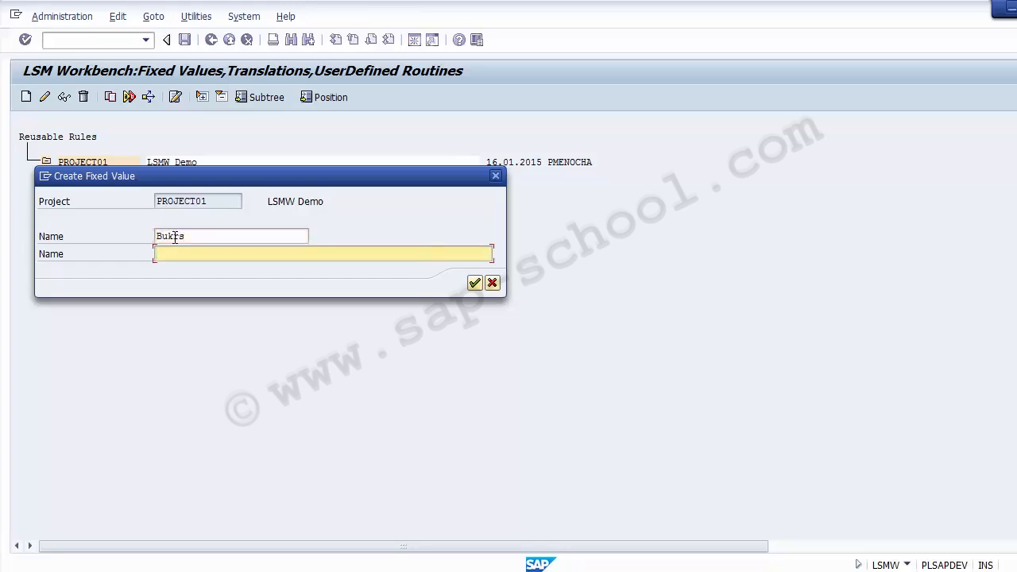
type("Company Code")
key("Return")
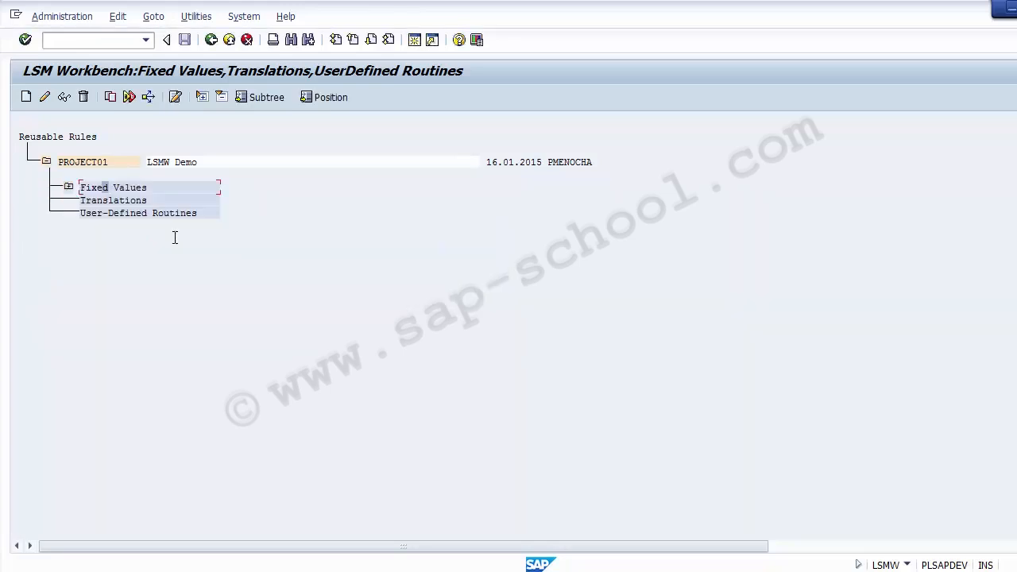
Expand the Fixed Values node to view the BUKRS entry, and select the Translations node
left_click(69, 189)
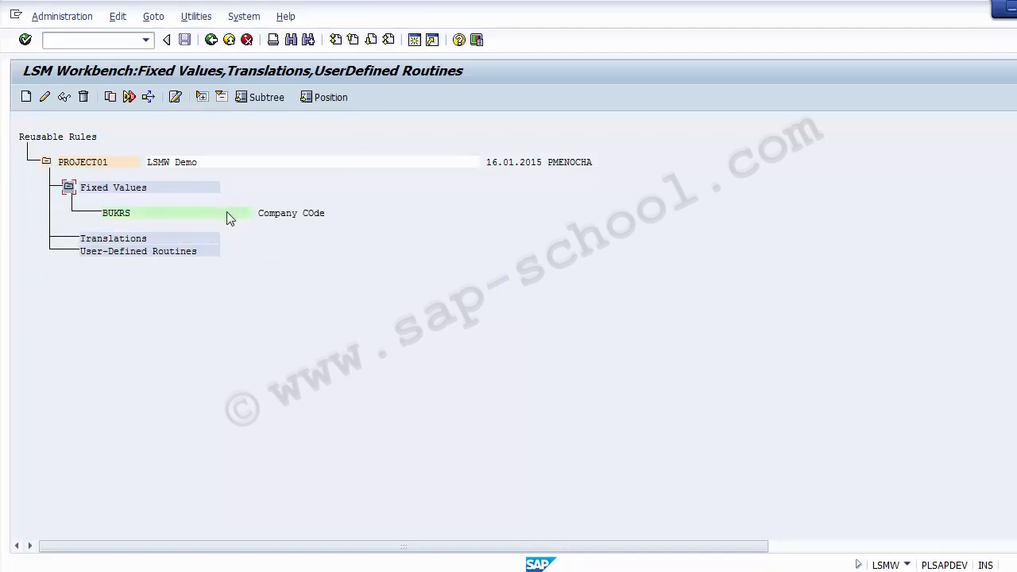
left_click(211, 209)
left_click(105, 249)
left_click(98, 236)
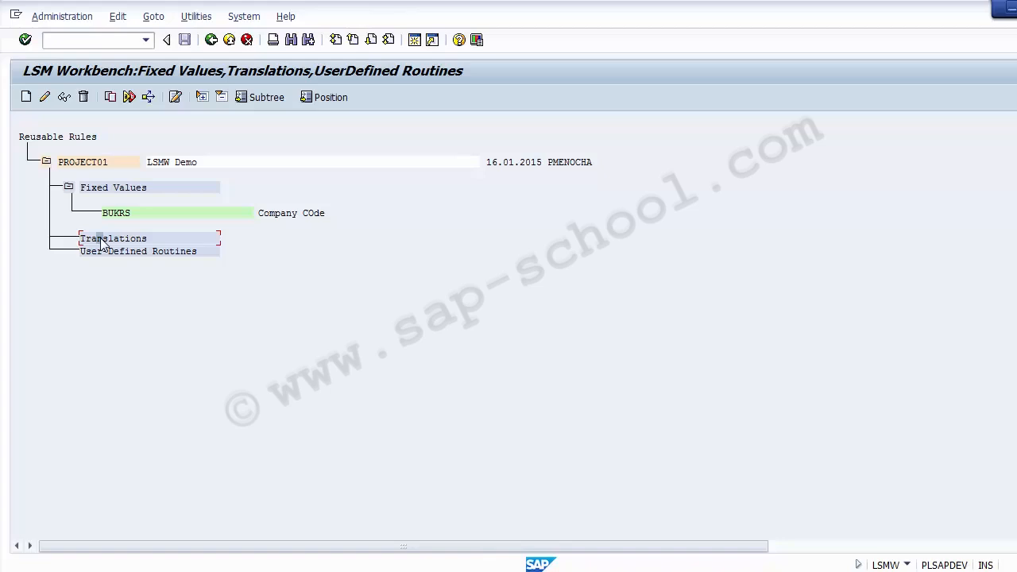
Return to the process step list and reopen Maintain Fixed Values, Translations, User-Defined Routines
left_click(211, 42)
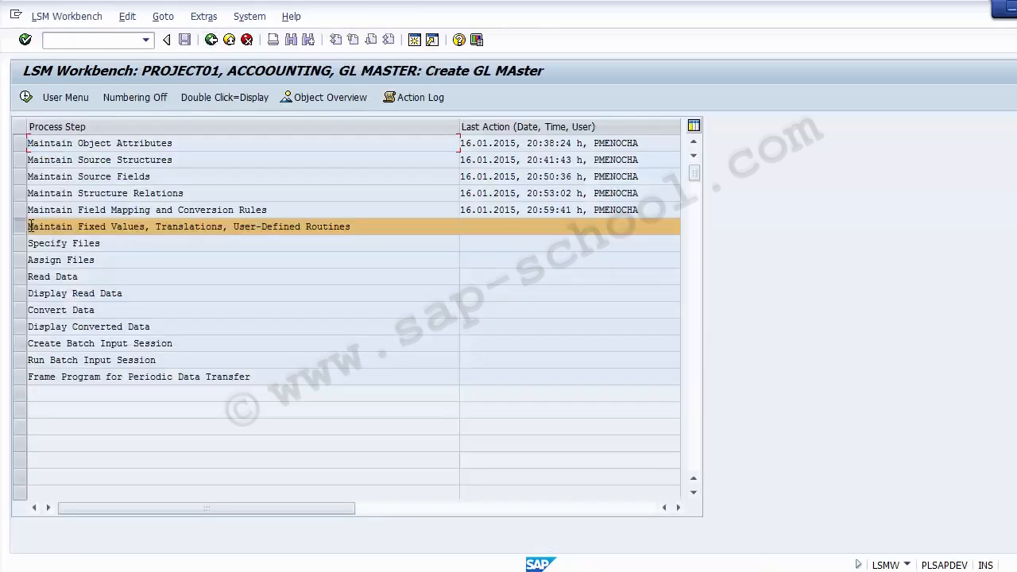
left_click(26, 97)
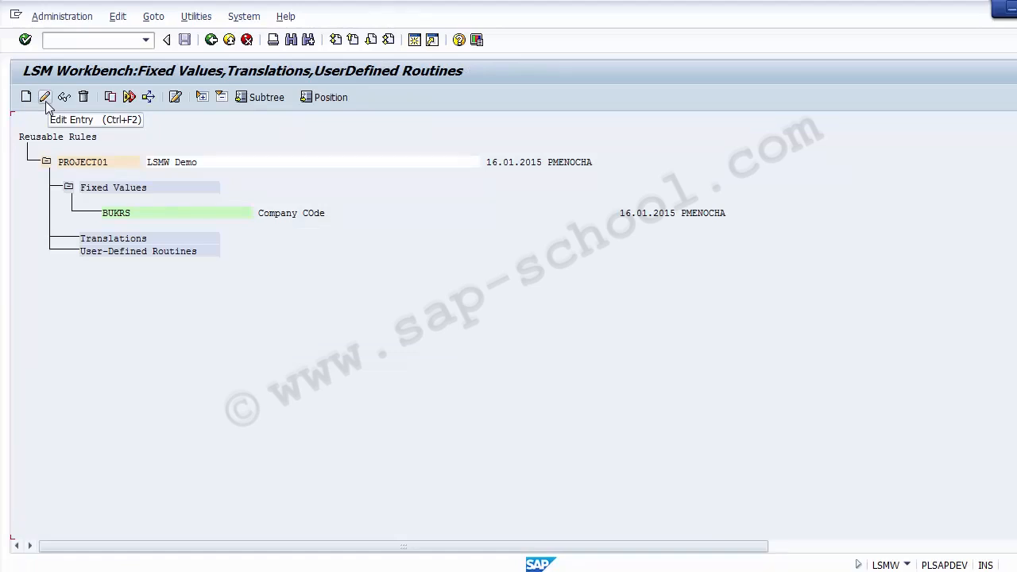
Set the BUKRS fixed value's output length to 4 and its value to 9000, and return to the process step list
left_click(129, 215)
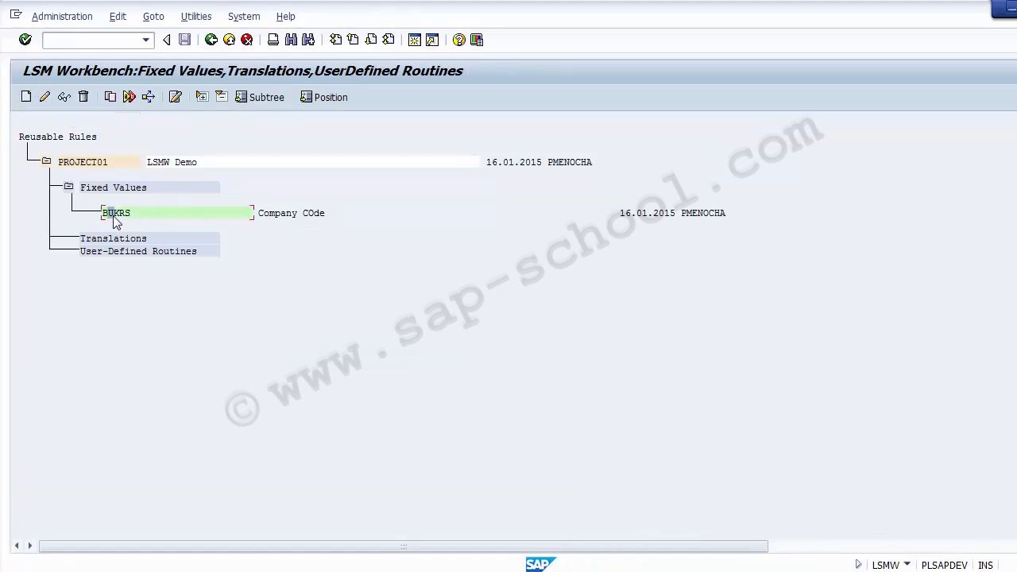
left_click(45, 96)
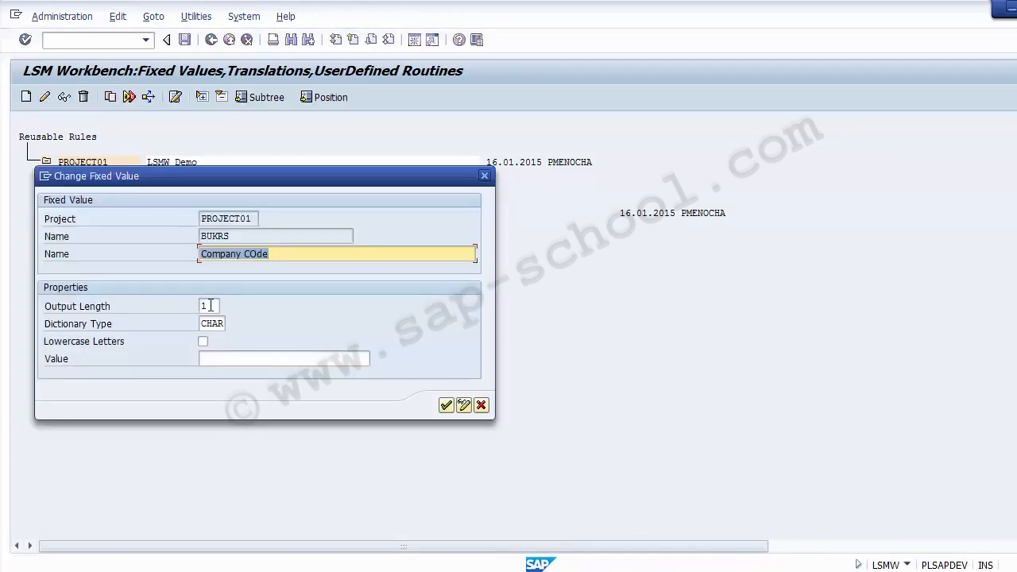
left_click(208, 305)
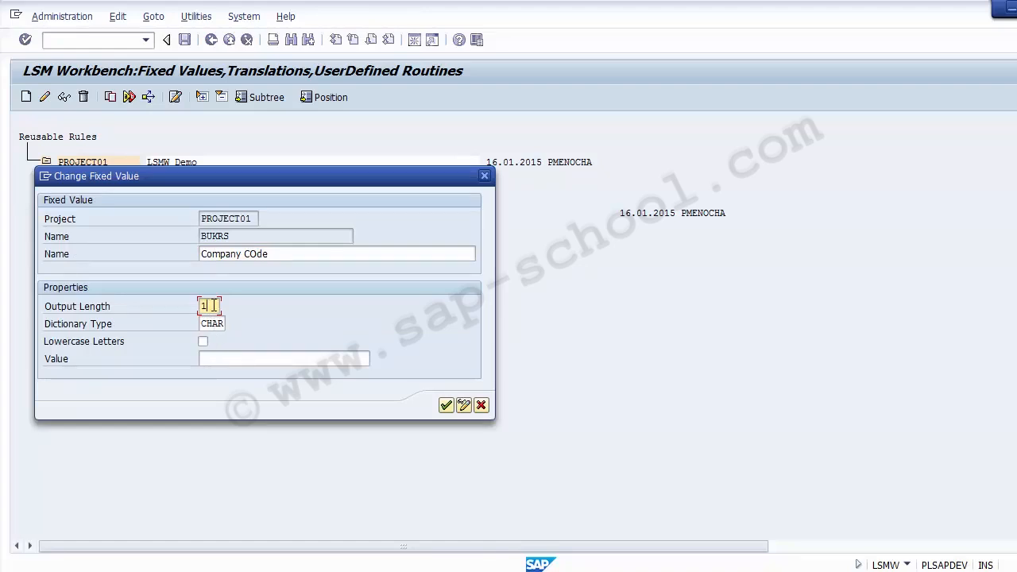
key("BackSpace")
type("4")
left_click(226, 324)
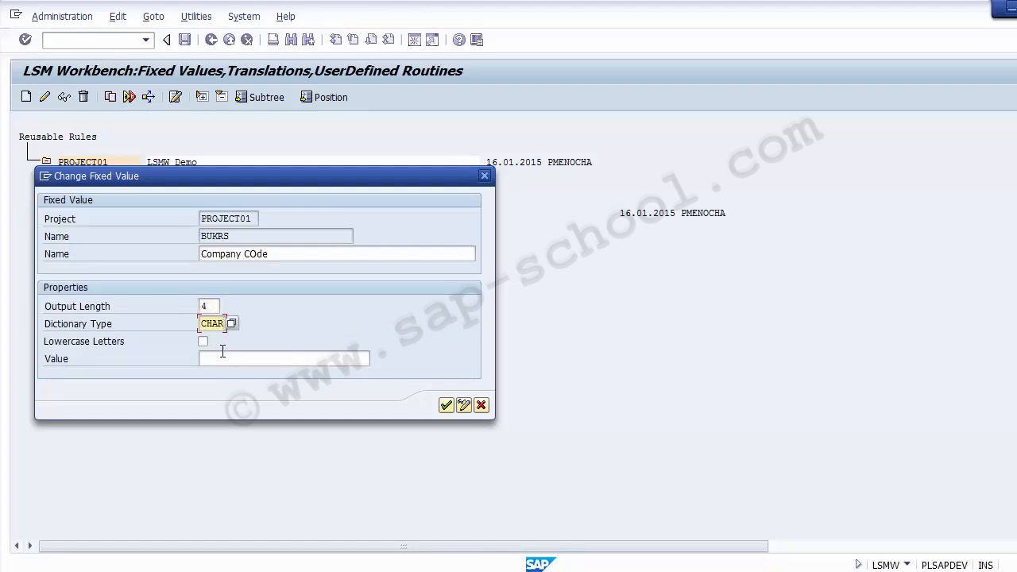
left_click(219, 359)
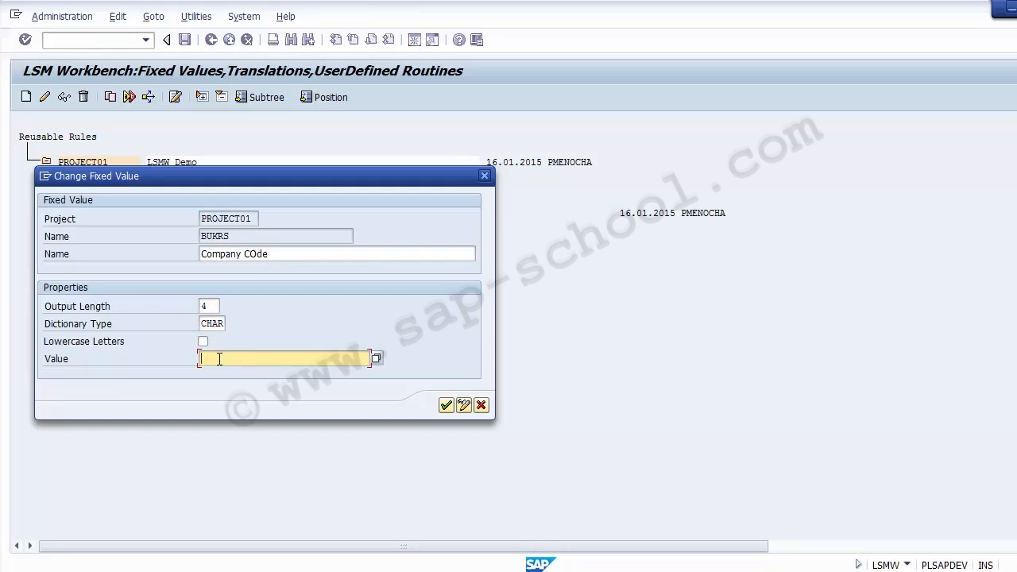
type("9000")
left_click_drag(239, 359, 196, 359)
left_click_drag(237, 359, 184, 355)
left_click(445, 406)
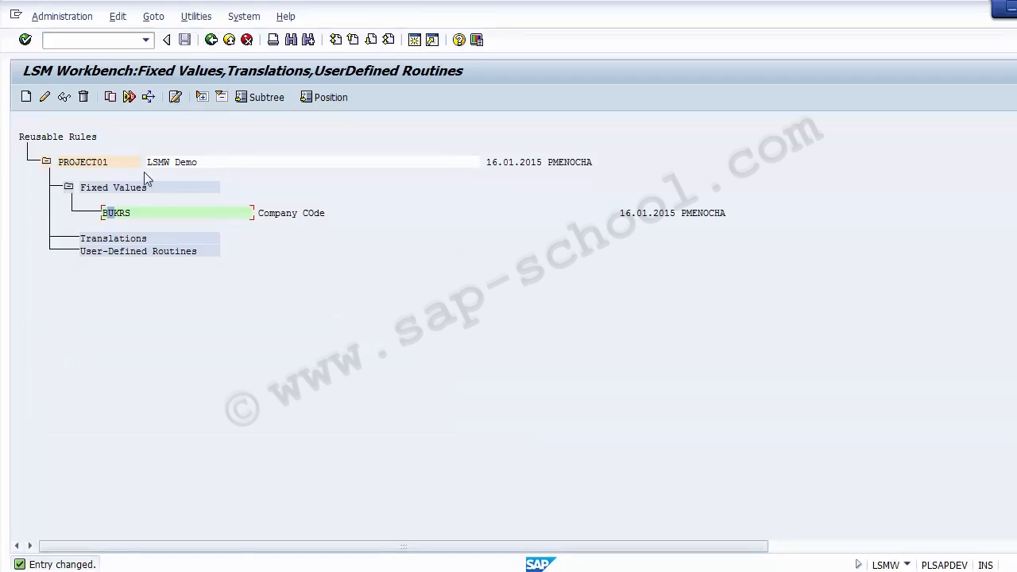
left_click(236, 309)
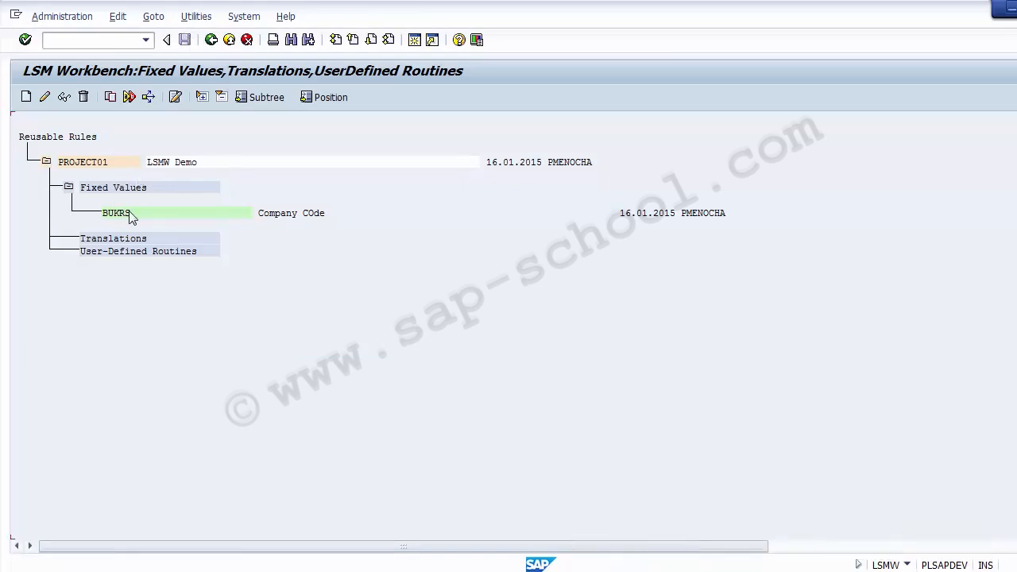
left_click(211, 40)
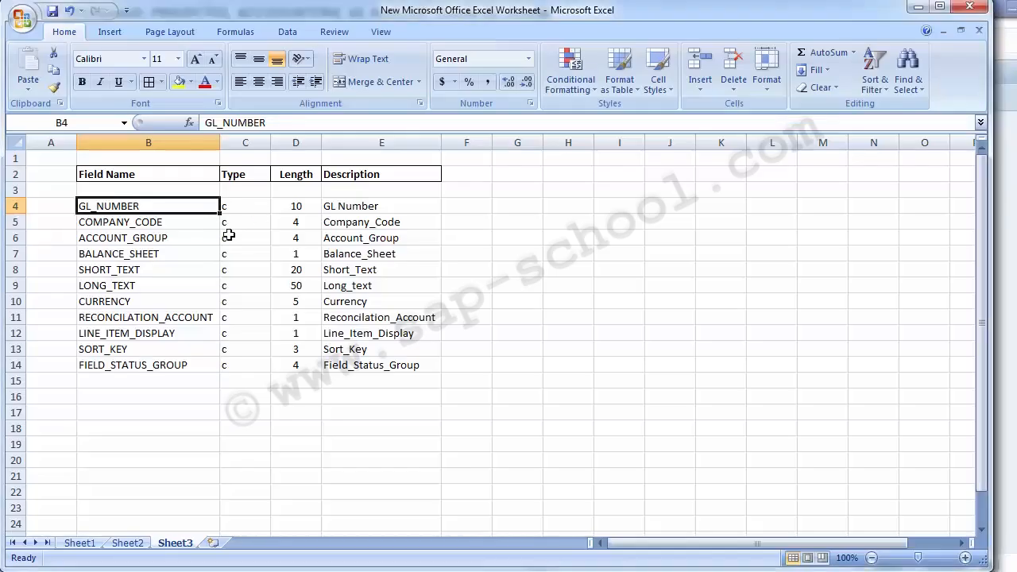
In the Excel workbook, copy the field names in B4:B14 of Sheet3 to cell B3 of a new worksheet
left_click_drag(116, 205, 123, 365)
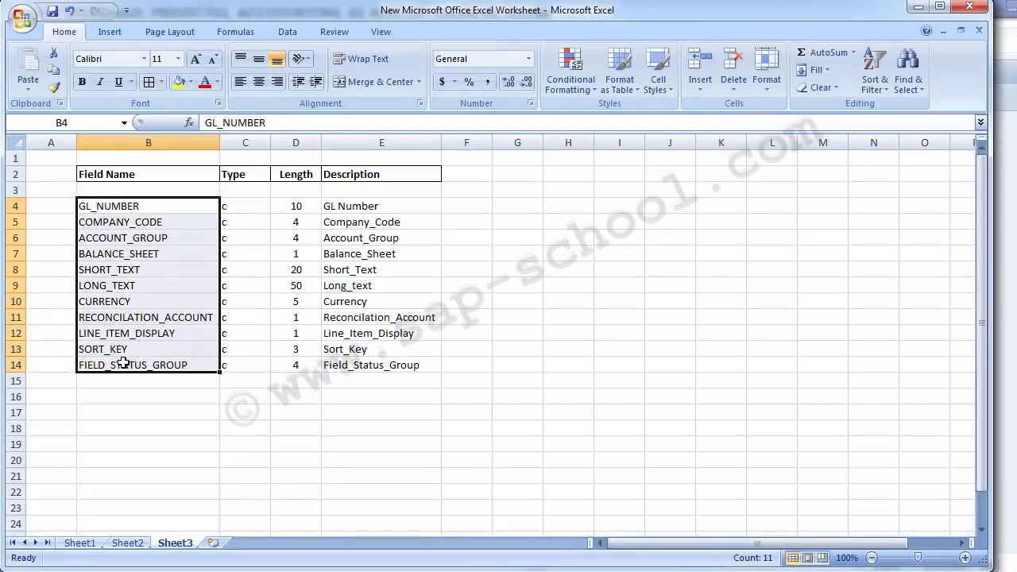
key("ctrl+c")
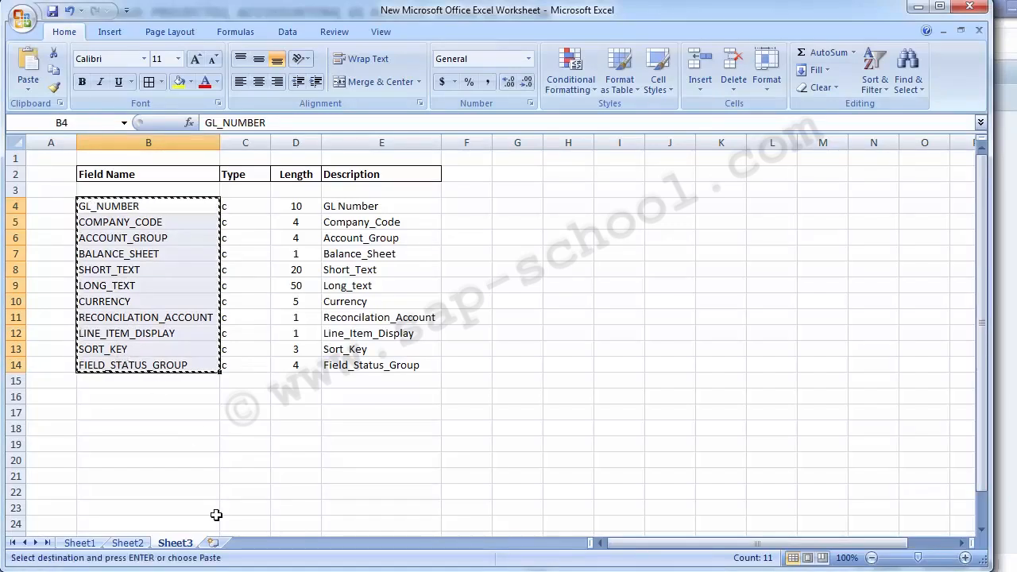
left_click(213, 543)
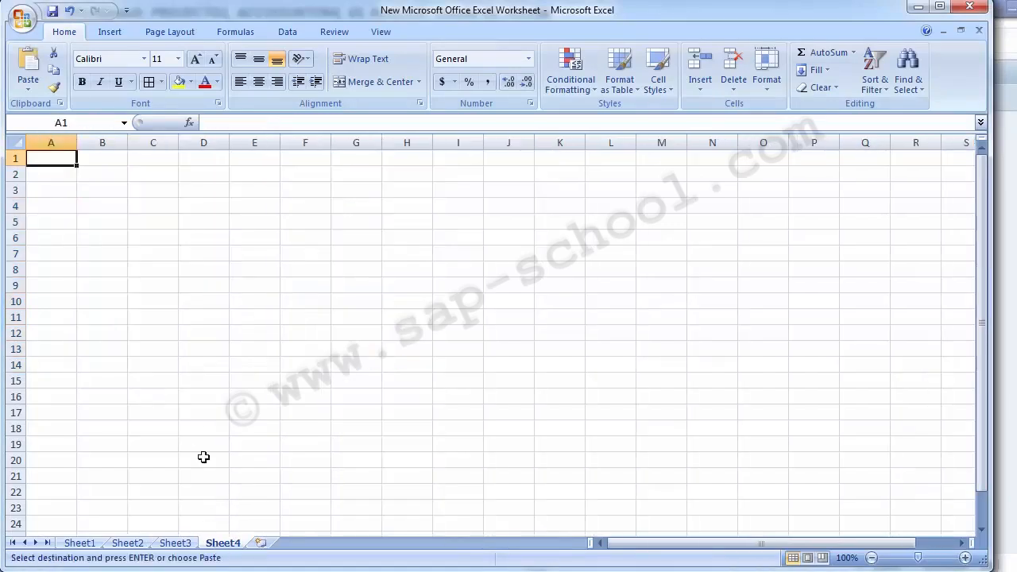
left_click(107, 192)
key("ctrl+v")
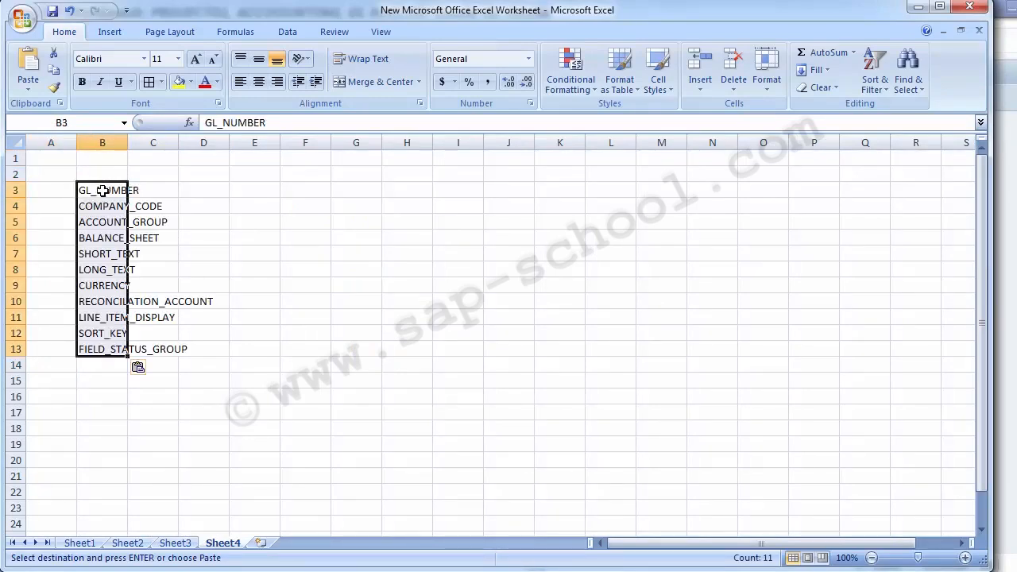
Move the COMPANY_CODE field name from B4 to C3, beside GL_NUMBER
left_click(97, 192)
key("Down")
key("ctrl+c")
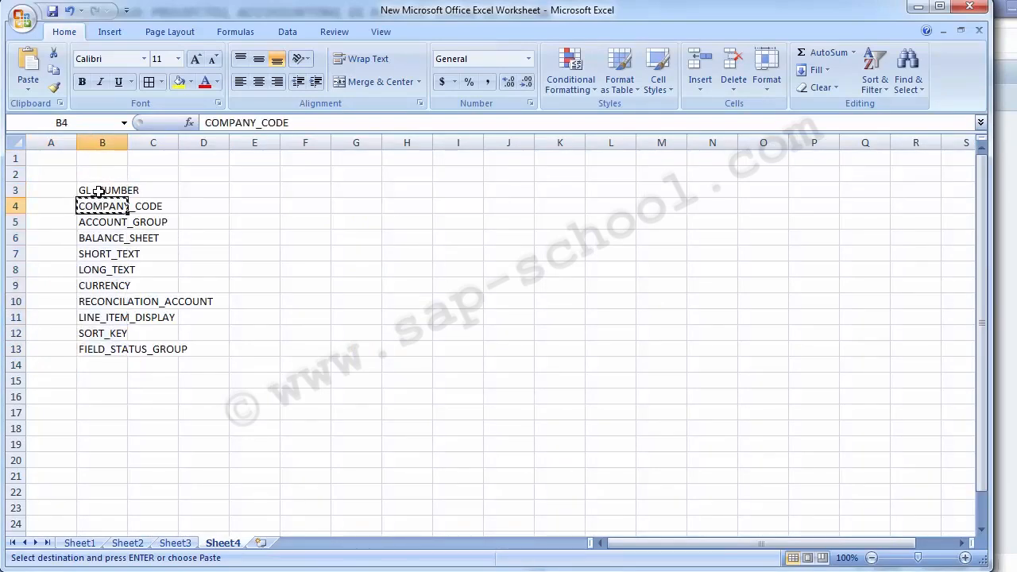
key("Right")
key("Up")
key("ctrl+v")
Move the ACCOUNT_GROUP field name from B5 to D3
key("Left")
key("Down")
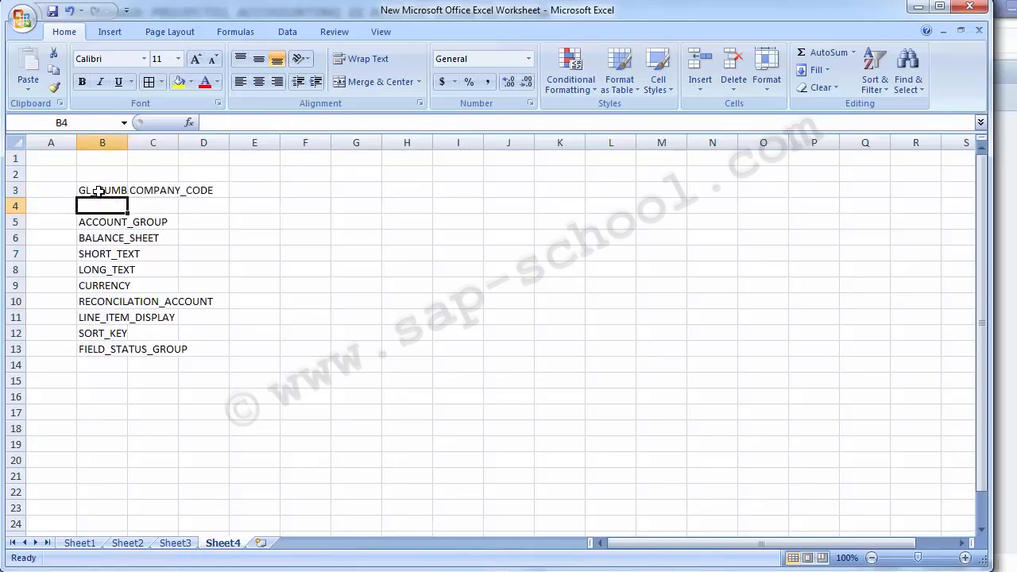
key("Down")
key("ctrl+x")
key("Right")
key("Right")
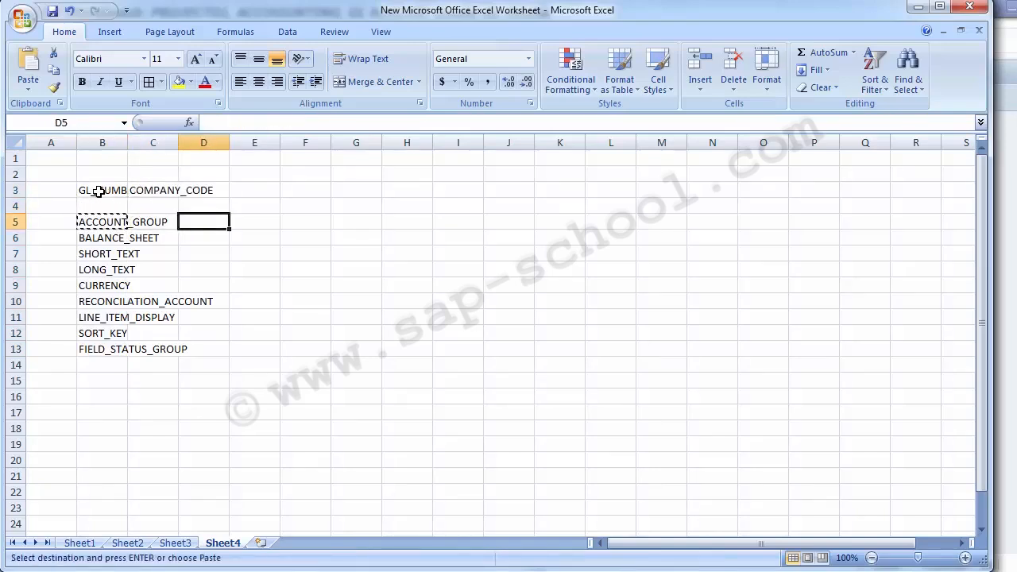
key("Up")
key("Up")
key("ctrl+v")
Cut the BALANCE_SHEET field name in B6 for placement in header row 3
key("Down")
key("Down")
key("Left")
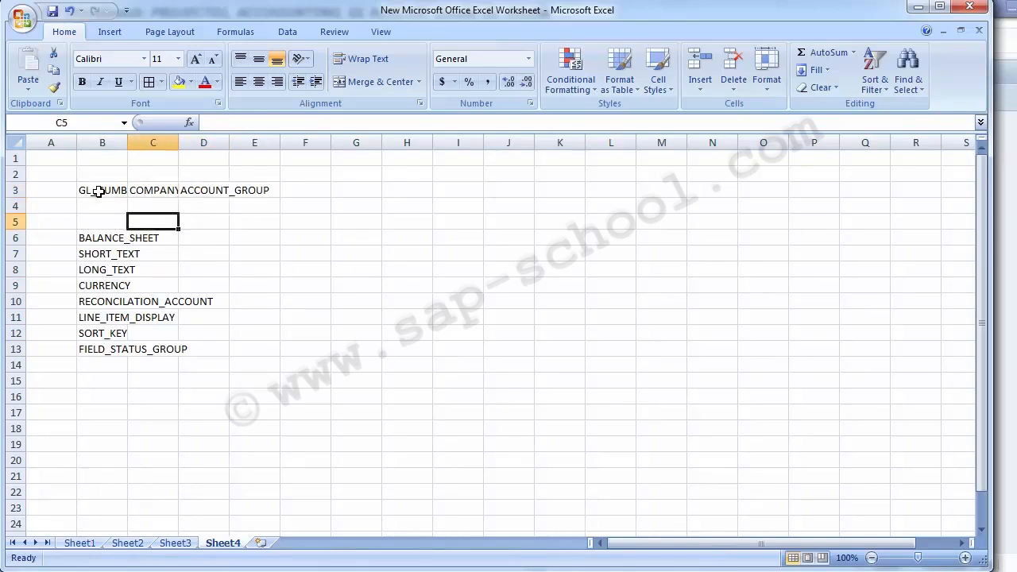
key("Left")
key("Down")
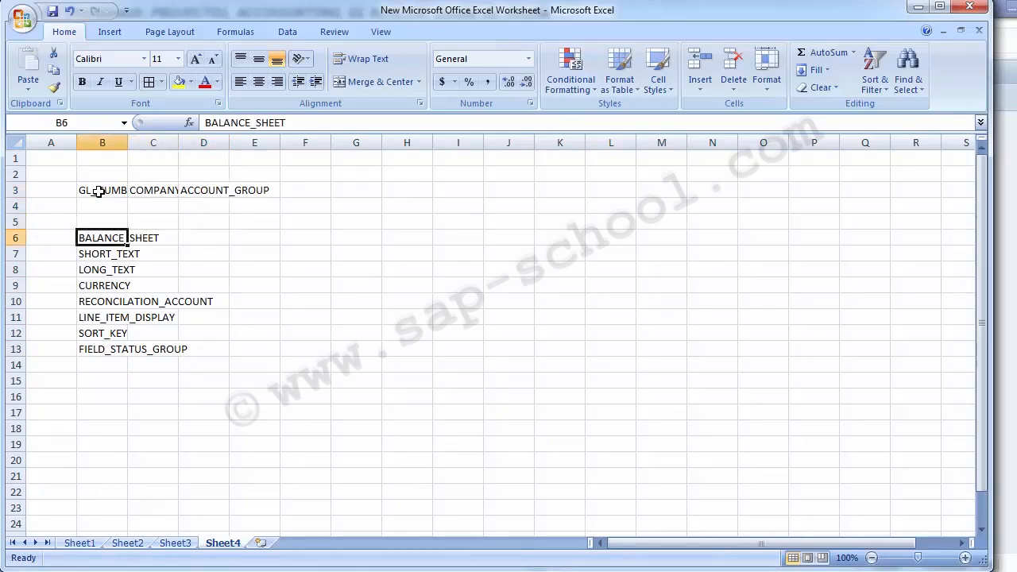
key("ctrl+x")
key("ctrl+Right")
key("ctrl+Left")
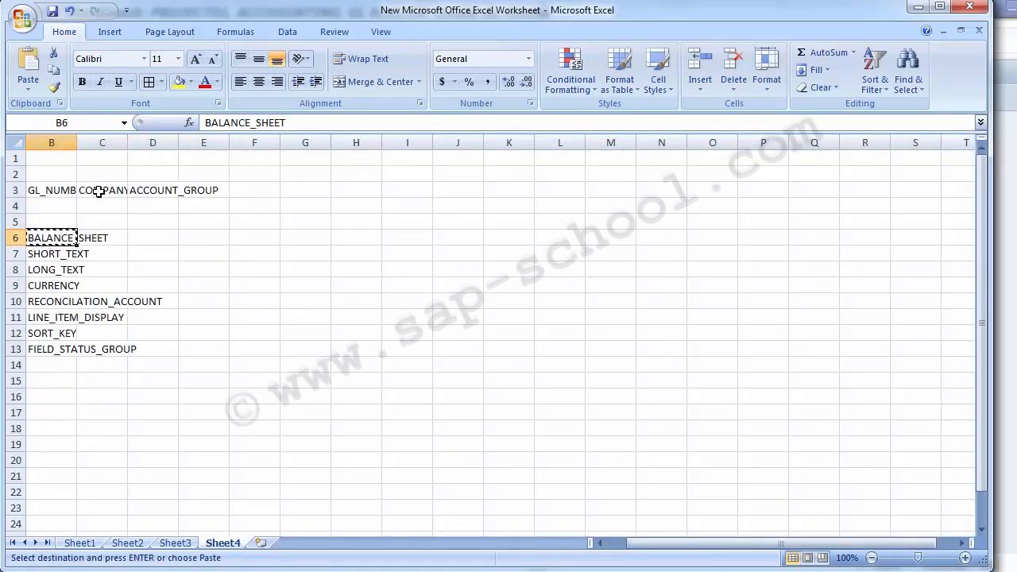
key("Right")
key("Right")
key("Right")
key("Right")
key("Up")
key("Up")
key("Left")
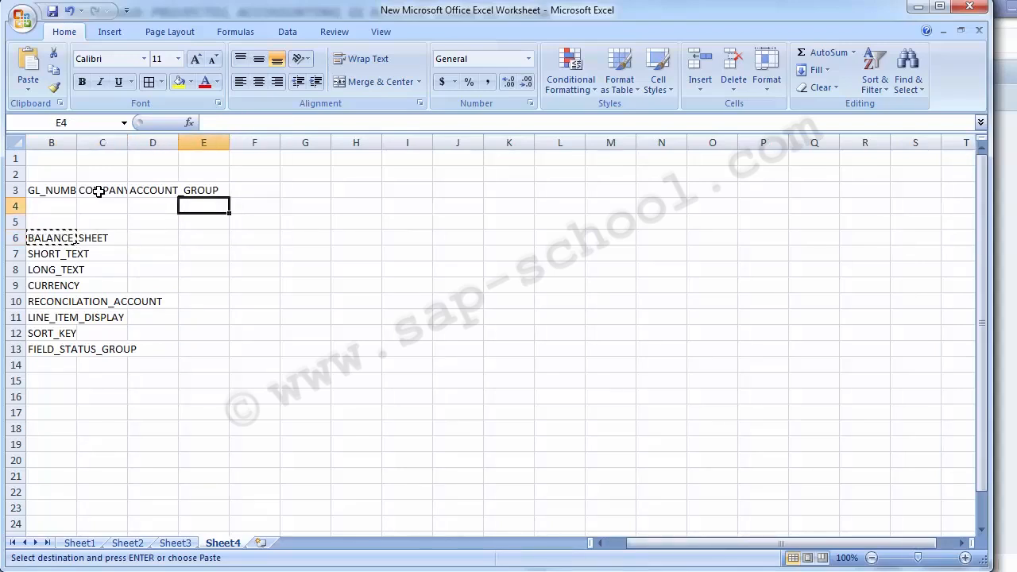
Autofit all column widths of the sheet to their contents
left_click(15, 144)
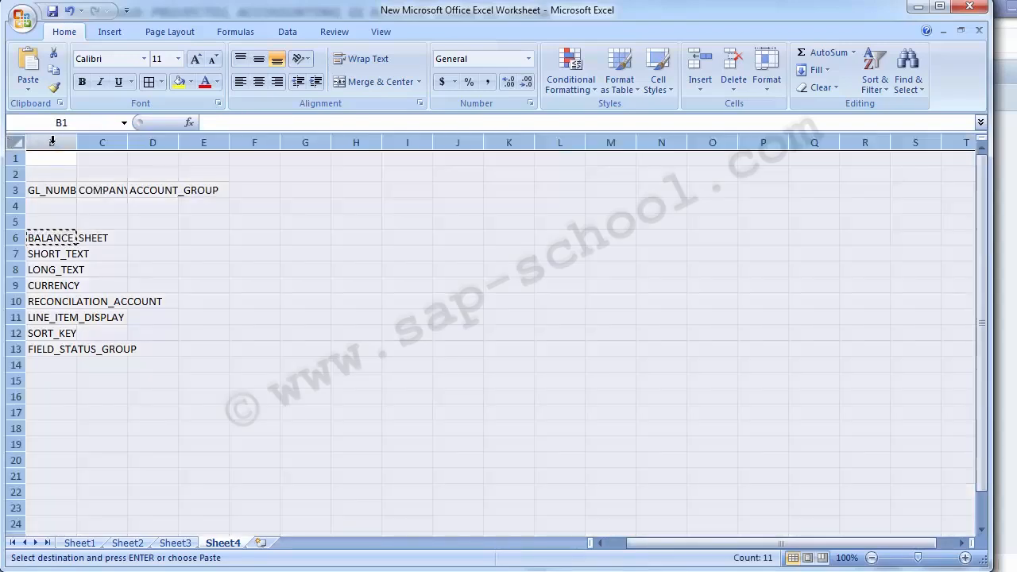
double_click(76, 143)
left_click(213, 364)
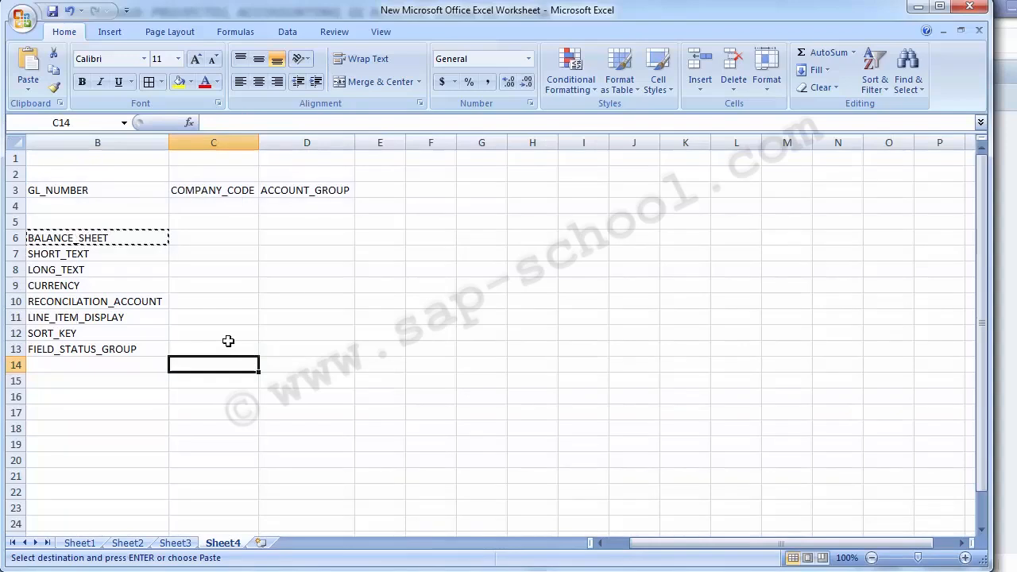
Place the cut BALANCE_SHEET field name in E3
left_click(58, 242)
key("Left")
key("Right")
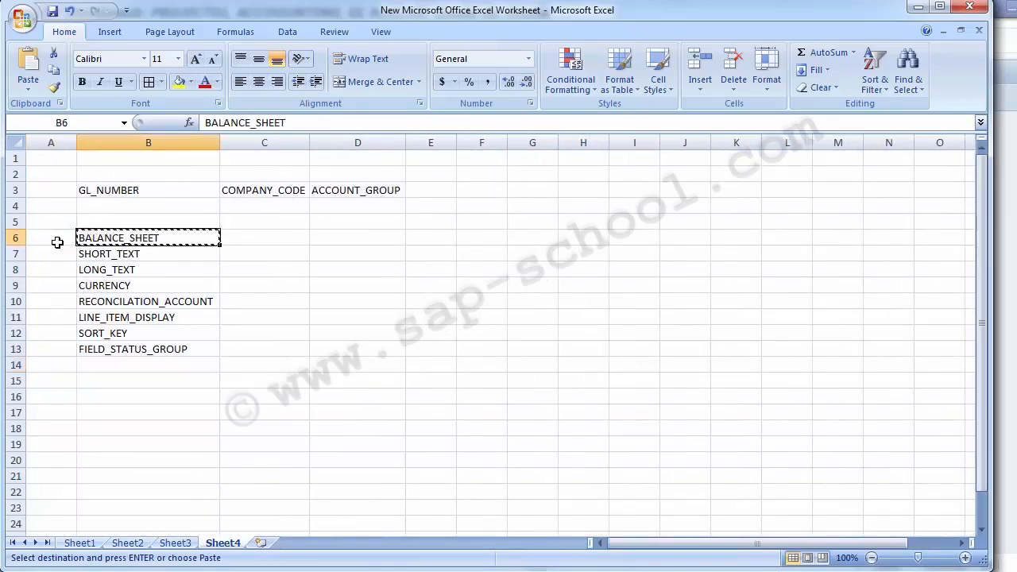
key("Right")
key("Right")
key("Up")
key("Up")
key("Up")
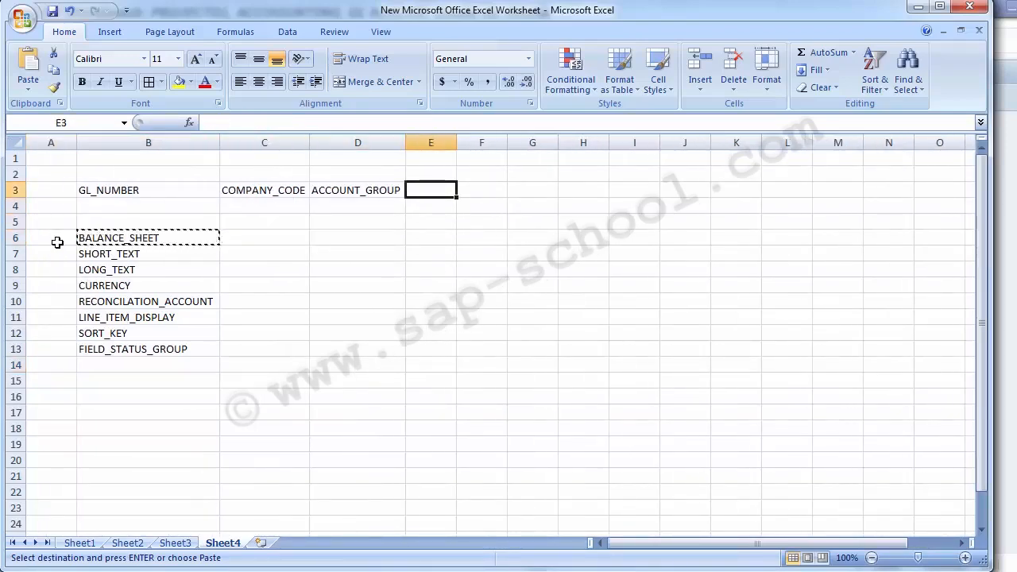
key("Return")
Place the SHORT_TEXT field name from B7 in F3
key("Down")
key("Down")
key("Left")
key("Left")
key("Left")
key("Down")
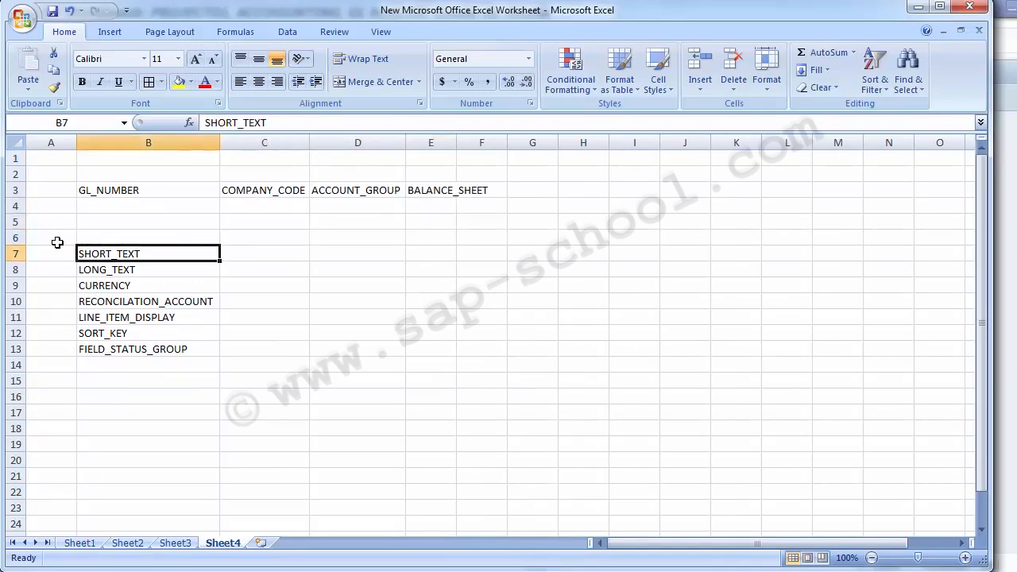
key("ctrl+x")
key("Right")
key("Right")
key("Right")
key("Right")
key("Up")
key("Up")
key("Up")
key("Up")
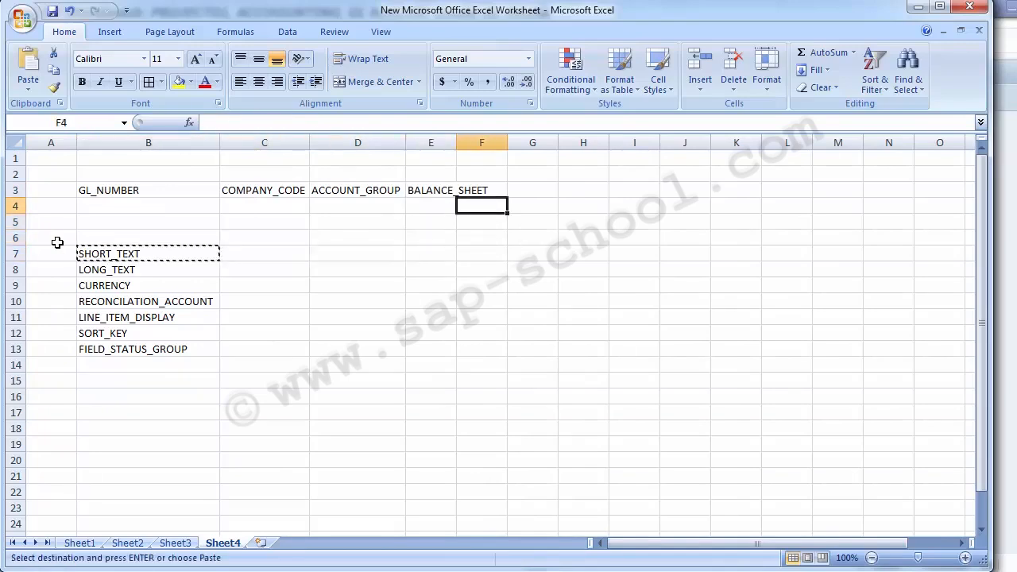
key("ctrl+v")
Delete the leftover SHORT_TEXT entry in B7
key("Down")
key("Left")
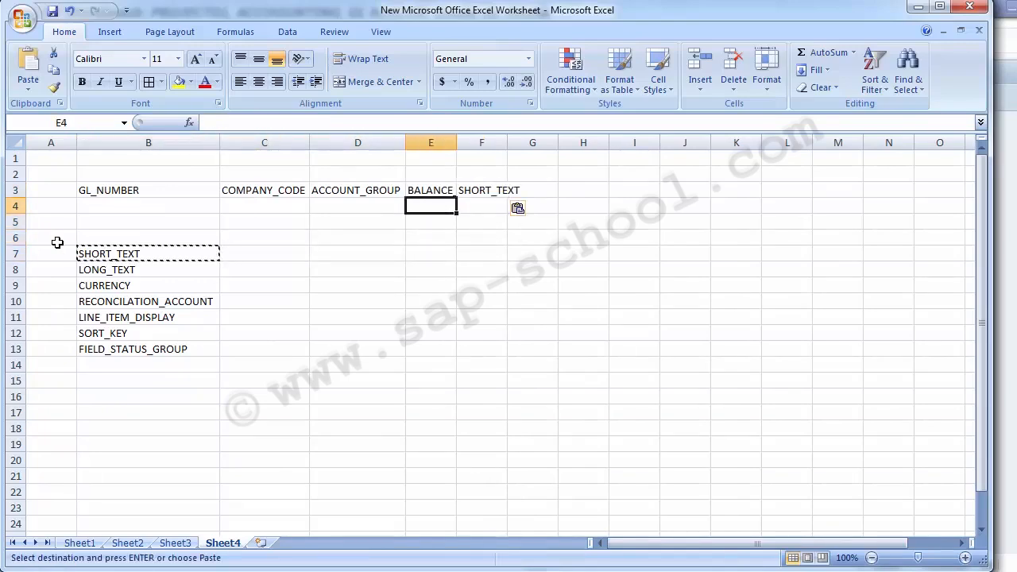
key("Left")
key("Left")
key("Left")
key("Down")
key("Down")
key("Down")
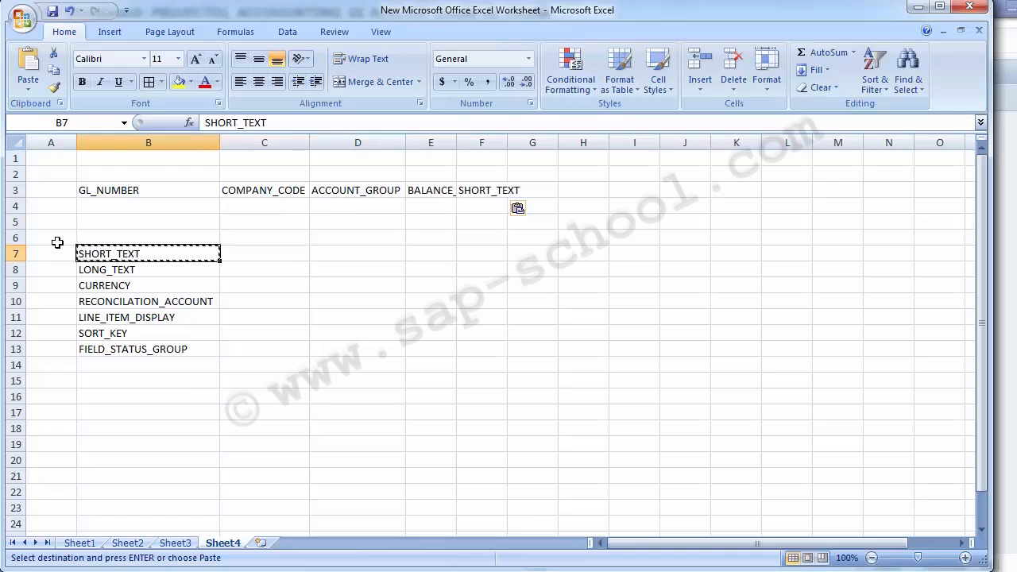
key("Delete")
Copy the LONG_TEXT field name from B8 to G3
key("Down")
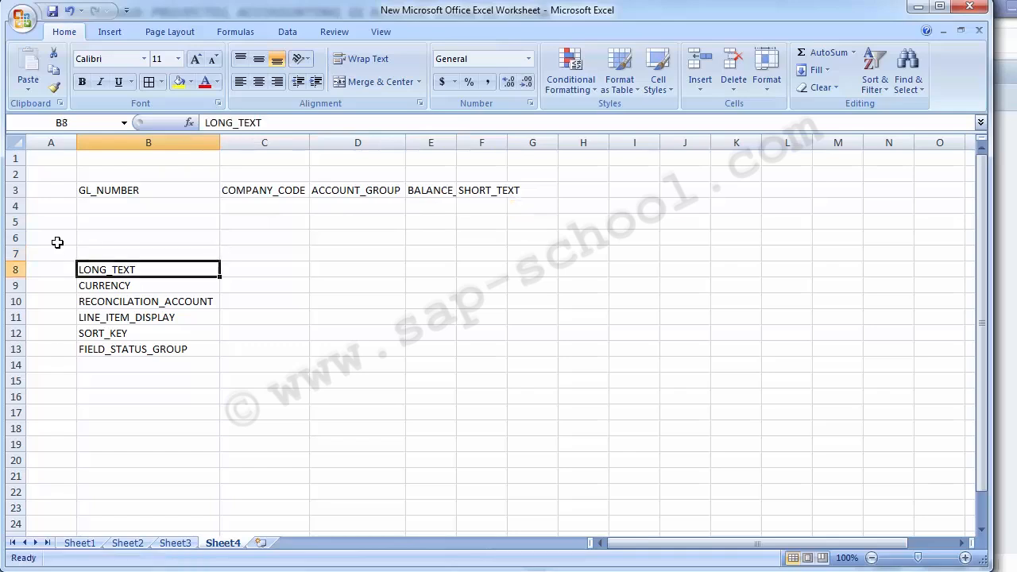
key("ctrl+c")
key("Up")
key("Up")
key("Up")
key("Right")
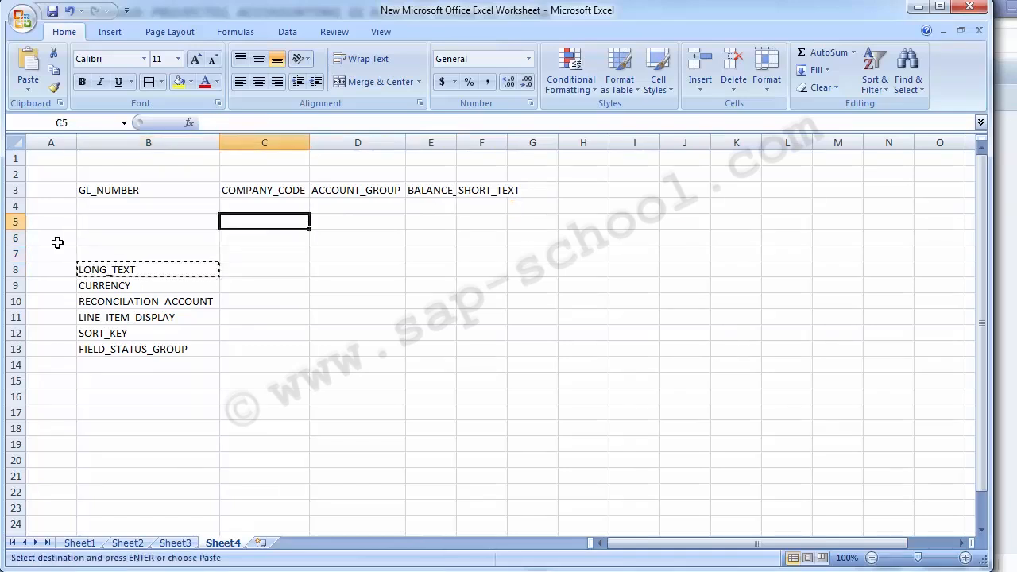
key("Right")
key("Right")
key("Right")
key("Right")
key("Up")
key("Up")
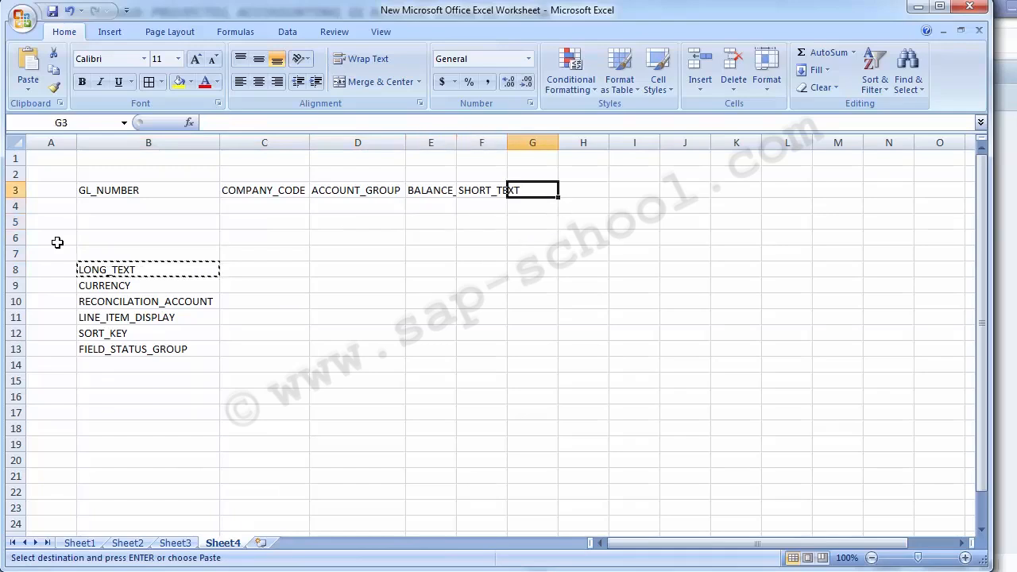
key("Return")
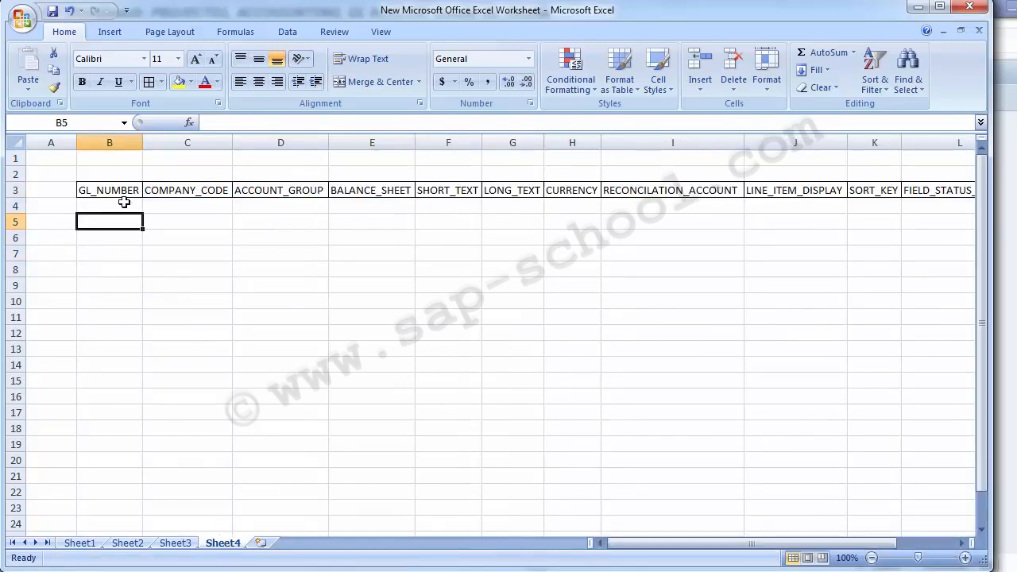
left_click(94, 189)
key("Down")
key("Down")
key("Up")
key("Down")
key("Up")
key("Up")
key("Down")
key("Down")
key("Down")
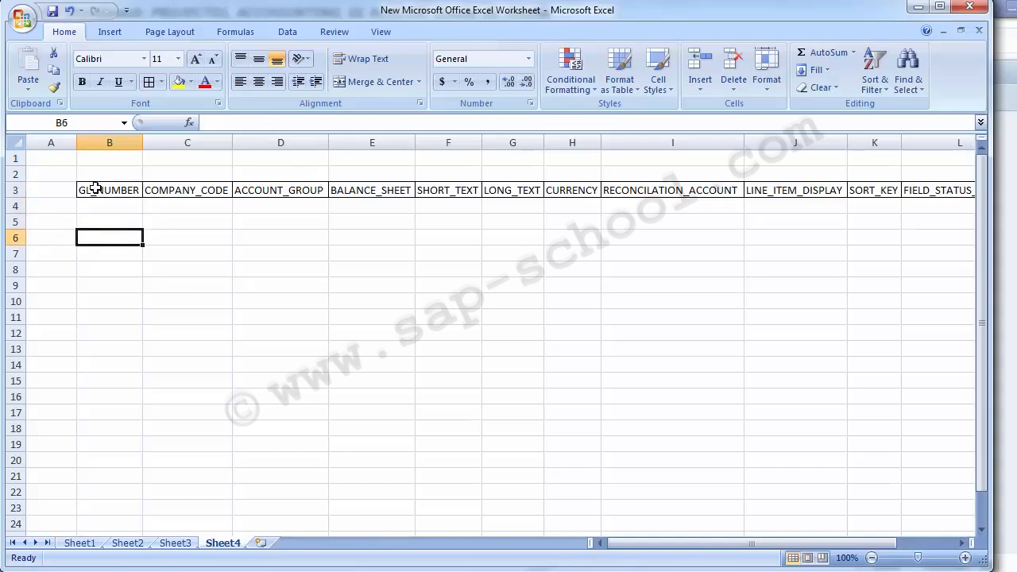
key("Up")
key("Right")
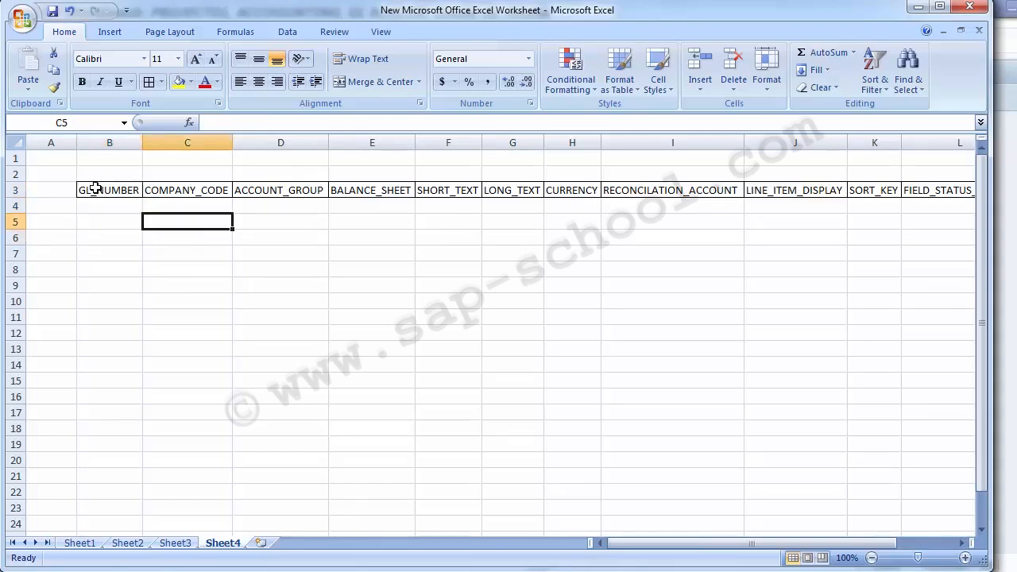
Switch to SAP and open G/L account maintenance with transaction FS00
key("Right")
key("Right")
key("Right")
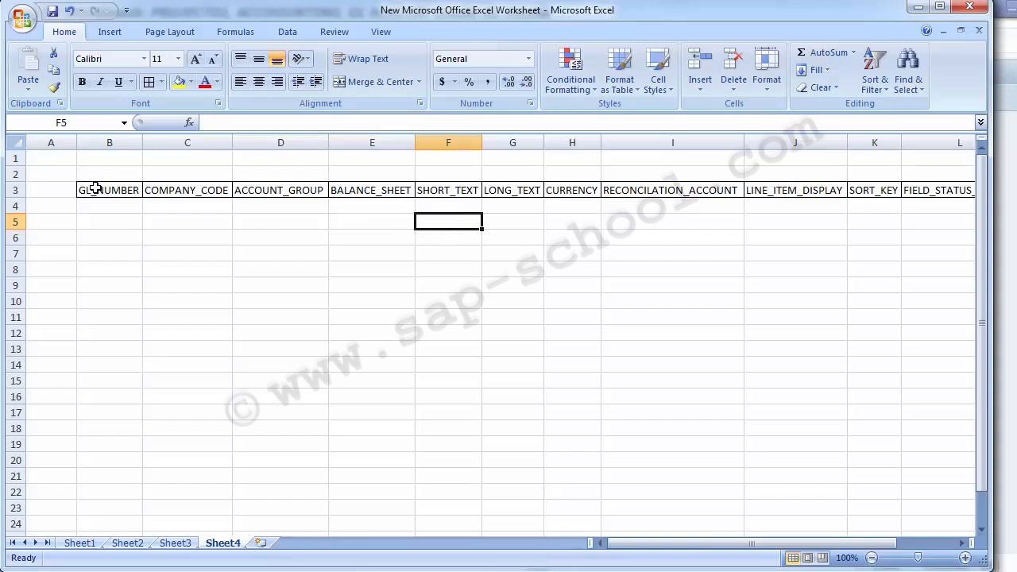
key("Left")
key("Left")
key("Left")
key("Left")
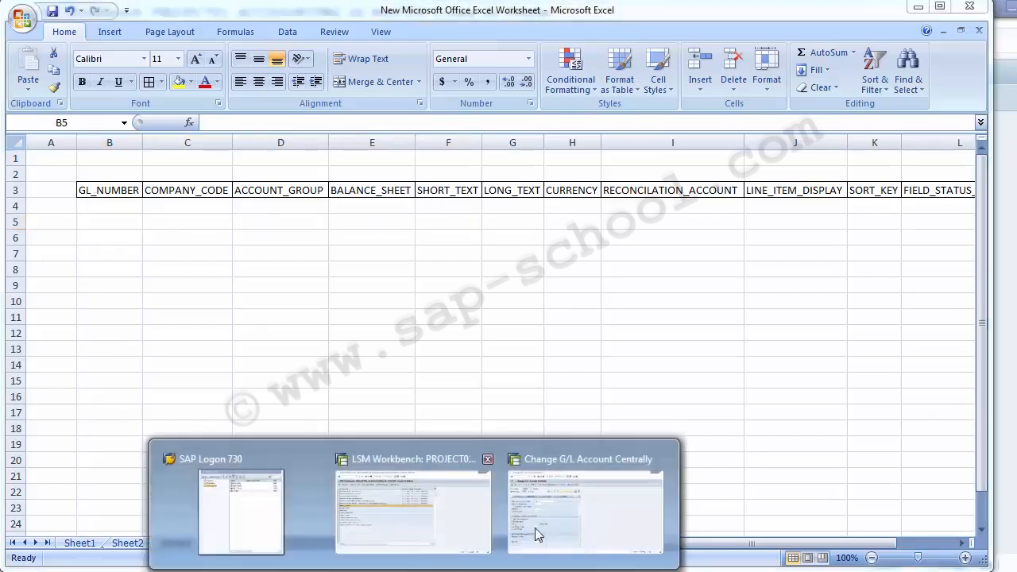
left_click(548, 534)
left_click(211, 40)
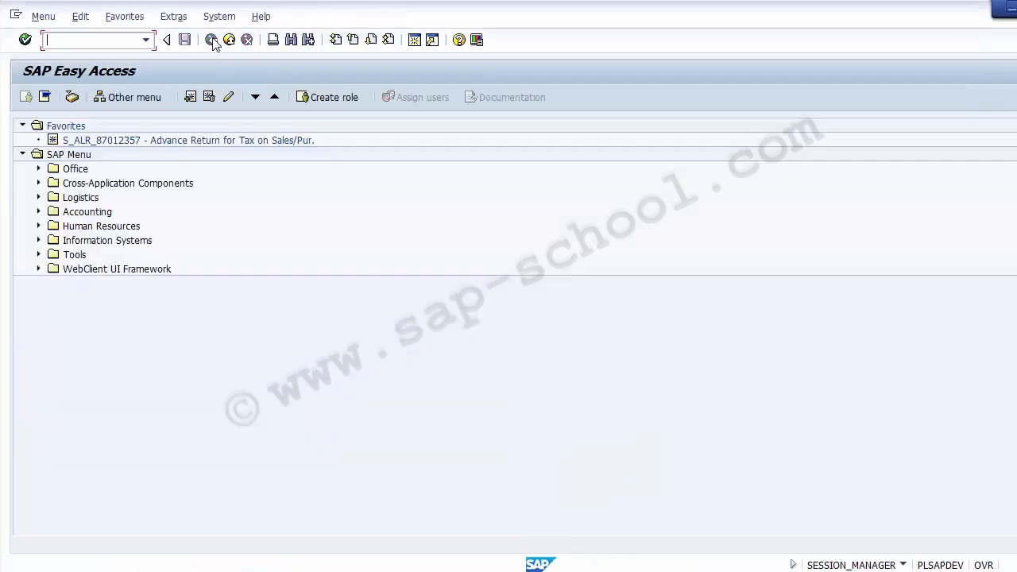
left_click(129, 40)
type("fs00")
key("Return")
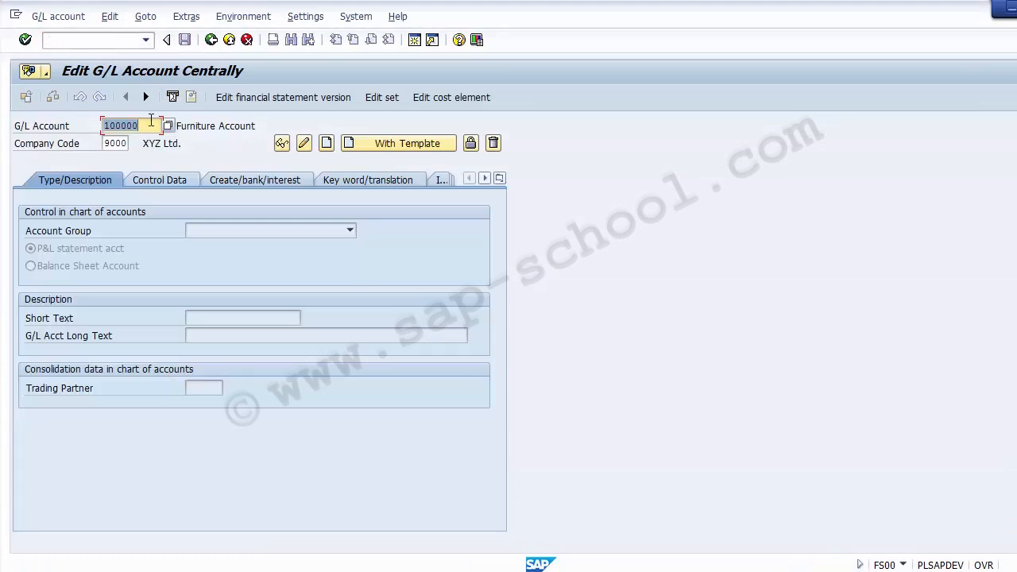
Bring the Furniture Account's G/L number into B5 of the Excel sheet and change it to 100001
left_click(198, 125)
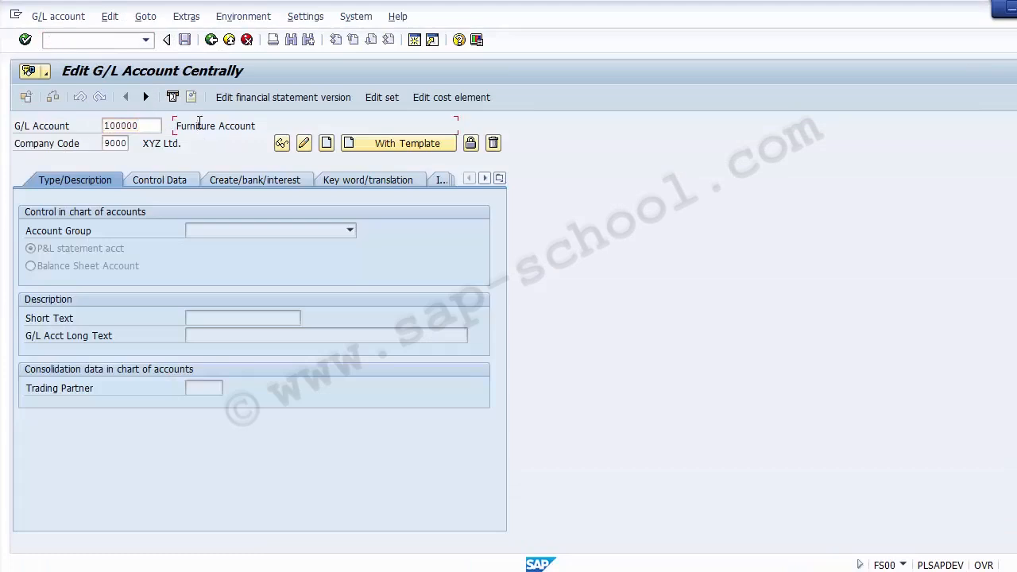
key("alt+Tab")
key("ctrl+v")
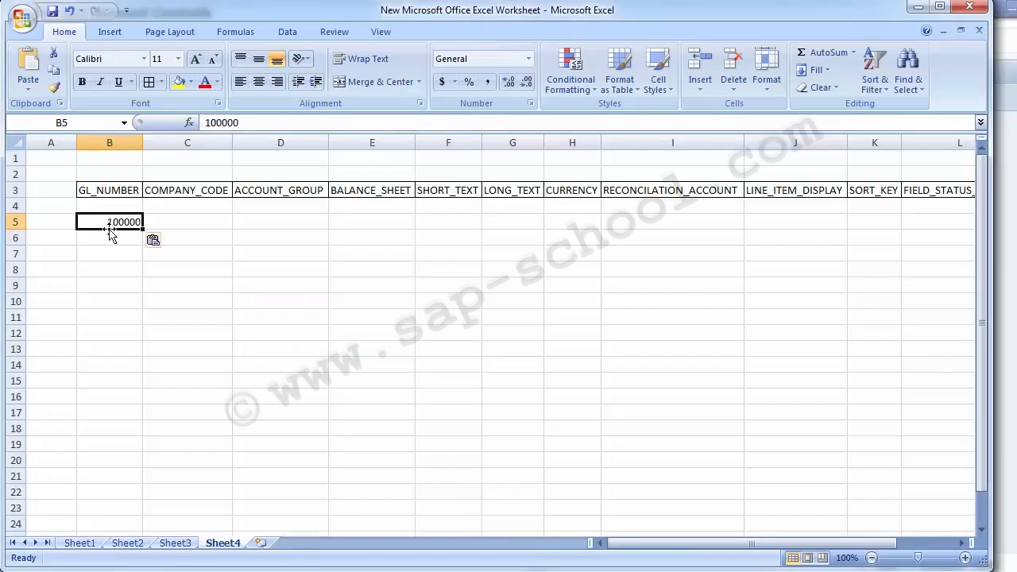
key("Right")
key("Left")
key("F2")
key("BackSpace")
type("1")
key("Return")
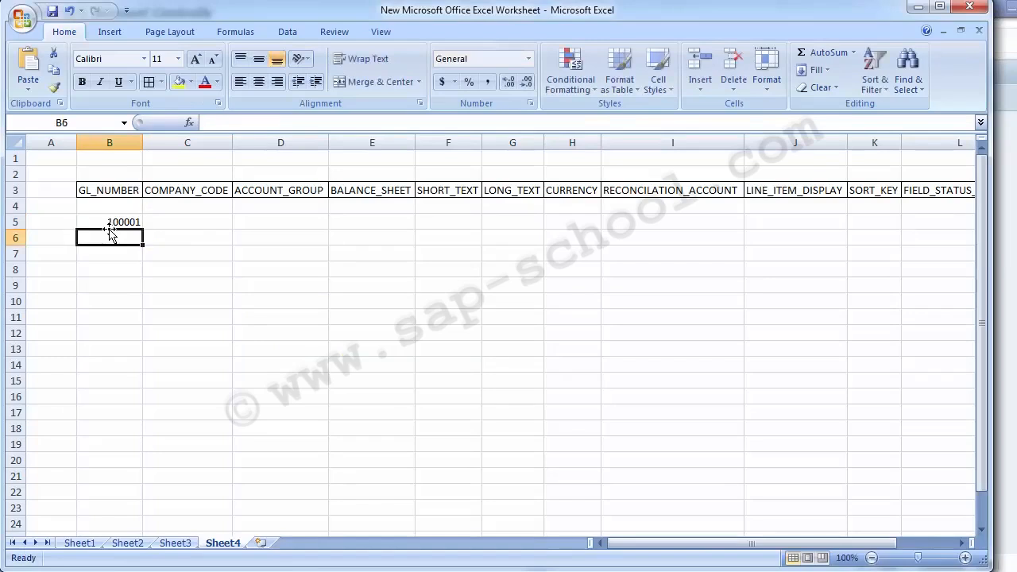
Copy the G/L number from B5 to B6 and change the copy to 100002
key("Up")
key("ctrl+c")
key("Down")
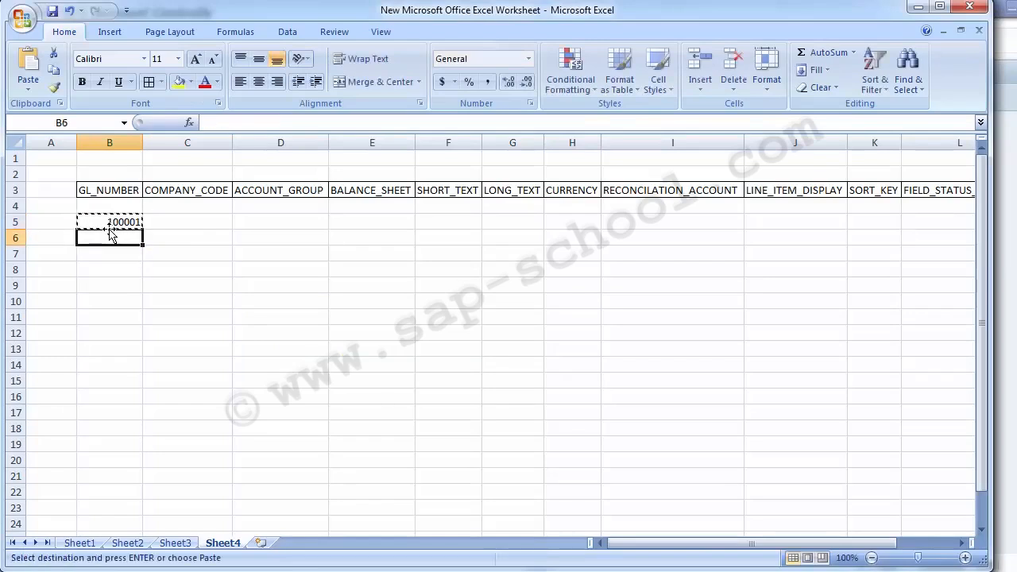
key("shift+Down")
key("shift+Down")
key("shift+Down")
key("shift+Down")
key("shift+Down")
key("shift+Down")
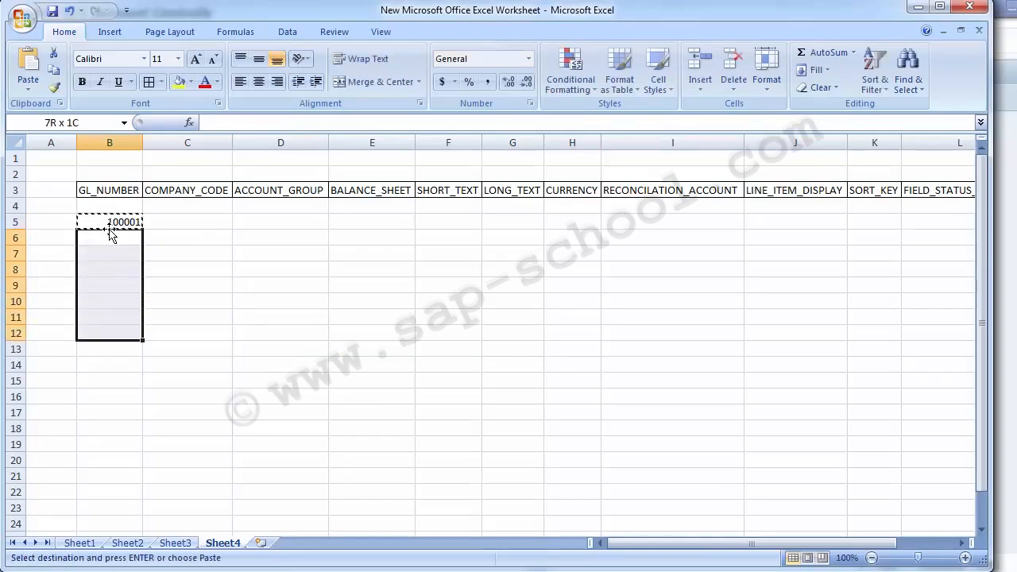
key("Up")
key("Down")
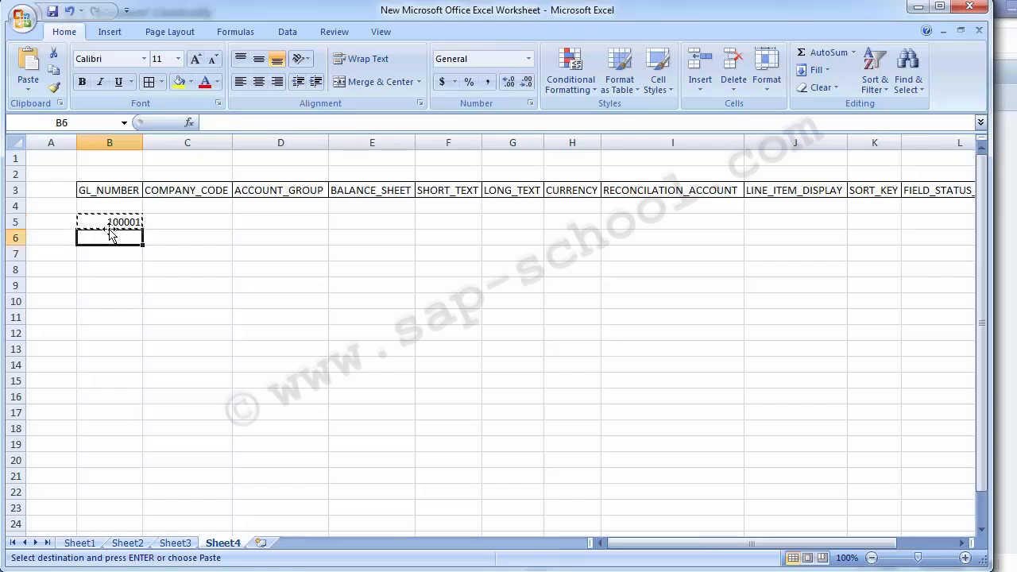
key("Return")
key("F2")
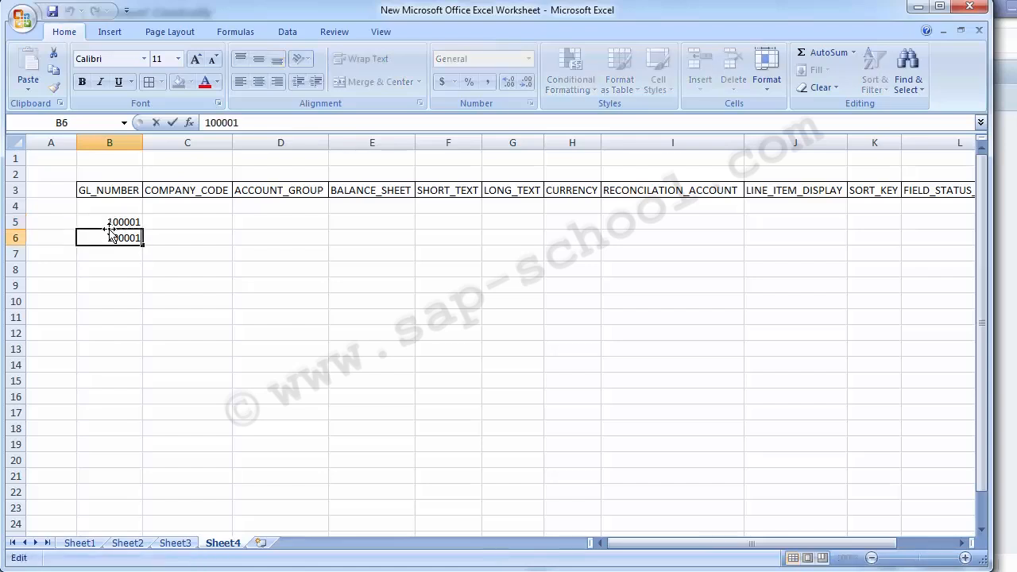
key("BackSpace")
type("2")
key("Return")
Fill the G/L number series from B5:B6 down to B14
left_click_drag(109, 230, 143, 277)
left_click(125, 228)
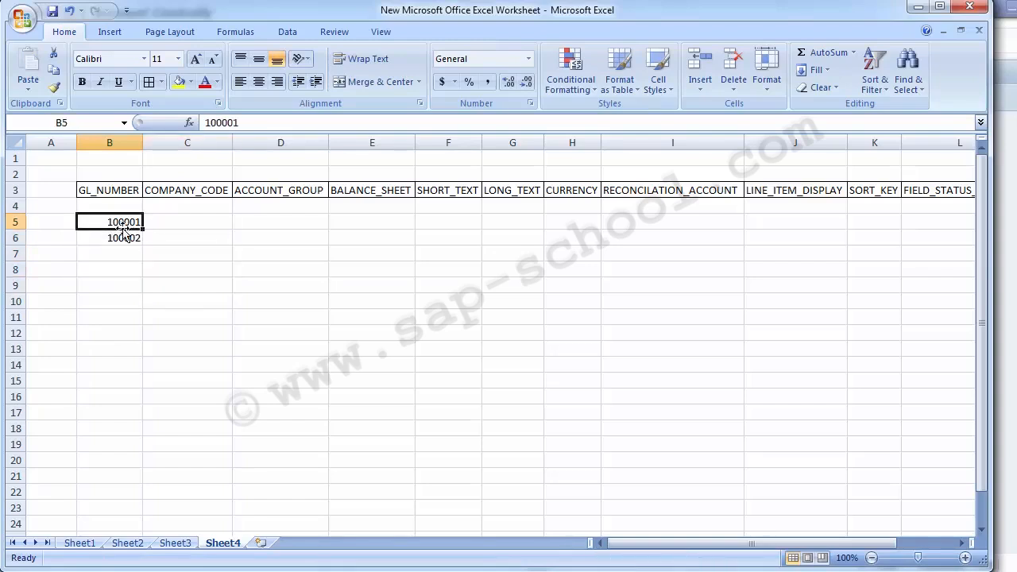
left_click_drag(124, 227, 144, 372)
left_click(178, 225)
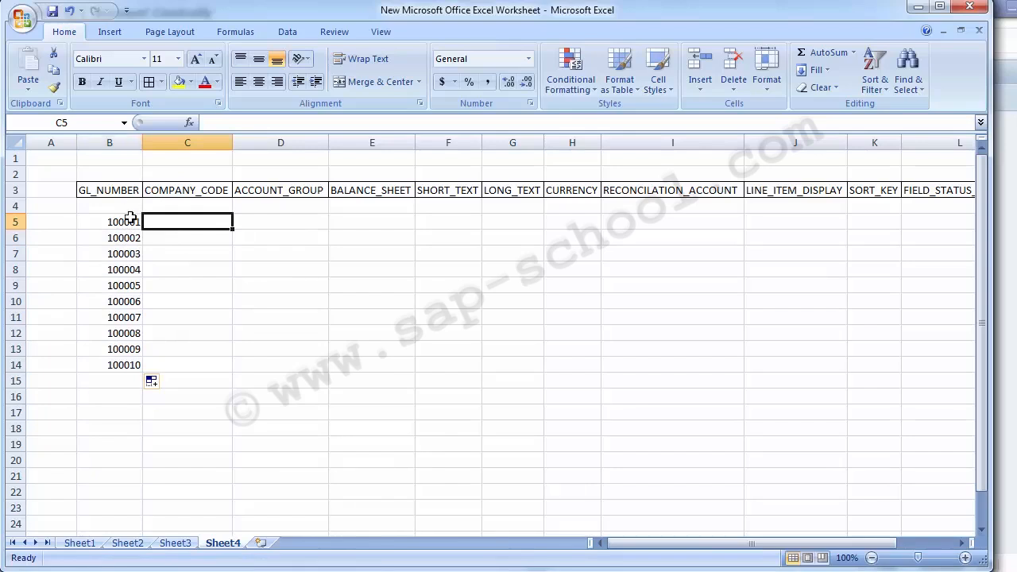
left_click_drag(126, 222, 117, 360)
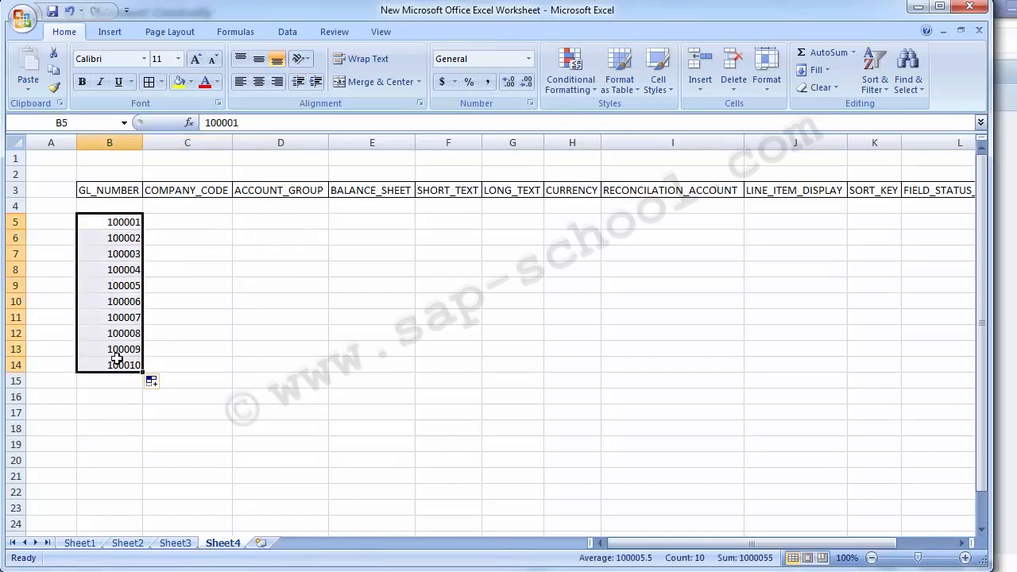
left_click(176, 220)
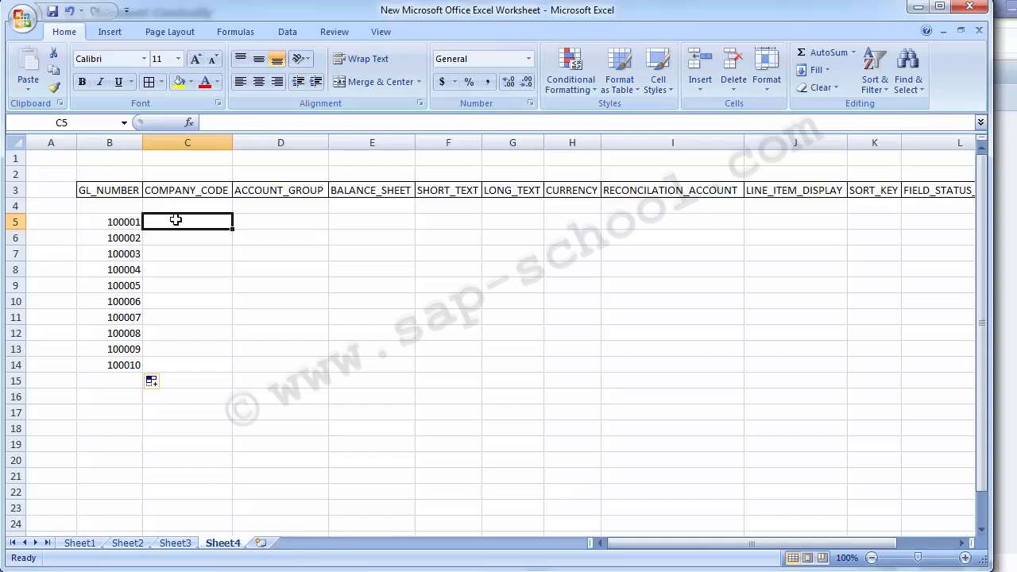
Enter the account names Building in C5 and Land in C6
key("Left")
key("Right")
type("Building")
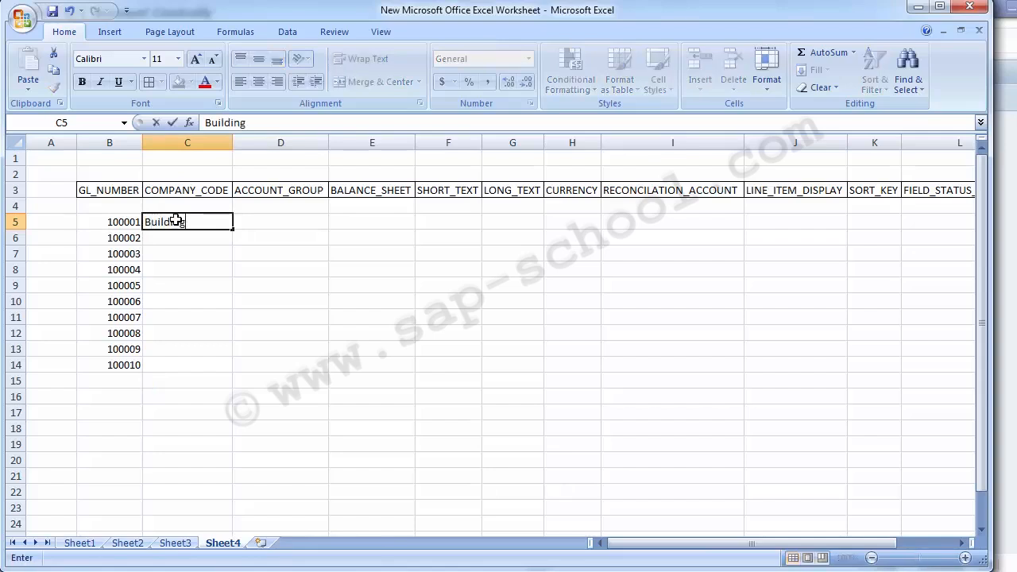
key("Return")
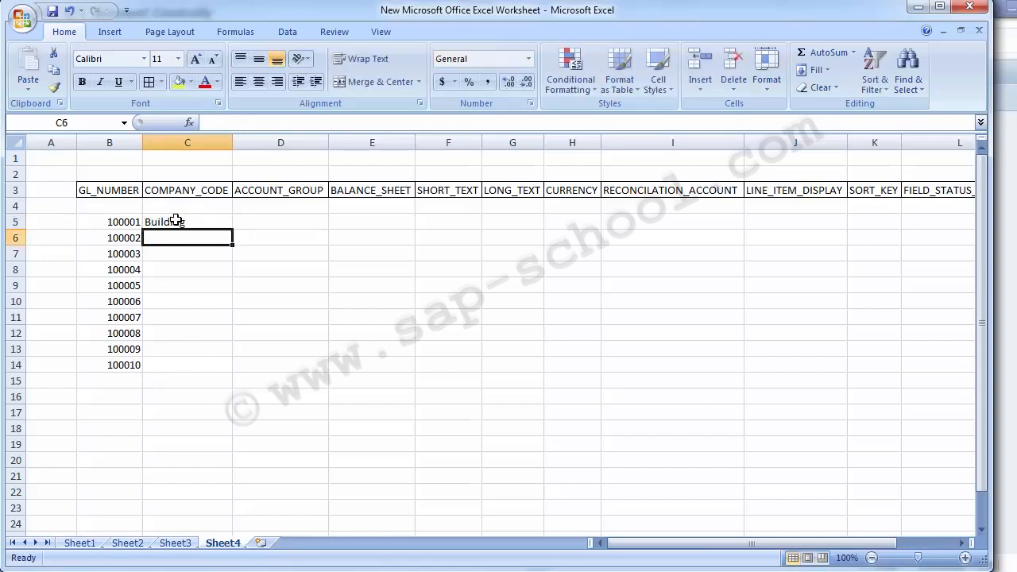
type("Land")
key("Return")
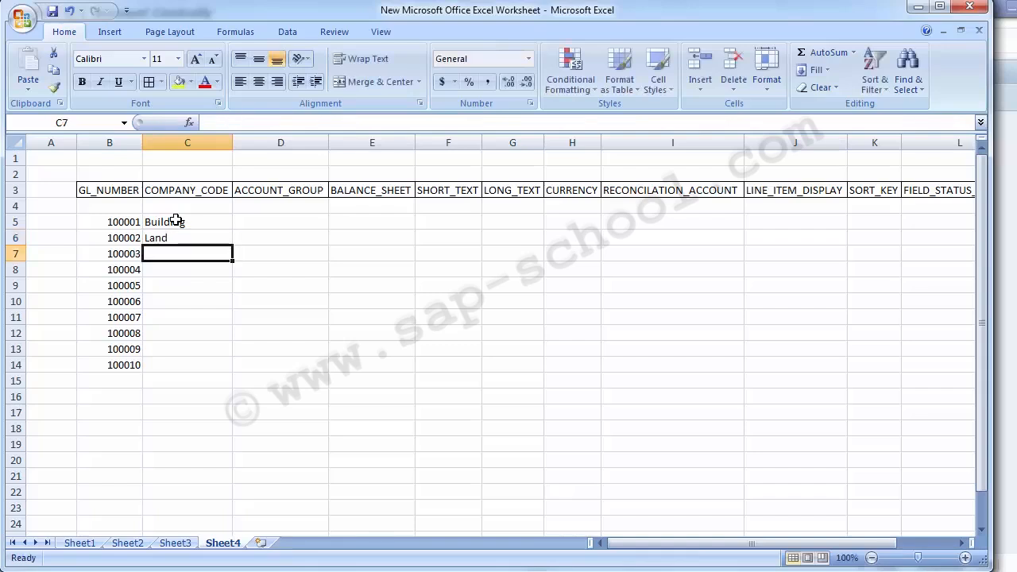
Enter Plant & Machinery in C7 as the name of account 100003
type("Plant ")
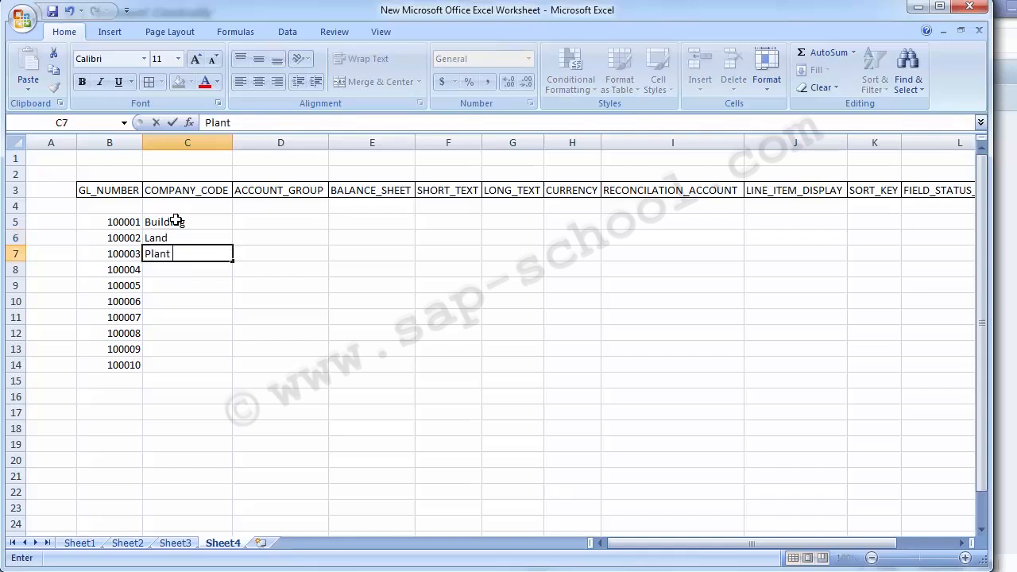
type("& MAchine")
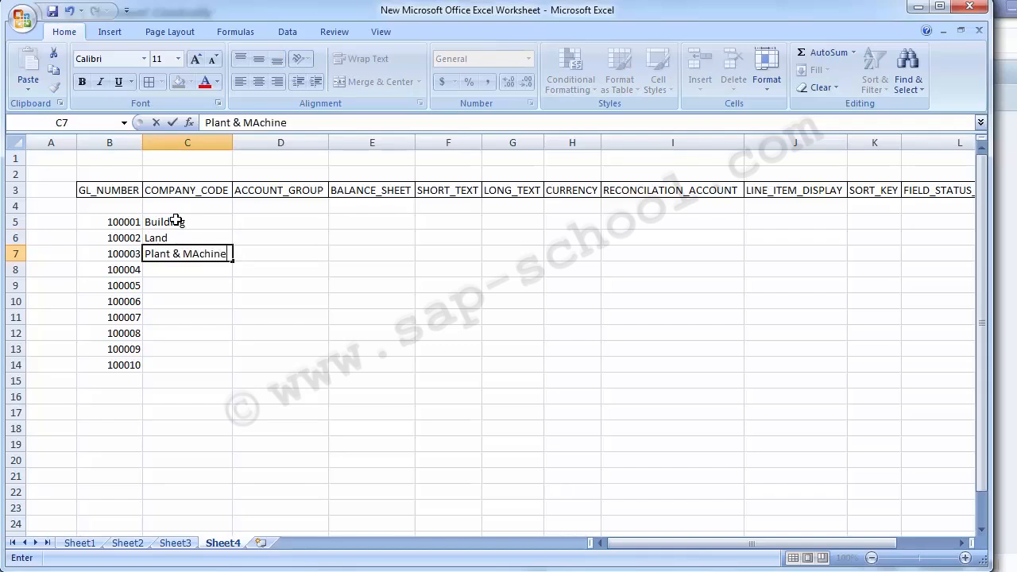
type("ry")
key("Return")
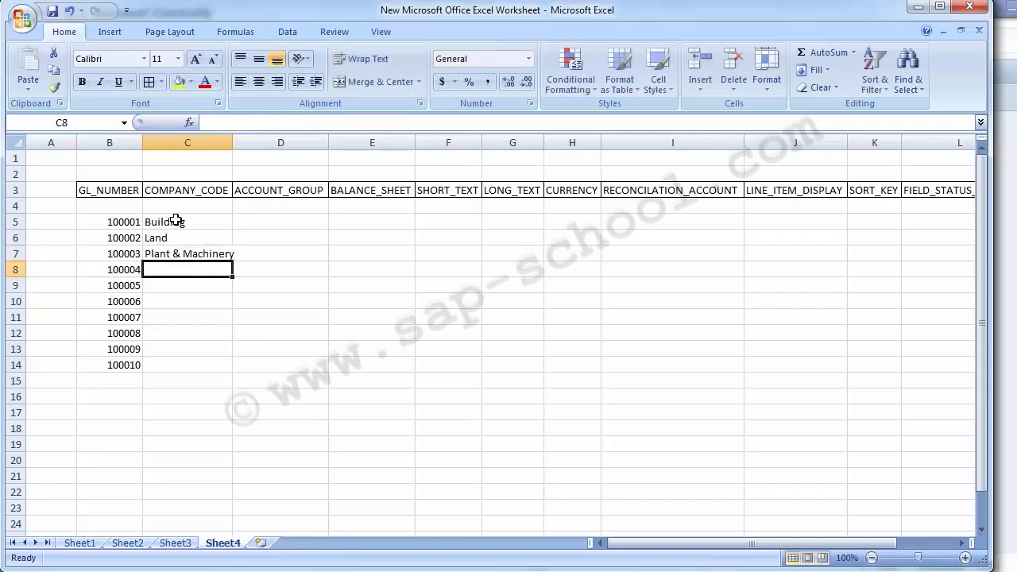
Enter Hardware in C8 as the name of account 100004
type("H")
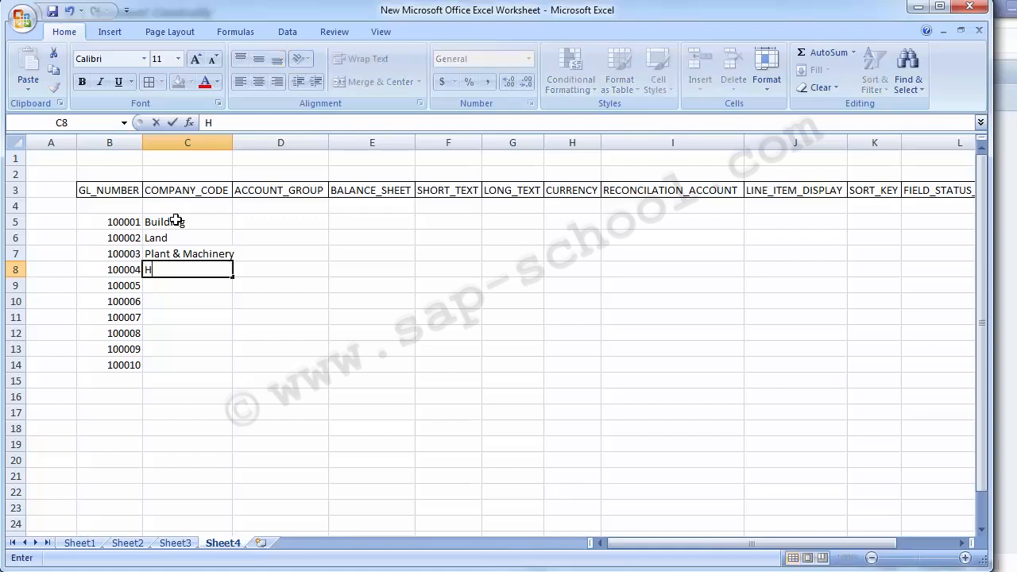
type("ardware")
key("Return")
type("Soft")
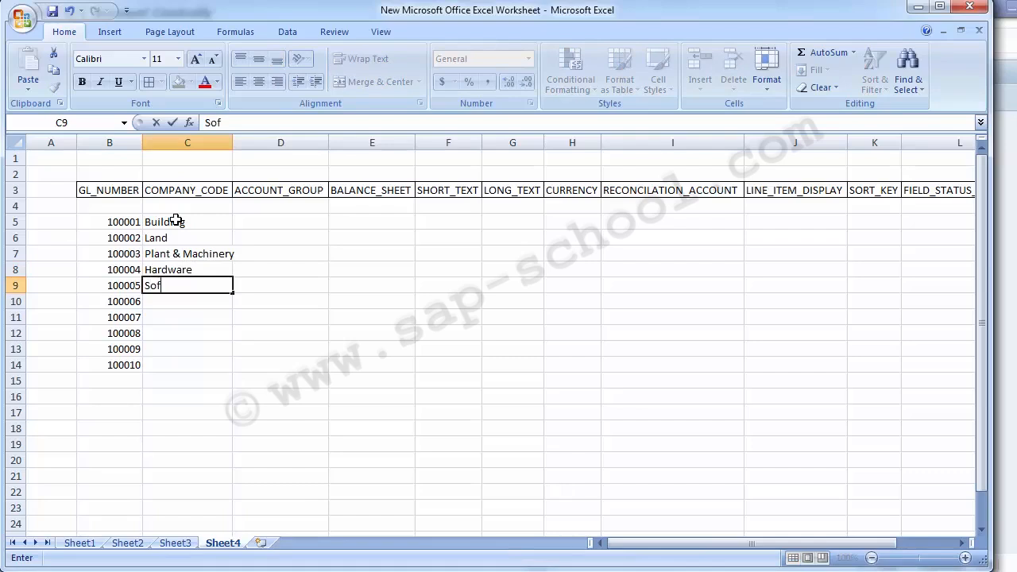
key("BackSpace")
key("BackSpace")
key("BackSpace")
key("BackSpace")
Extend the account name in C8 to Hardware & Software
key("Up")
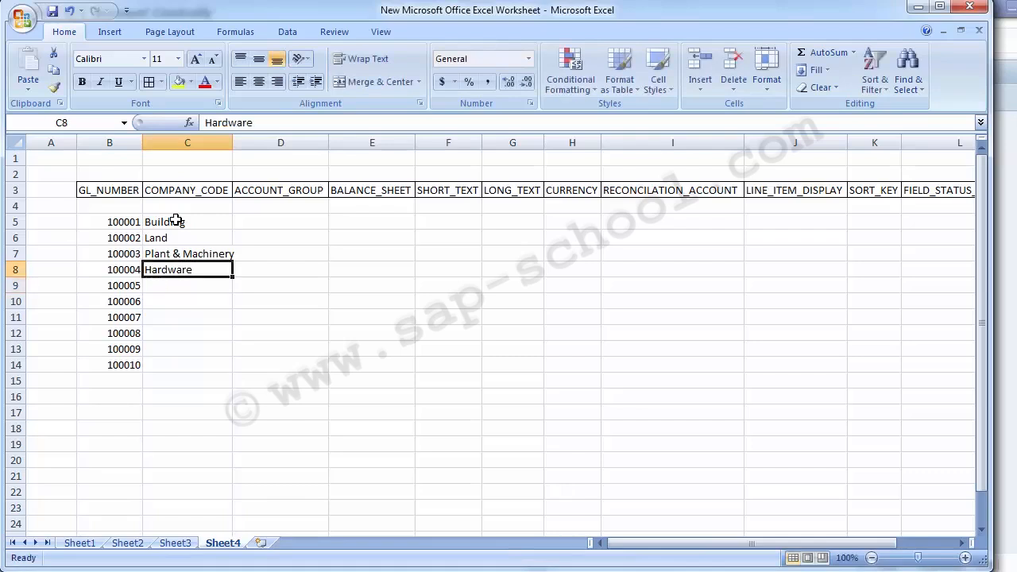
left_click(268, 124)
type("&")
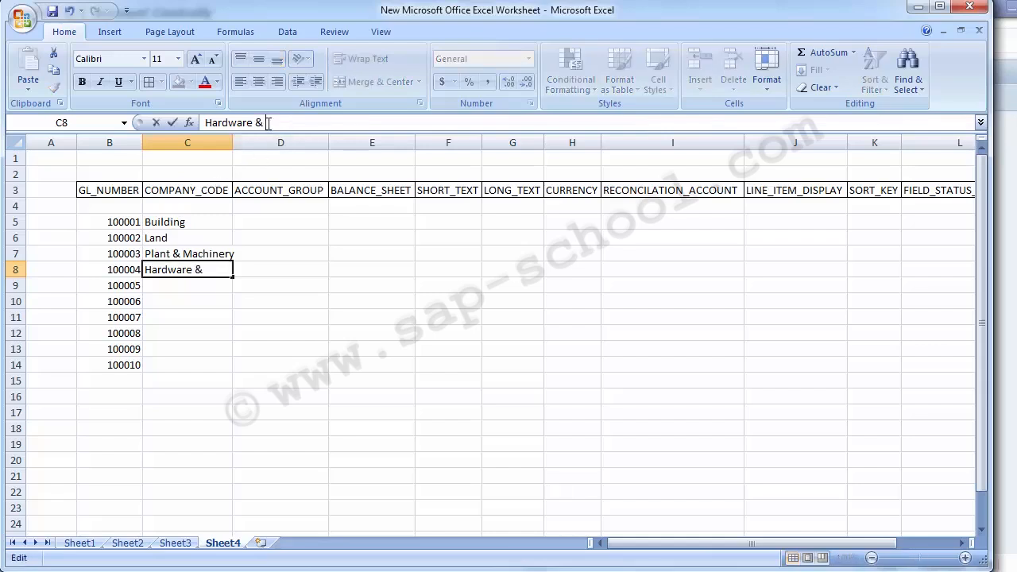
type(" Softw")
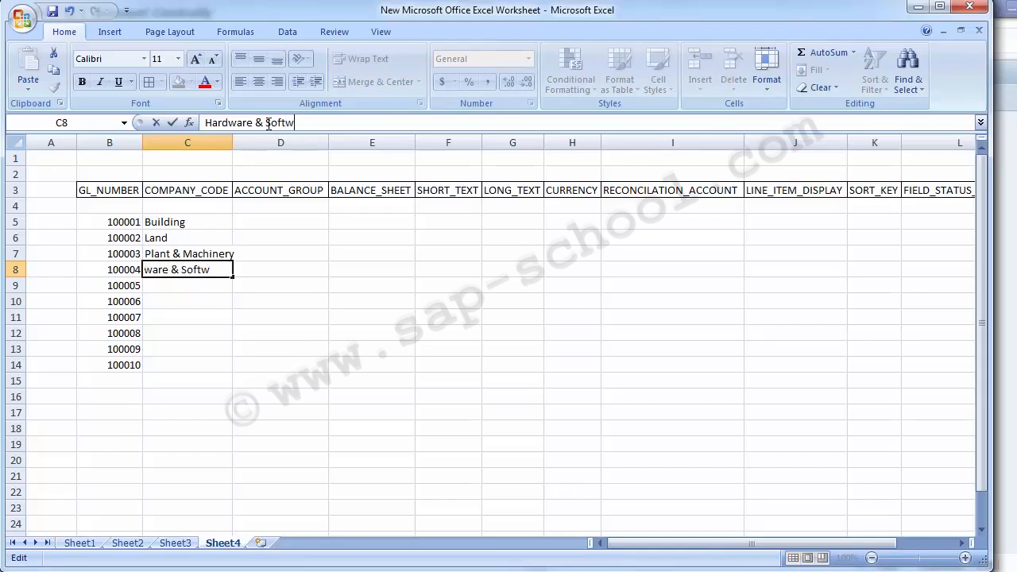
type("are")
key("Return")
Enter the account names Vehicles in C9 and Furniture & Fixture in C10
type("V")
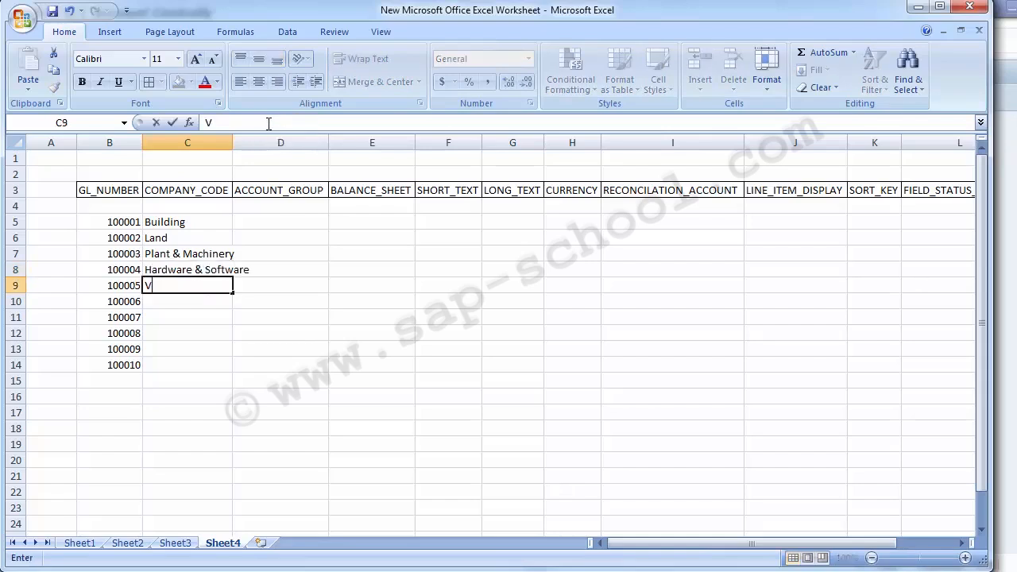
type("ehicles")
key("Return")
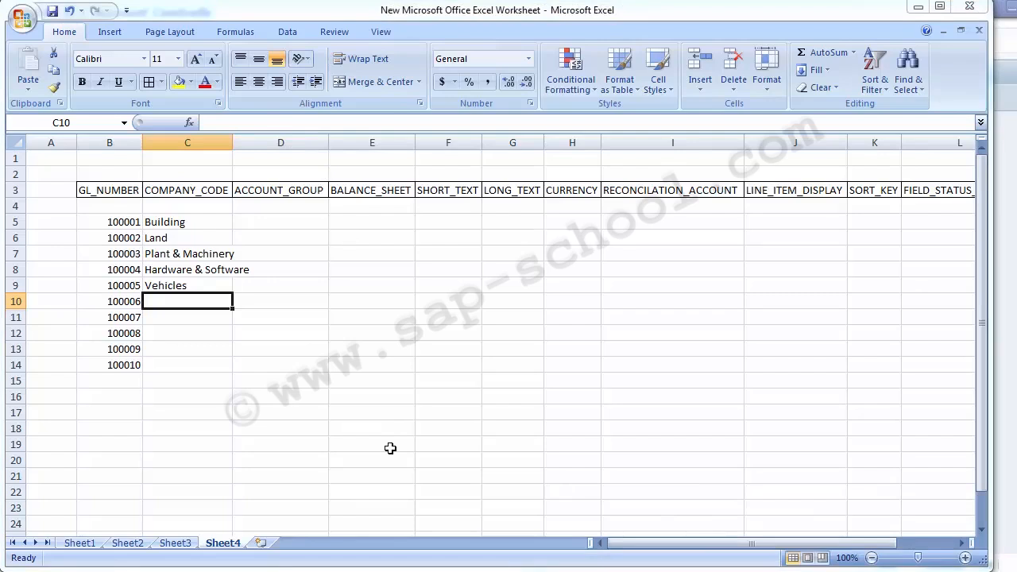
type("Furniture & Fixture")
key("Tab")
key("Left")
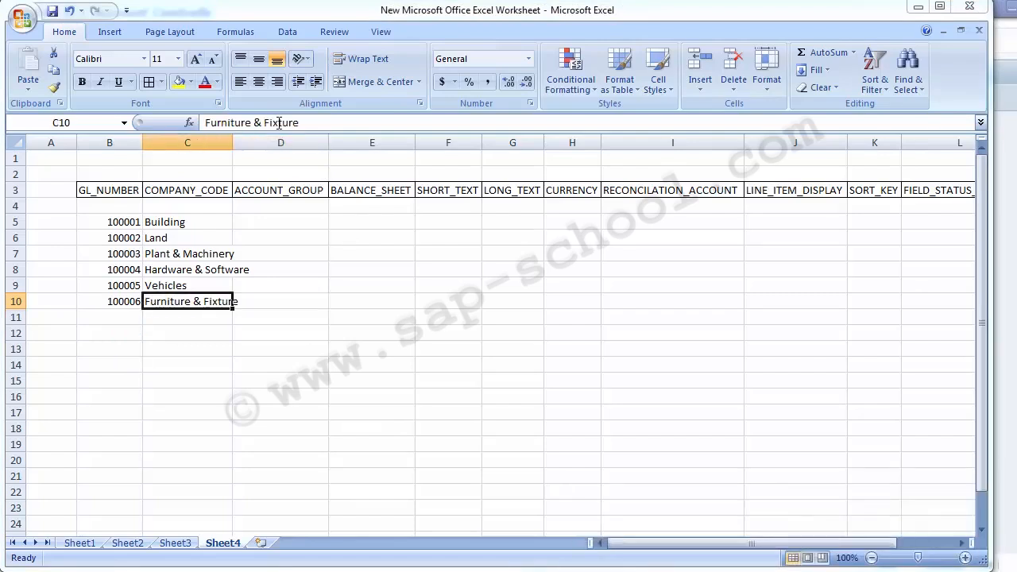
Review the G/L numbers and account names entered in rows 5 to 10
key("Up")
key("Up")
key("Up")
key("Up")
key("Up")
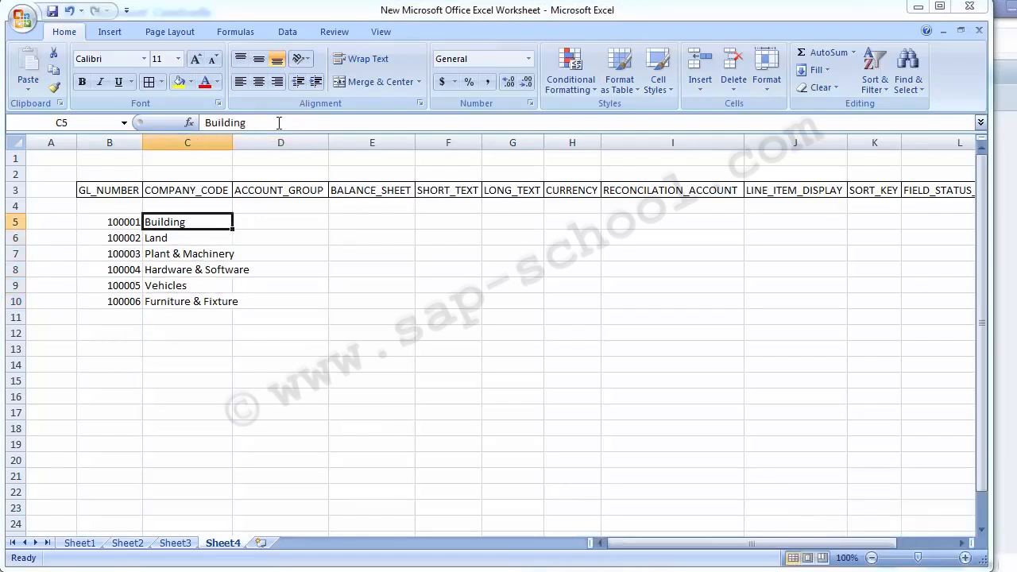
key("Left")
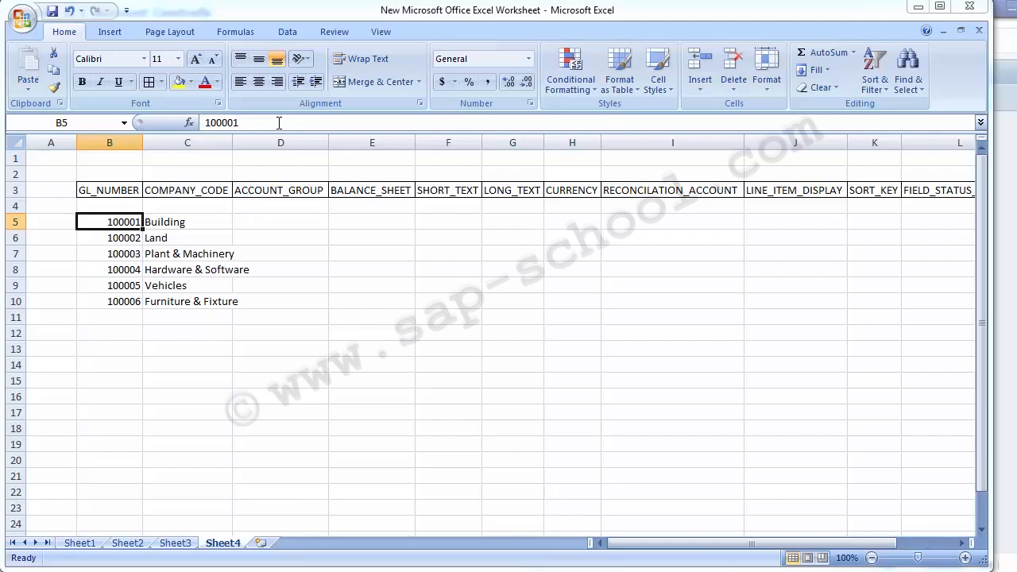
key("Right")
key("Down")
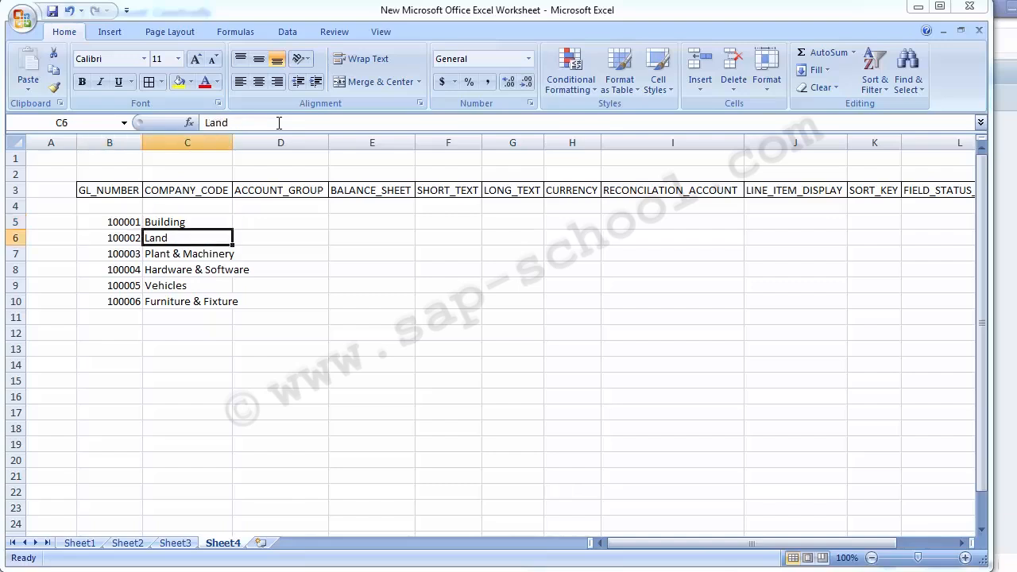
key("Down")
key("Down")
key("Down")
key("Up")
key("Up")
key("Up")
key("Up")
Enter 1000 as the ACCOUNT_GROUP value in D5 and copy it to D6:D10
key("Right")
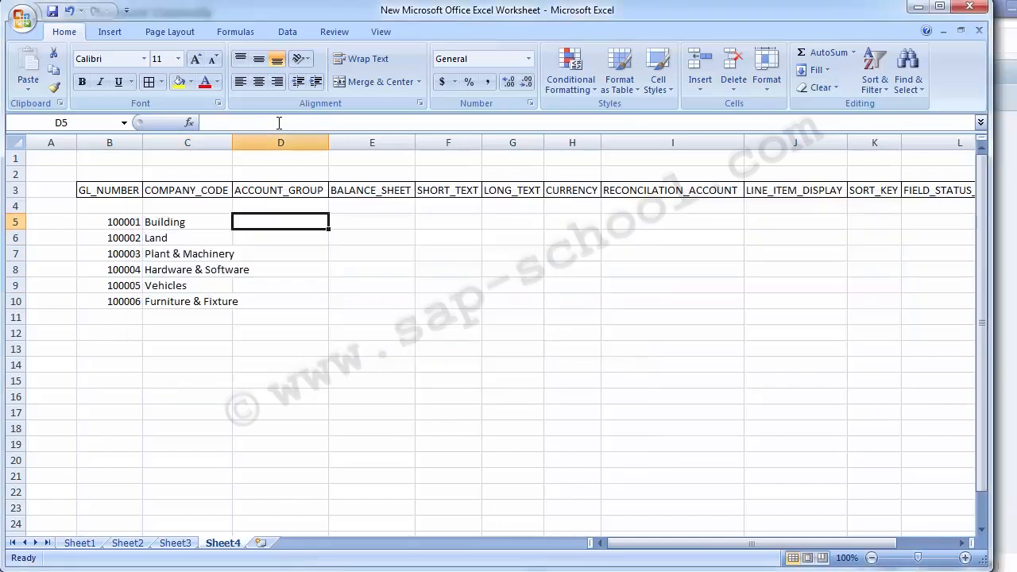
type("1000")
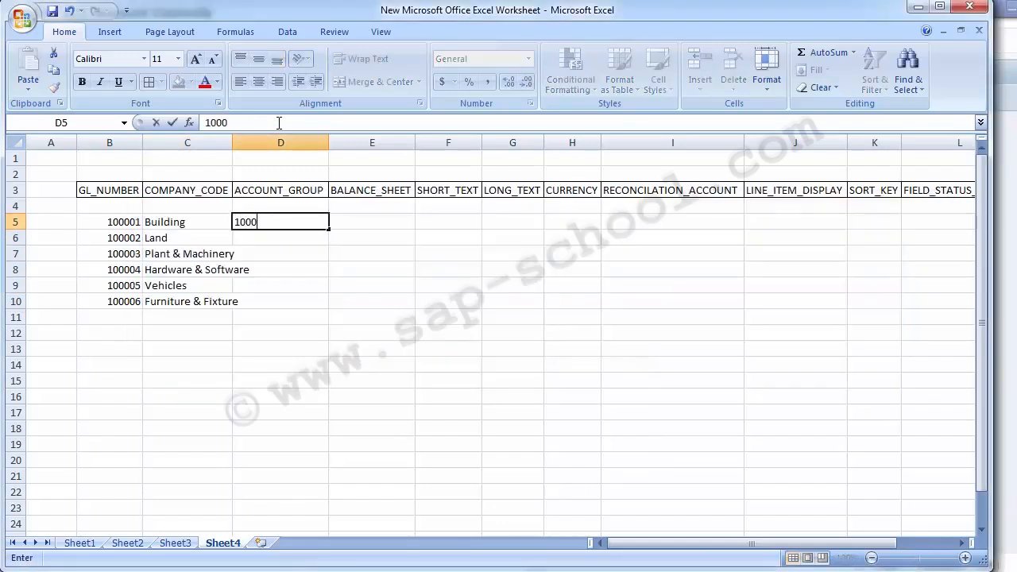
key("Return")
key("Up")
key("ctrl+c")
key("Down")
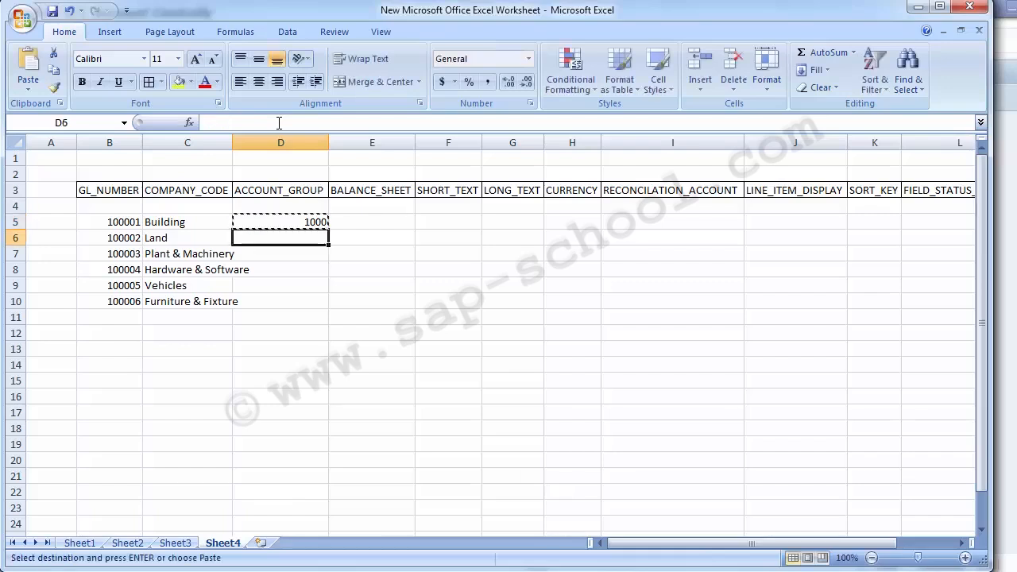
key("shift+Down")
key("shift+Down")
key("shift+Down")
key("shift+Down")
key("Return")
Enter X as the BALANCE_SHEET value in E5 and copy it to E6:E10
key("Right")
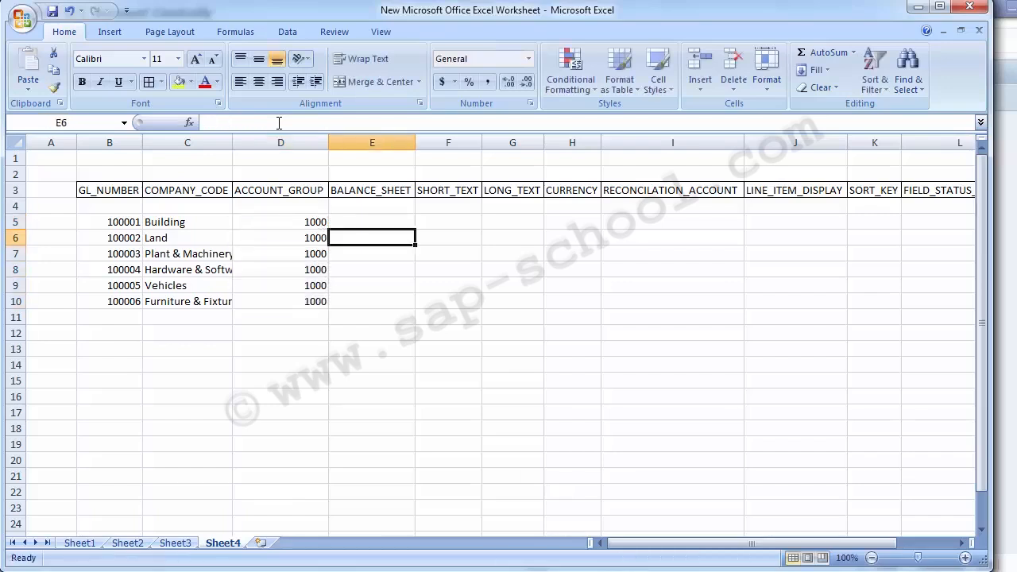
key("Up")
type("X")
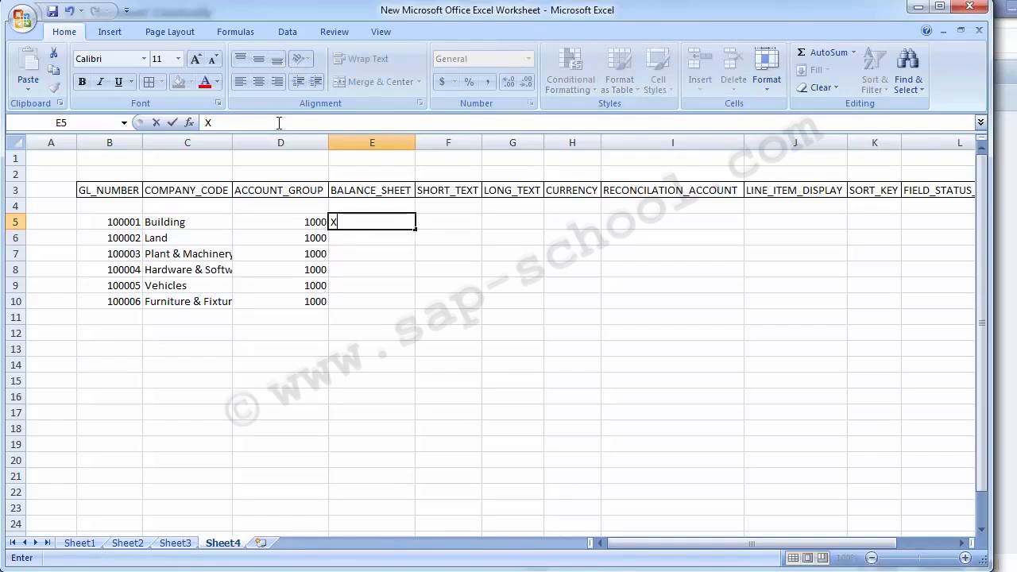
key("Return")
key("Up")
key("ctrl+c")
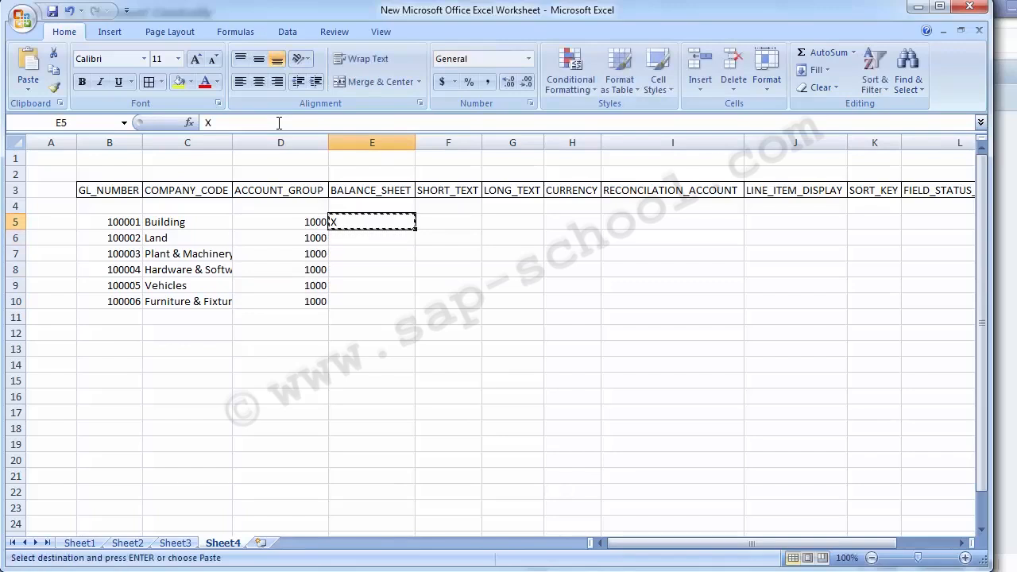
key("Down")
key("shift+Down")
key("shift+Down")
key("shift+Down")
key("shift+Down")
key("Return")
Copy the account names in C5:C10 into the SHORT_TEXT column at F5:F10
key("Right")
key("Up")
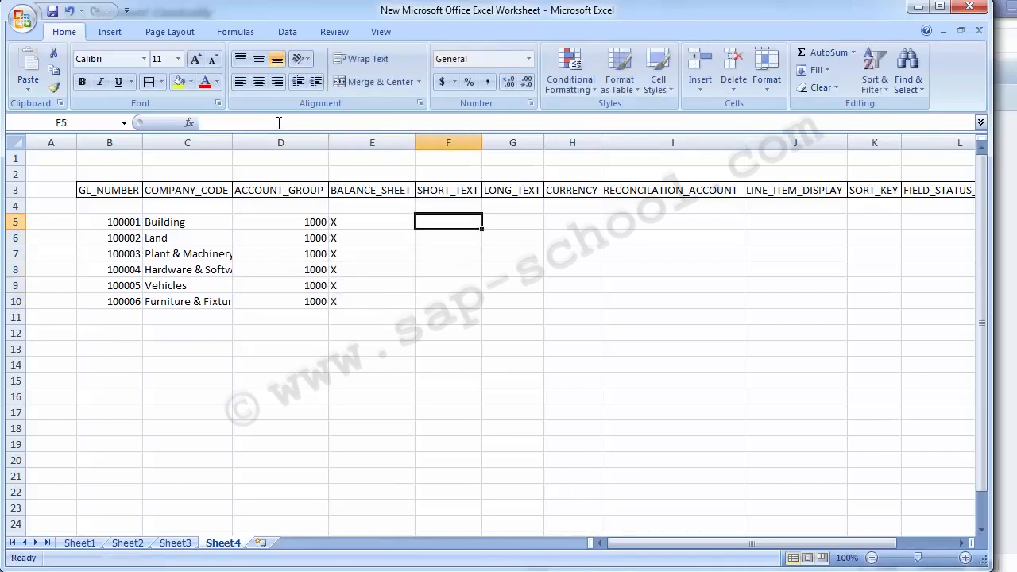
key("Left")
key("Left")
key("Left")
key("shift+Down")
key("shift+Down")
key("shift+Down")
key("shift+Down")
key("shift+Down")
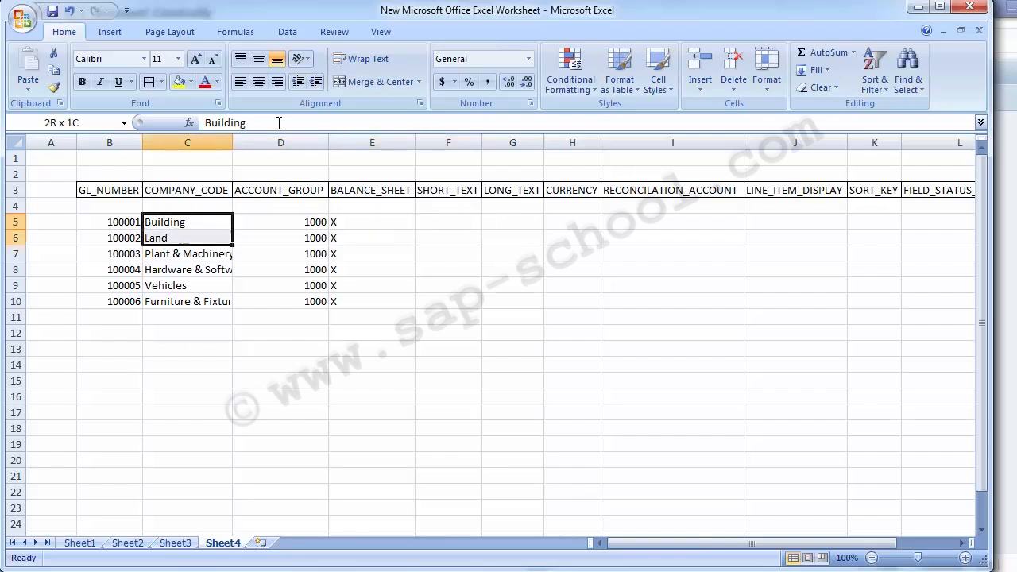
key("ctrl+c")
key("Right")
key("Right")
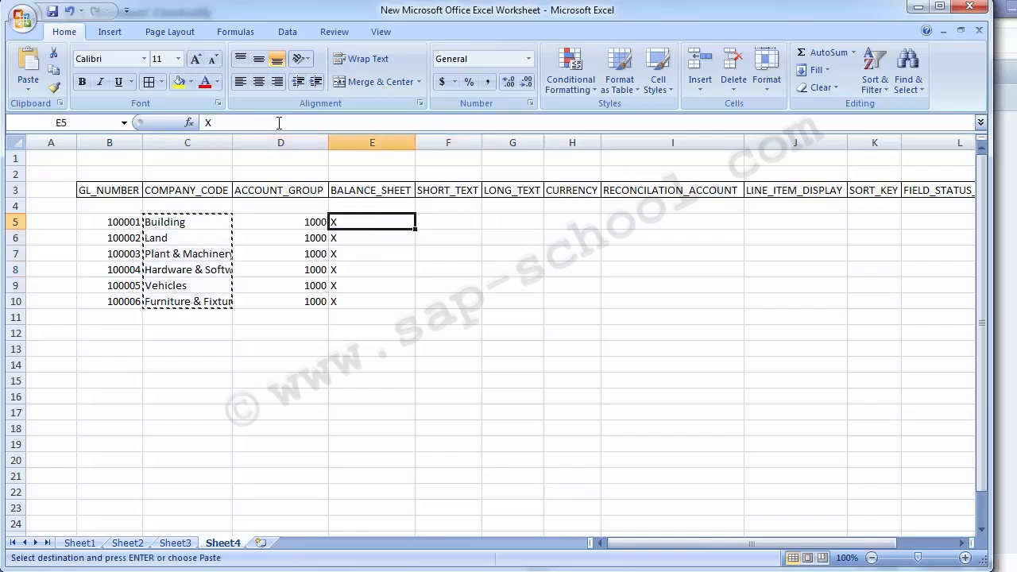
key("Right")
key("ctrl+v")
Copy the short texts in F5:F10 into the LONG_TEXT column at G5:G10
key("Right")
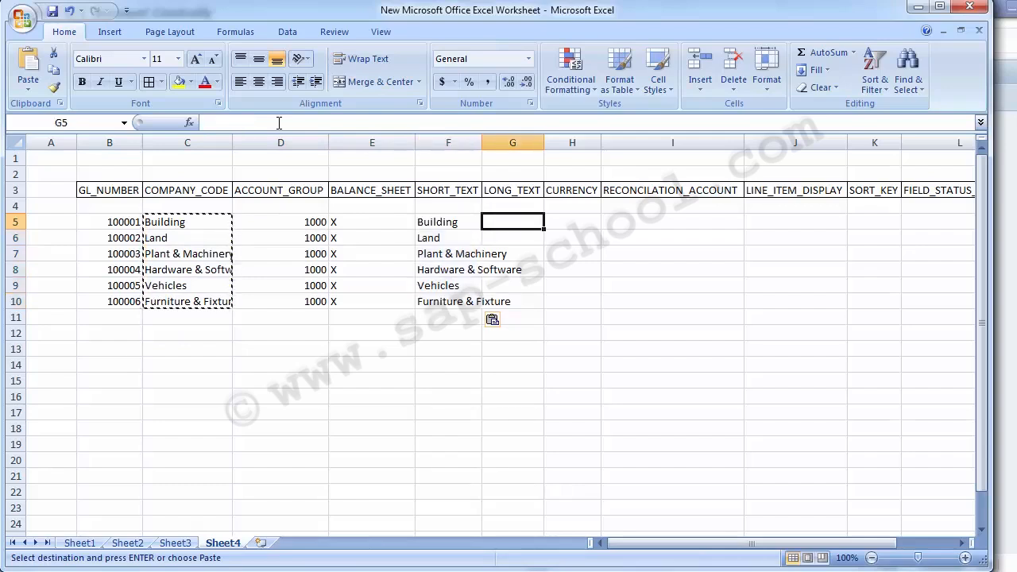
key("Left")
key("shift+Down")
key("shift+Down")
key("shift+Down")
key("shift+Down")
key("shift+Down")
key("ctrl+c")
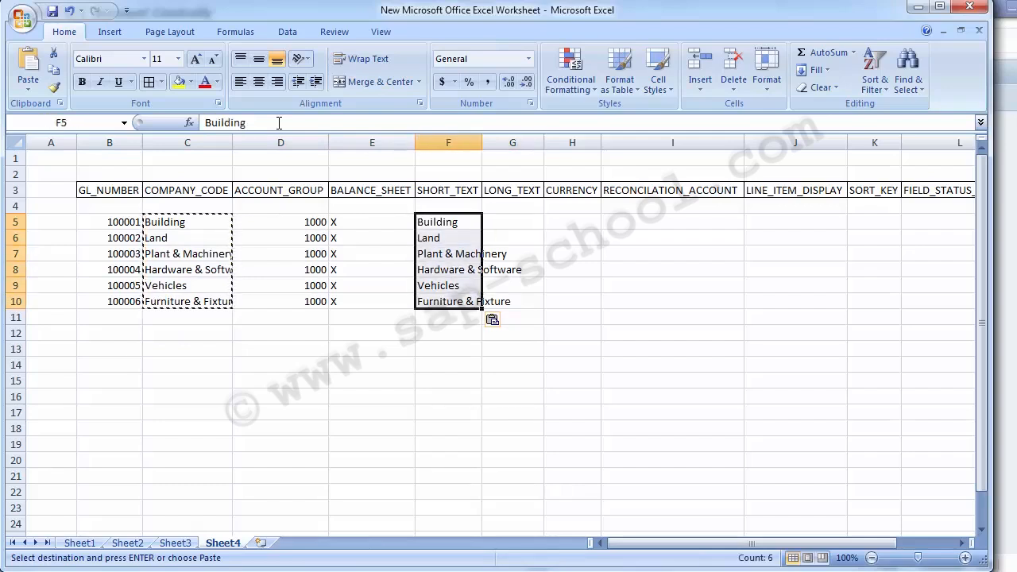
key("Right")
key("ctrl+v")
Replace the account name in C5 with the company code 1000
key("Right")
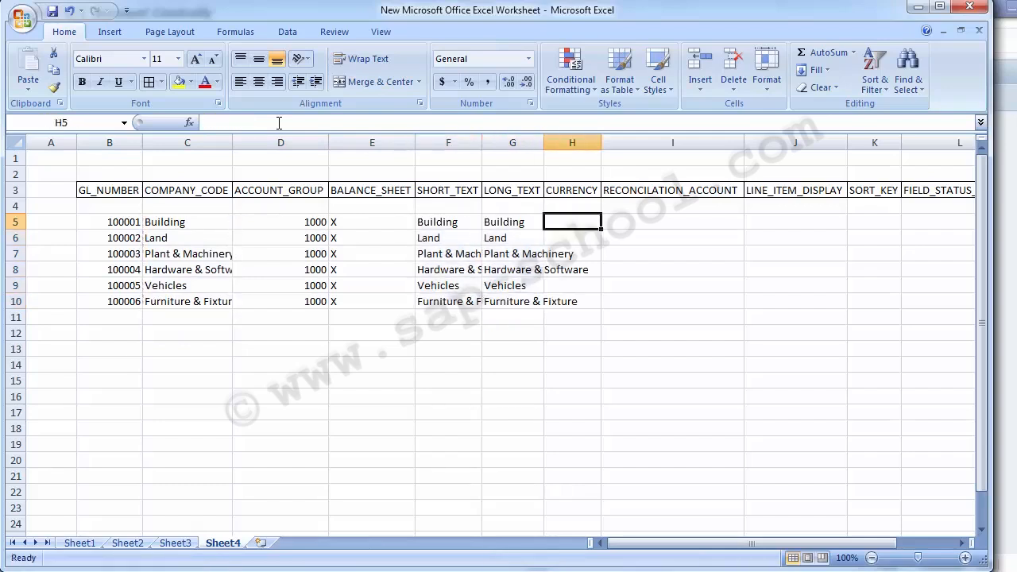
key("Left")
key("Left")
key("Left")
key("Left")
key("Left")
key("Down")
key("shift+Down")
key("shift+Down")
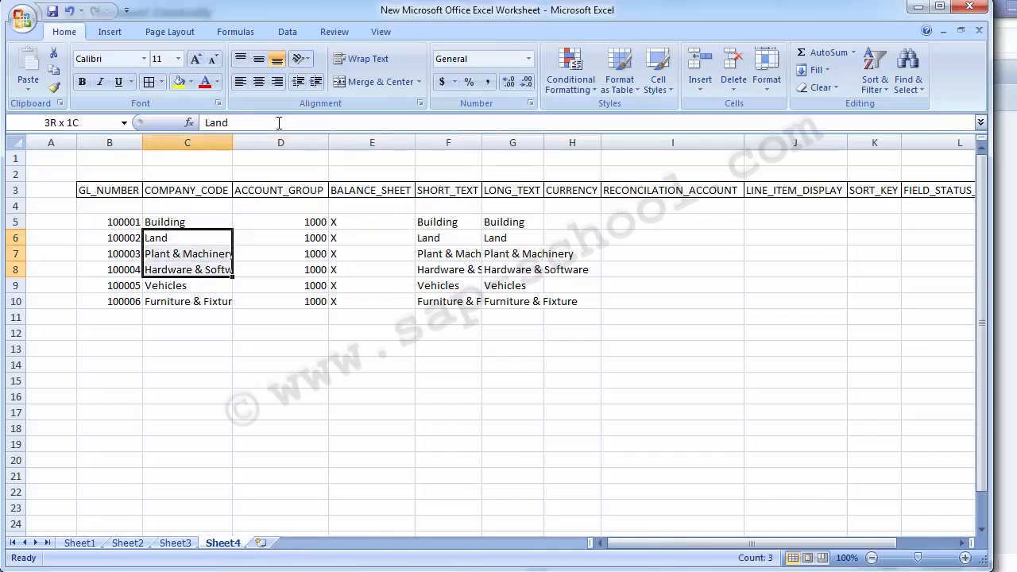
key("Up")
type("1000")
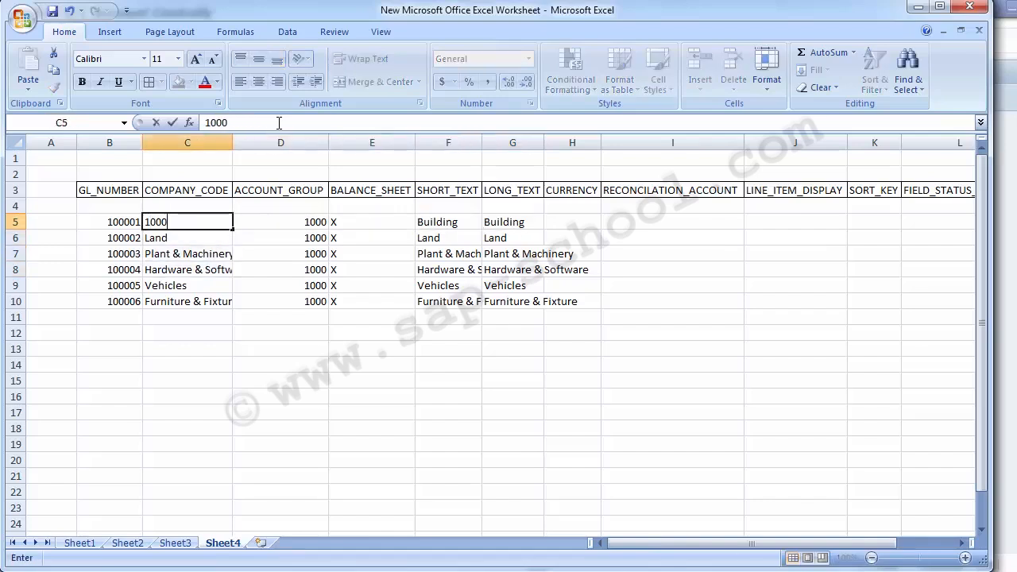
key("Return")
Copy company code 1000 from C5 over the account names in C6:C10
key("Up")
key("ctrl+c")
key("Down")
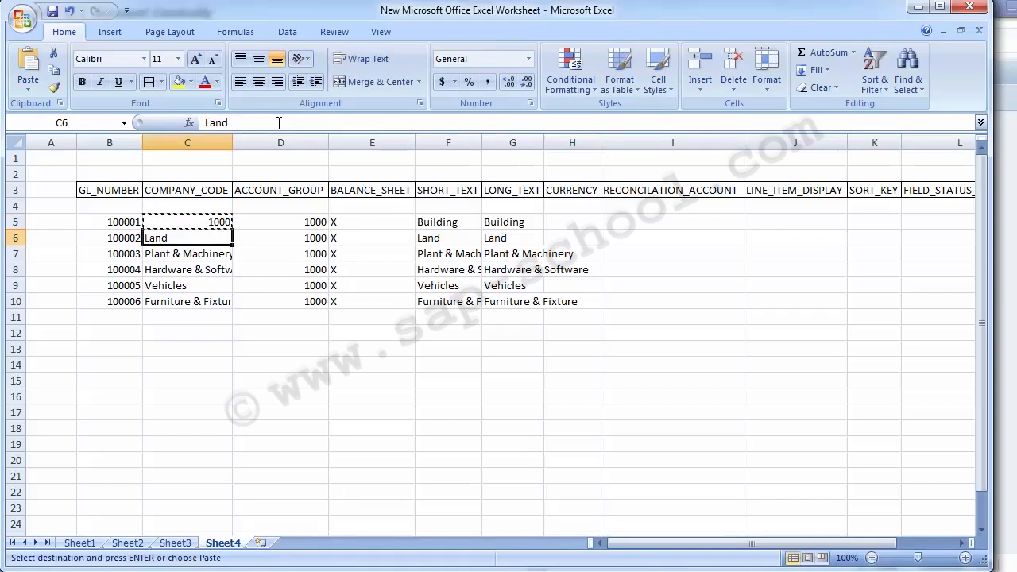
key("shift+Down")
key("shift+Down")
key("shift+Down")
key("shift+Down")
key("Return")
Enter USD as the CURRENCY value in H5 for the Building account
key("Right")
key("Right")
key("Right")
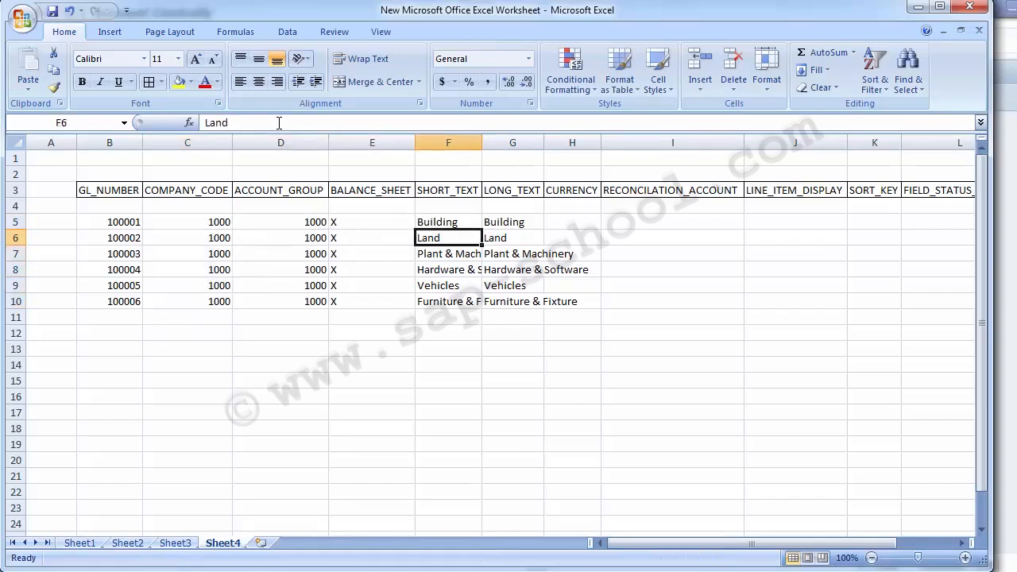
key("Right")
key("Right")
key("Up")
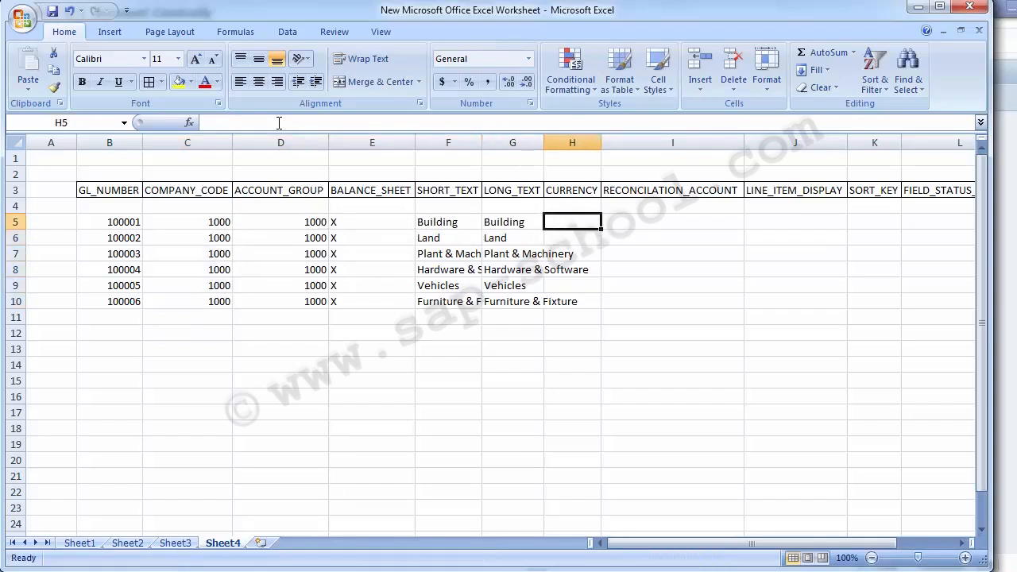
type("USD")
key("Return")
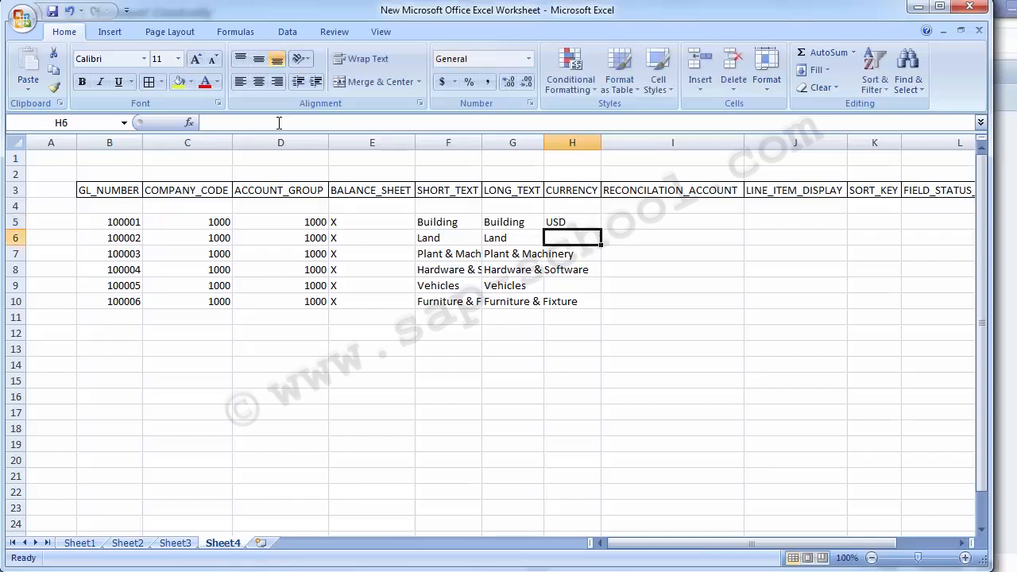
key("Up")
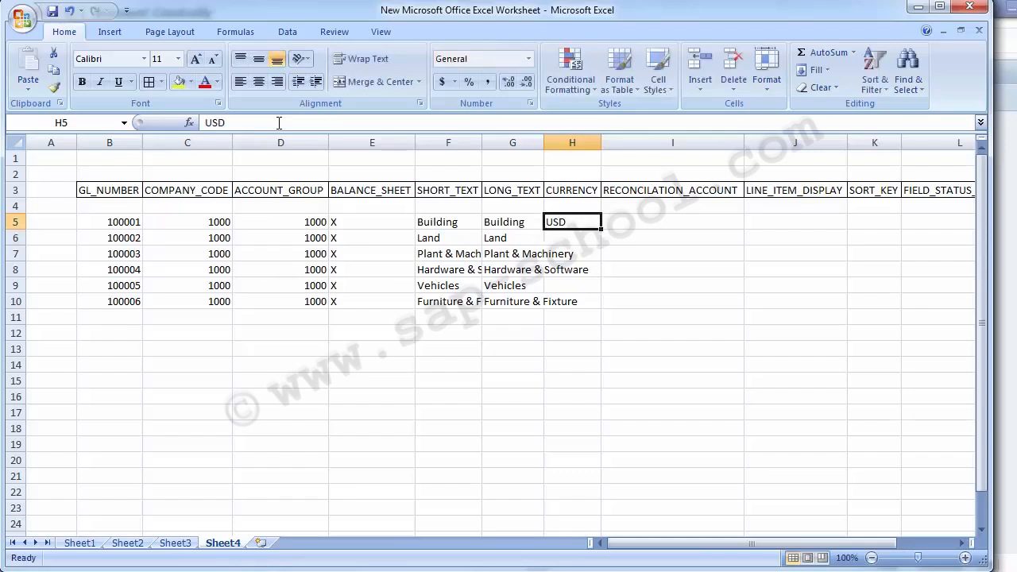
key("Delete")
type("USD")
key("Return")
key("Right")
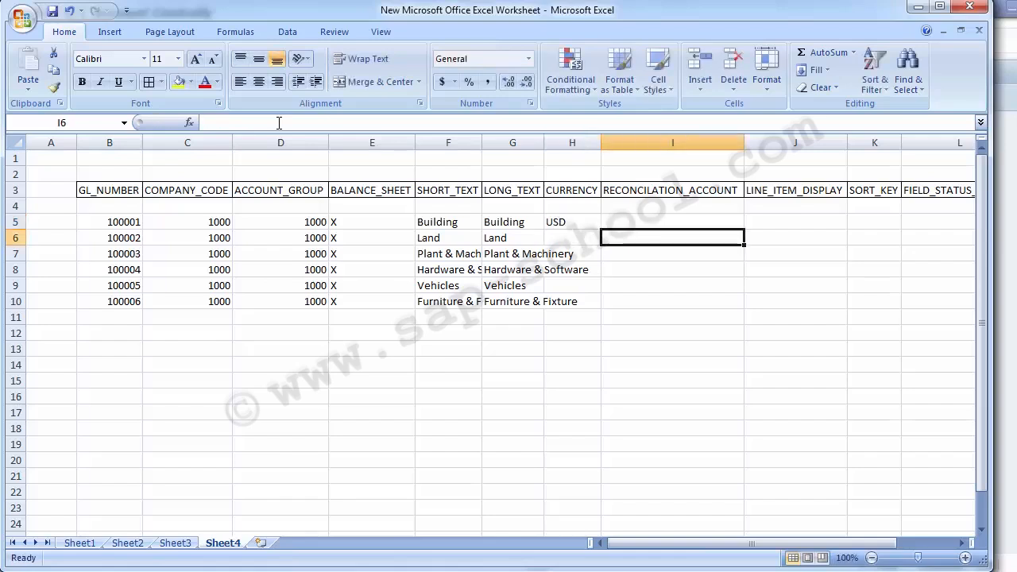
Copy the USD currency from H5 to H6:H10
key("Left")
key("Up")
key("ctrl+c")
key("Down")
key("shift+Down")
key("shift+Down")
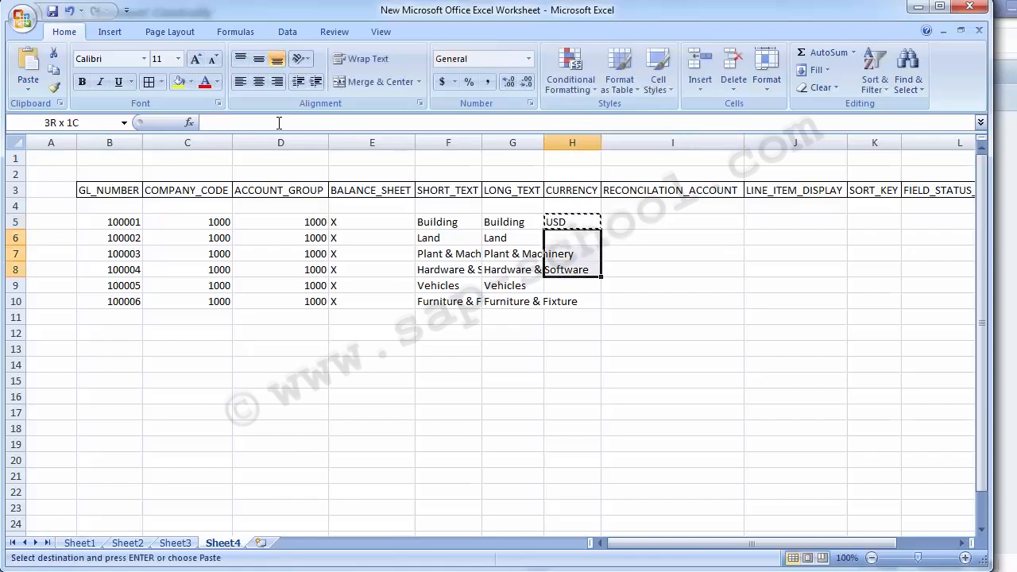
key("shift+Down")
key("shift+Down")
key("Return")
Enter A as the RECONCILATION_ACCOUNT value in I5 and copy it to I6:I10
key("Right")
key("Up")
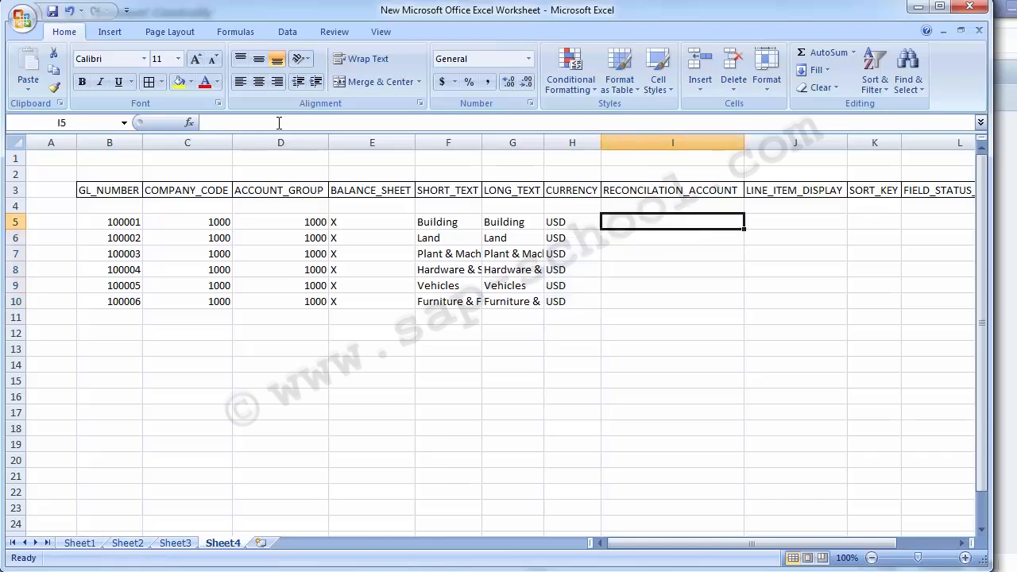
type("A")
key("Return")
key("Up")
key("ctrl+c")
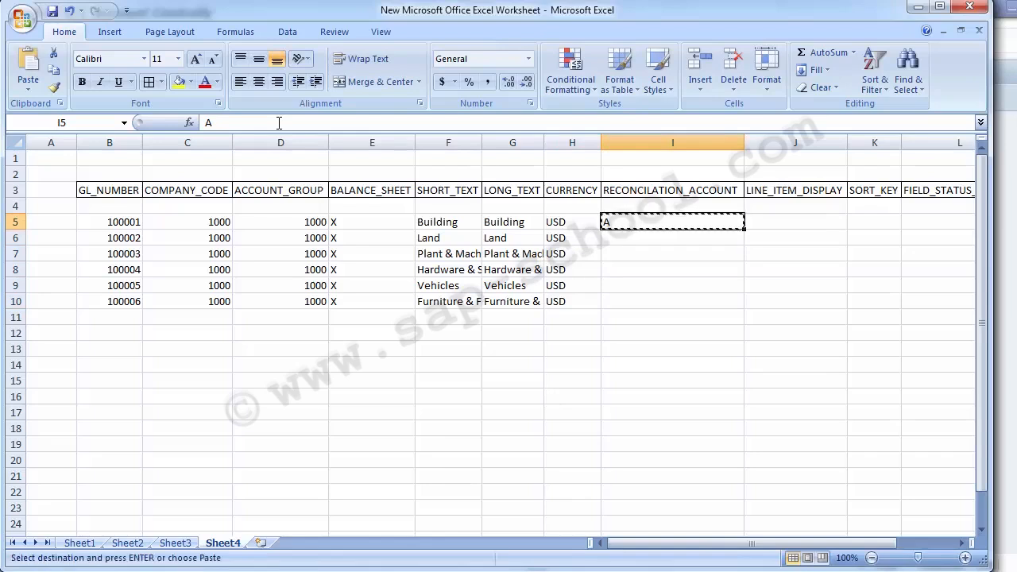
key("Down")
key("shift+Down")
key("shift+Down")
key("shift+Down")
key("shift+Down")
key("Return")
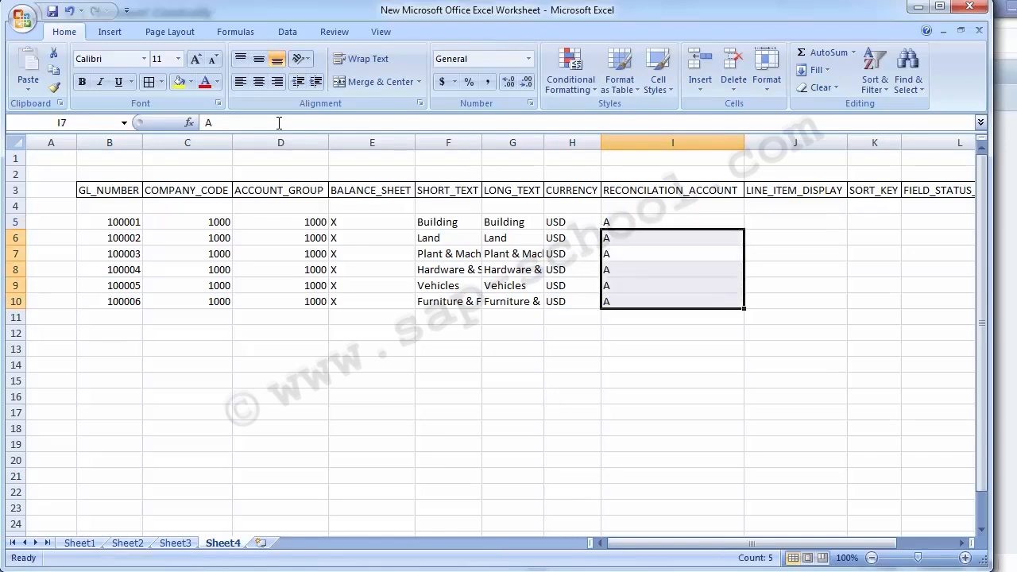
Enter X as the LINE_ITEM_DISPLAY value in J5
key("Right")
key("Right")
key("Right")
key("Left")
key("Left")
key("Up")
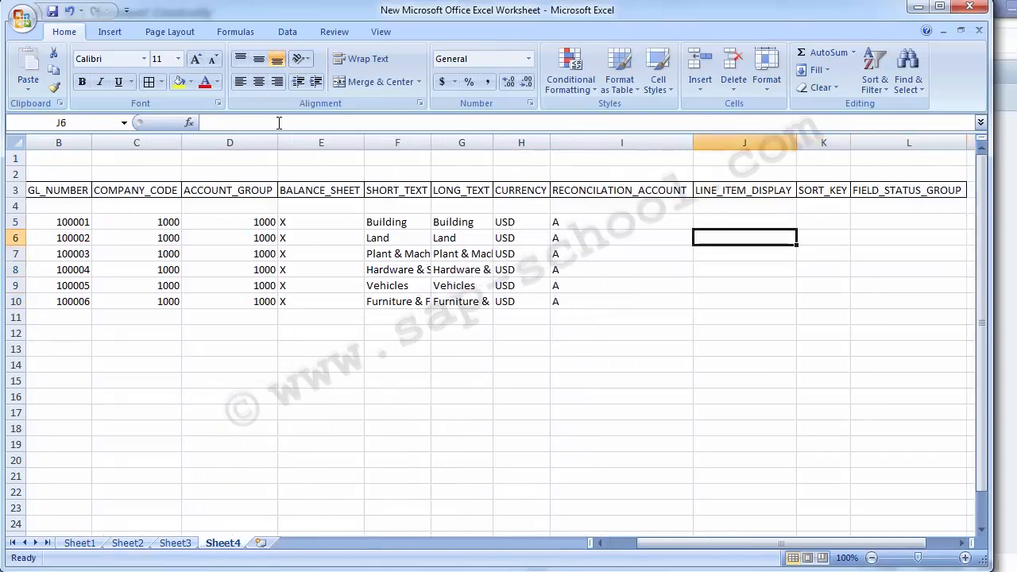
key("Up")
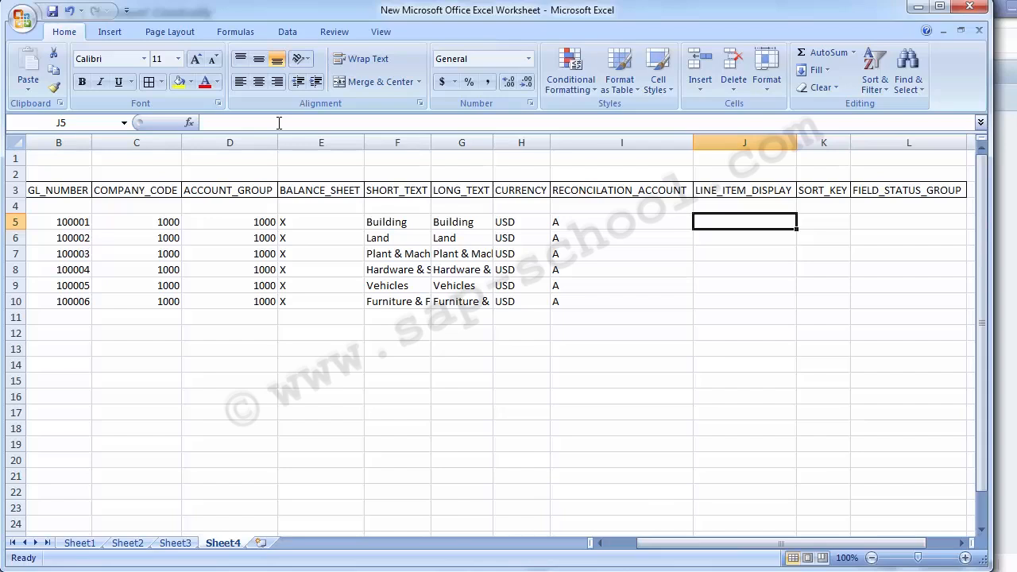
type("X")
key("Return")
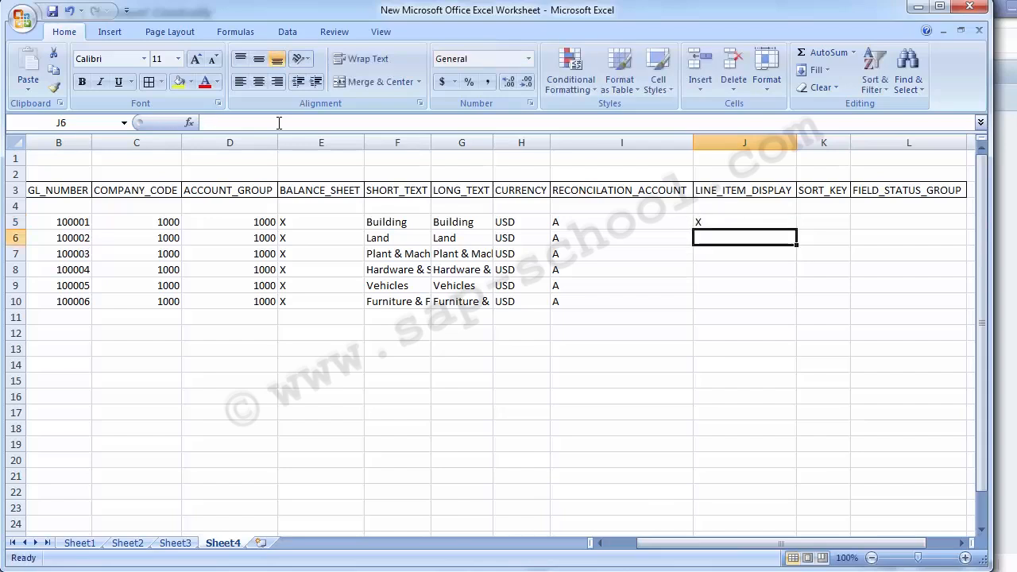
Copy the line item display X from J5 to J6:J10
key("Up")
key("ctrl+c")
key("Down")
key("shift+Down")
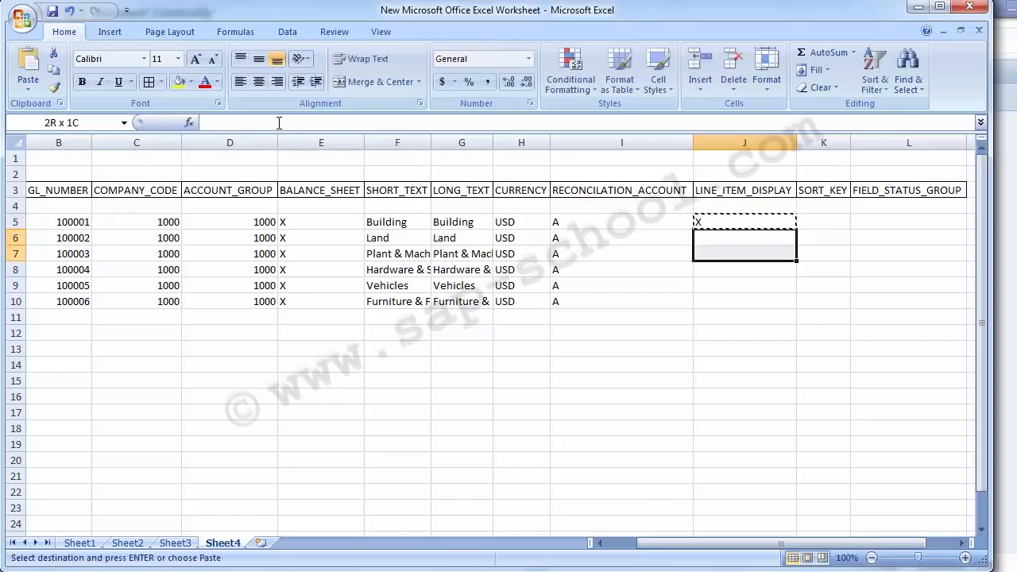
key("shift+Down")
key("shift+Down")
key("shift+Down")
key("Return")
Switch to SAP and check the sort key in the control data of the Furniture Account
key("Right")
key("Up")
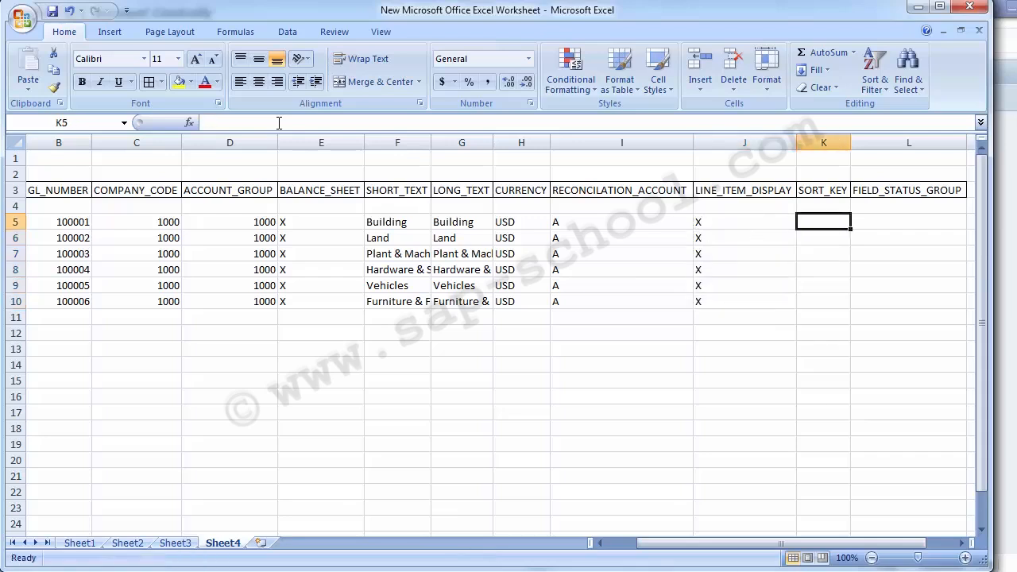
key("Right")
key("Right")
key("Left")
key("Left")
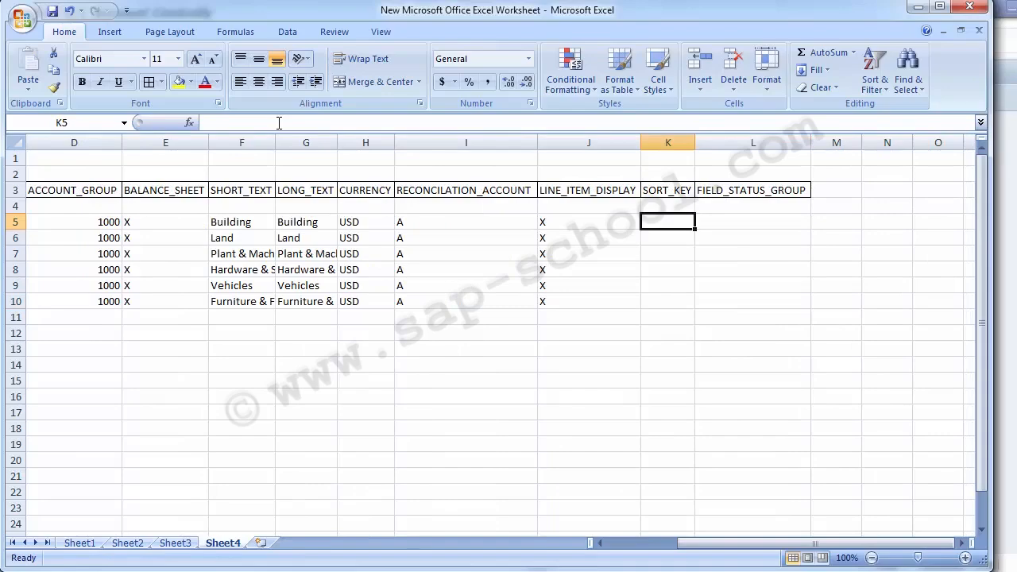
left_click(438, 565)
left_click(541, 496)
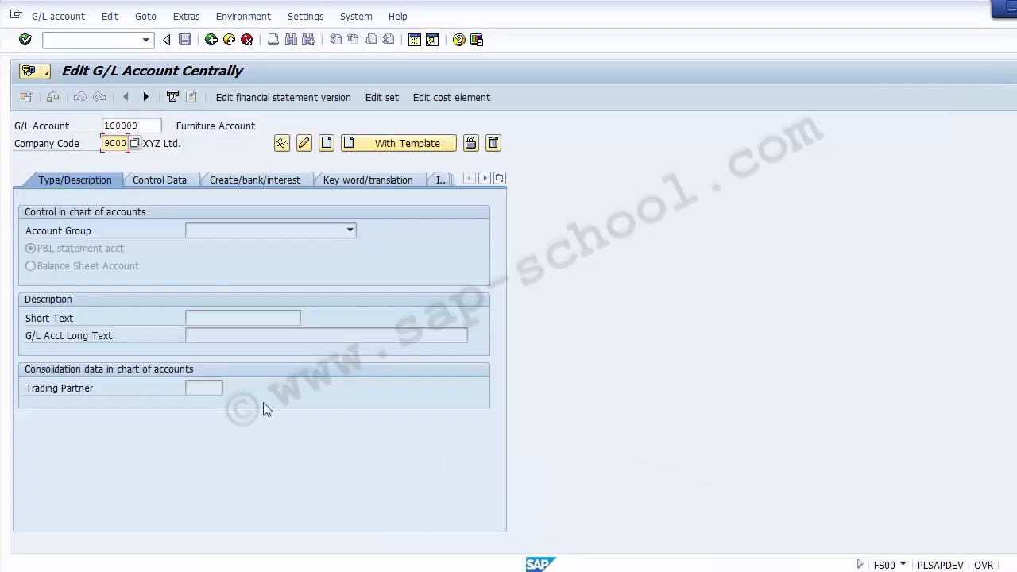
left_click(171, 180)
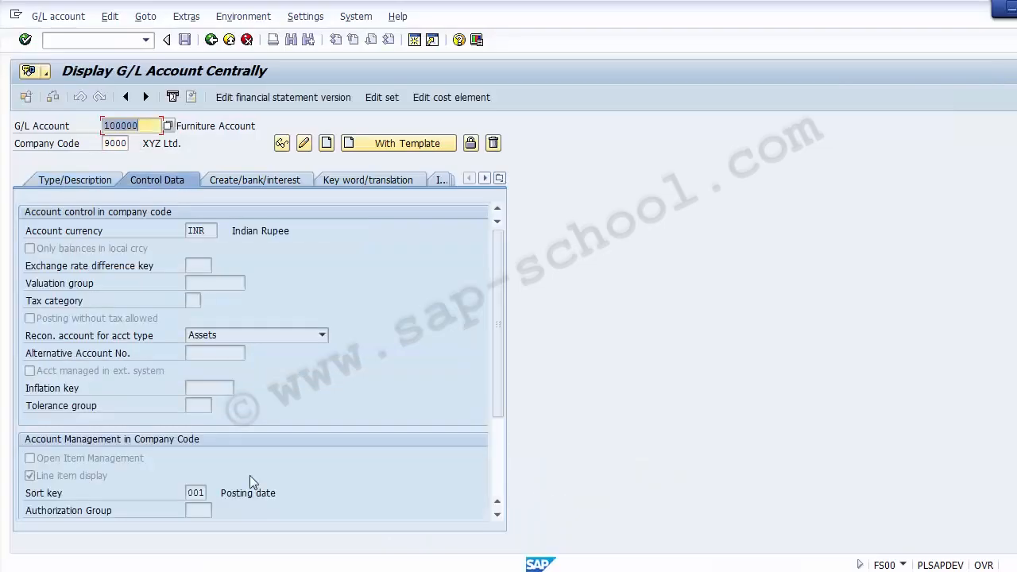
Return to the Excel worksheet and enter 001 as the SORT_KEY value in K5
key("alt+Tab")
type("0")
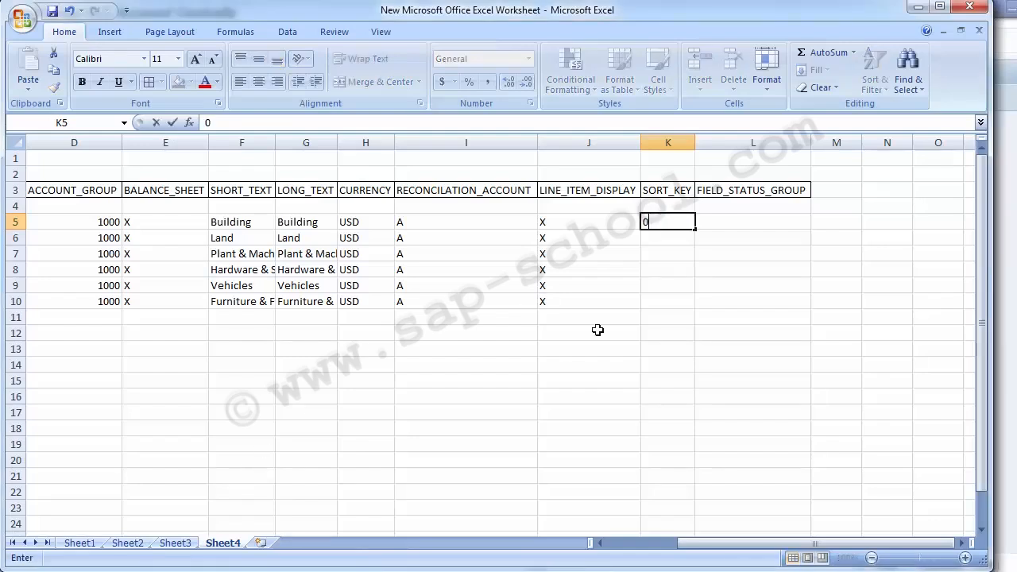
type("01")
key("ctrl+Return")
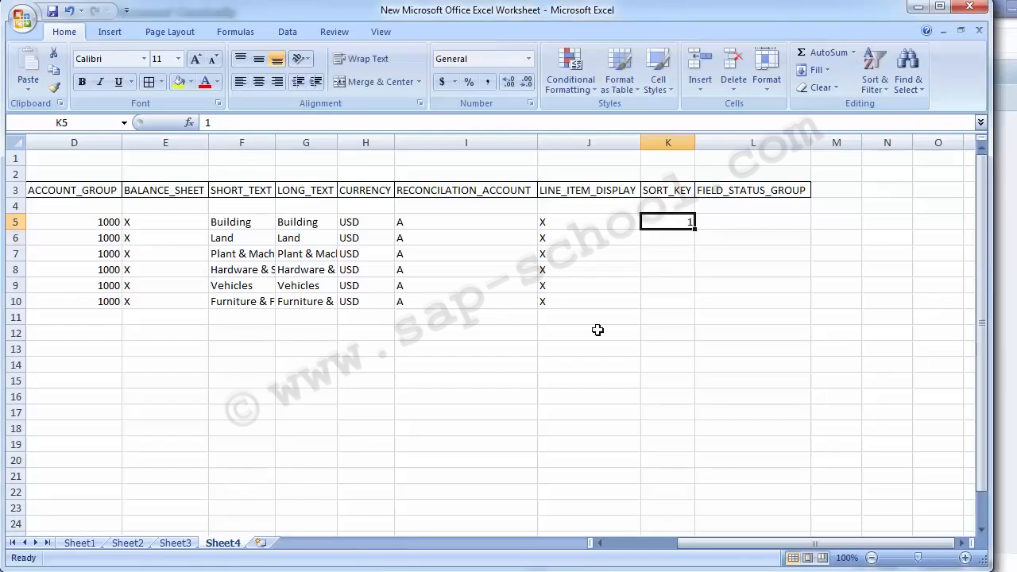
Format the SORT_KEY column K as Text and enter 01 in K5
left_click(666, 142)
left_click(529, 59)
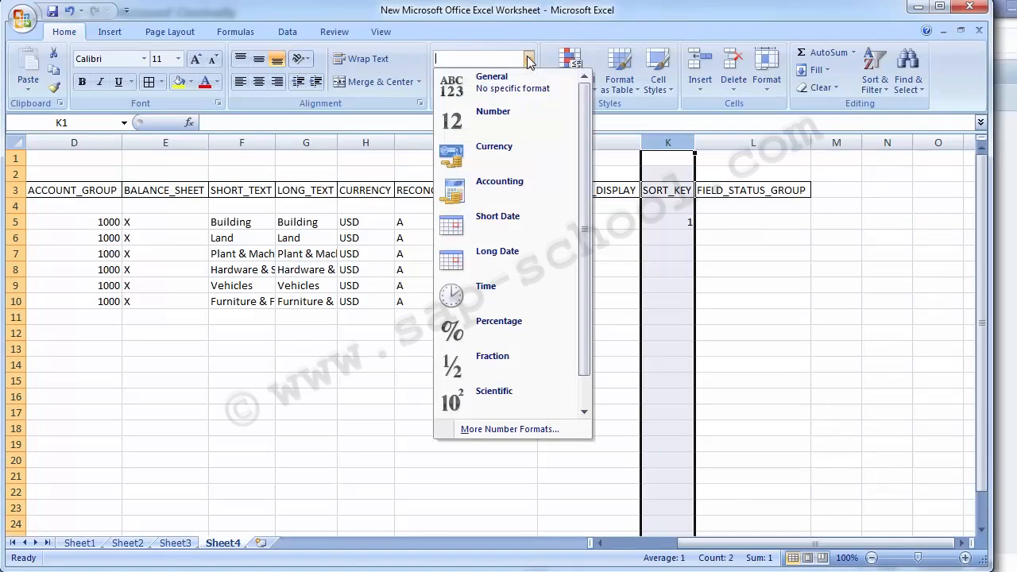
left_click(588, 397)
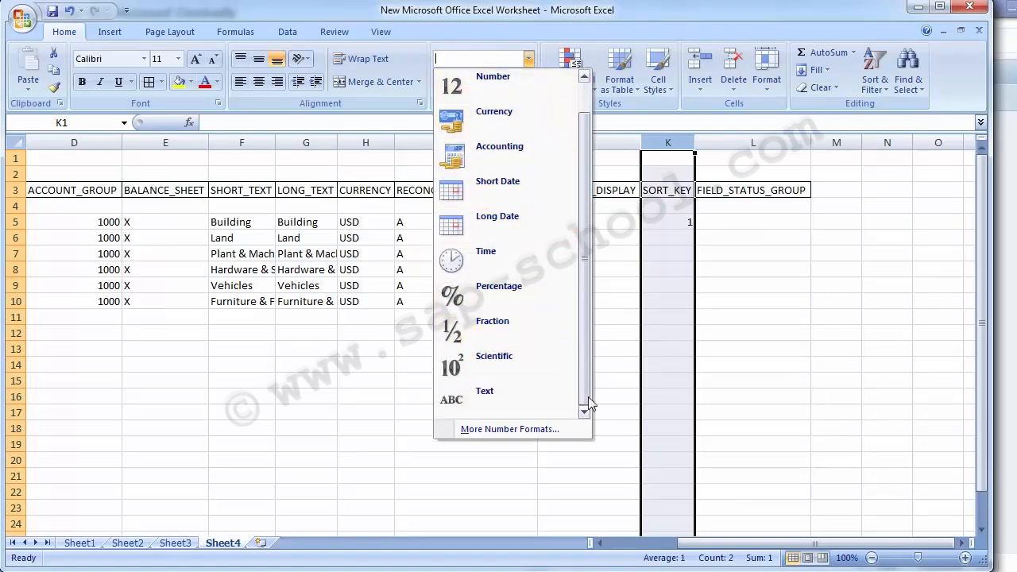
left_click(495, 393)
left_click(662, 226)
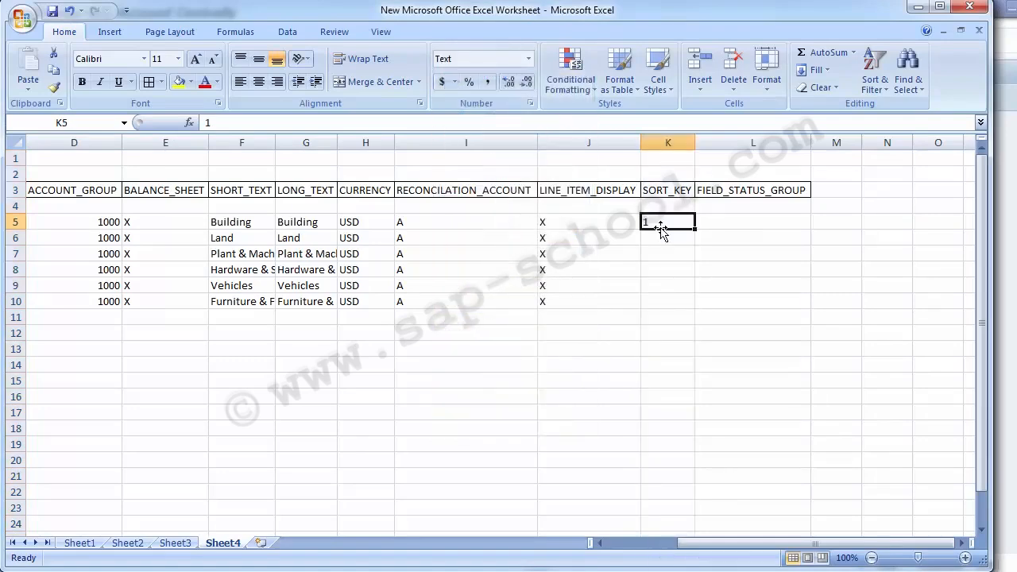
type("01")
key("Return")
Copy the sort key 01 from K5 down to K6:K10
left_click(662, 226)
key("ctrl+c")
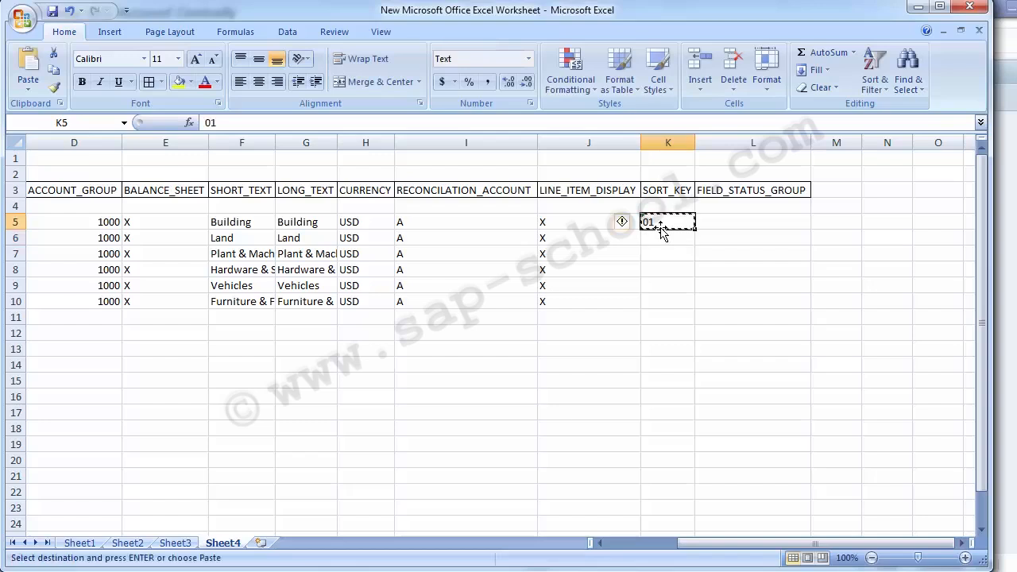
key("shift+Down")
key("shift+Down")
key("shift+Down")
key("shift+Down")
key("shift+Down")
key("Return")
Enter G067 as the FIELD_STATUS_GROUP value in L5
key("Right")
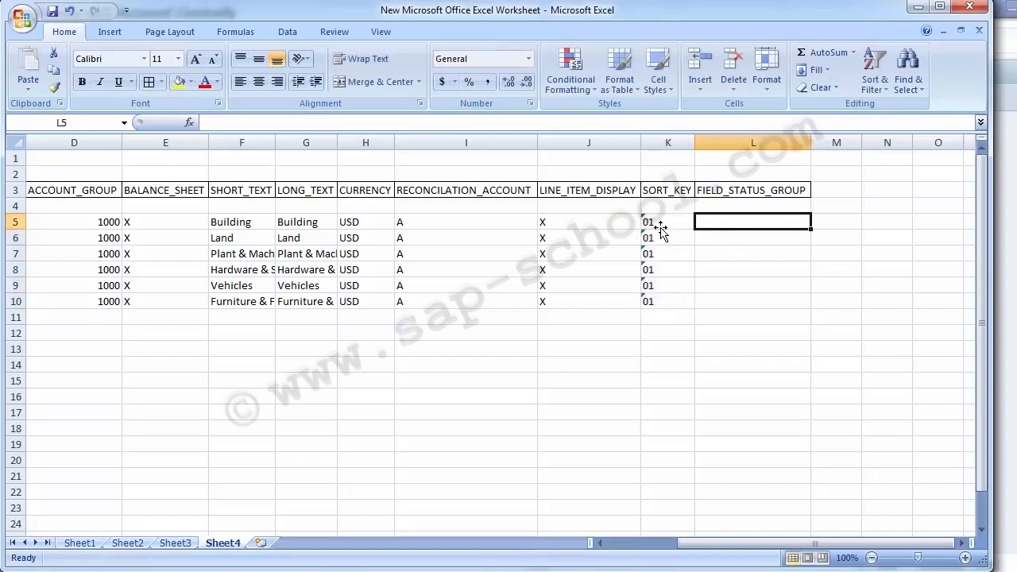
type("G067")
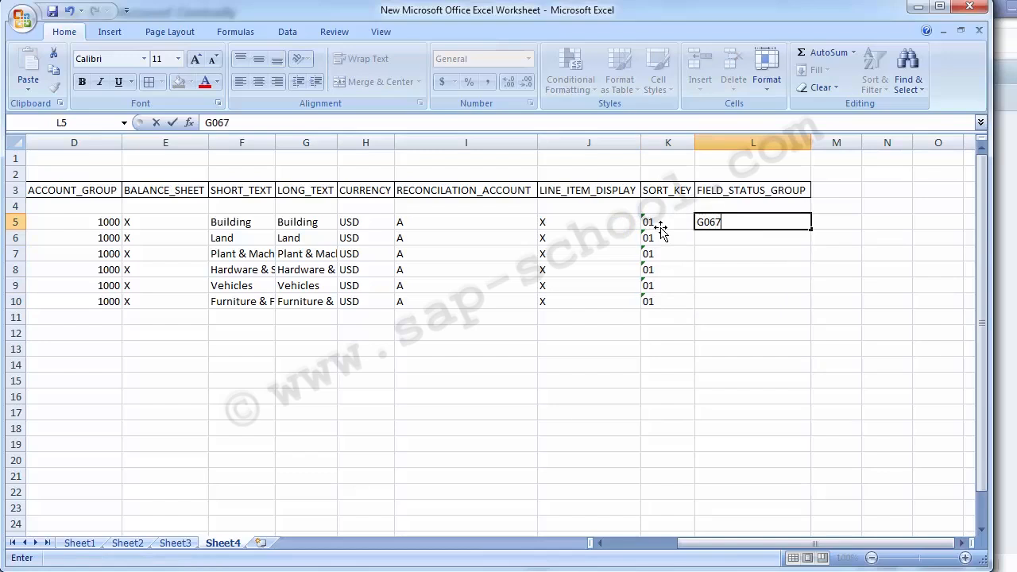
key("Return")
Copy the field status group G067 from L5 down to L6:L10
key("Up")
key("ctrl+c")
key("Down")
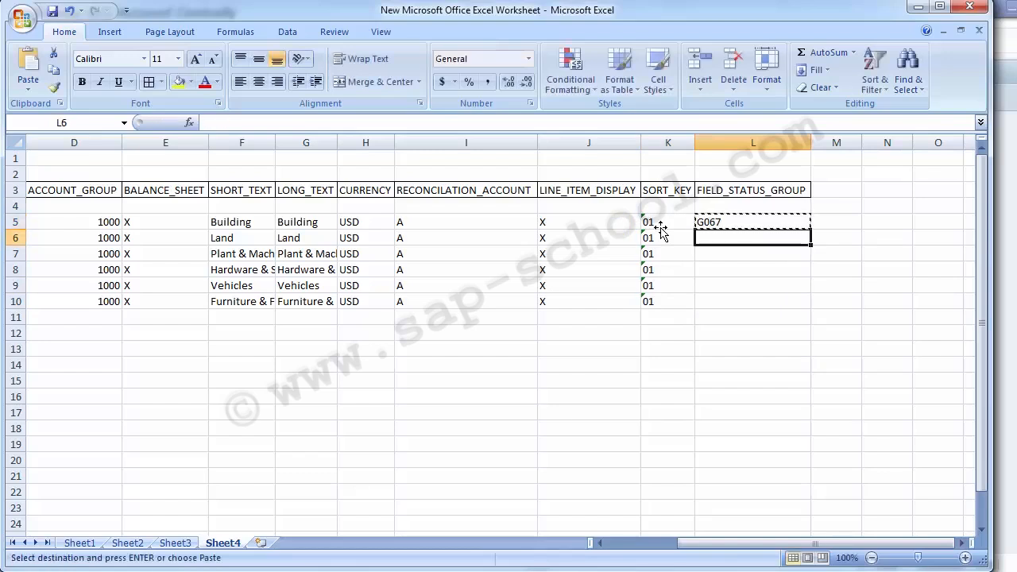
key("shift+Down")
key("shift+Down")
key("shift+Down")
key("shift+Down")
key("Return")
Copy the Building and Land records in B5:L6, from GL_NUMBER through FIELD_STATUS_GROUP
key("Left")
key("Left")
key("Left")
key("Left")
key("Left")
key("Left")
key("Left")
key("Left")
key("Left")
key("Left")
key("Left")
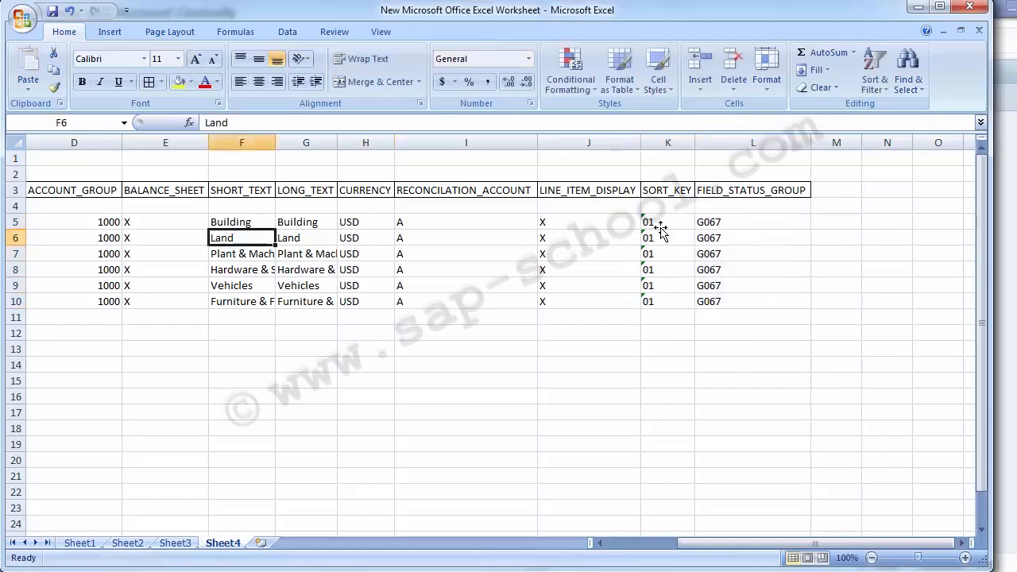
key("Up")
key("Right")
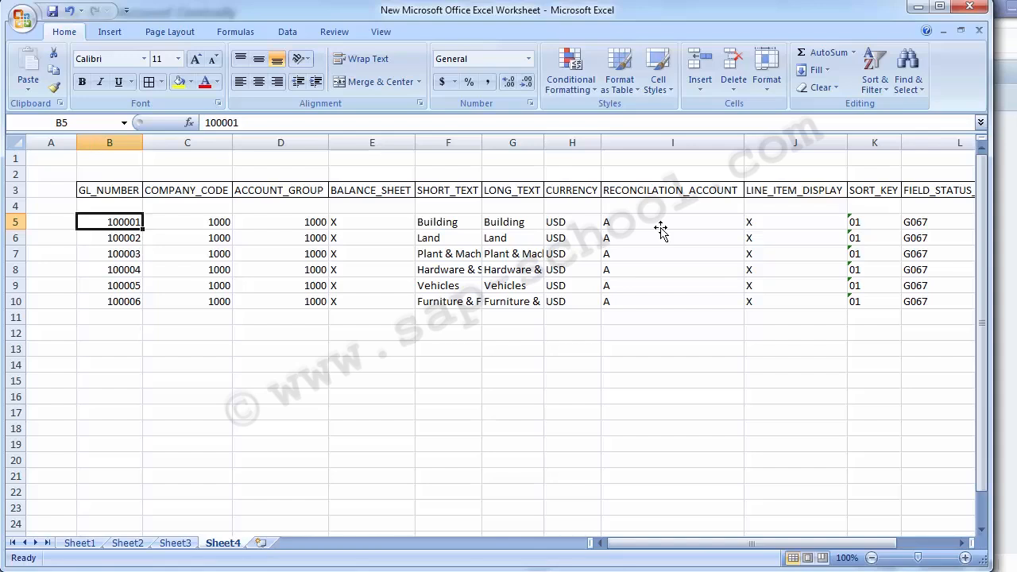
key("shift+Down")
key("shift+Right")
key("shift+Right")
key("shift+Right")
key("shift+Right")
key("shift+Right")
key("shift+Right")
key("shift+Right")
key("shift+Right")
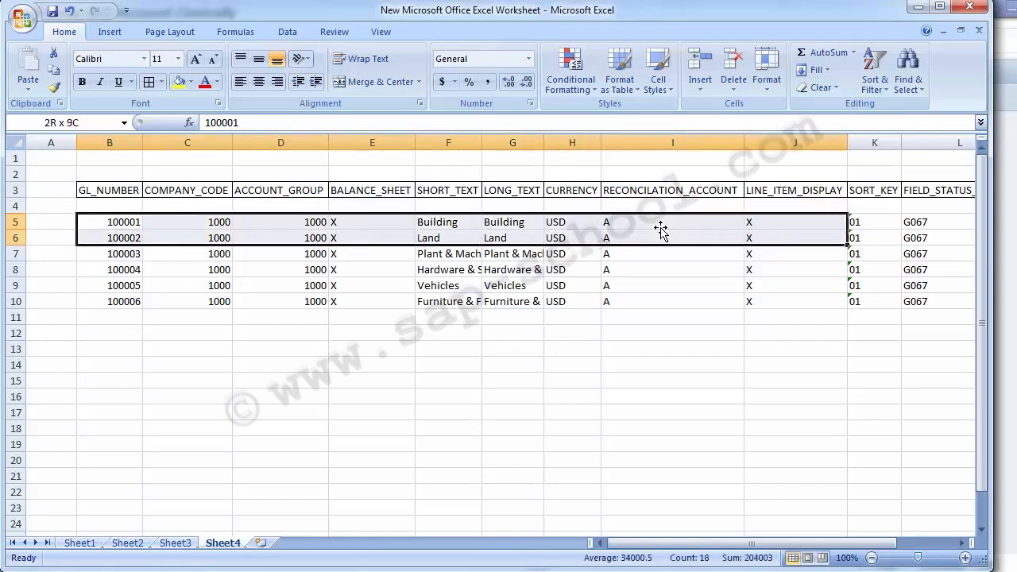
key("shift+Right")
key("shift+Right")
key("shift+Right")
key("shift+Right")
key("shift+Right")
key("shift+Left")
key("shift+Left")
key("shift+Left")
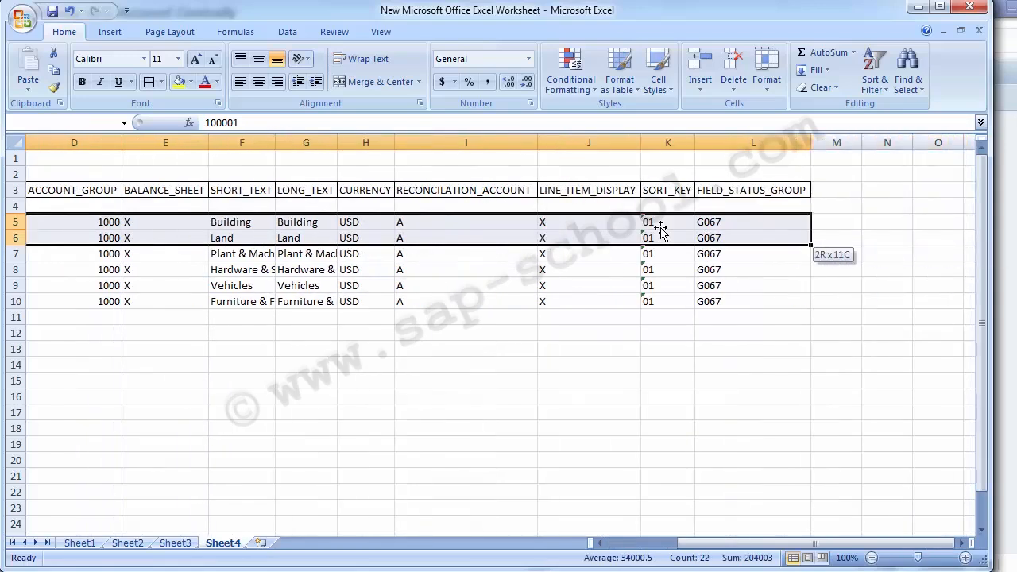
key("ctrl+c")
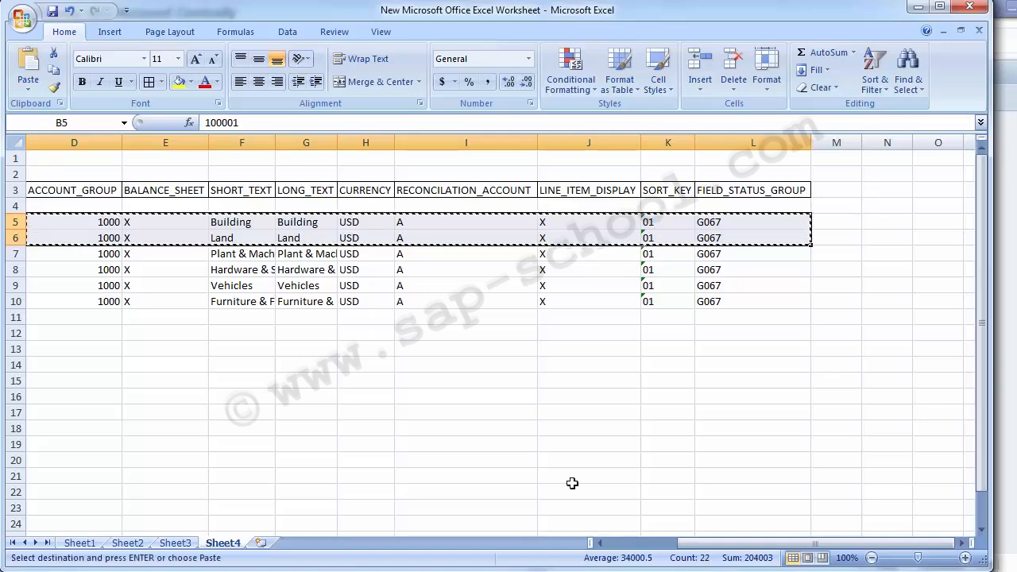
Switch to Windows Explorer, create a folder with the default name on Local Disk (E:) and open it
left_click(265, 567)
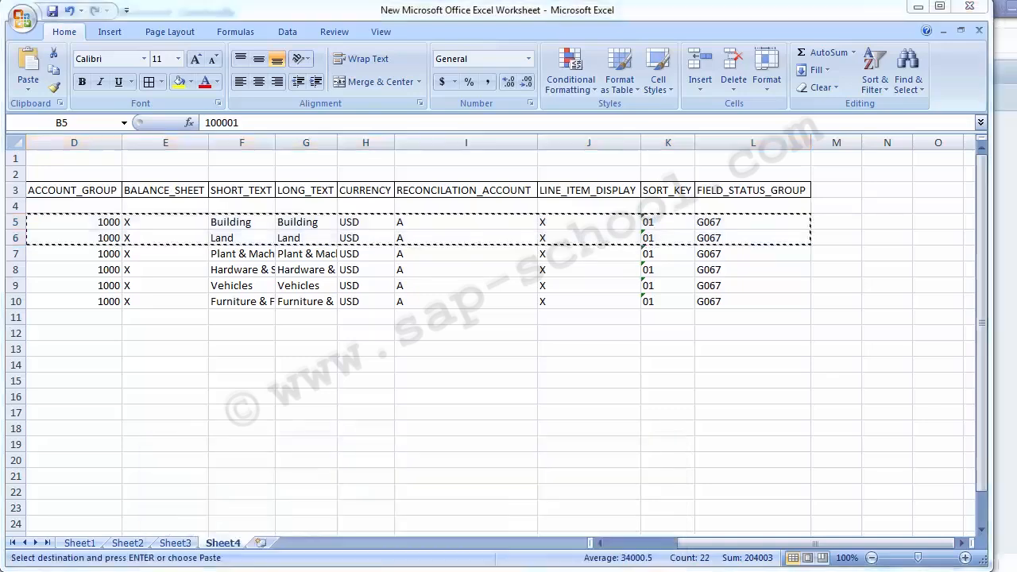
left_click(277, 340)
right_click(278, 340)
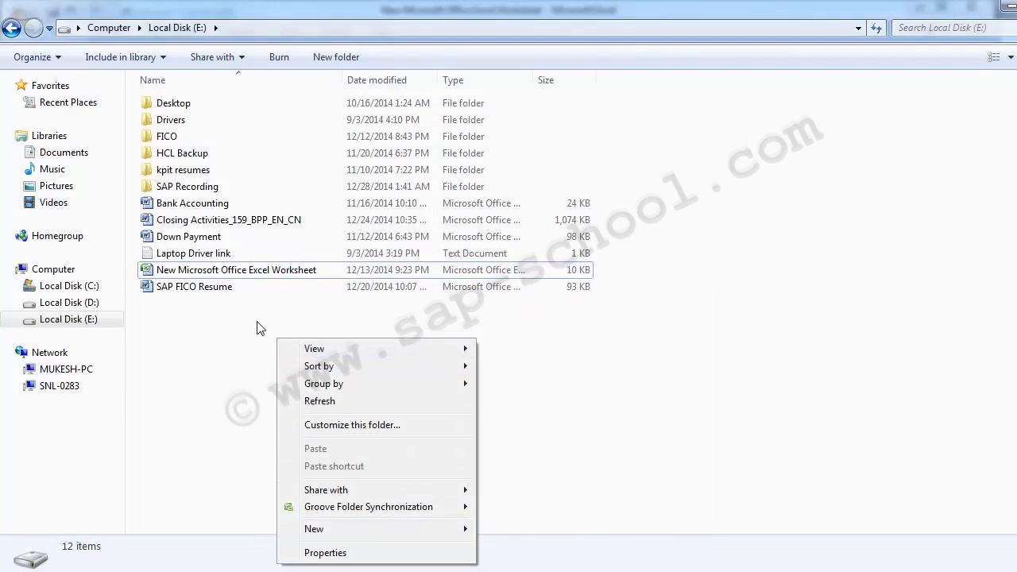
left_click(198, 331)
right_click(199, 332)
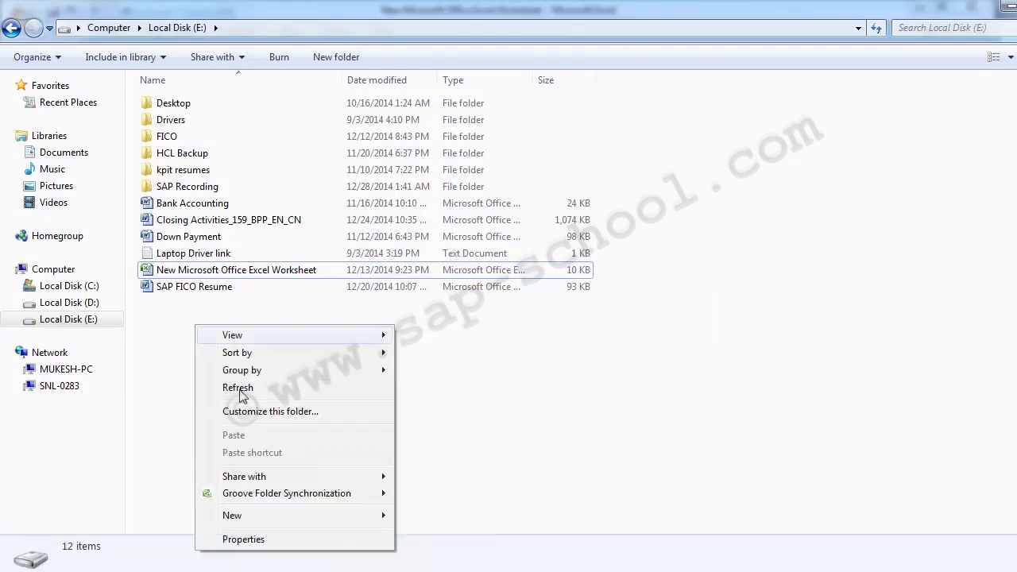
mouse_move(263, 517)
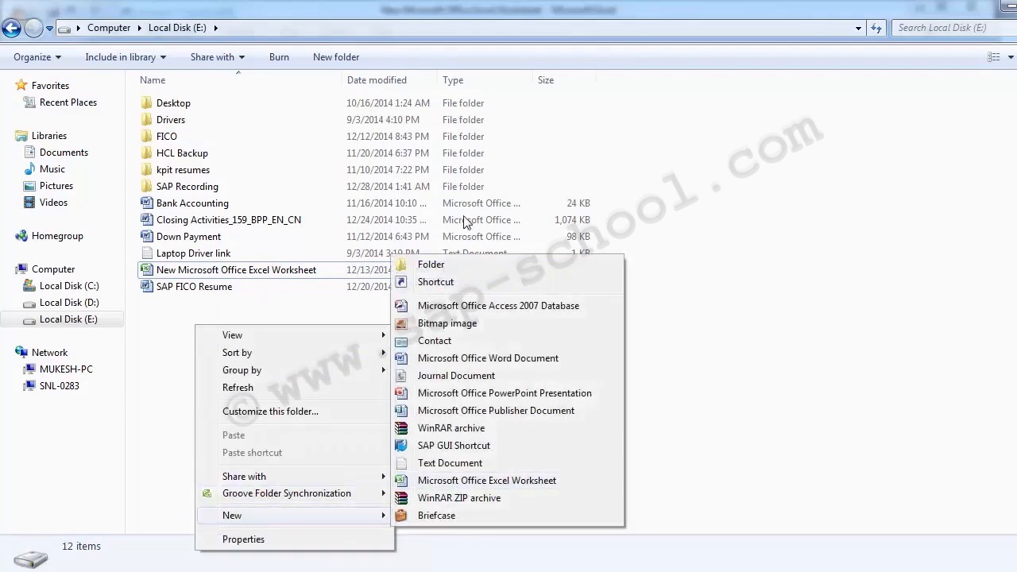
left_click(432, 265)
key("Return")
key("Return")
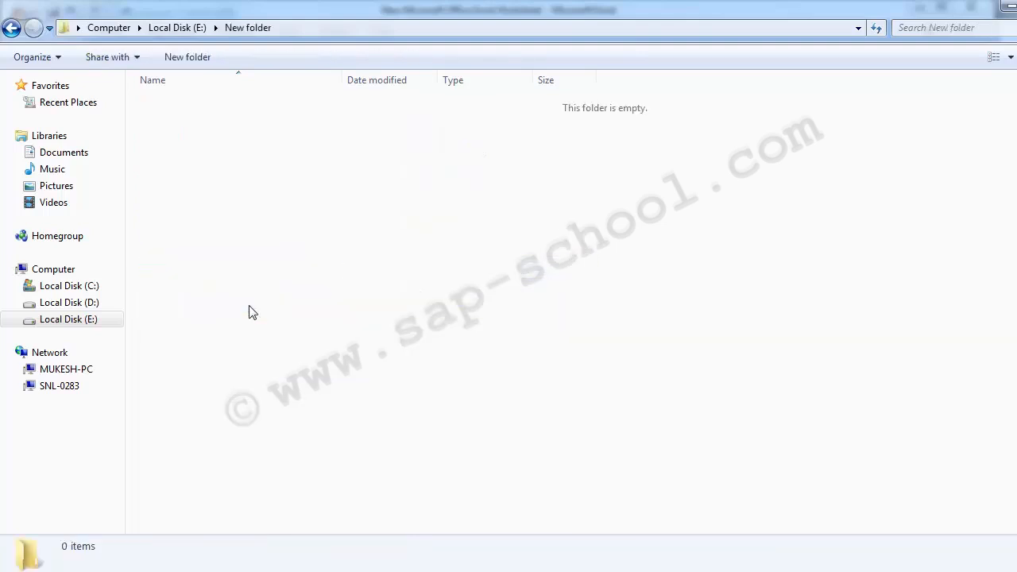
Create a text document with the default name in the new folder and open it in Notepad
right_click(193, 163)
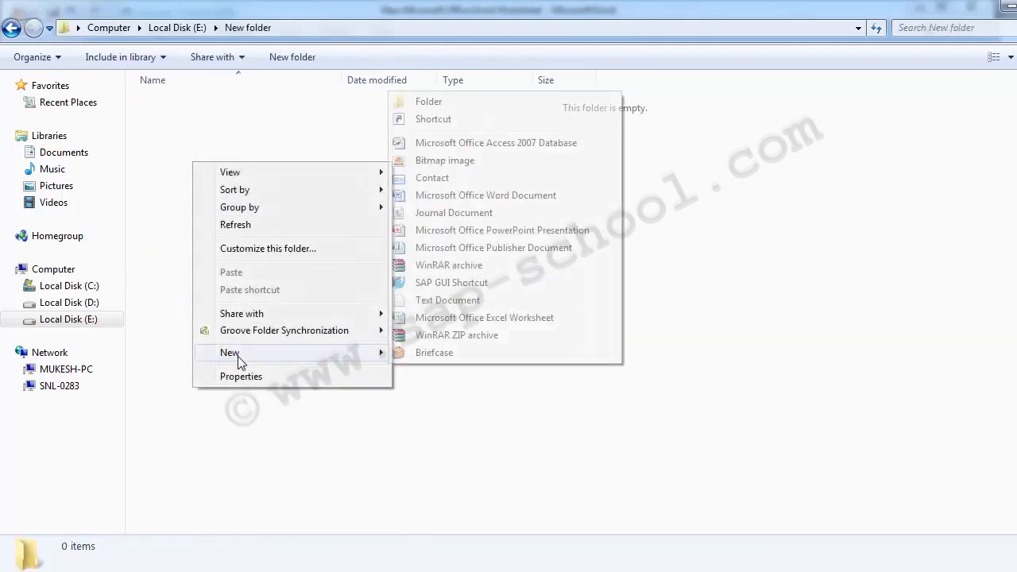
mouse_move(368, 352)
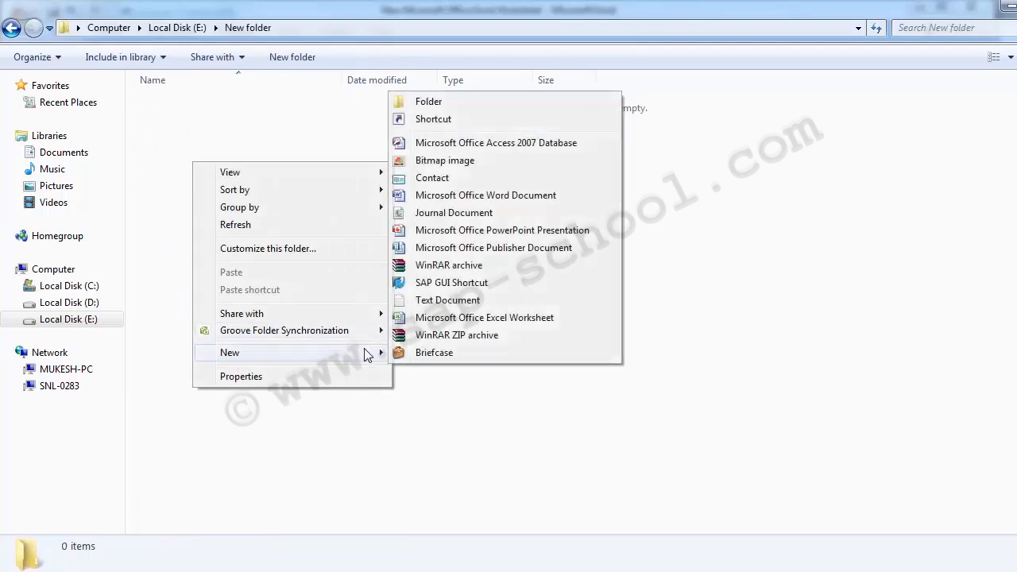
left_click(447, 301)
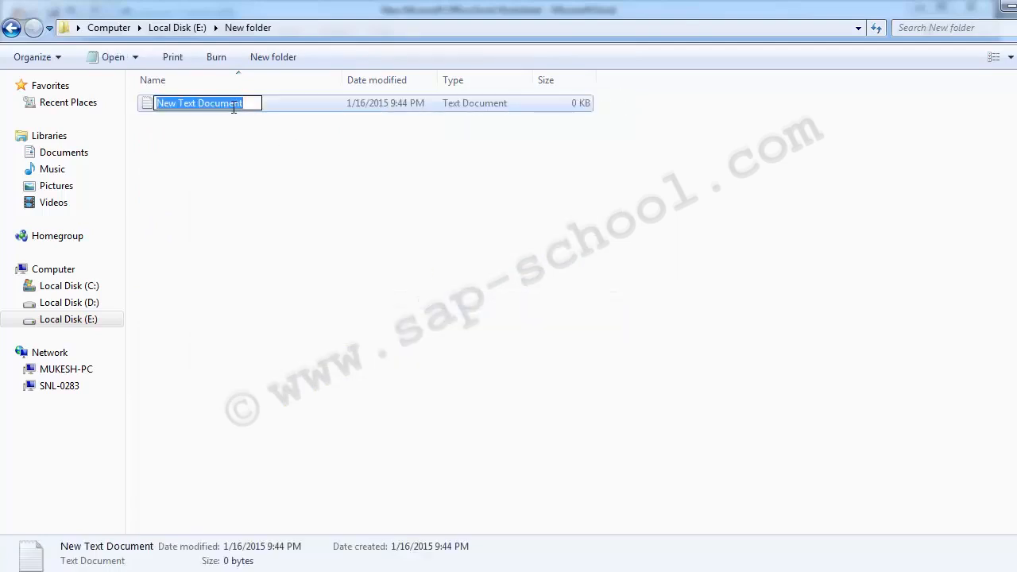
key("Return")
key("Return")
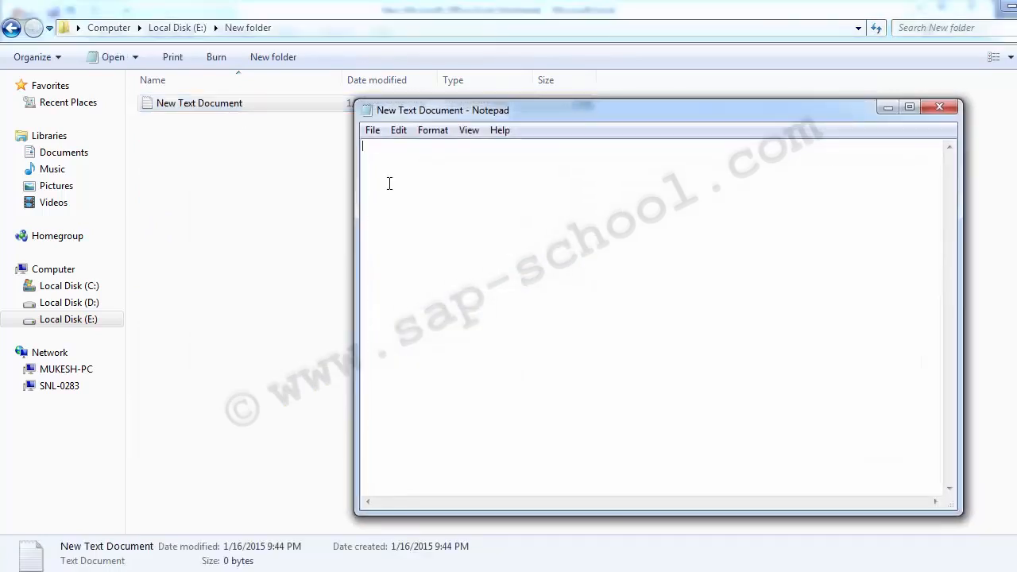
Paste the two copied G/L records into the text document, save it and close Notepad
key("ctrl+v")
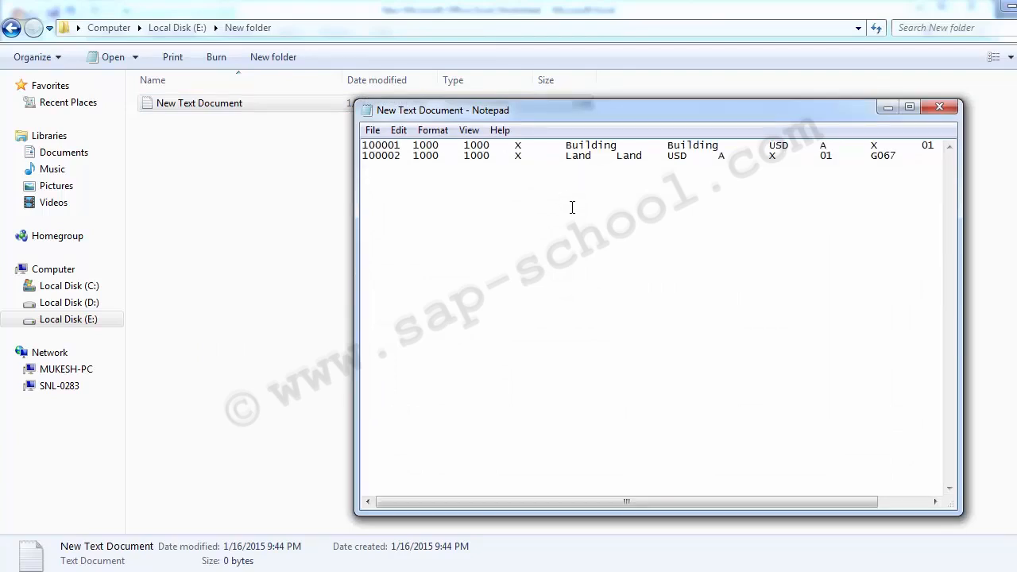
key("ctrl+s")
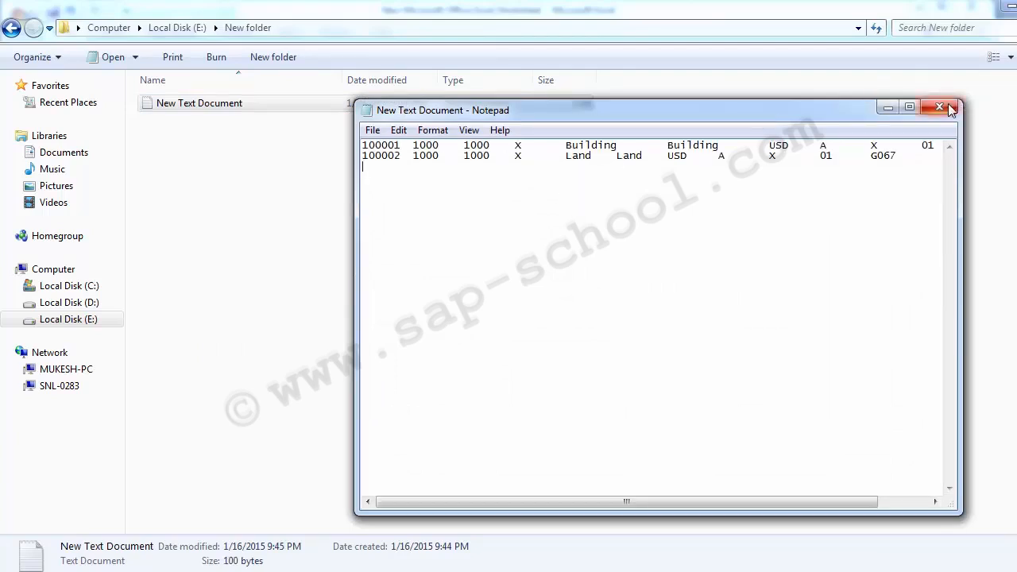
left_click(951, 111)
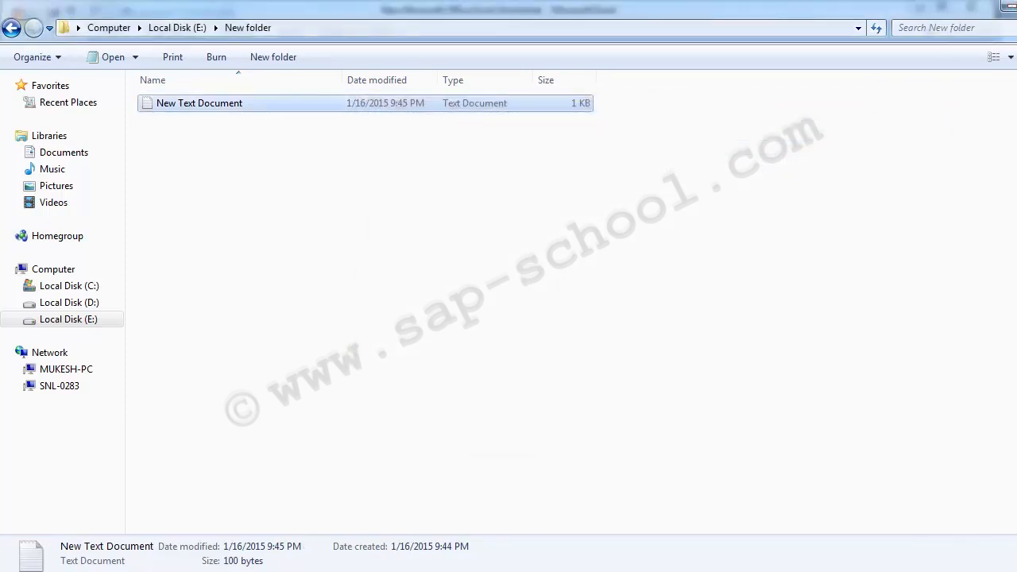
Switch to the SAP LSM Workbench window for PROJECT01 and execute the Specify Files process step
mouse_move(309, 568)
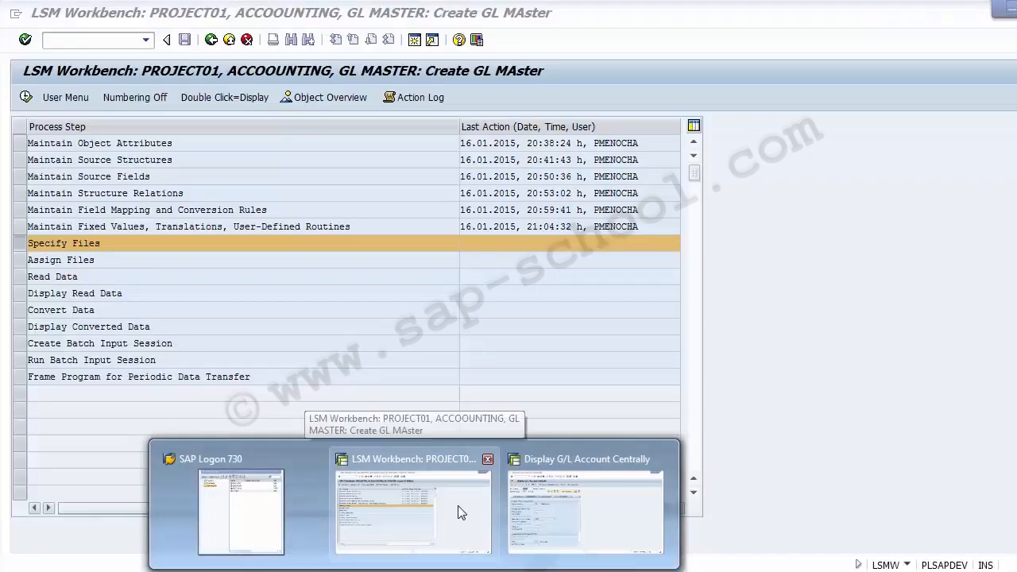
left_click(458, 512)
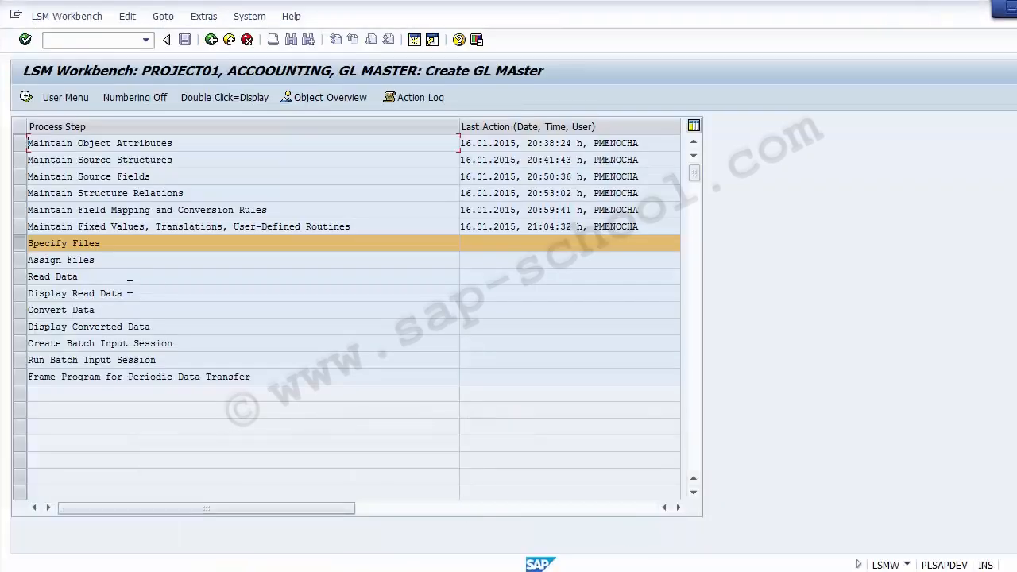
left_click(23, 248)
left_click(23, 247)
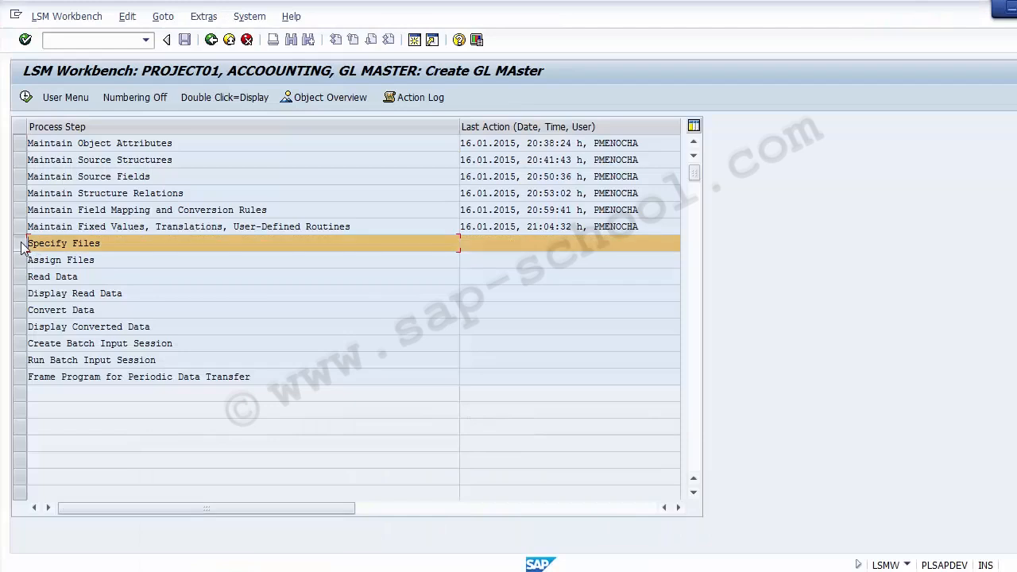
left_click(26, 97)
left_click(27, 97)
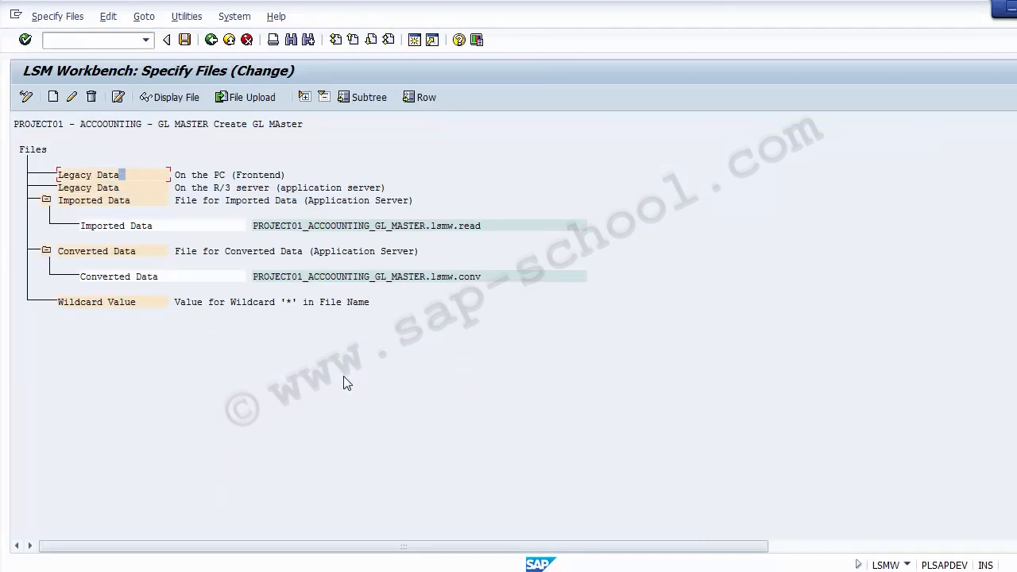
Toggle Specify Files to display mode while saving the changed data, and return it to change mode
left_click(28, 101)
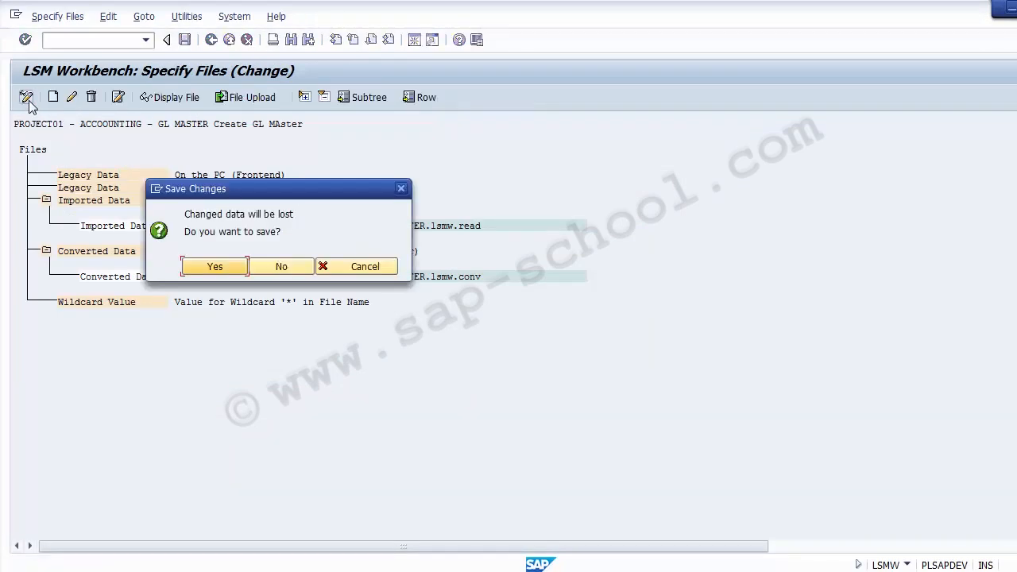
left_click(225, 270)
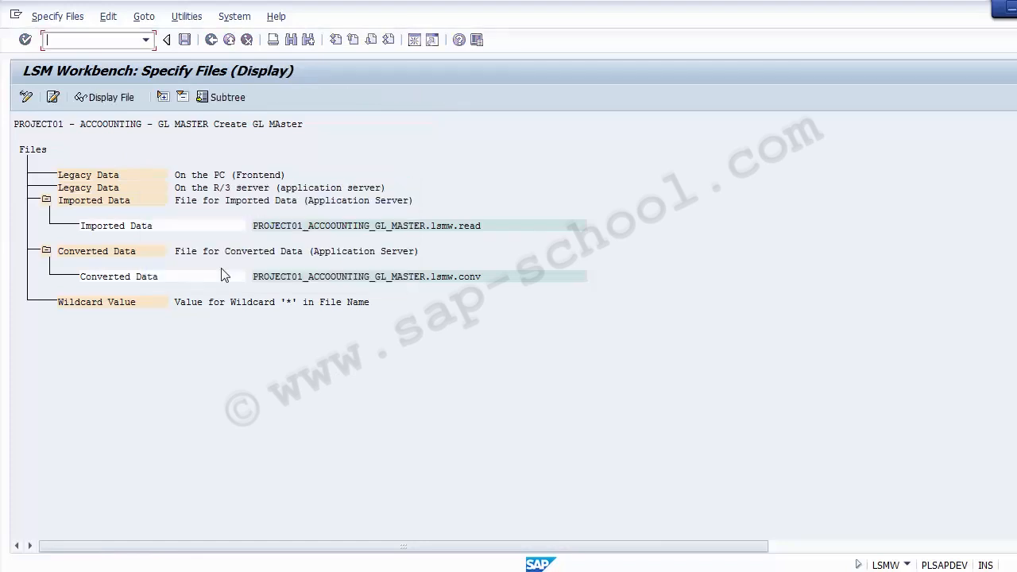
left_click(26, 97)
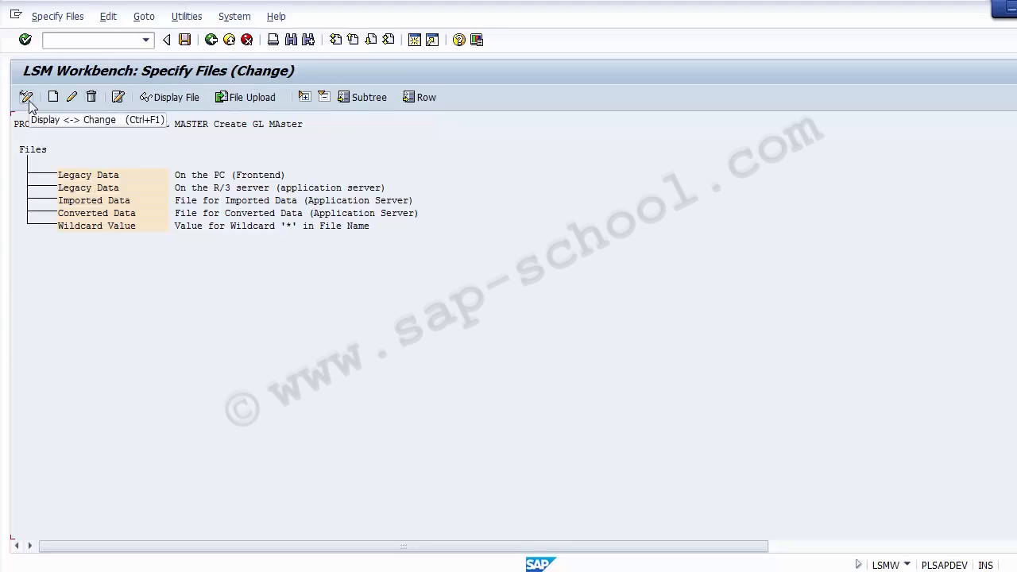
Open the file properties for the Legacy Data entry on the PC (Frontend)
left_click(98, 176)
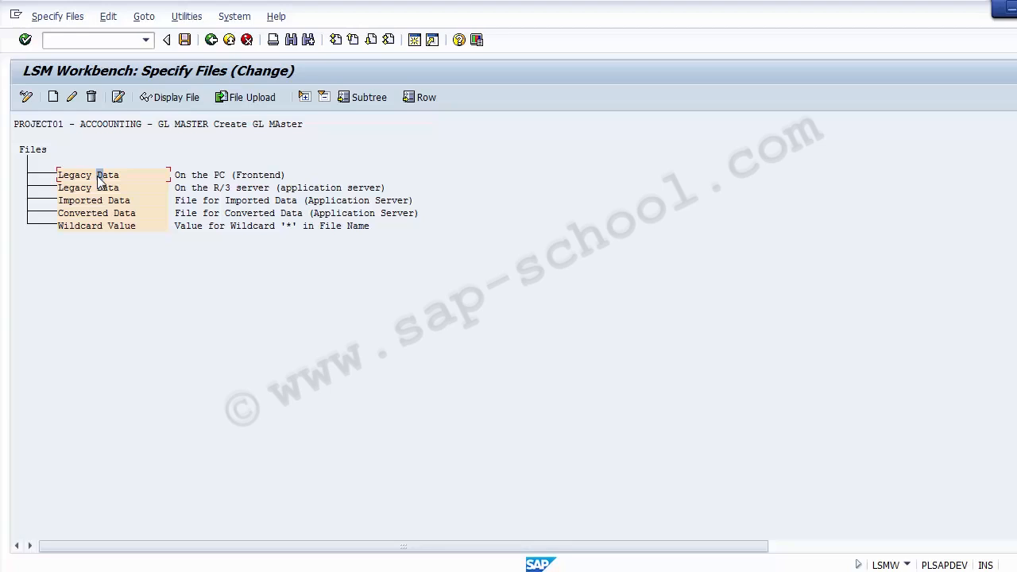
key("Tab")
left_click(99, 178)
double_click(107, 176)
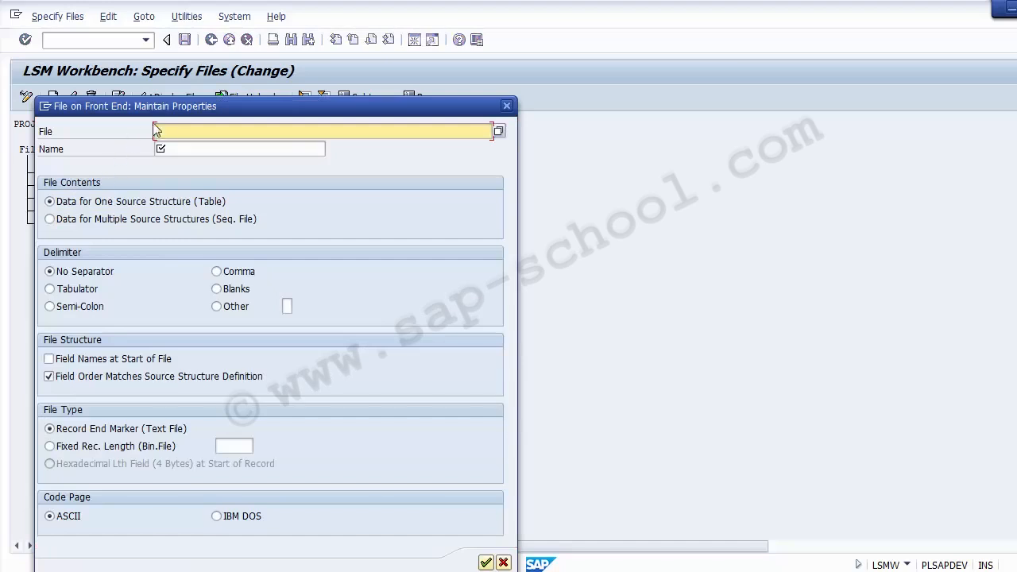
left_click_drag(188, 90, 189, 66)
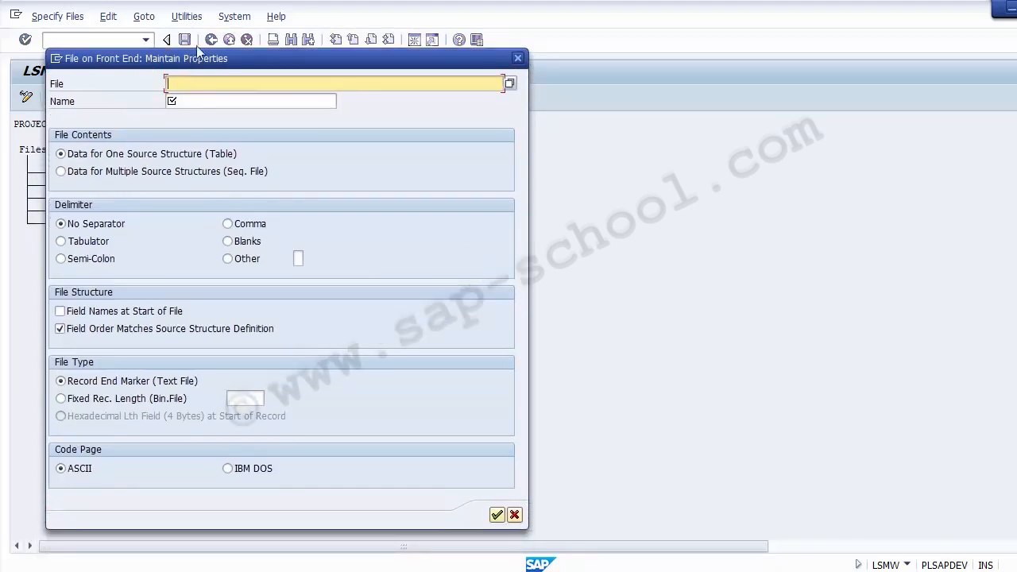
Choose New Text Document.txt from New folder on Local Disk (E:) as the legacy data file
left_click(510, 84)
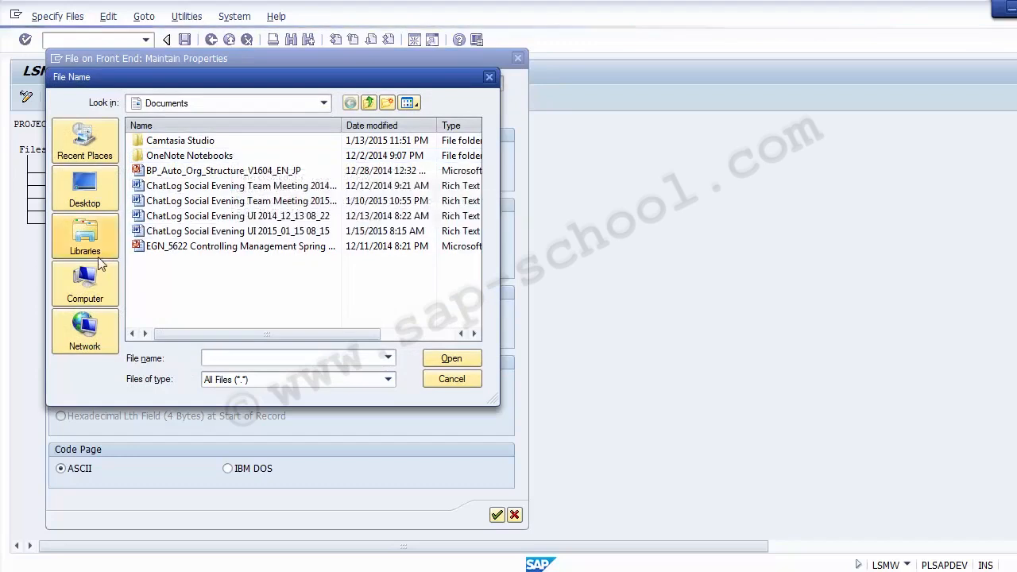
left_click(85, 301)
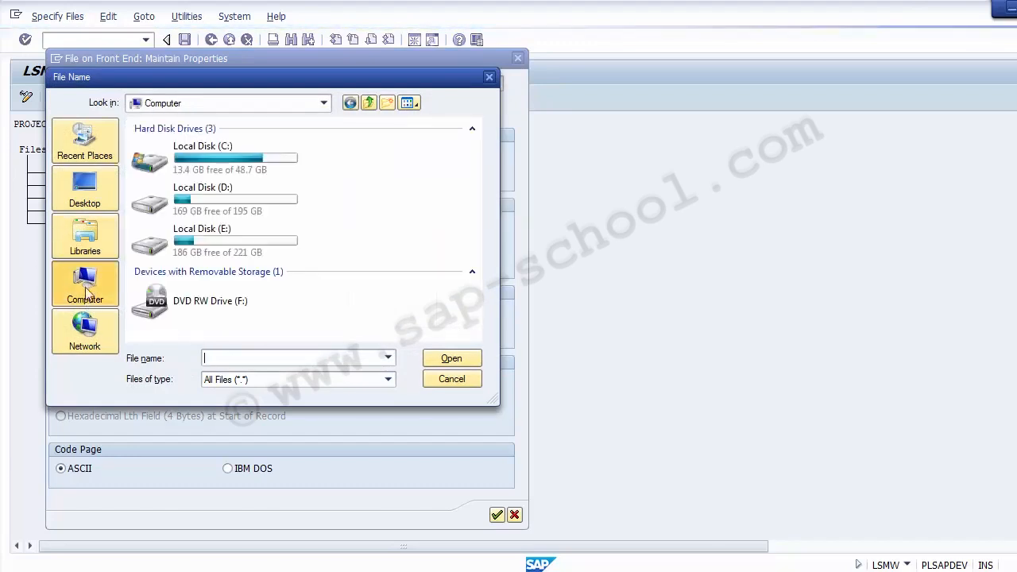
double_click(199, 245)
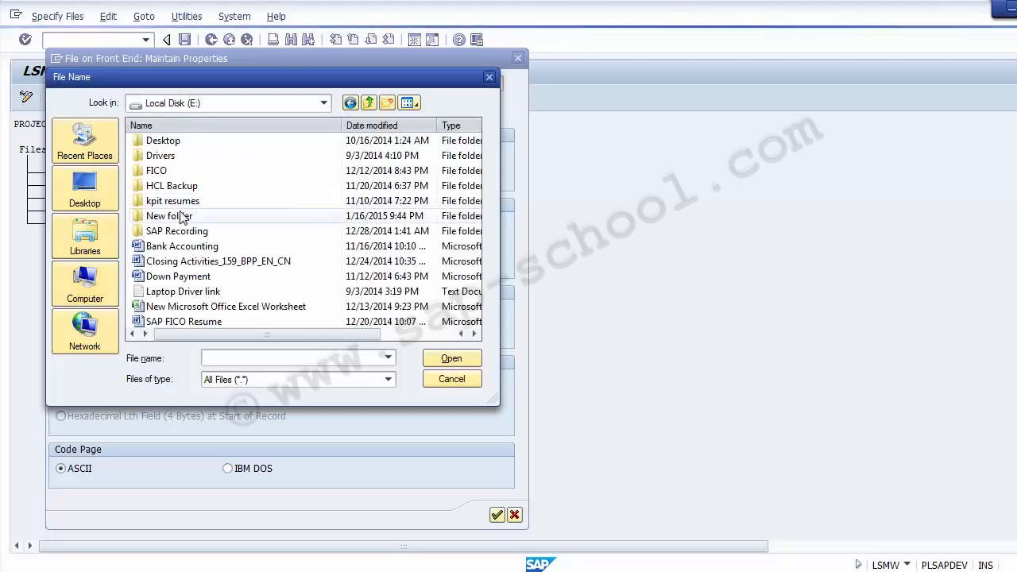
double_click(179, 218)
left_click(165, 141)
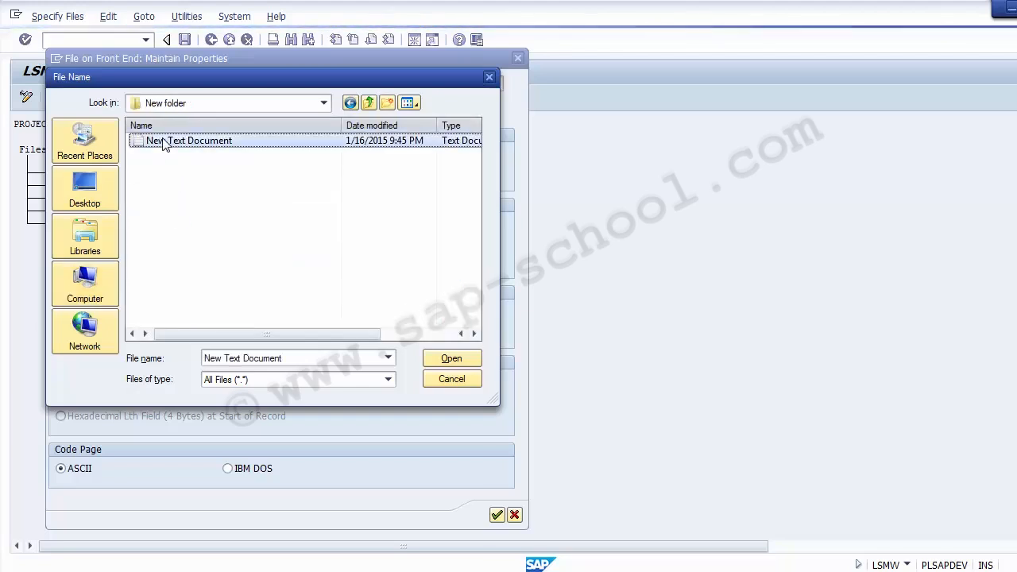
double_click(180, 146)
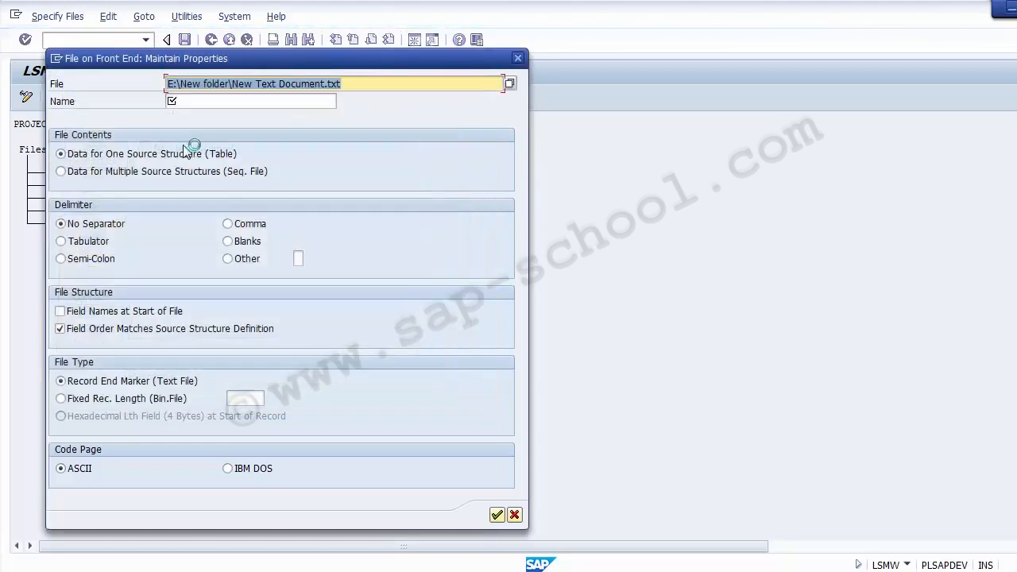
Name the file entry "GL MAster Upload", set its delimiter to Tabulator and confirm the file properties
left_click(236, 101)
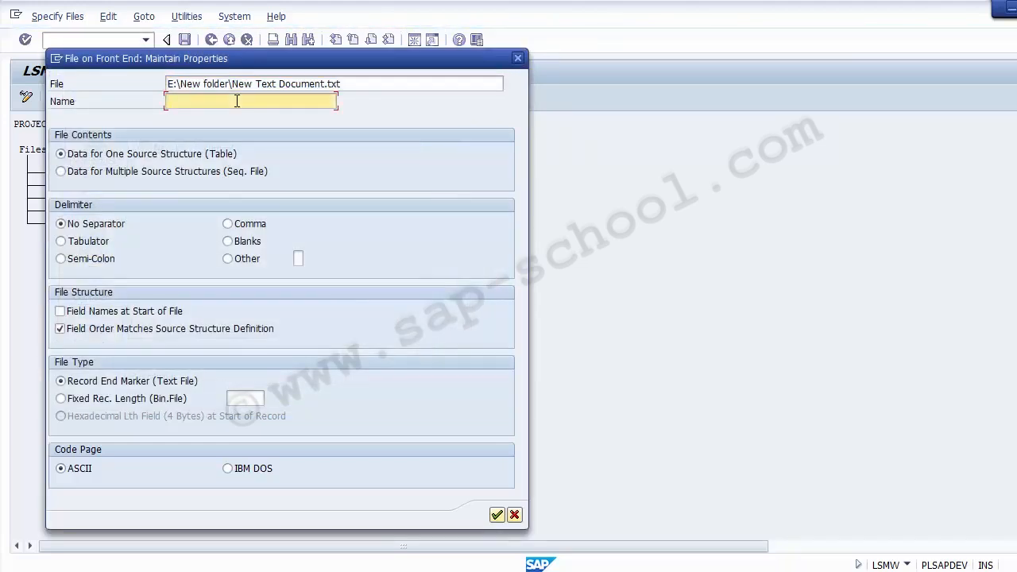
type("GL MAster Upload")
left_click(61, 241)
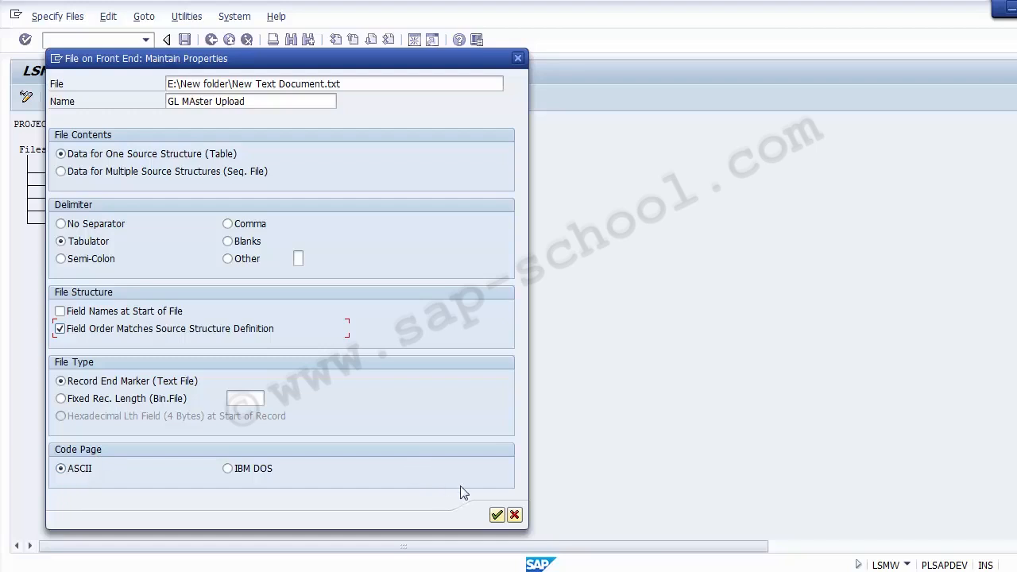
left_click(496, 516)
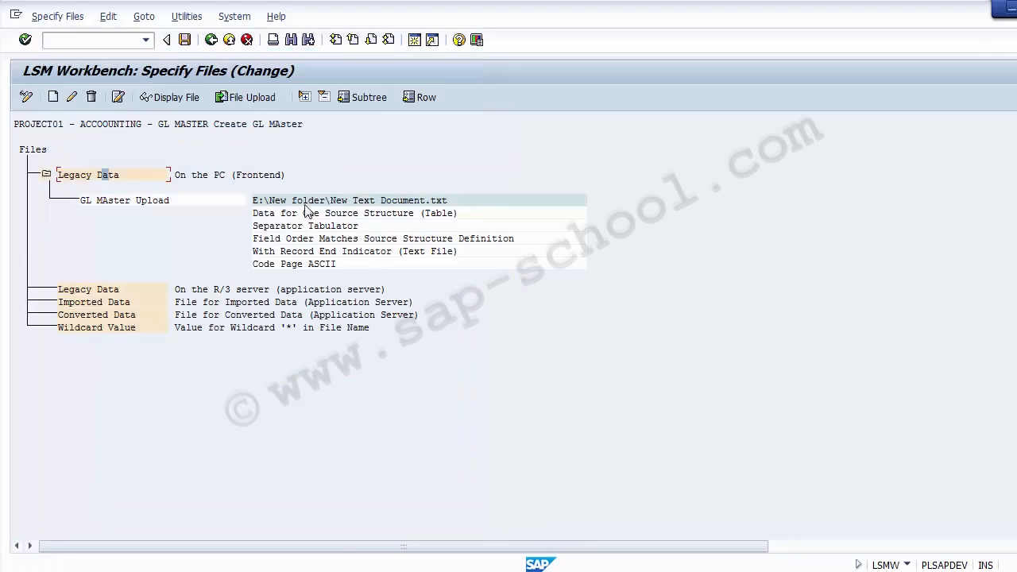
Save the GL MAster Upload file specification and return to the process step list
left_click(170, 202)
left_click(345, 203)
left_click(185, 40)
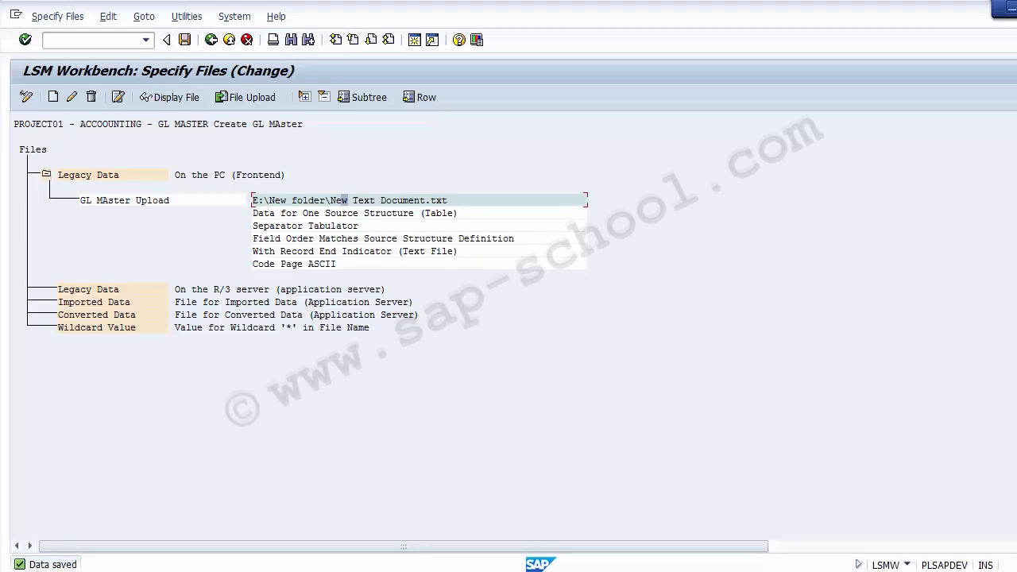
left_click(210, 39)
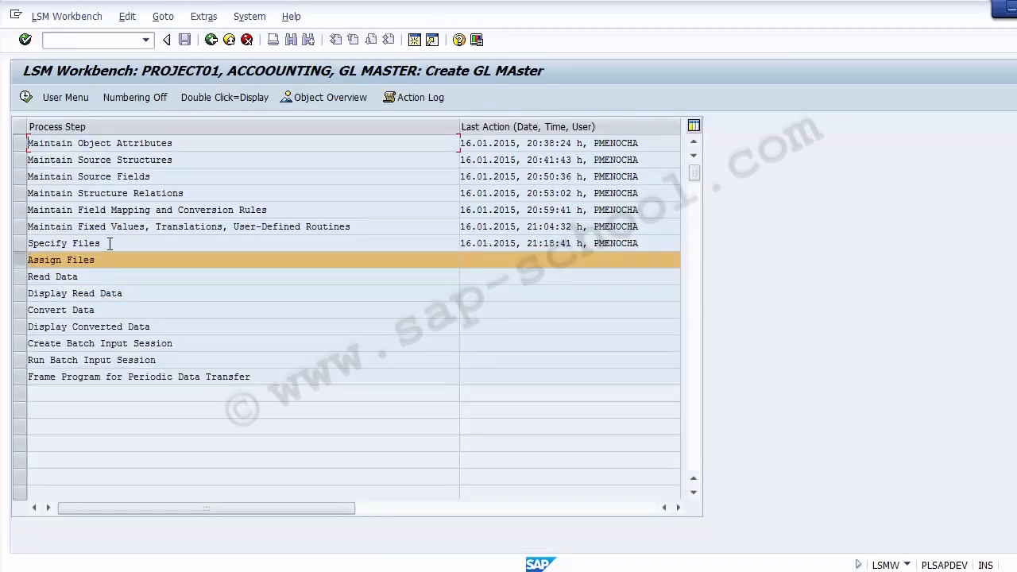
Execute the Assign Files process step, save the ZGLMASTER file assignment in change mode and return to the process list
left_click_drag(100, 243, 24, 248)
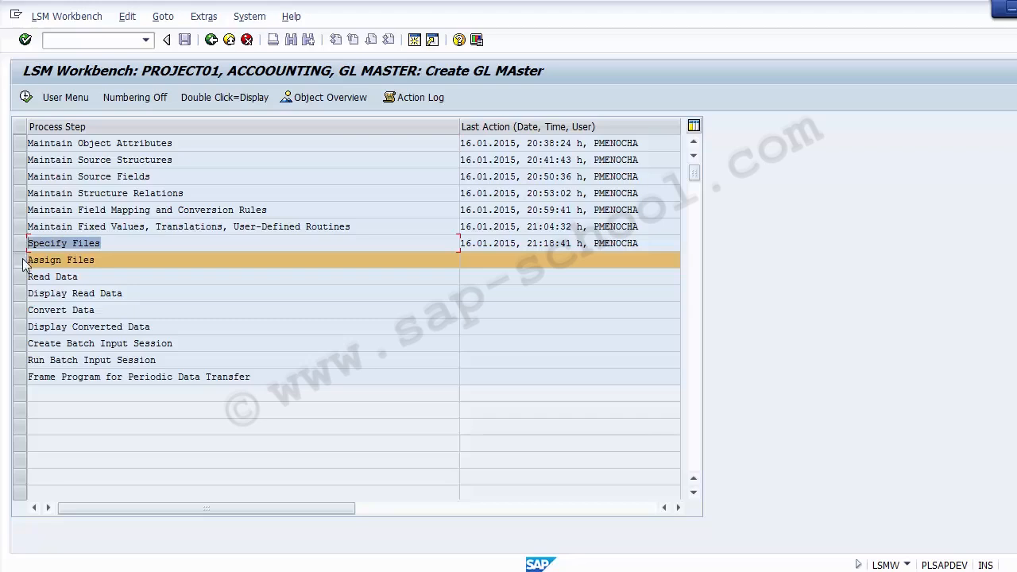
left_click_drag(110, 260, 21, 270)
left_click(20, 263)
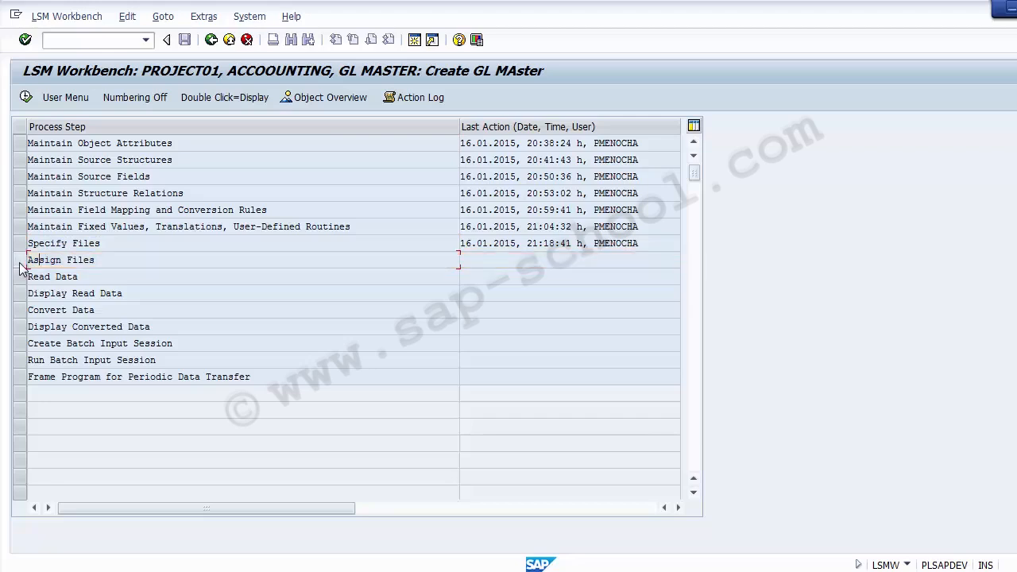
left_click(20, 263)
left_click(26, 98)
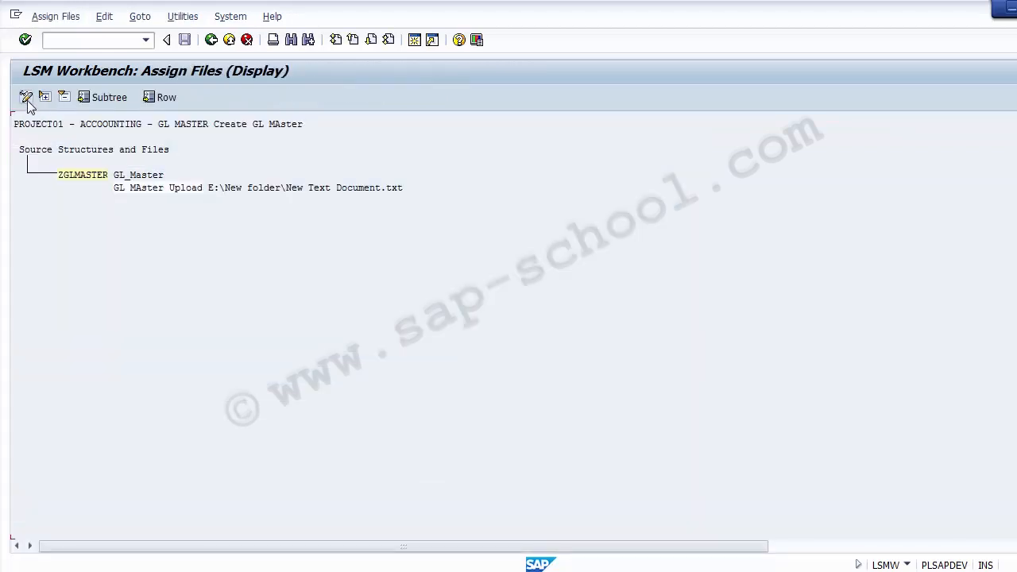
left_click(26, 98)
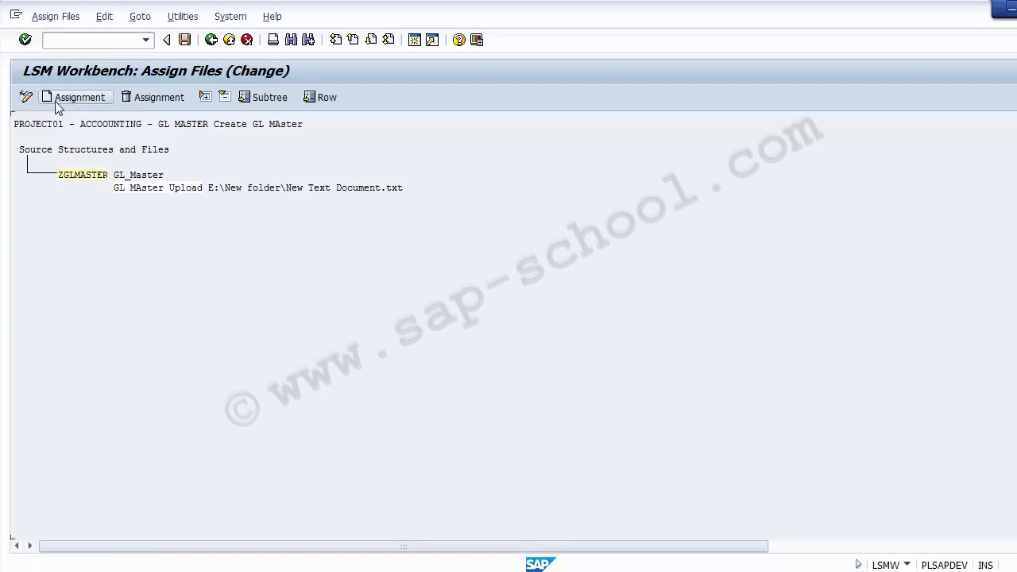
left_click(186, 44)
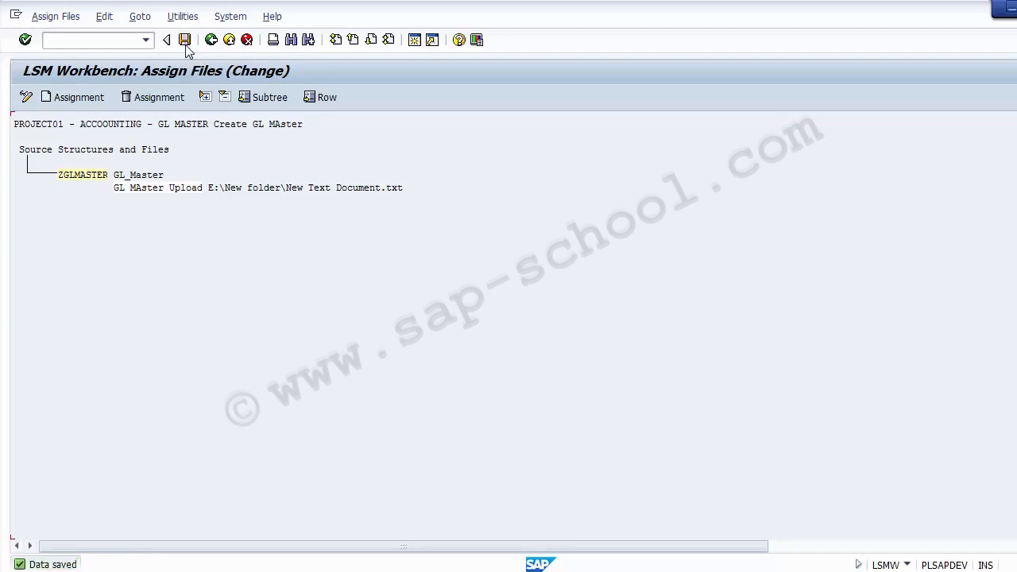
left_click(211, 41)
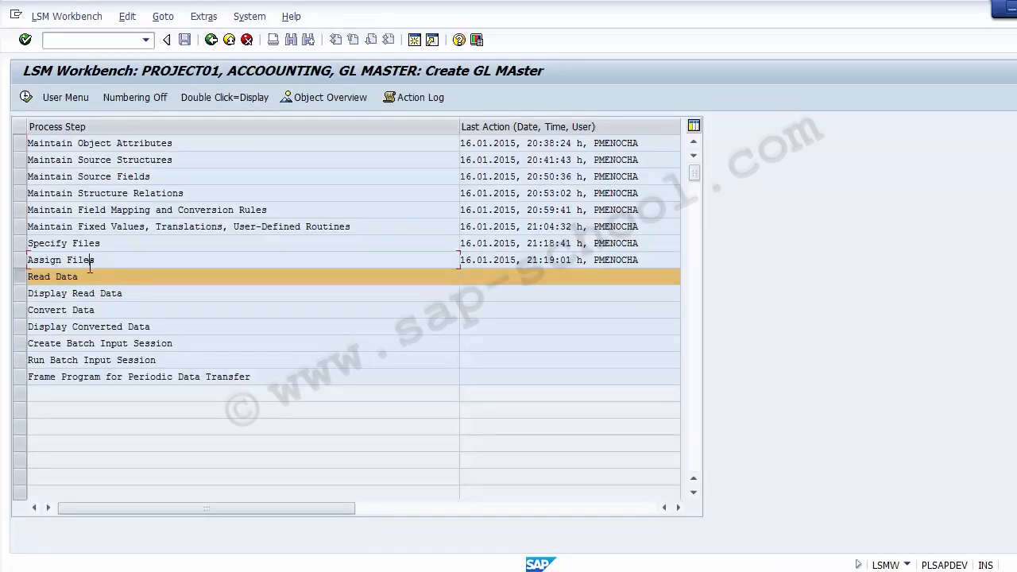
Reopen Assign Files in display mode, examine the file assigned to source structure ZGLMASTER, and return to the process list
left_click(23, 262)
left_click(26, 97)
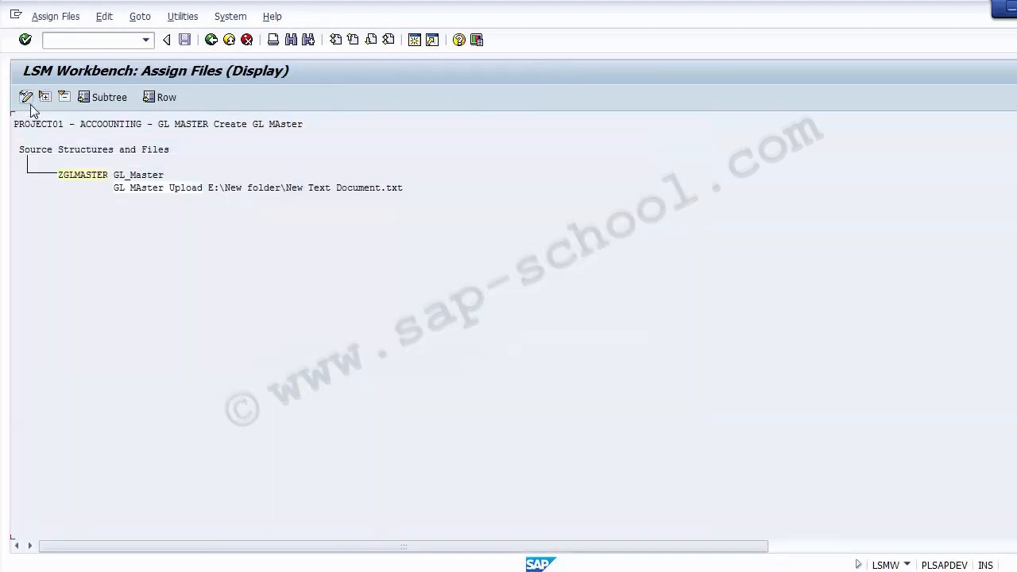
left_click(39, 151)
left_click(74, 151)
left_click(77, 175)
left_click(165, 188)
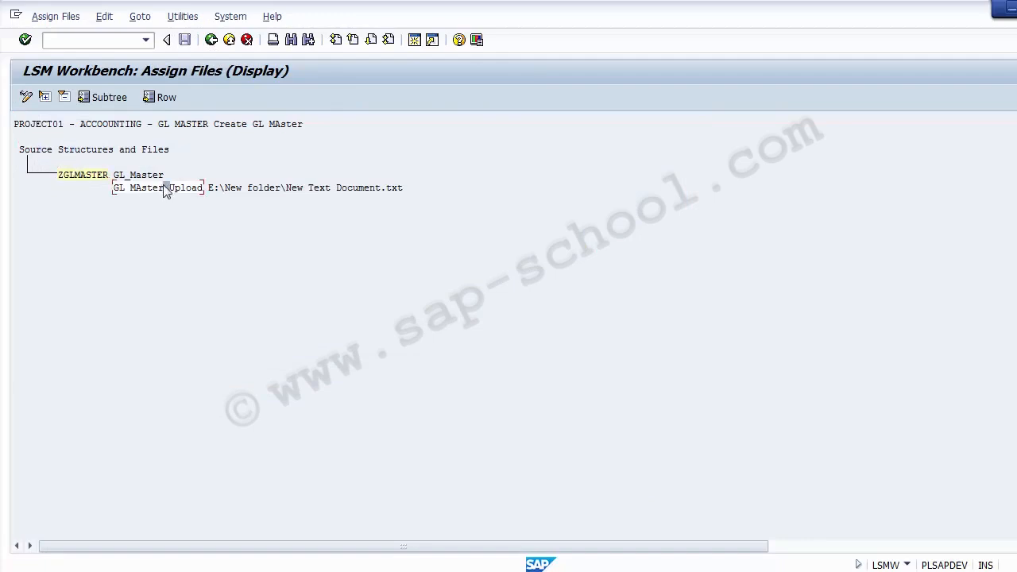
left_click(61, 149)
left_click(211, 42)
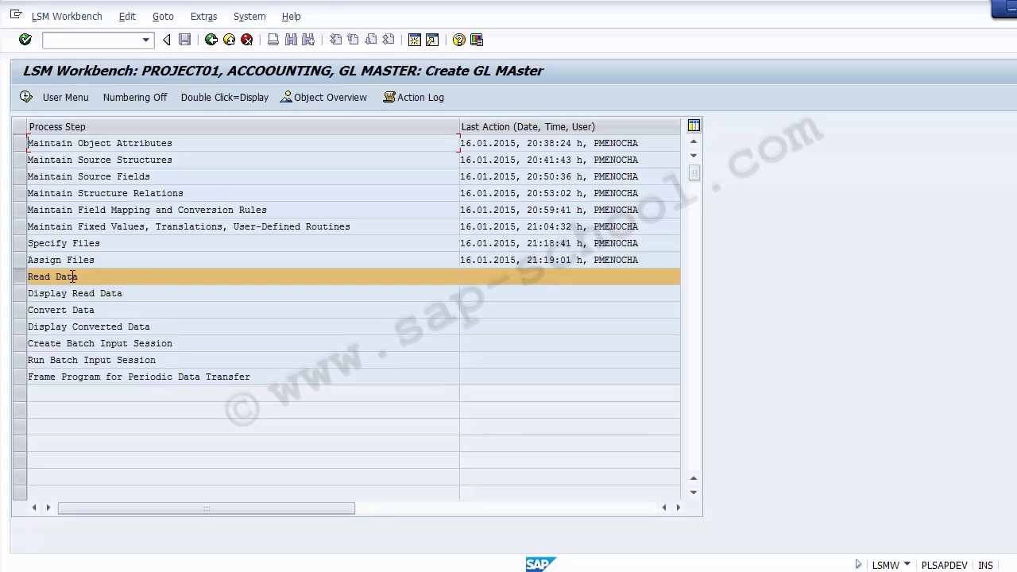
Execute Read Data for GL MASTER without transaction limits, allowing access to the text file and remembering the decision
left_click(25, 97)
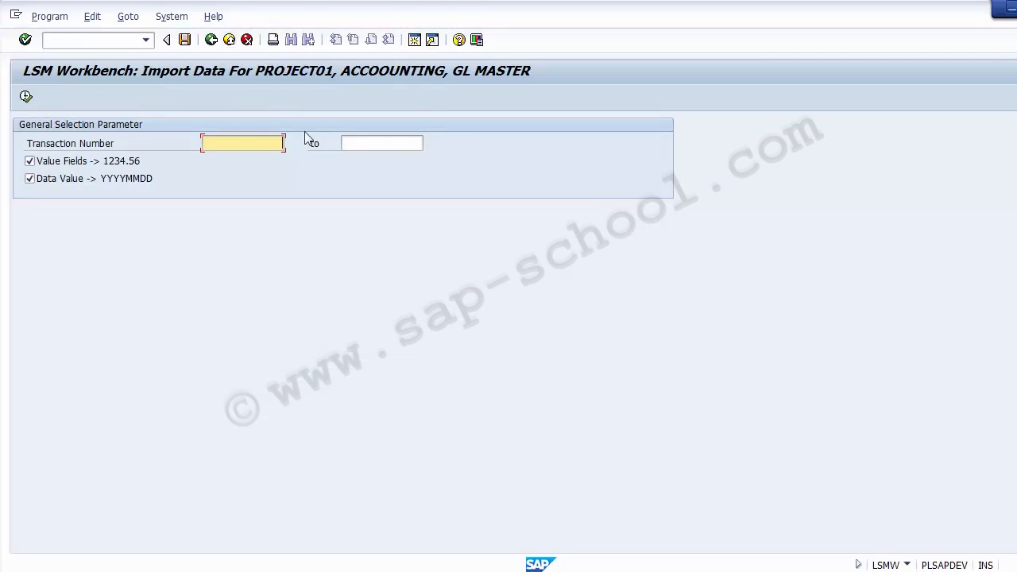
left_click(26, 97)
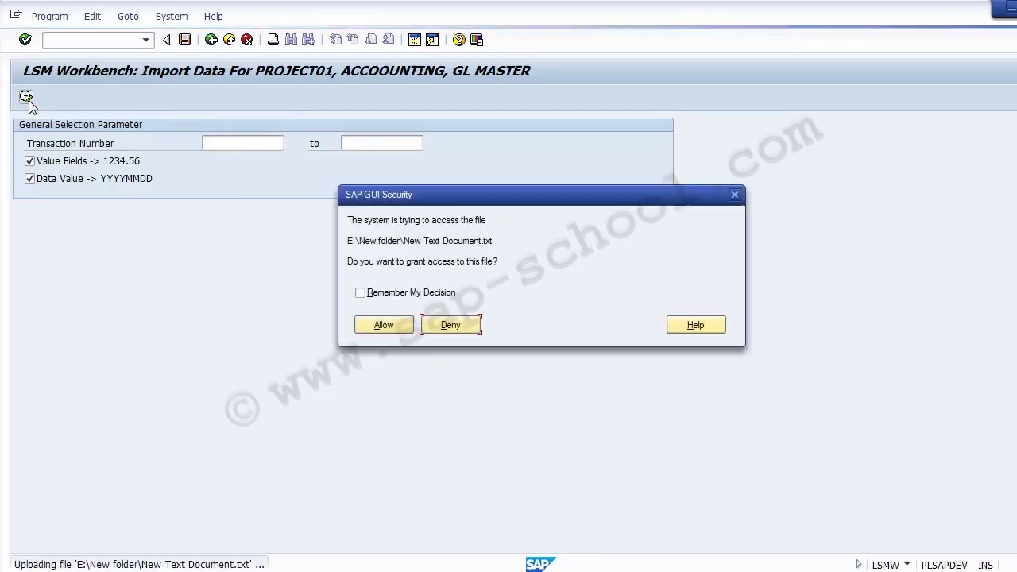
left_click(360, 292)
left_click(382, 325)
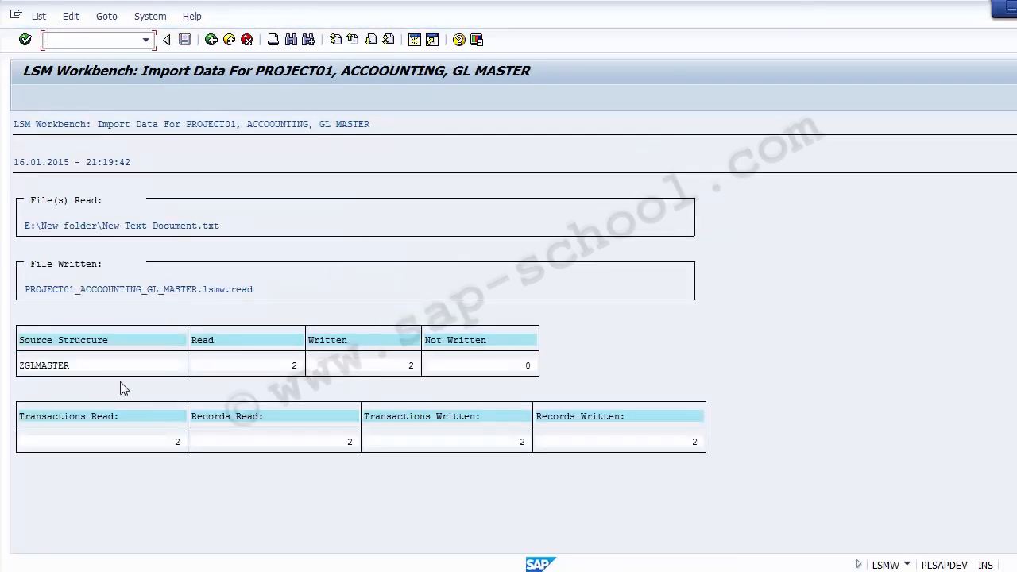
Compare the ZGLMASTER read and written record counts with the copied source records in Excel, and return to the process list
left_click(278, 365)
left_click(340, 366)
left_click(472, 370)
left_click(367, 367)
left_click(537, 569)
left_click(92, 222)
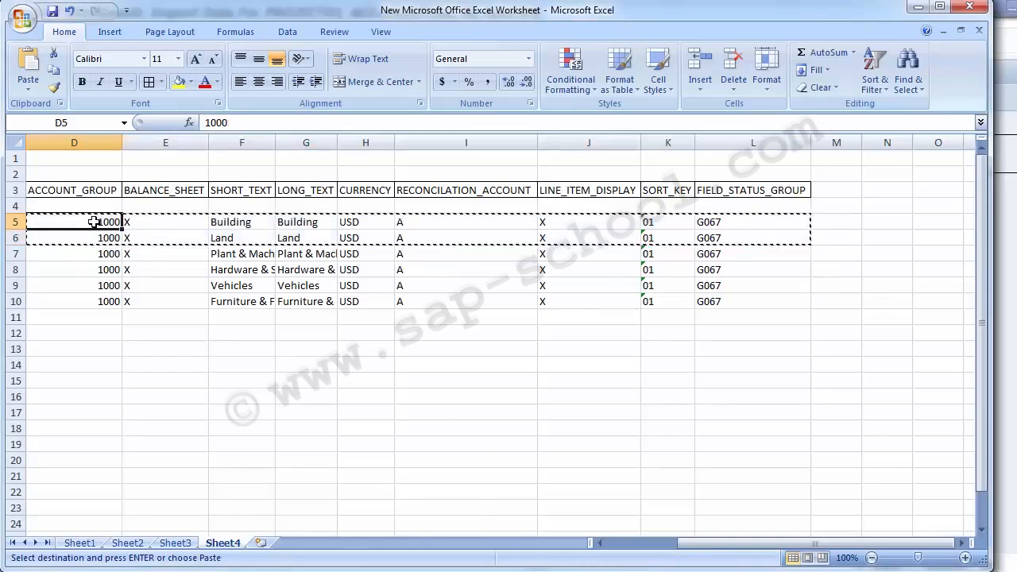
key("Left")
key("Left")
key("Left")
mouse_move(93, 222)
left_mouse_down()
mouse_move(93, 238)
mouse_move(93, 221)
left_mouse_up()
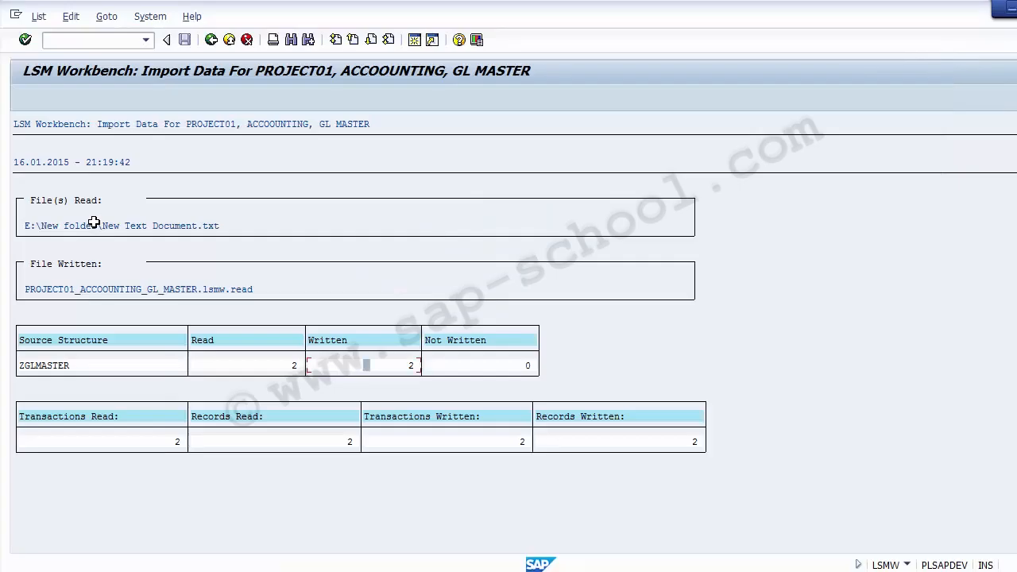
left_click(294, 367)
left_click(411, 367)
left_click(212, 41)
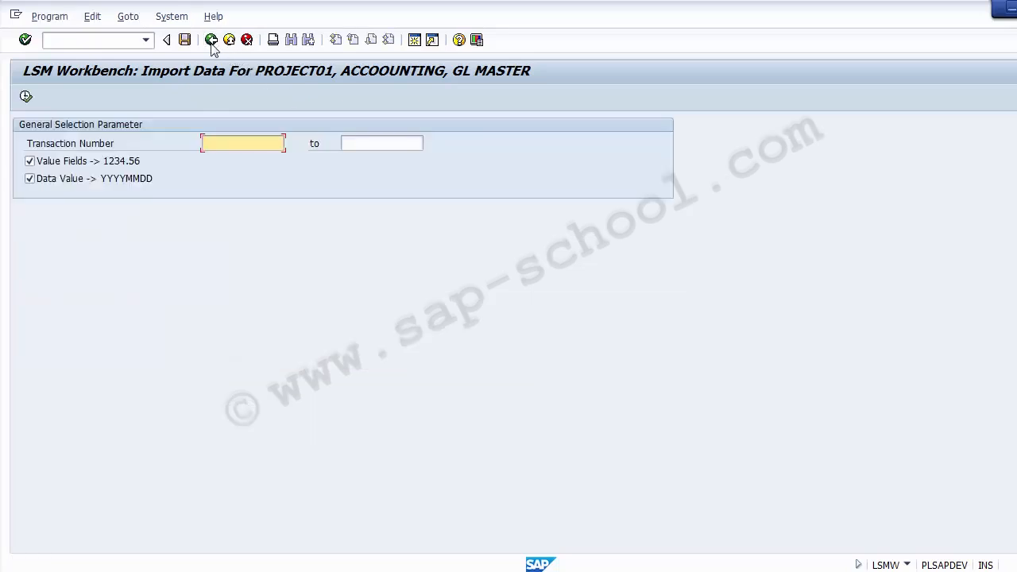
left_click(212, 45)
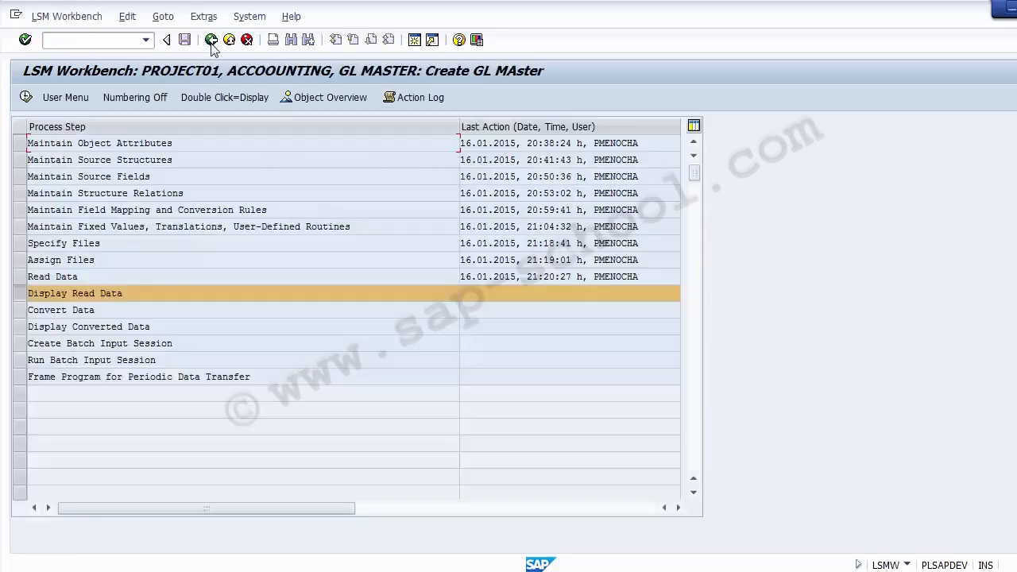
Execute the Display Read Data process step for GL MASTER with the default line range
left_click_drag(79, 276, 28, 276)
left_click_drag(124, 294, 22, 295)
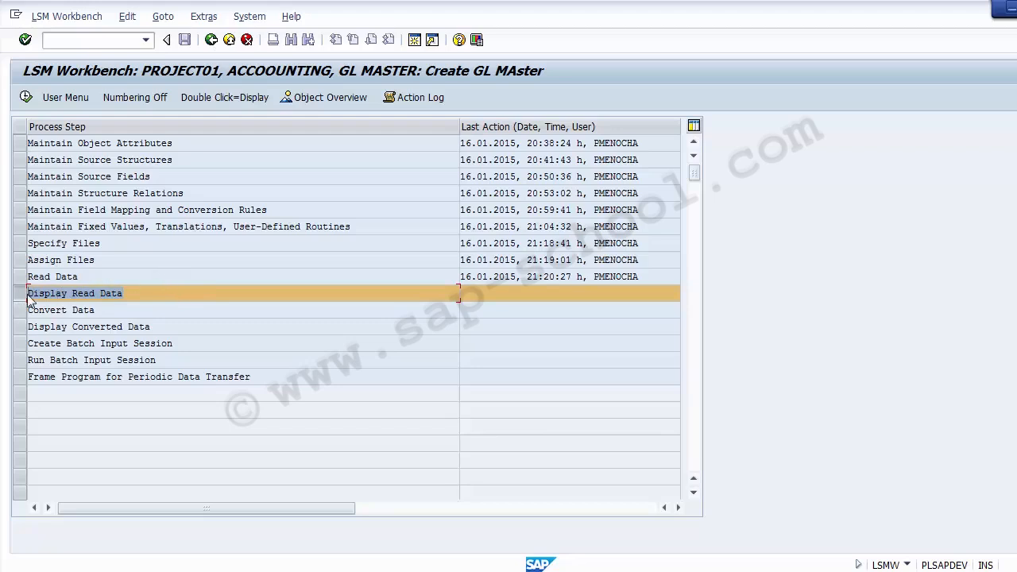
left_click(26, 98)
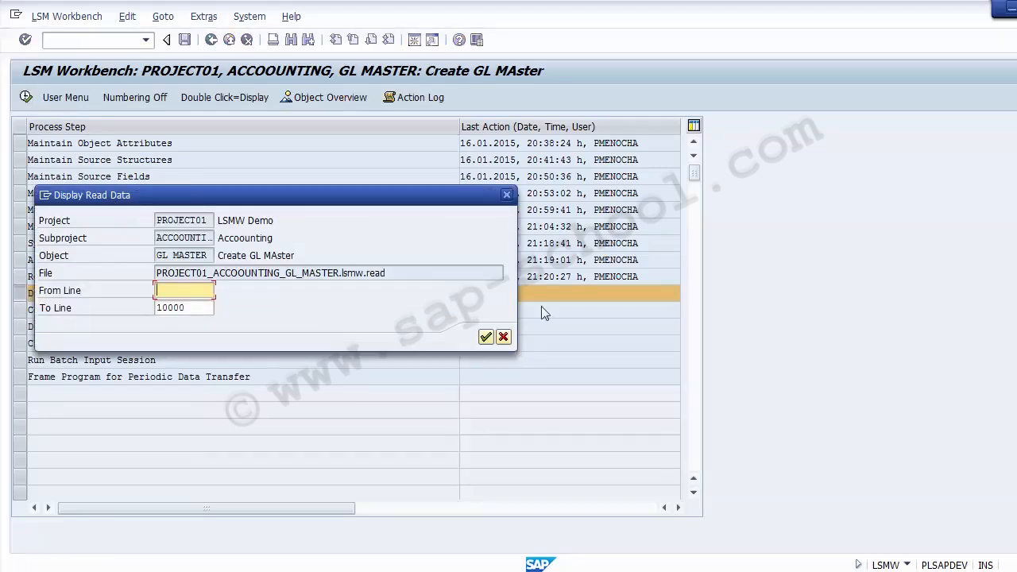
left_click(485, 338)
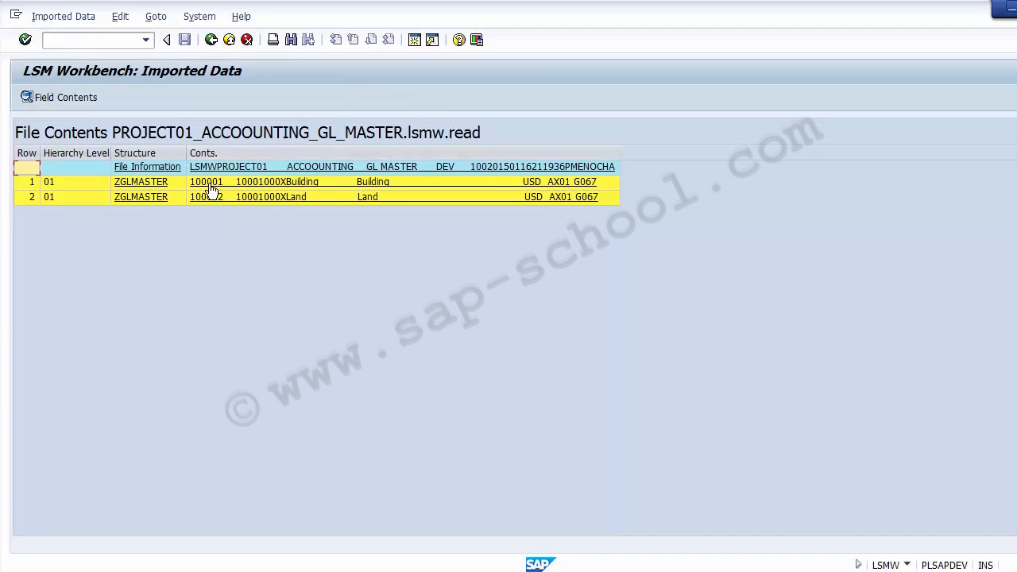
Open the field contents of the first imported record, Building, and examine its fields from GL number through currency
left_click(376, 185)
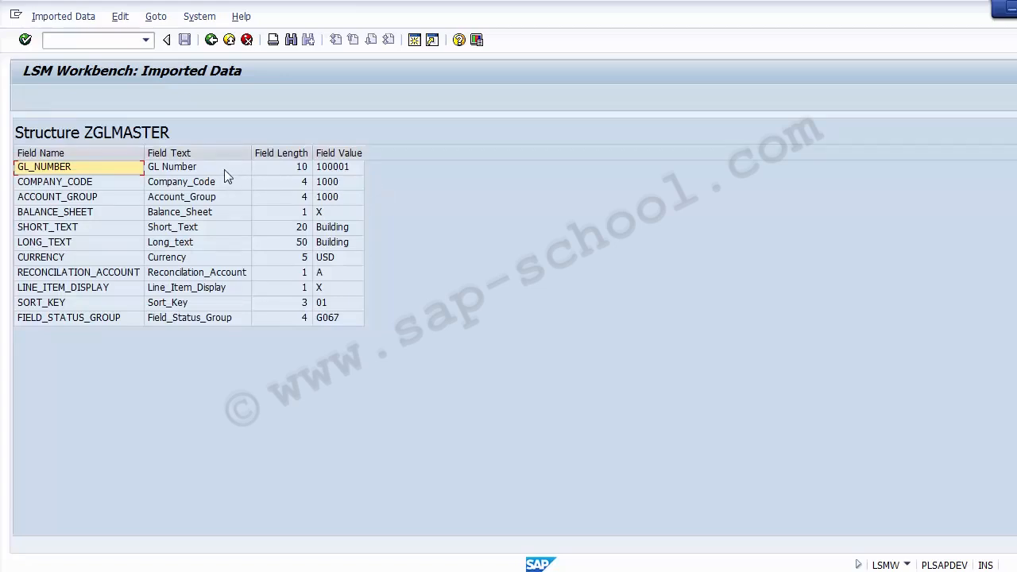
left_click(211, 175)
left_click(340, 171)
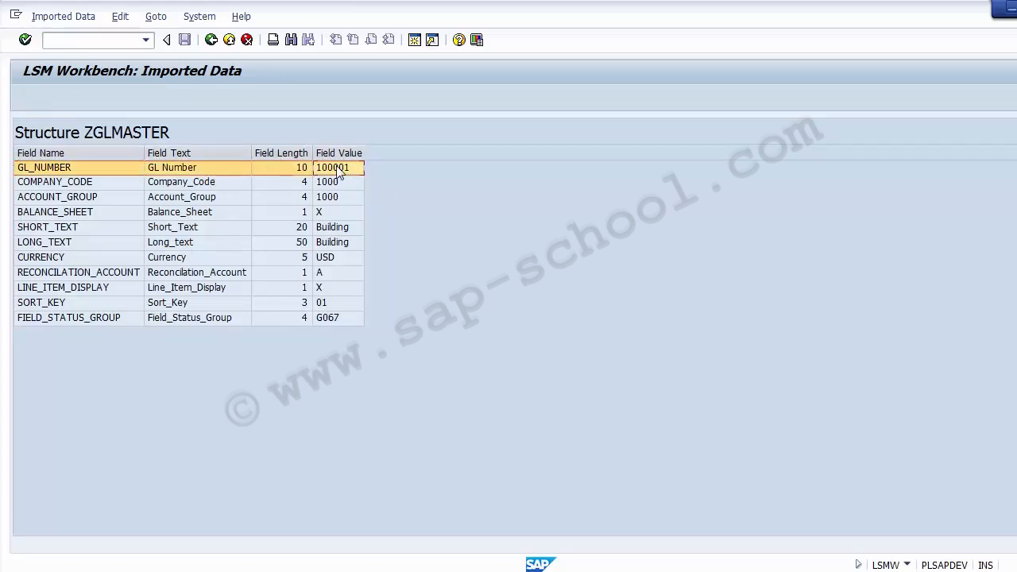
left_click(214, 186)
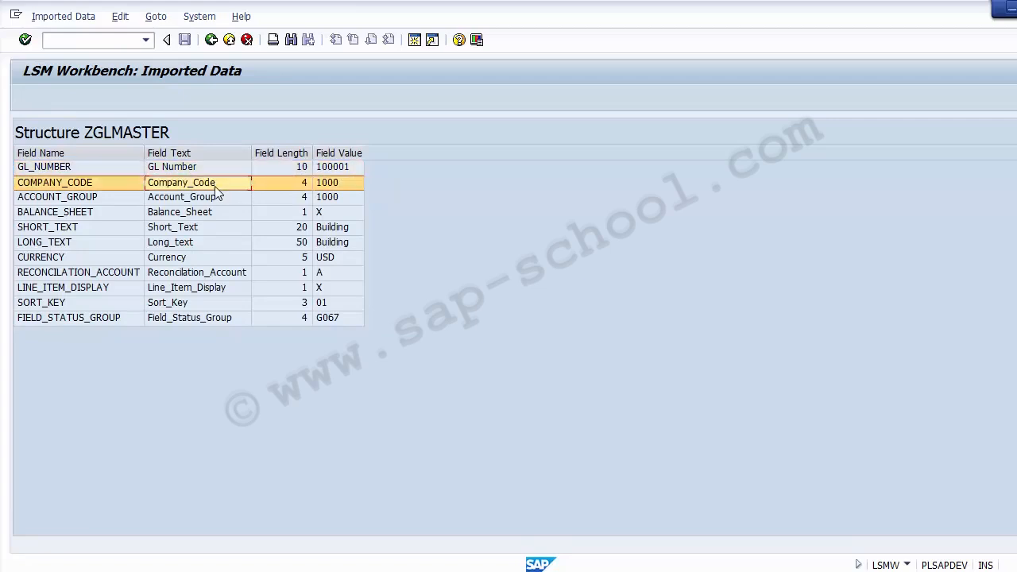
left_click(342, 182)
left_click(292, 152)
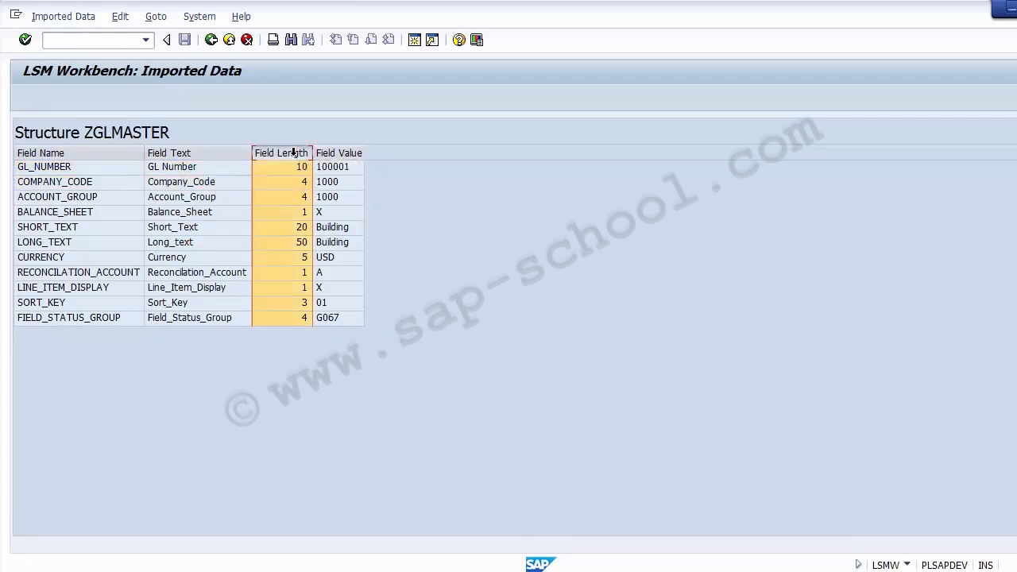
left_click(213, 212)
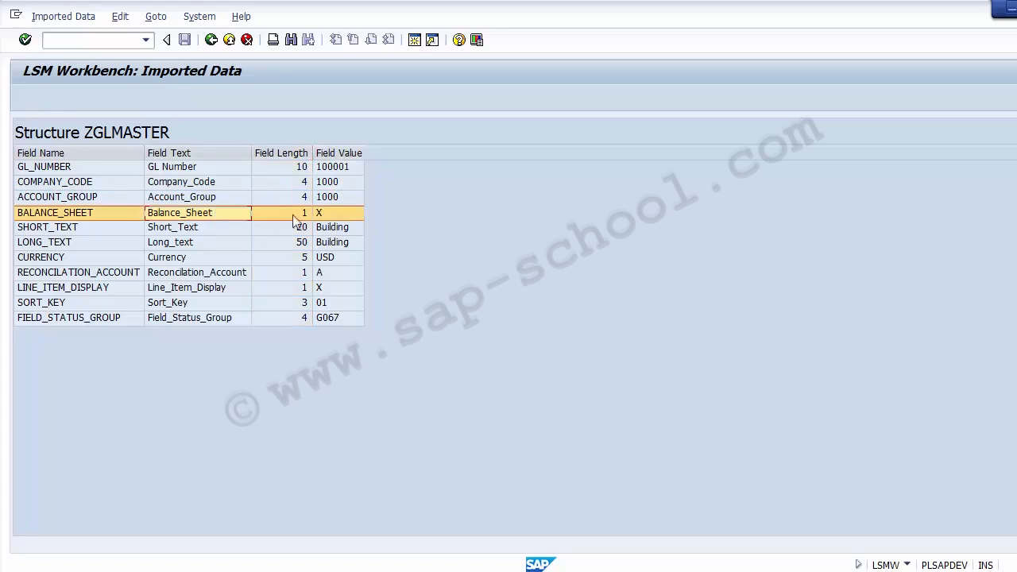
left_click(216, 230)
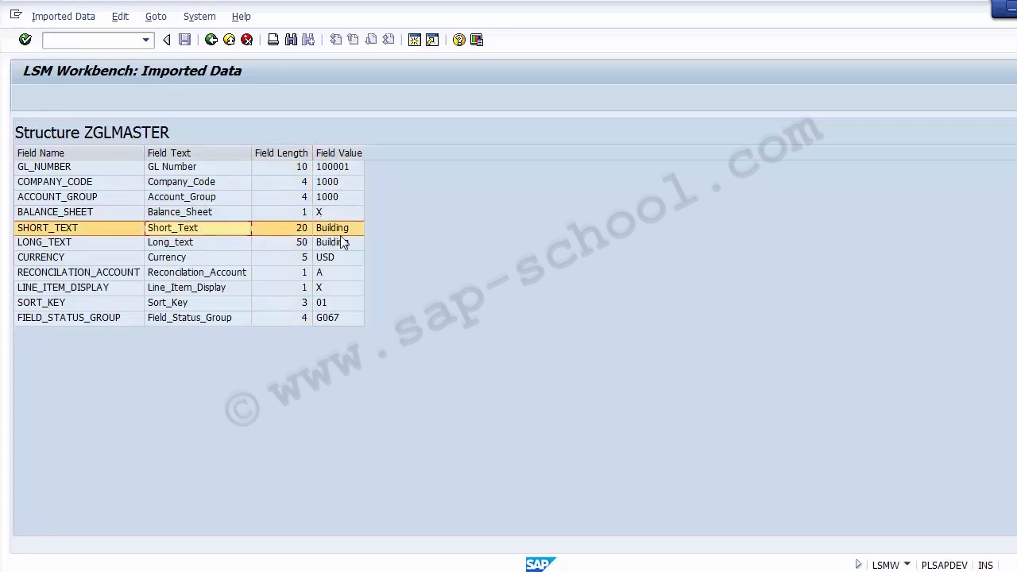
left_click(341, 229)
left_click(193, 242)
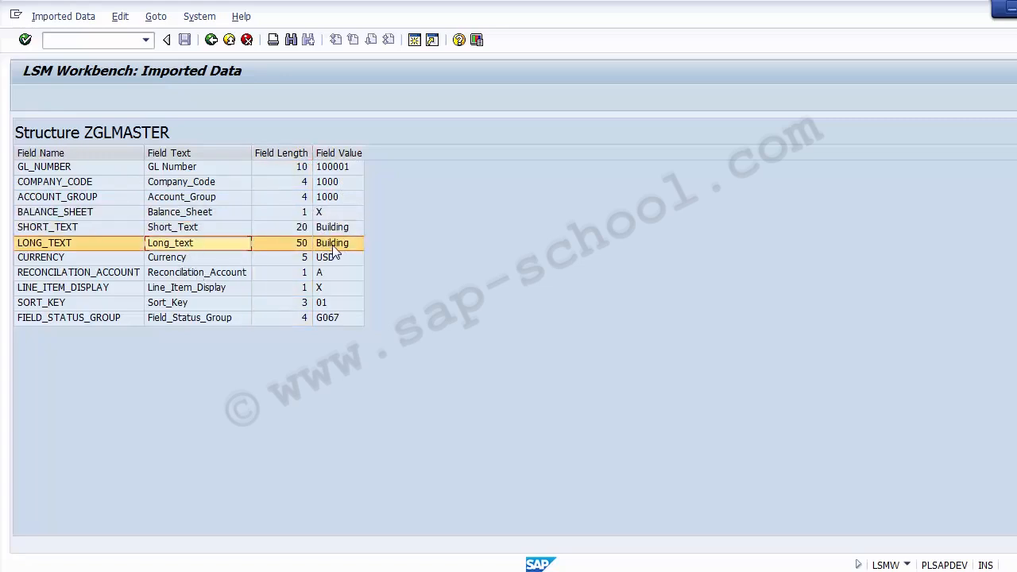
left_click(329, 243)
left_click(199, 260)
left_click(346, 259)
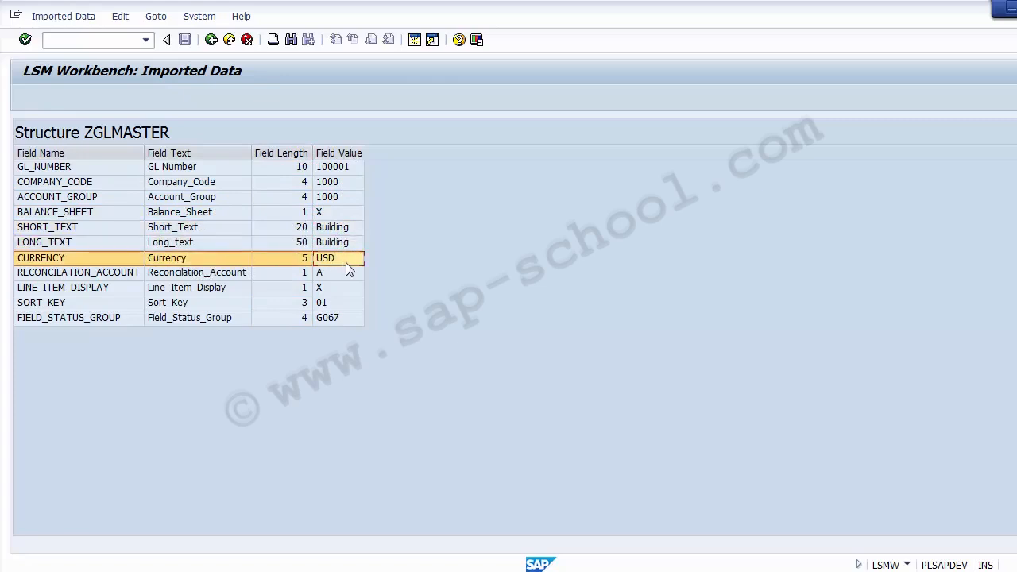
Examine the Building record's reconciliation account, line item display, sort key and field status group, and recheck its company code, account group and texts
left_click(245, 274)
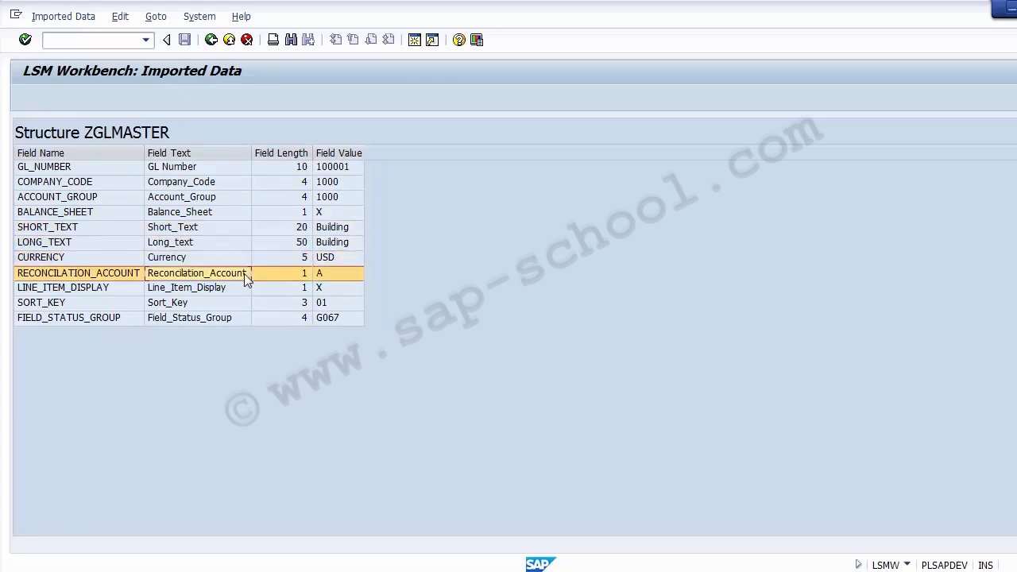
left_click(341, 274)
left_click(335, 288)
left_click(335, 301)
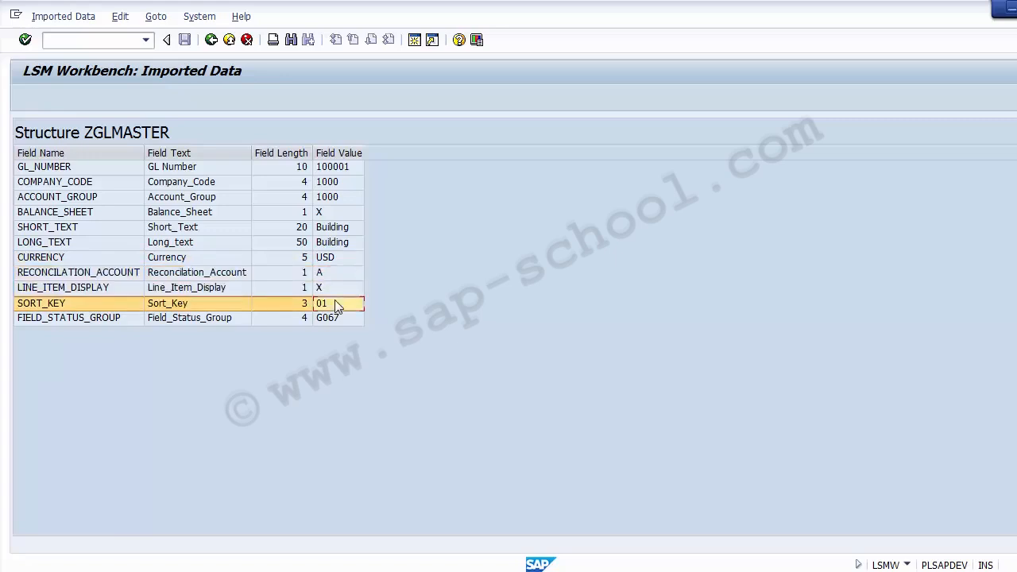
left_click(340, 319)
left_click(331, 179)
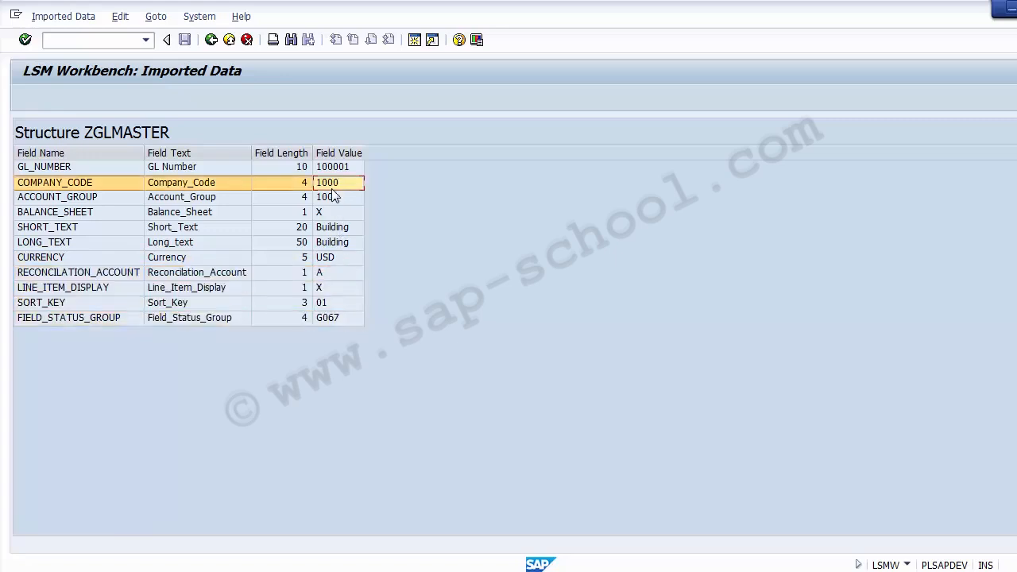
left_click(335, 197)
left_click(336, 226)
left_click(330, 174)
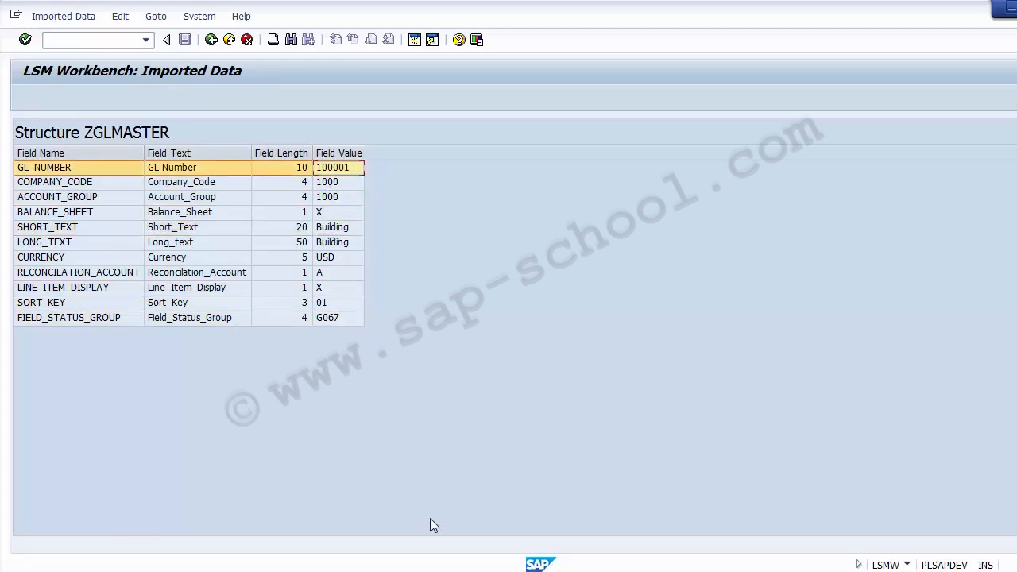
Switch to the Excel source sheet, clear the copy selection, and review the Building row from GL_NUMBER to LONG_TEXT
left_click(431, 570)
left_click(68, 379)
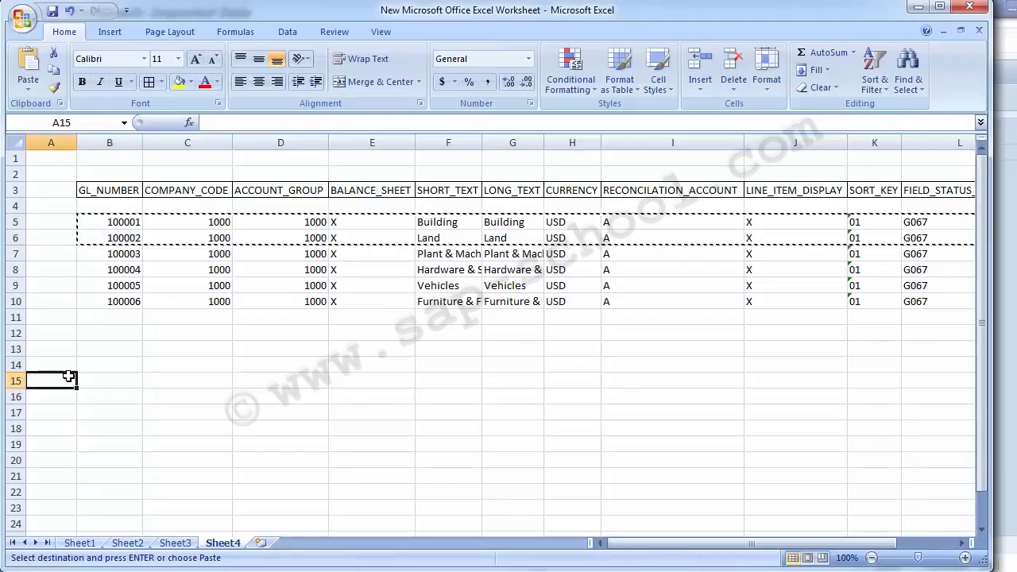
key("Escape")
left_click(69, 371)
key("Up")
key("Up")
key("Up")
key("Up")
key("Up")
key("Up")
key("Up")
key("Up")
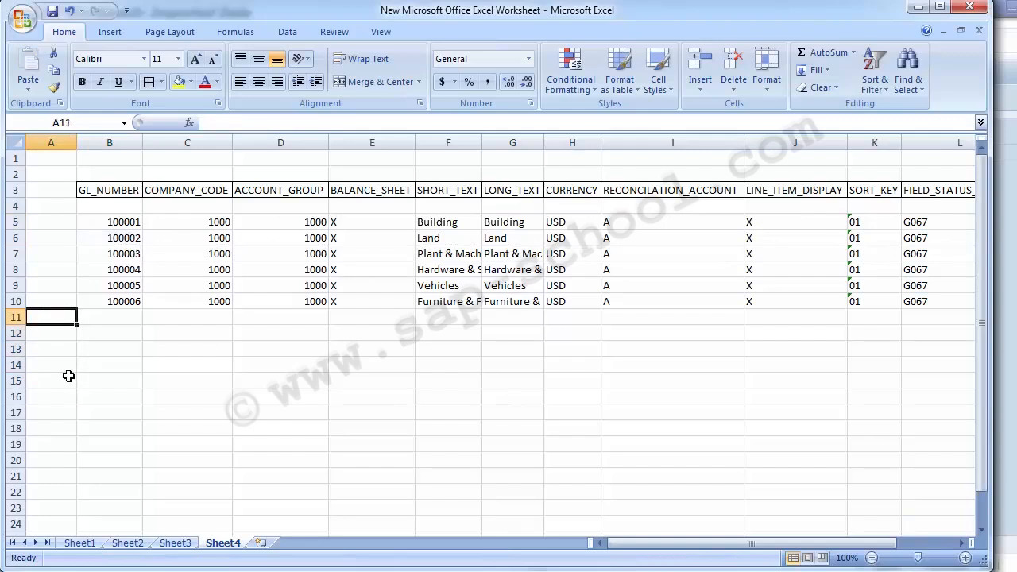
key("Right")
key("Up")
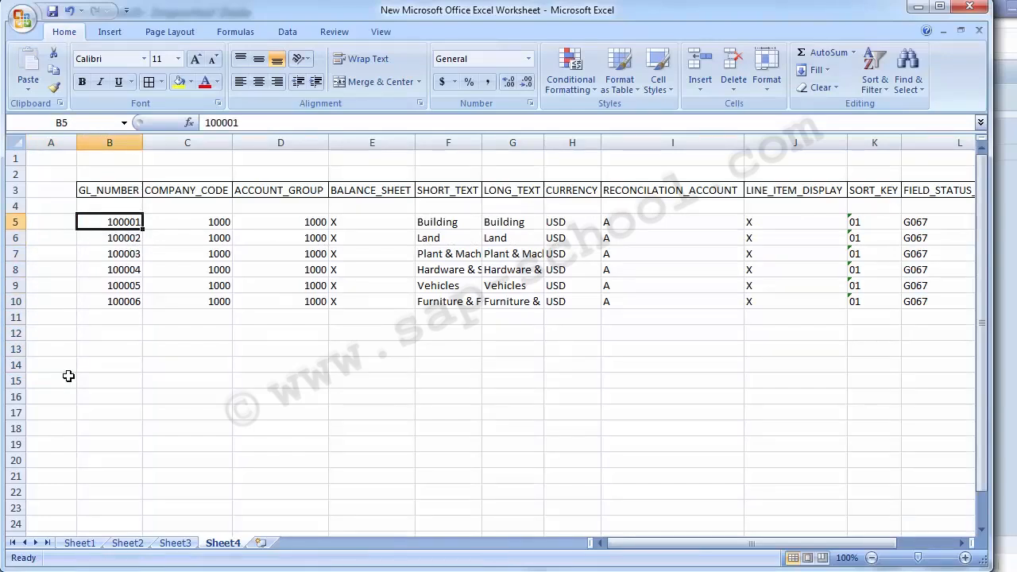
key("Right")
key("Right")
key("Right")
key("Right")
key("Right")
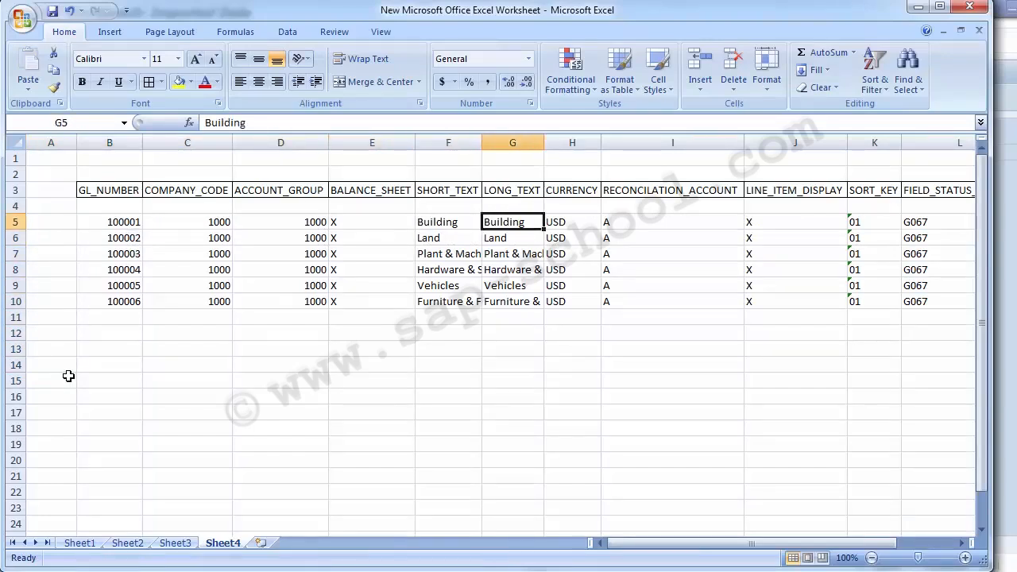
Compare the imported Building record's balance sheet and currency fields in SAP with the Building row in Excel
key("alt+Tab")
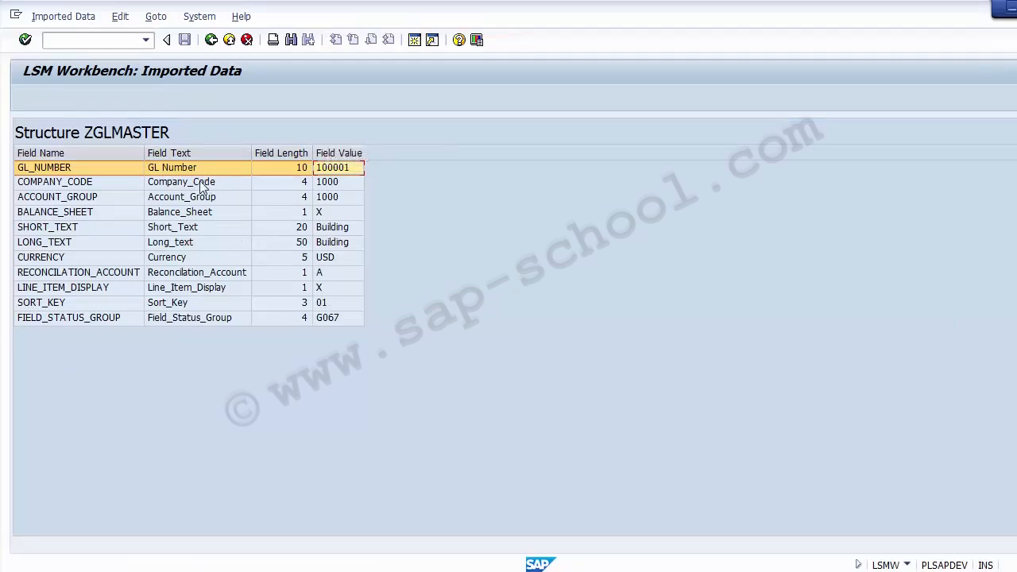
left_click(195, 213)
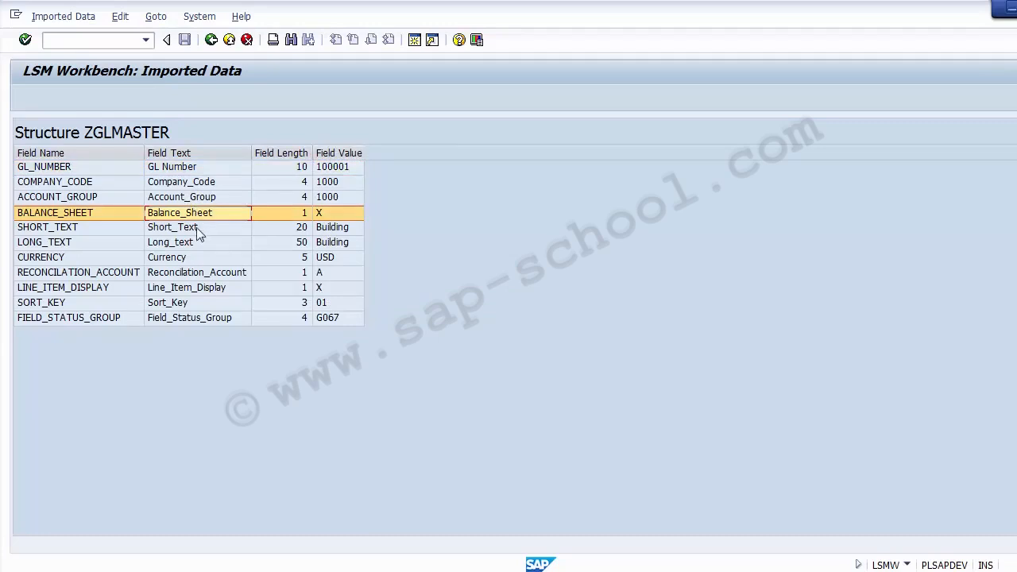
left_click(177, 262)
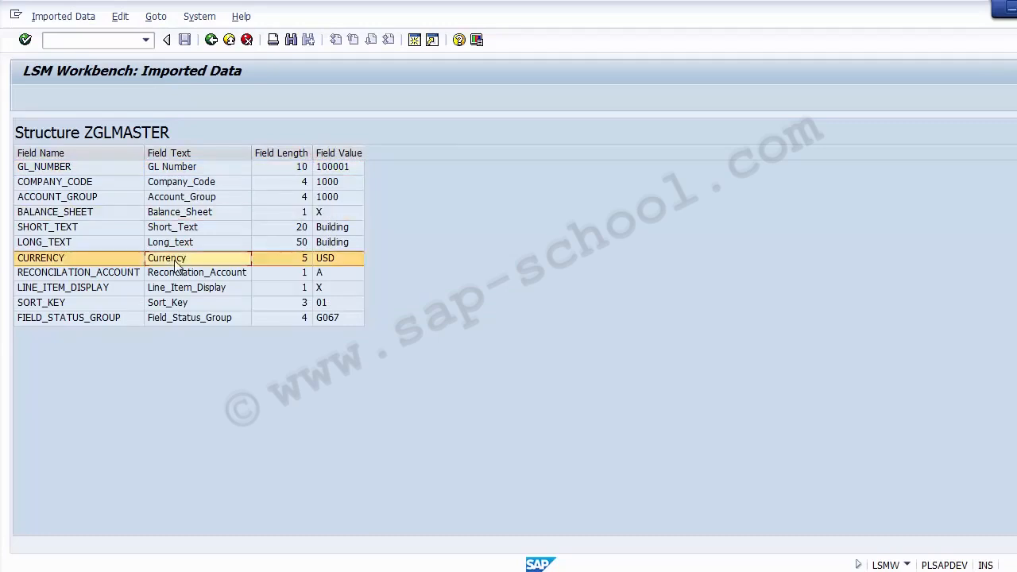
left_click(332, 259)
key("alt+Tab")
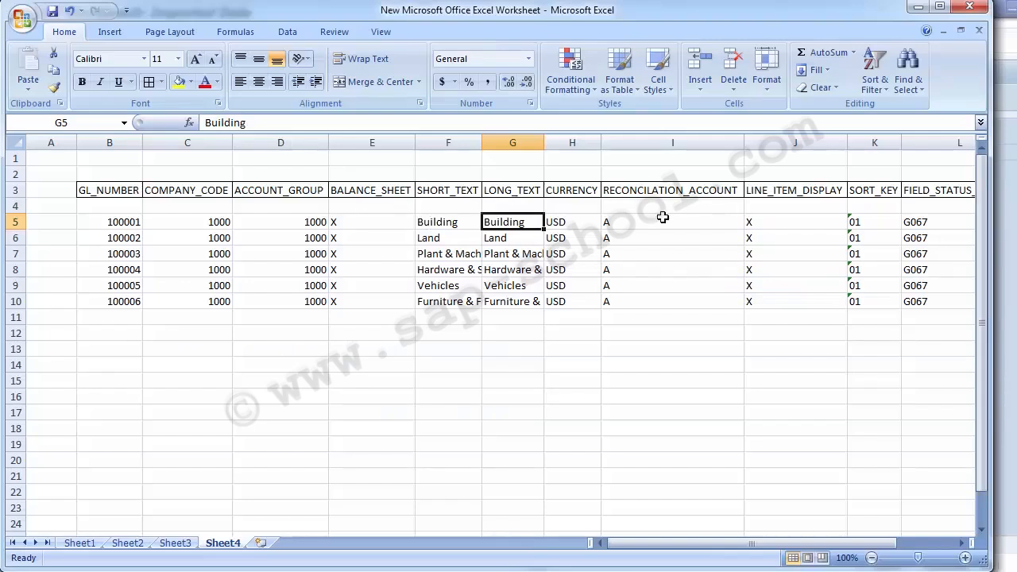
left_click(575, 223)
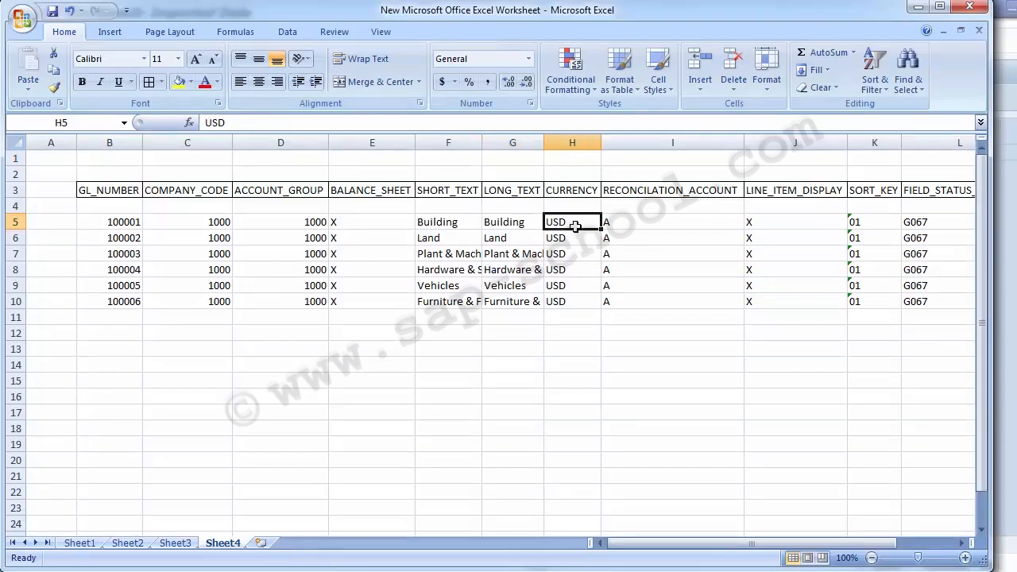
key("Left")
key("Left")
Compare the imported Building record's short text, long text and GL number with the Excel row, and return to the file contents list
key("alt+Tab")
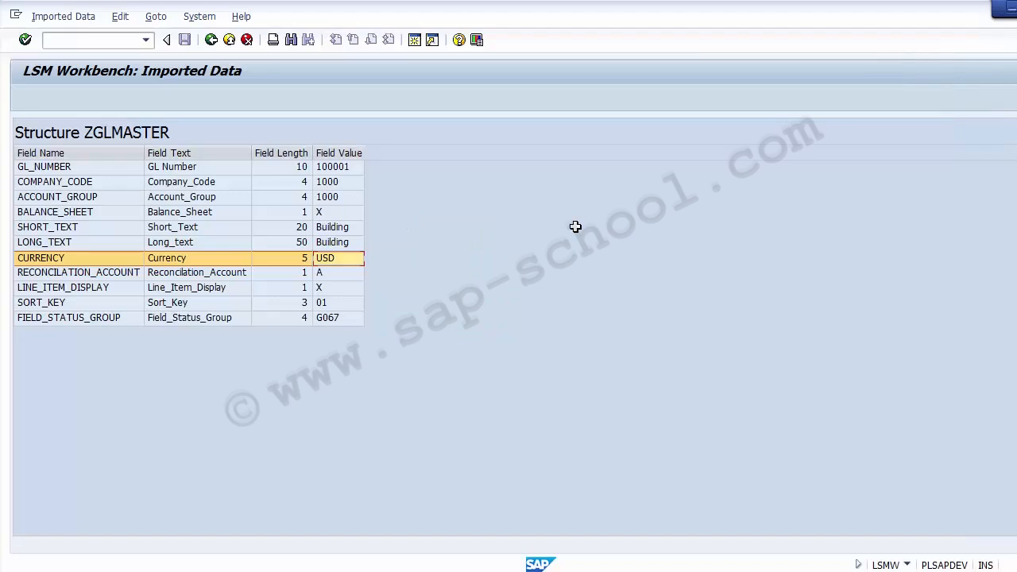
left_click(330, 228)
key("Down")
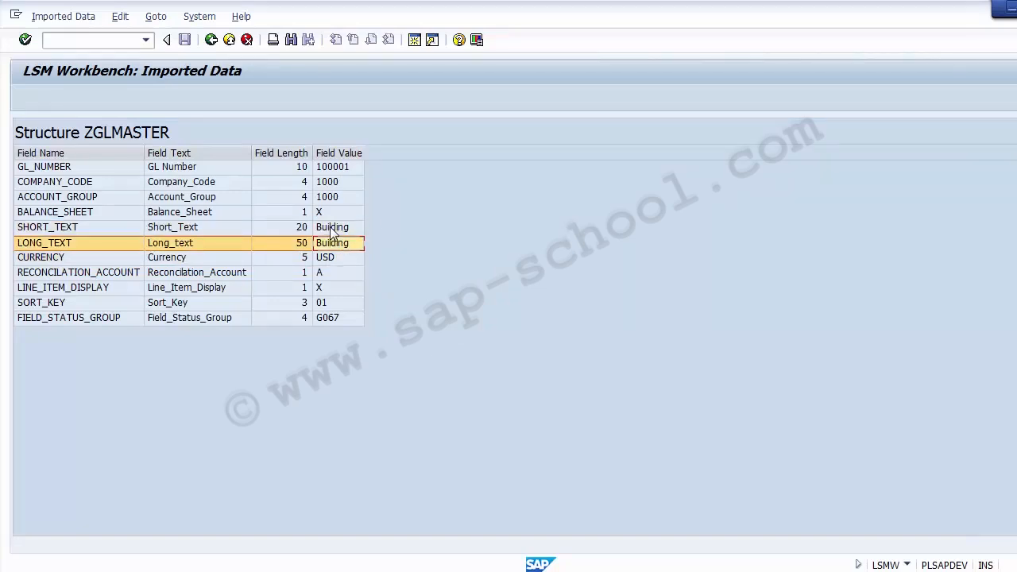
key("Up")
key("Up")
key("Up")
key("Up")
key("Up")
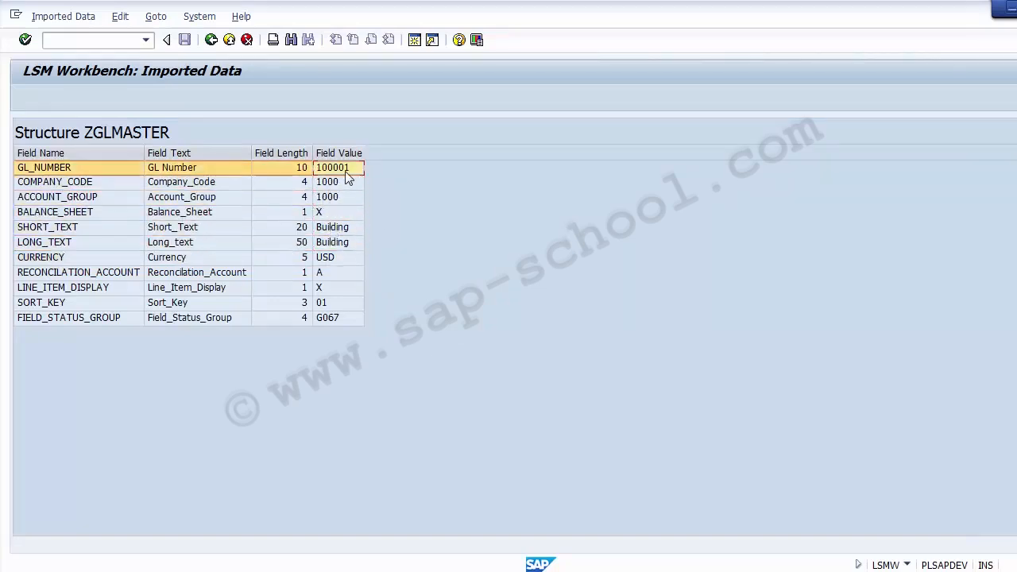
key("alt+Tab")
left_click(114, 223)
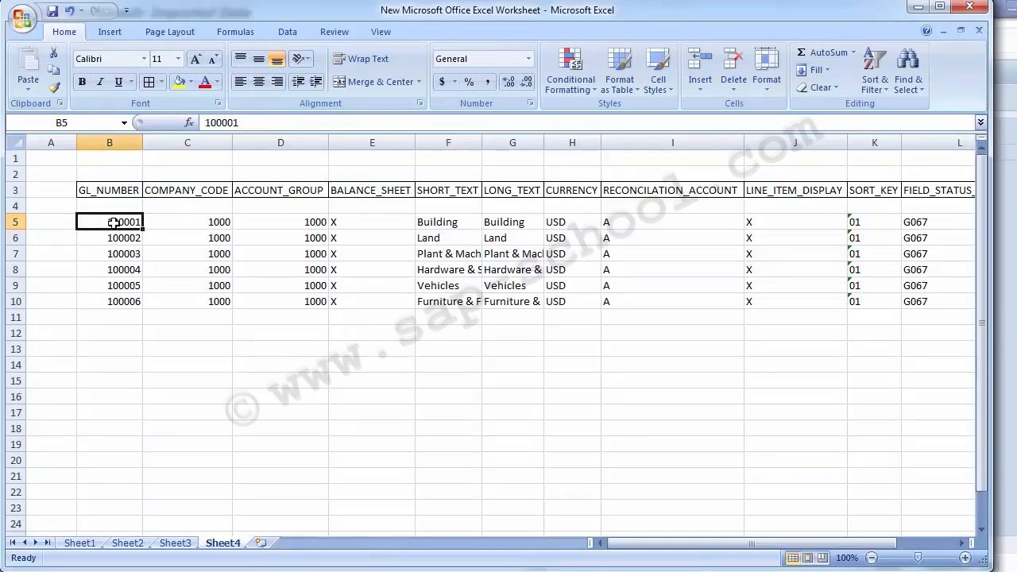
key("alt+Tab")
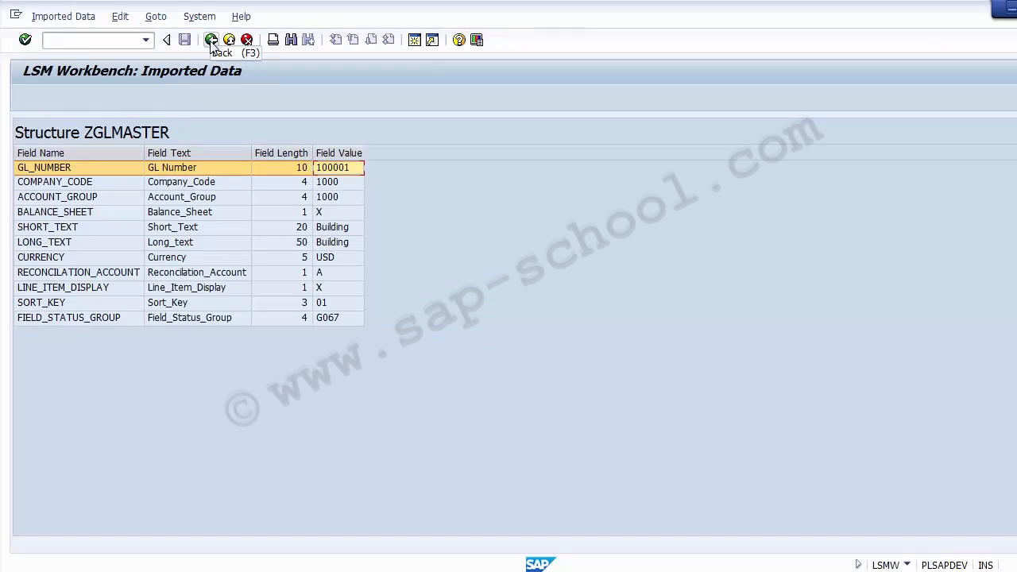
left_click(212, 40)
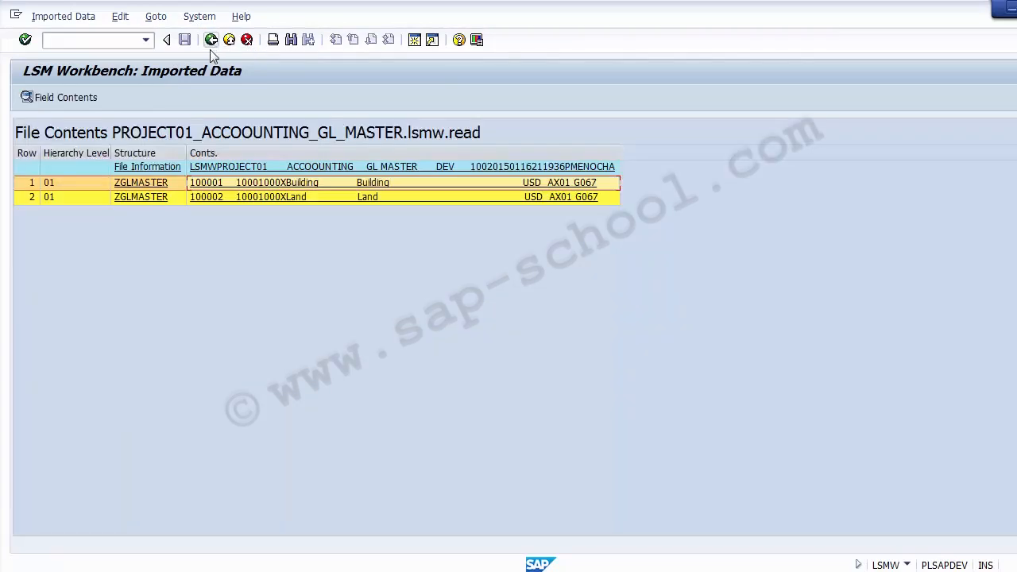
Open the second imported record, Land, compare its field values with the Land row in Excel, and return to the file contents list
double_click(294, 199)
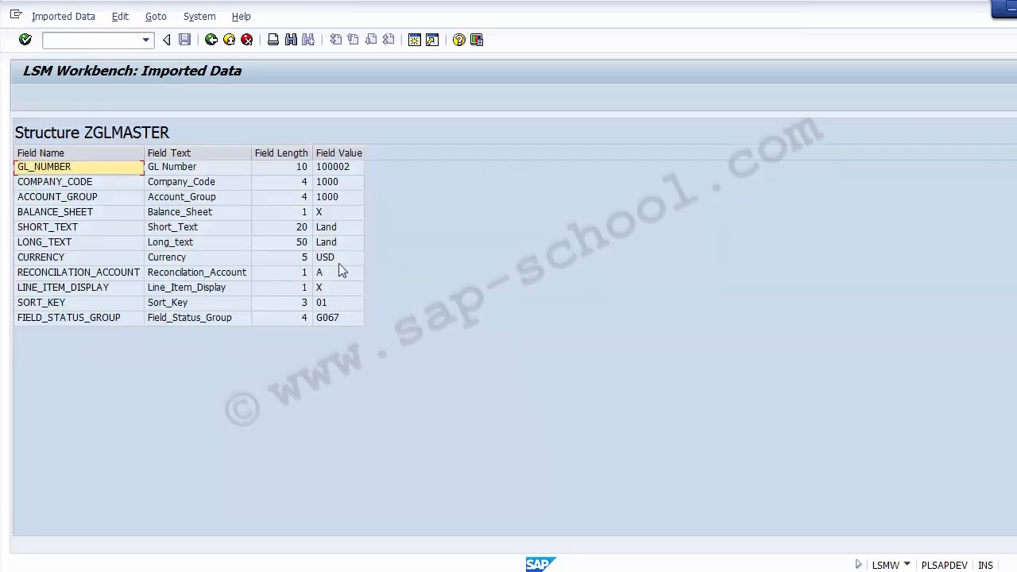
left_click(340, 171)
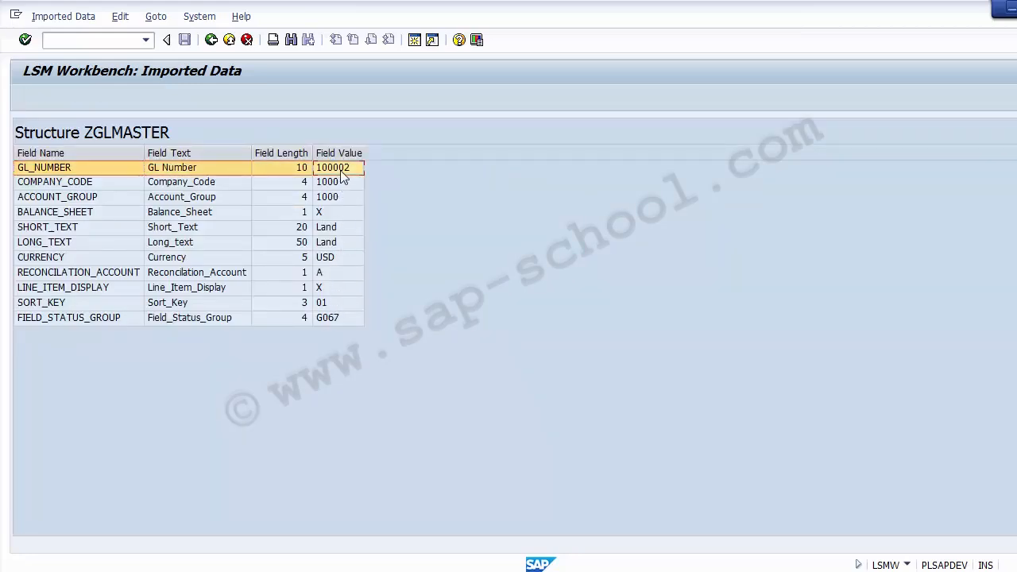
key("alt+Tab")
left_click(139, 243)
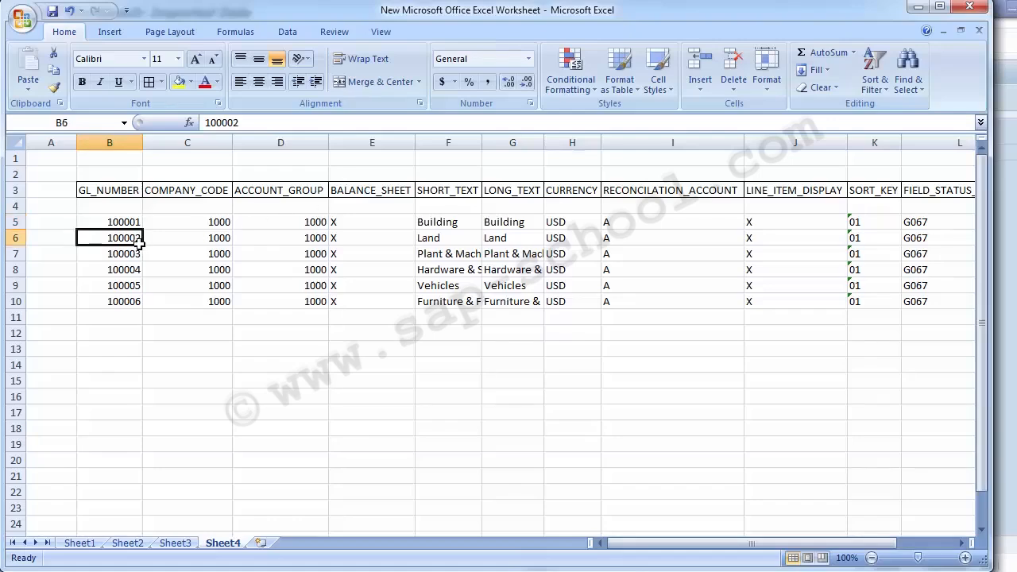
key("alt+Tab")
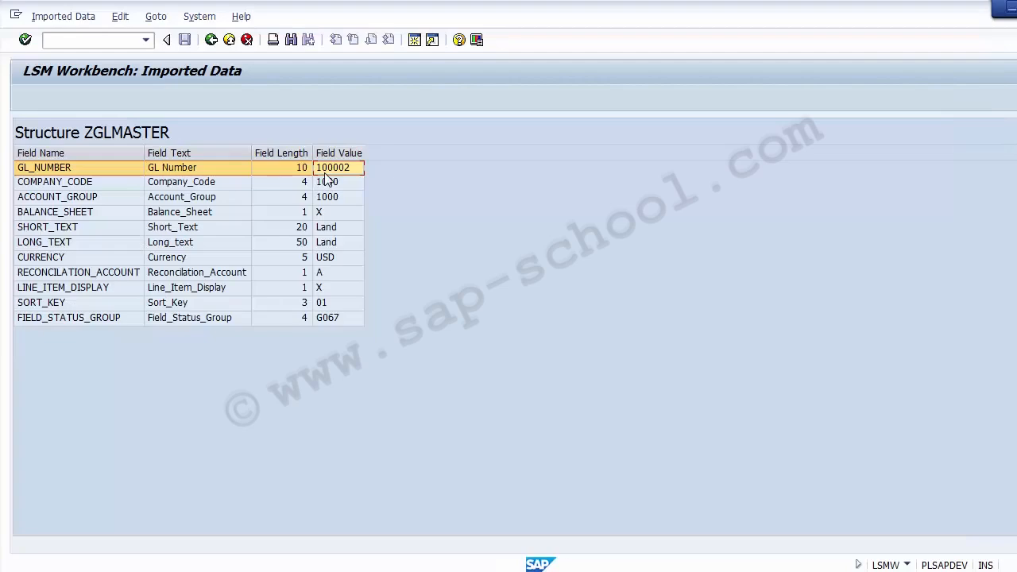
key("Down")
key("Down")
key("Down")
key("Down")
key("Down")
key("Down")
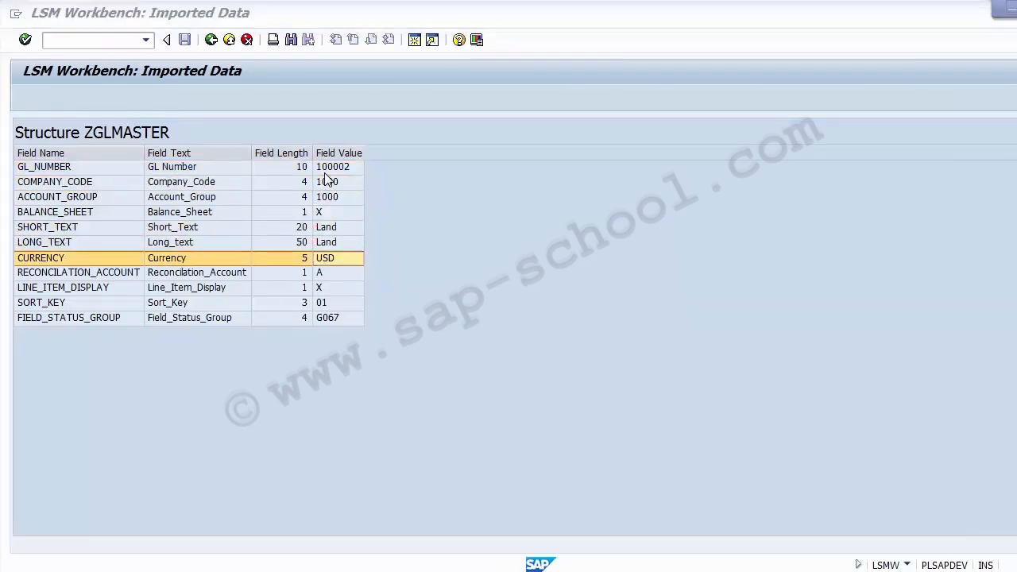
key("alt+Tab")
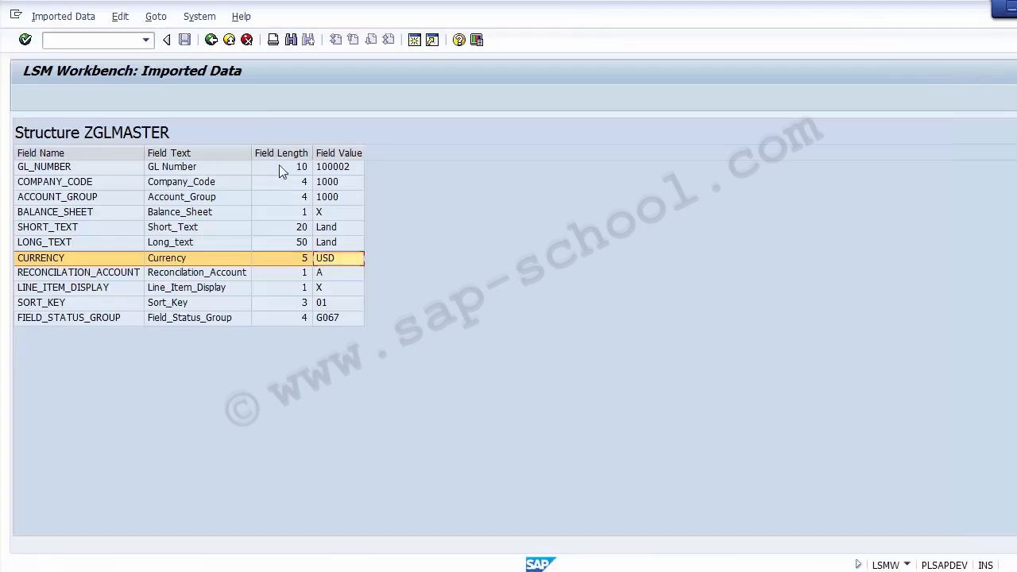
key("alt+Tab")
left_click(212, 40)
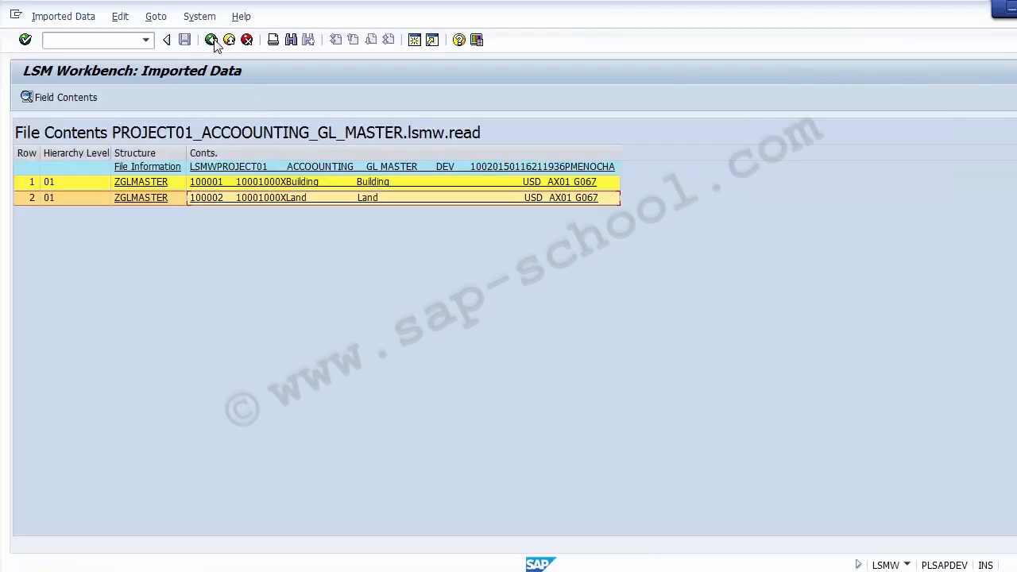
Return to the LSMW process step list and dismiss the low battery warning
left_click(212, 41)
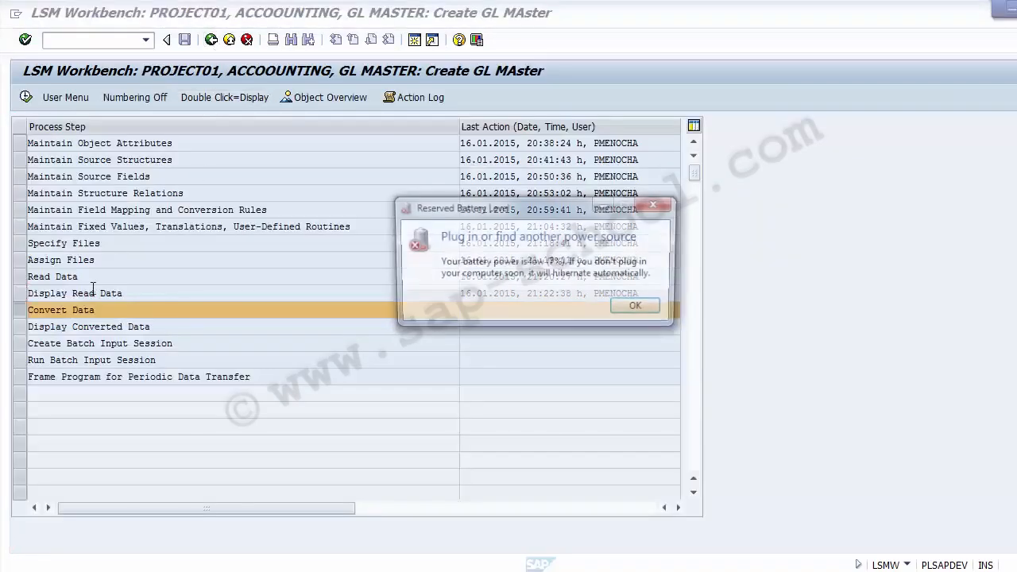
left_click(140, 291)
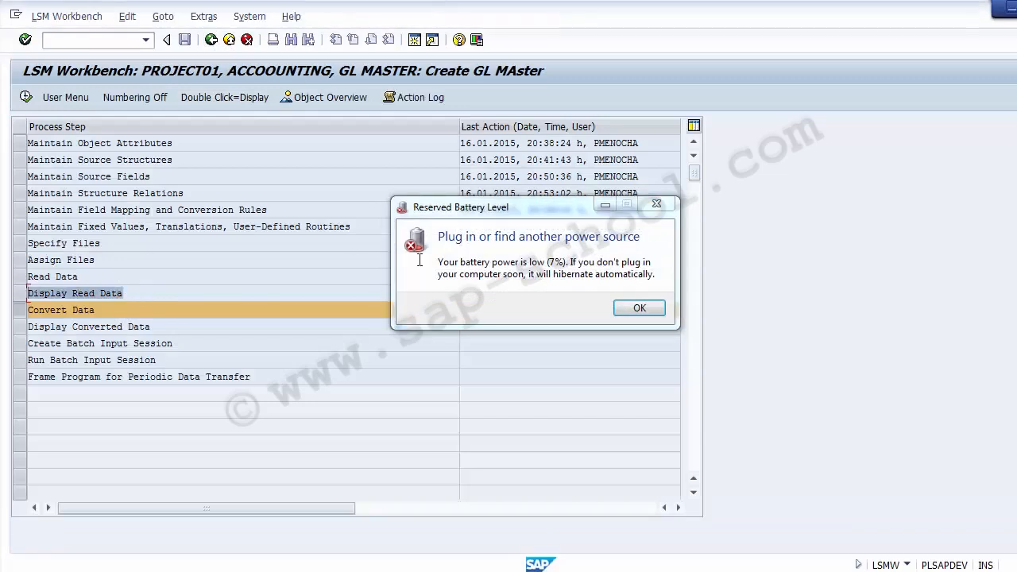
left_click(619, 312)
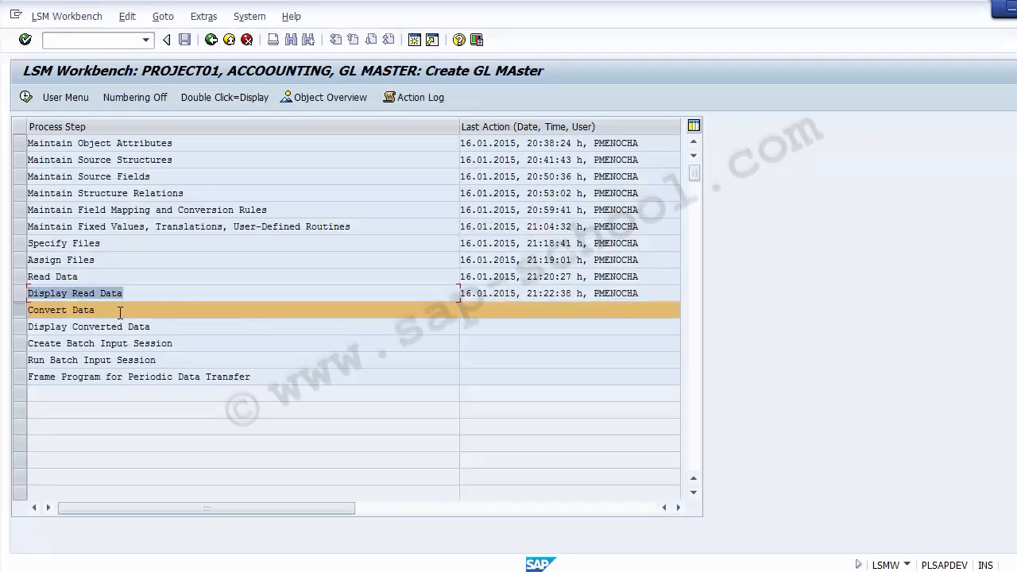
Run the Convert Data step for all transactions, leaving the transaction number range empty
left_click(29, 309)
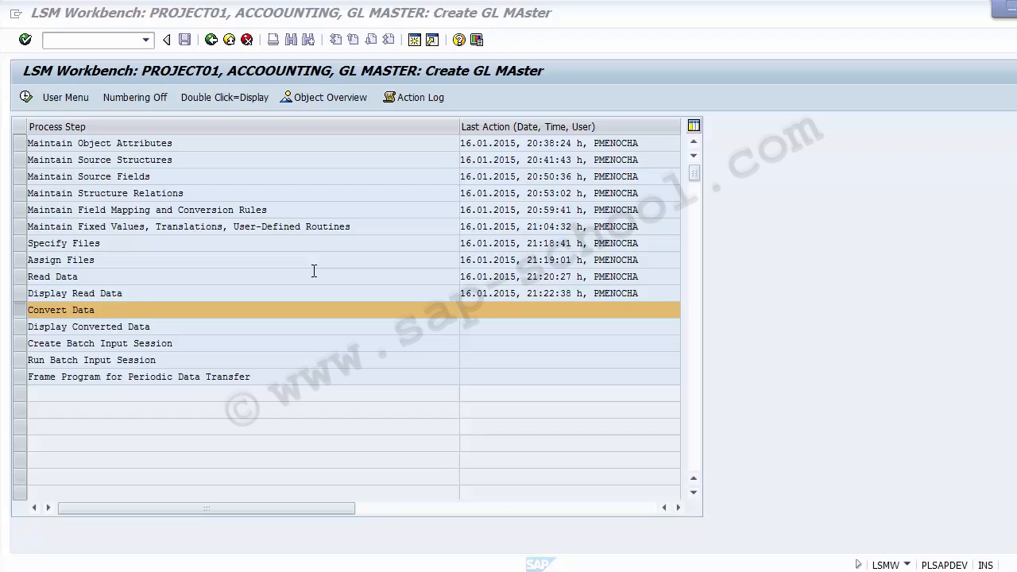
left_click(19, 312)
left_click(19, 313)
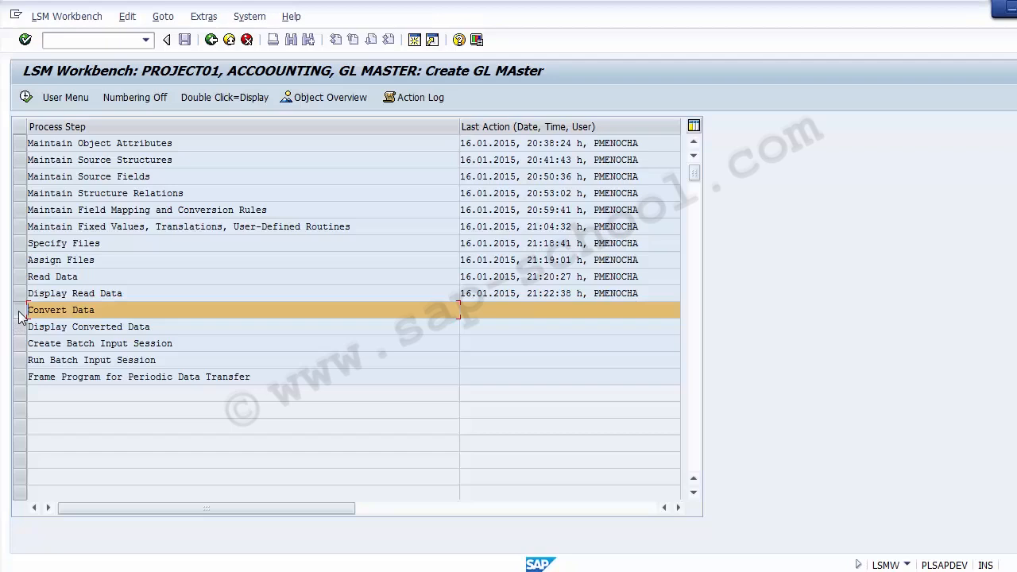
left_click(26, 97)
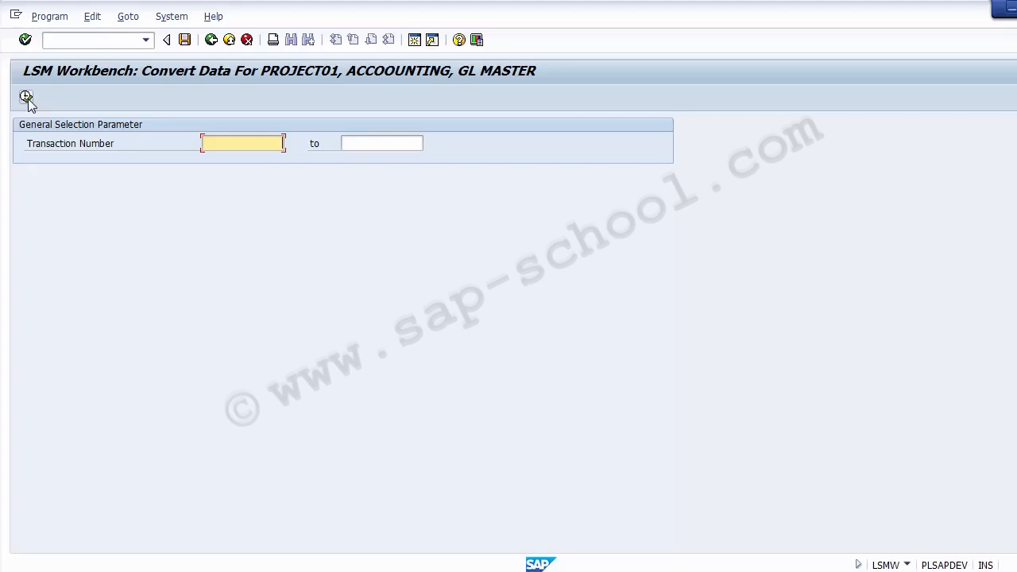
left_click(26, 97)
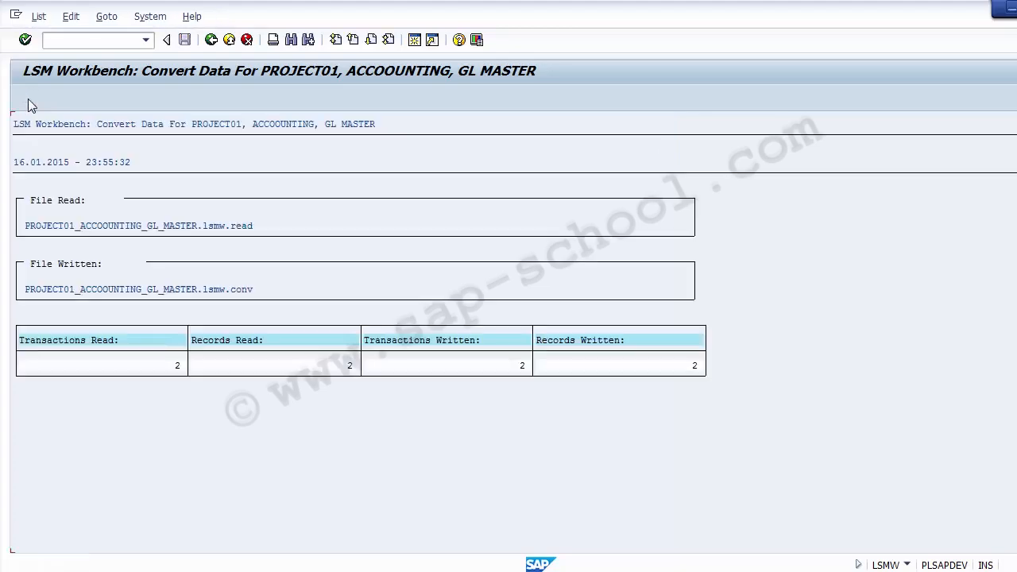
Review the read and written transaction and record counts in the conversion log, and return to the process step list
left_click(177, 365)
left_click(351, 368)
left_click(523, 368)
left_click(697, 370)
left_click(444, 290)
left_click(179, 369)
left_click(352, 372)
left_click(619, 343)
left_click(696, 367)
left_click(210, 48)
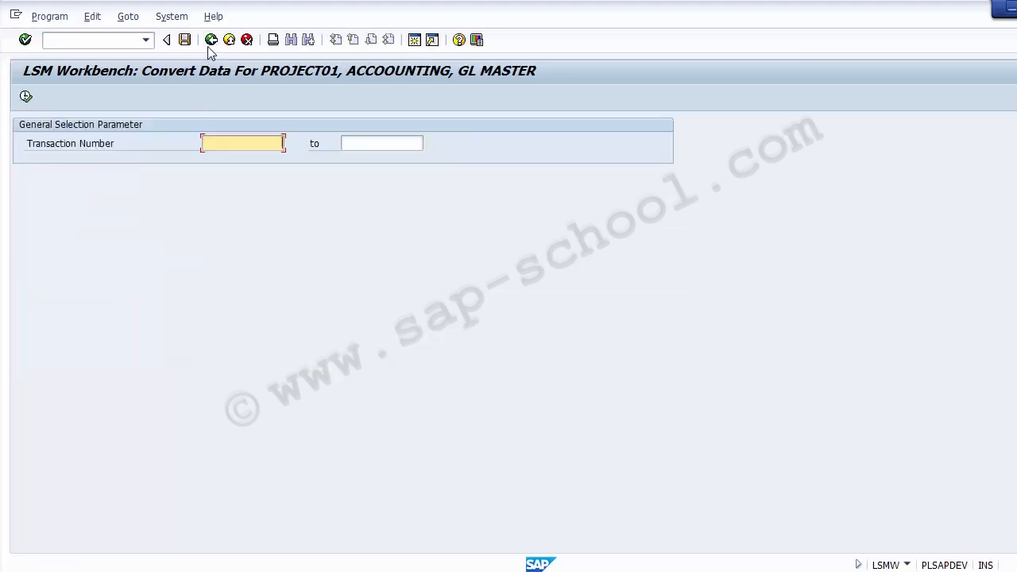
left_click(211, 42)
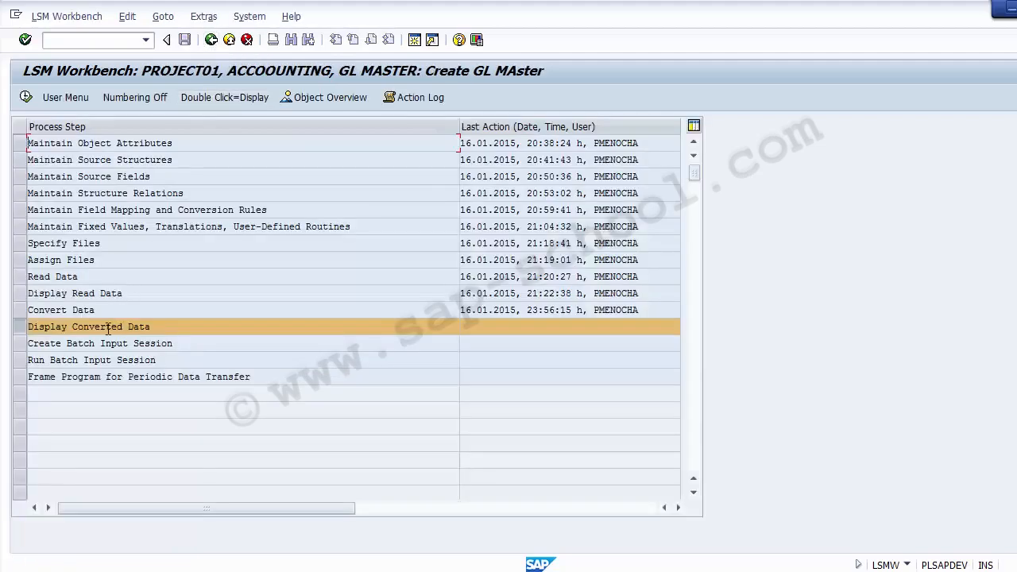
Run the Display Converted Data step with an empty starting line and the end line at 10000
left_click_drag(119, 311, 39, 310)
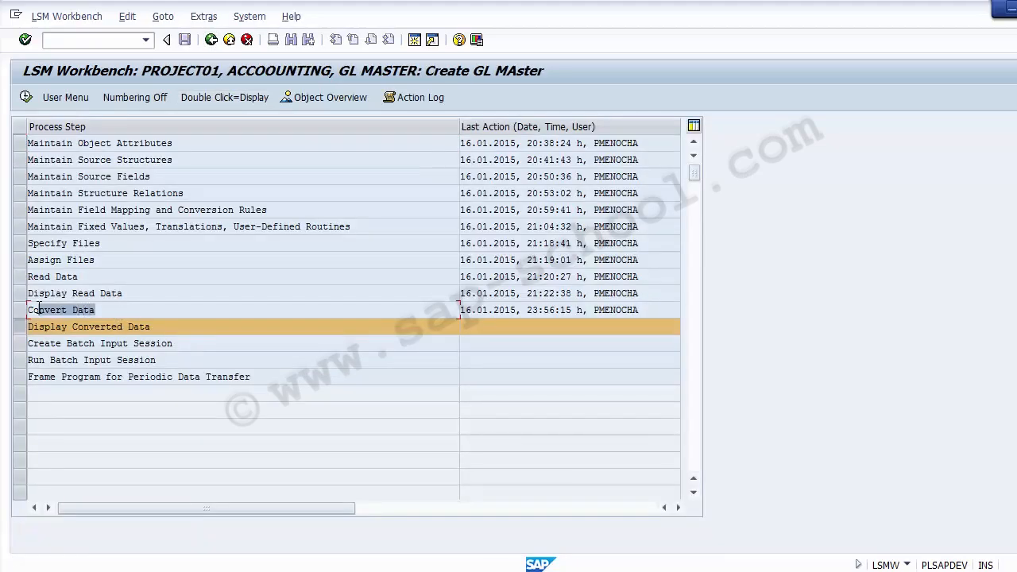
left_click_drag(175, 331, 24, 327)
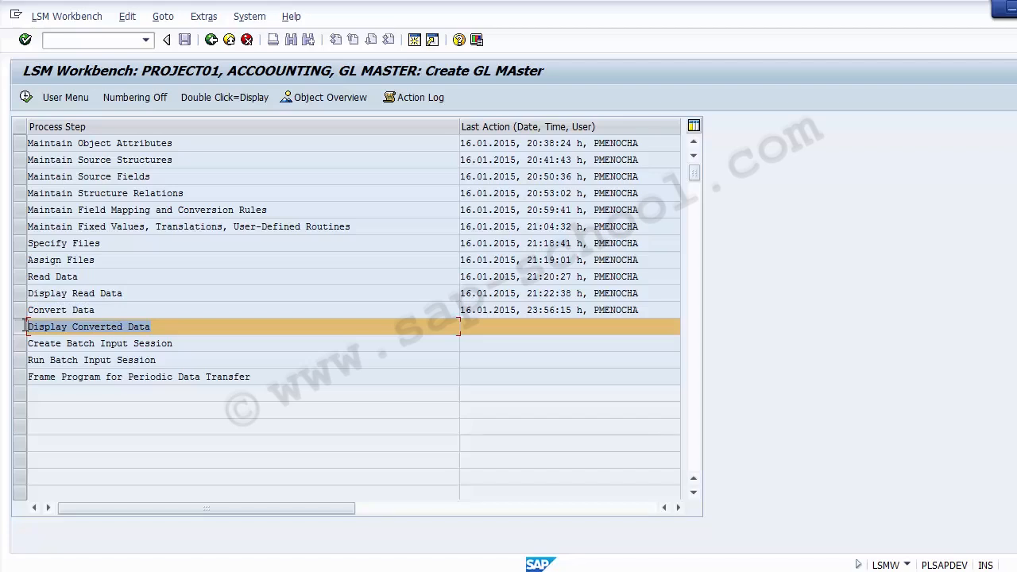
left_click(100, 310)
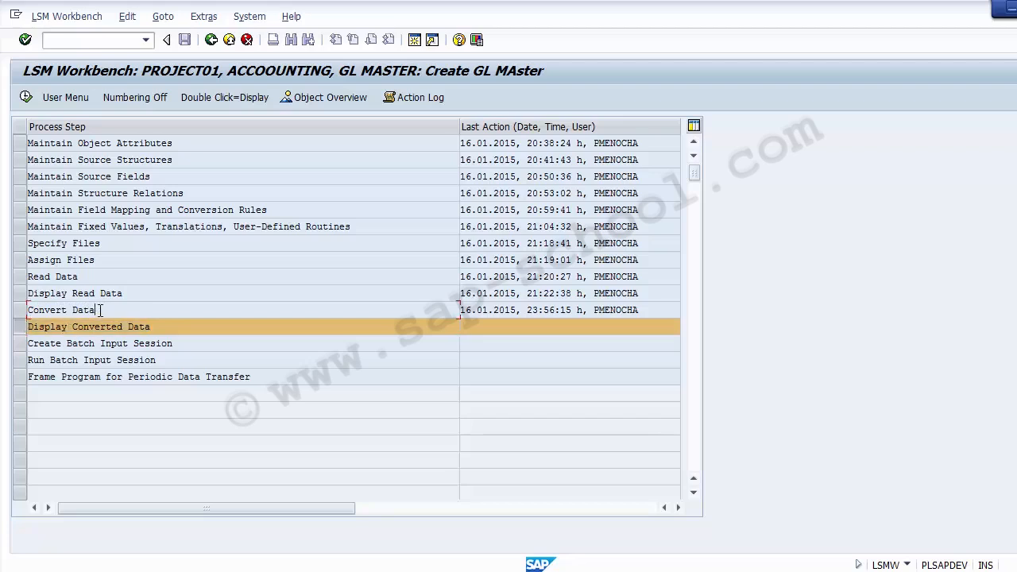
left_click_drag(100, 310, 33, 318)
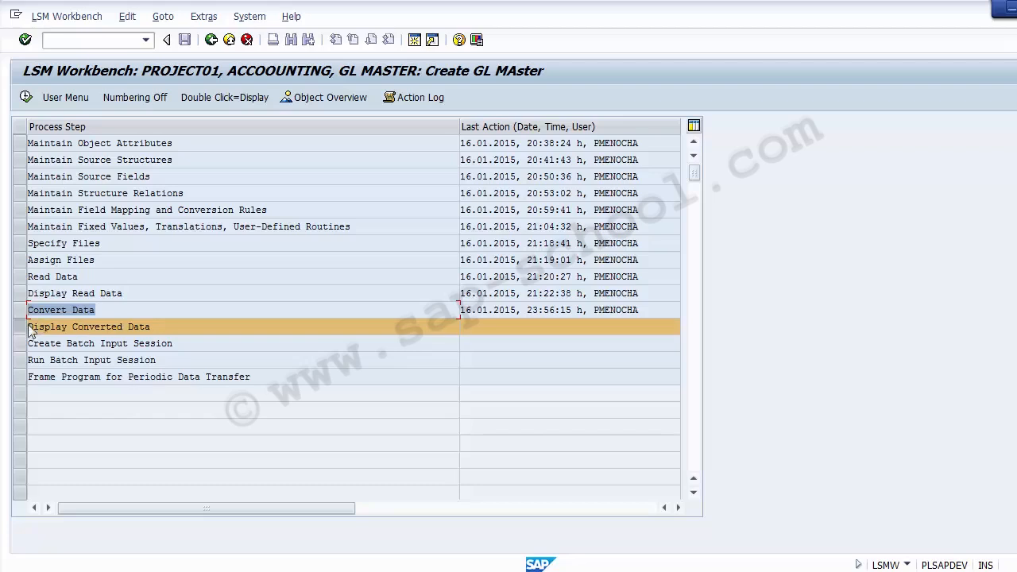
left_click(26, 98)
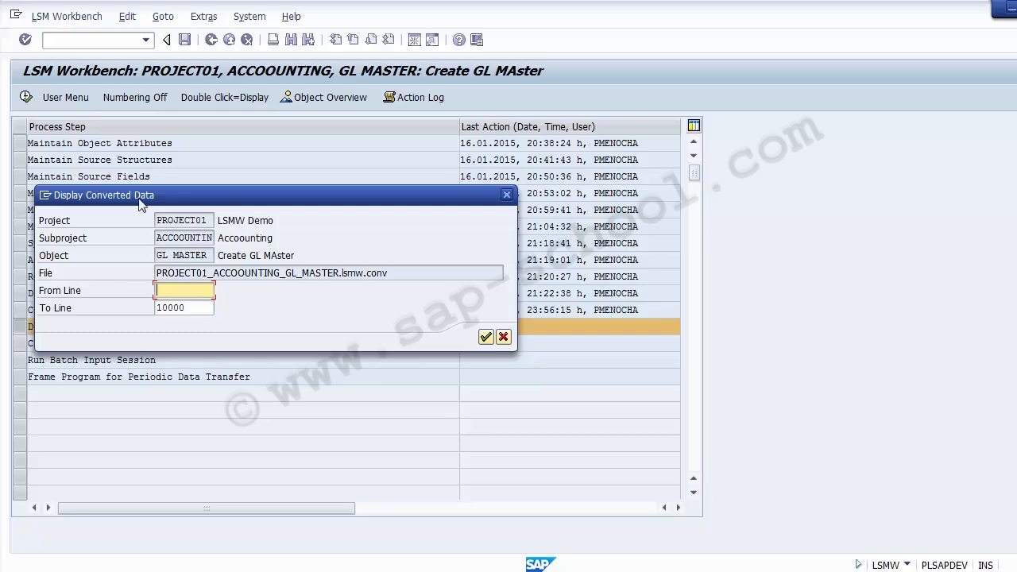
left_click(484, 338)
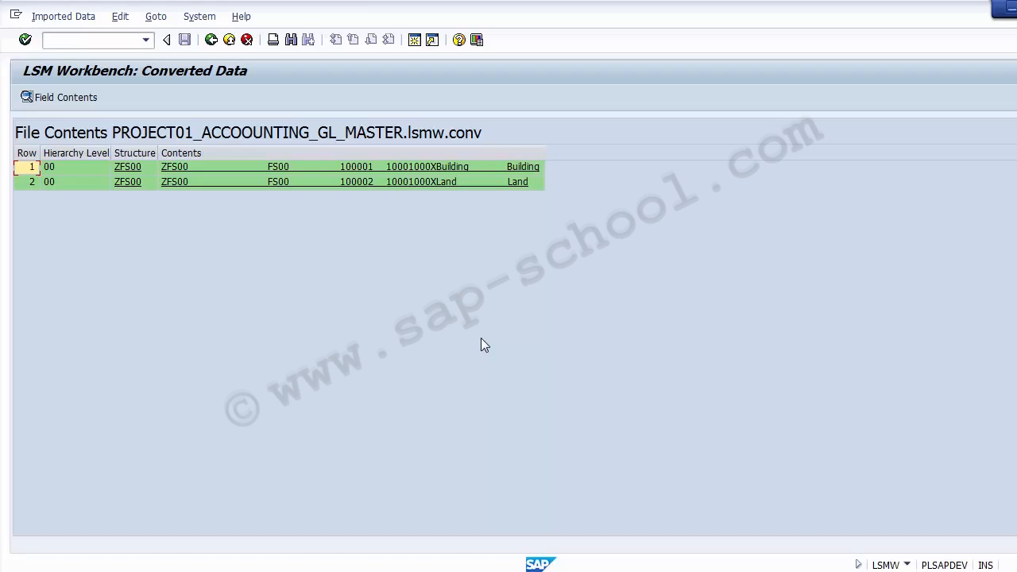
Open the first converted record, Building, check its source row in the Excel sheet, and switch back to SAP
left_click(430, 175)
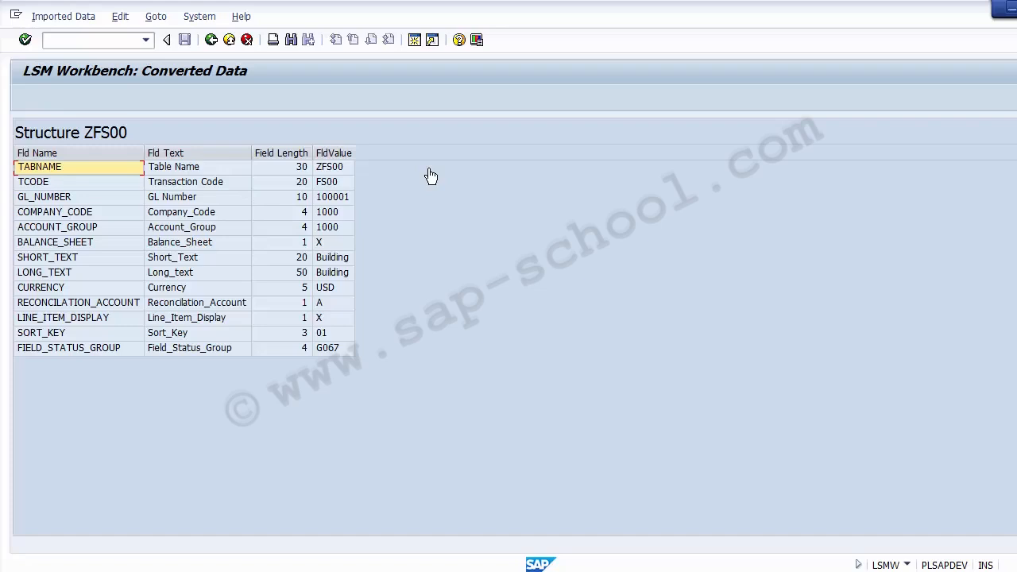
left_click(516, 571)
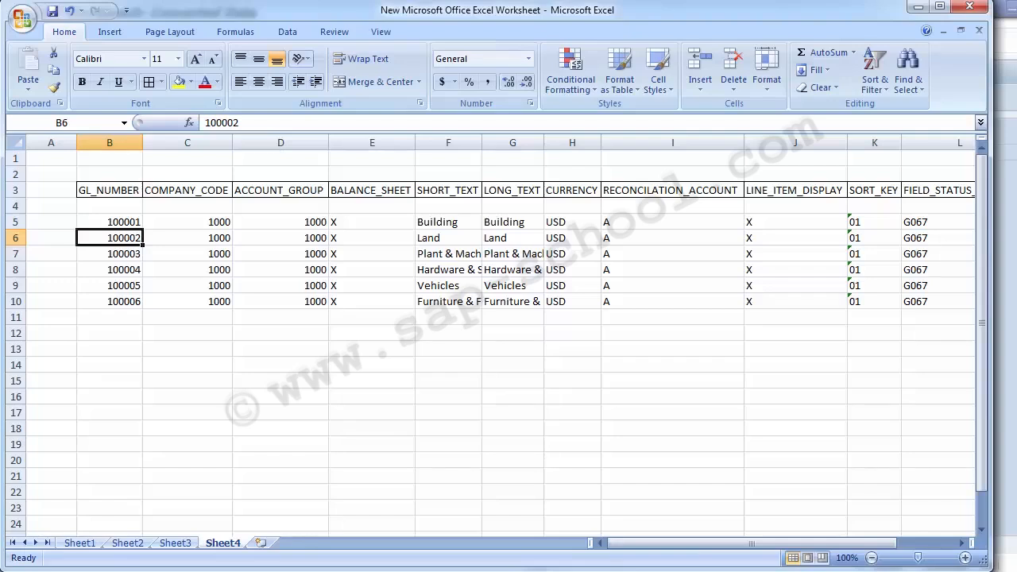
left_click(121, 223)
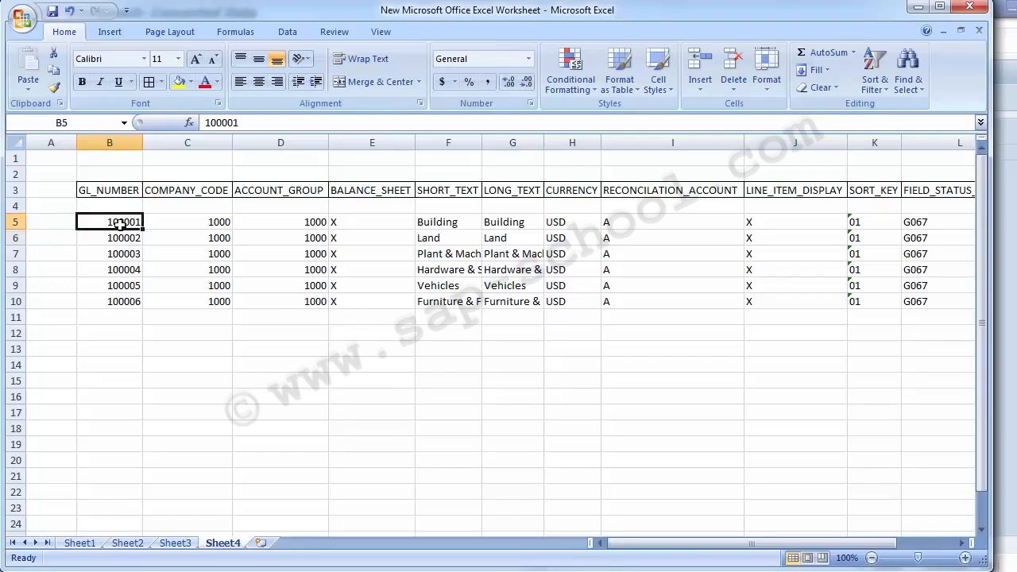
key("Down")
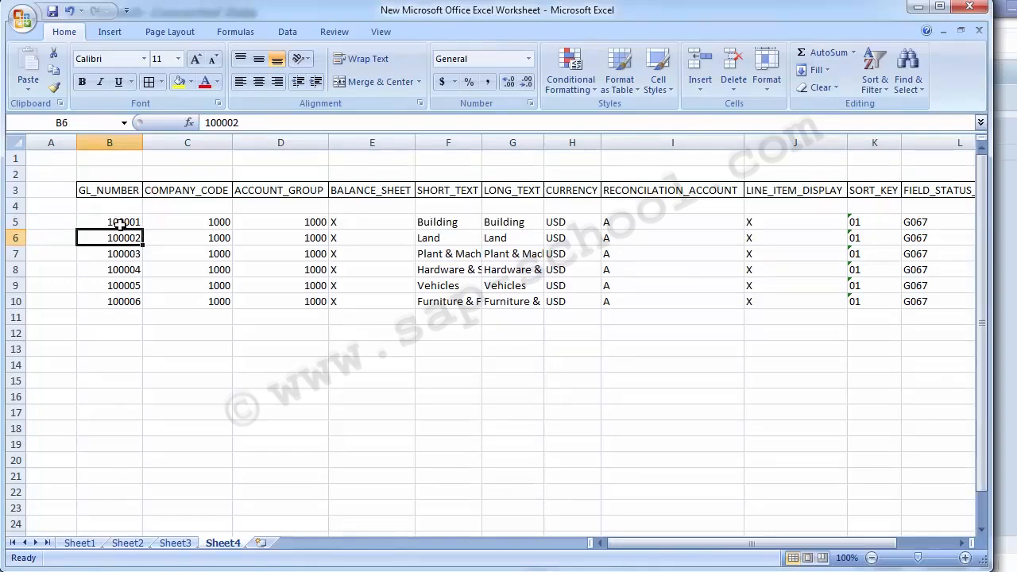
key("Up")
key("alt+Tab")
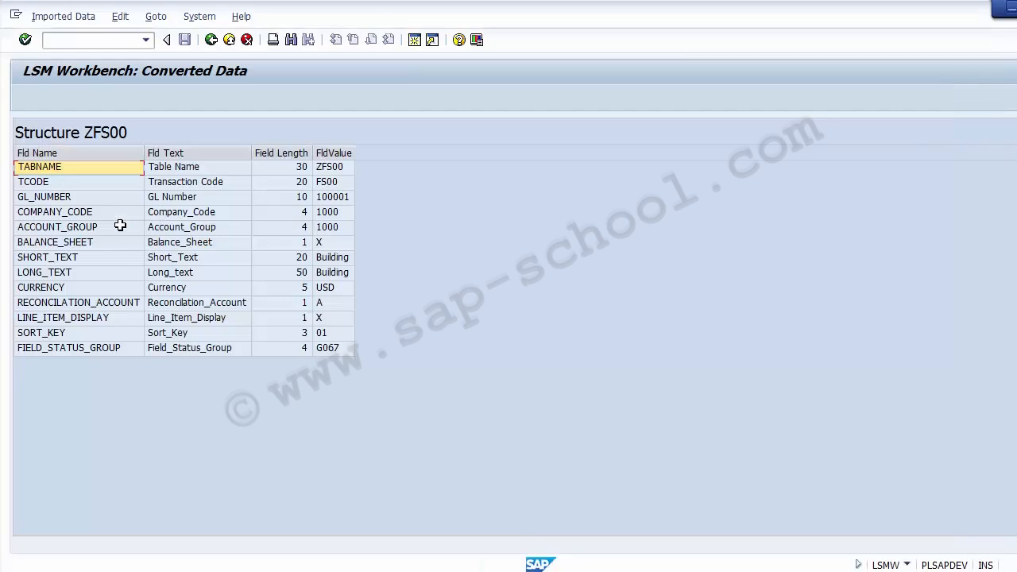
key("Down")
key("Up")
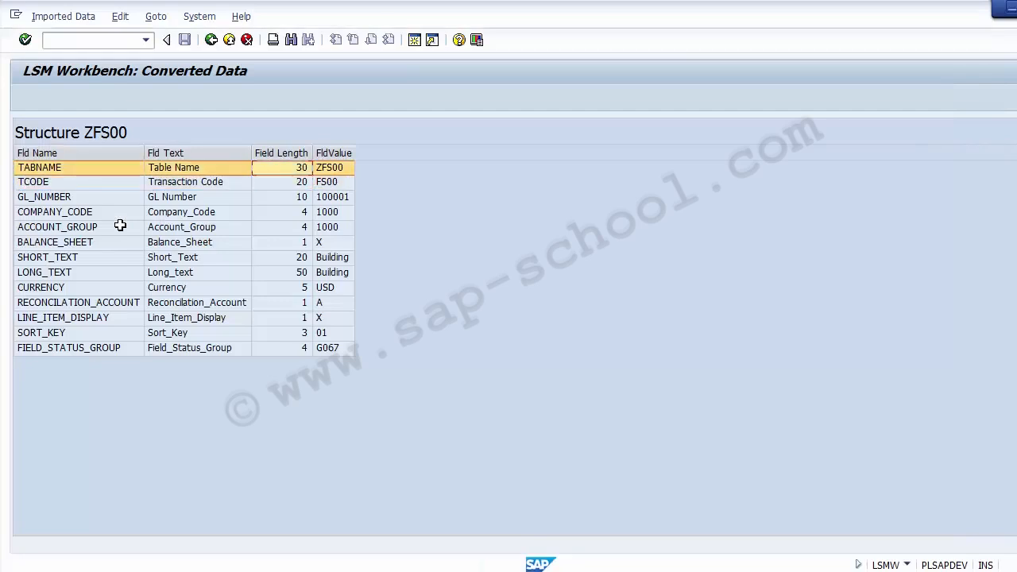
Review the converted Building record's field values one by one, from GL_NUMBER to SORT_KEY
left_click(328, 200)
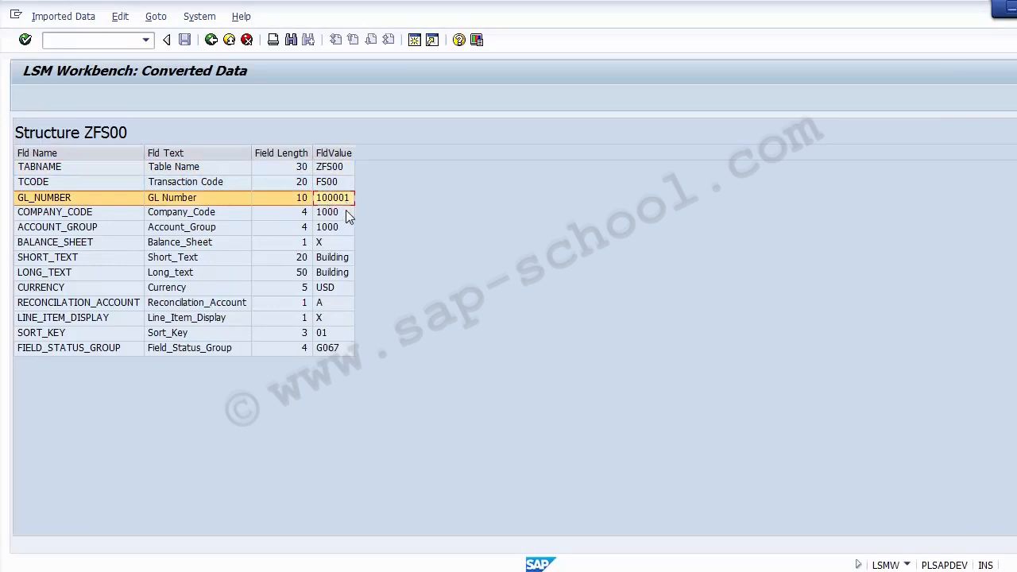
left_click(345, 211)
left_click(344, 227)
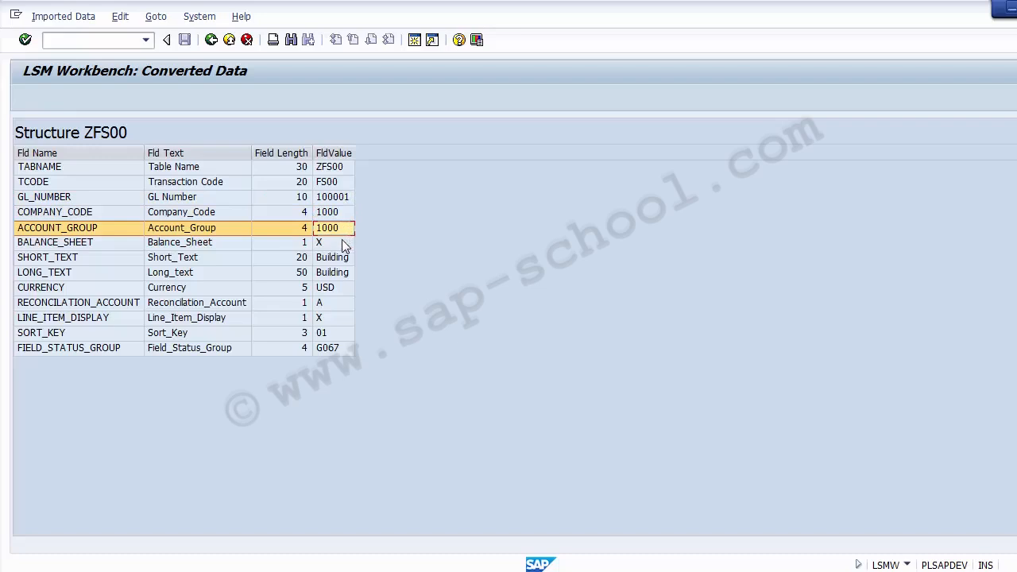
left_click(344, 243)
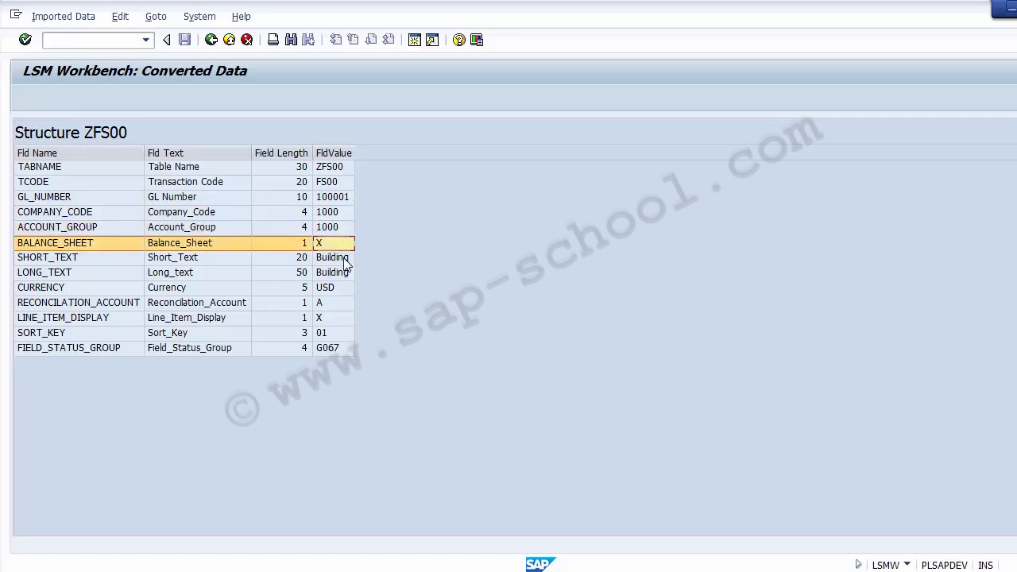
left_click(344, 257)
left_click(344, 273)
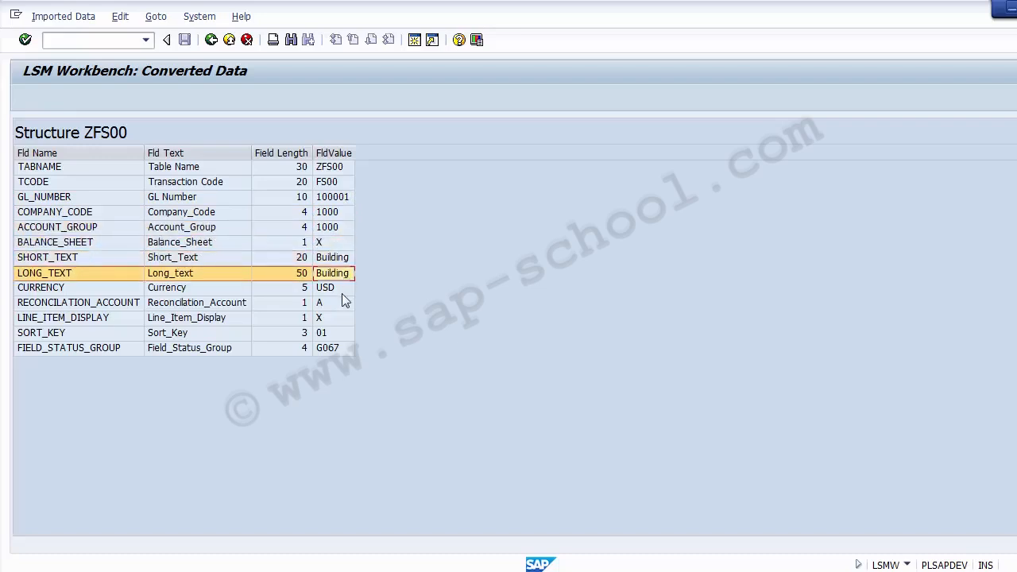
left_click(340, 287)
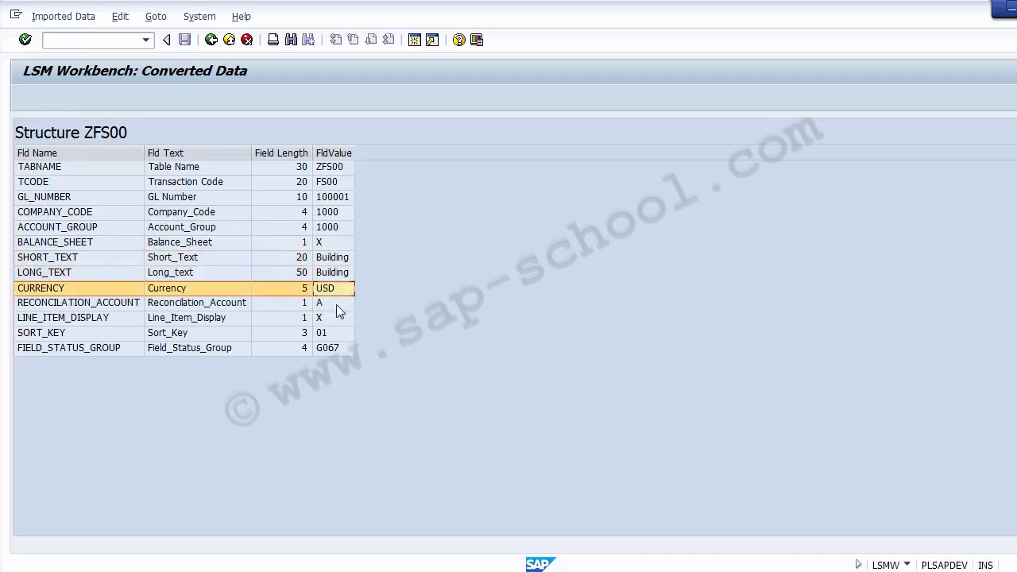
left_click(336, 305)
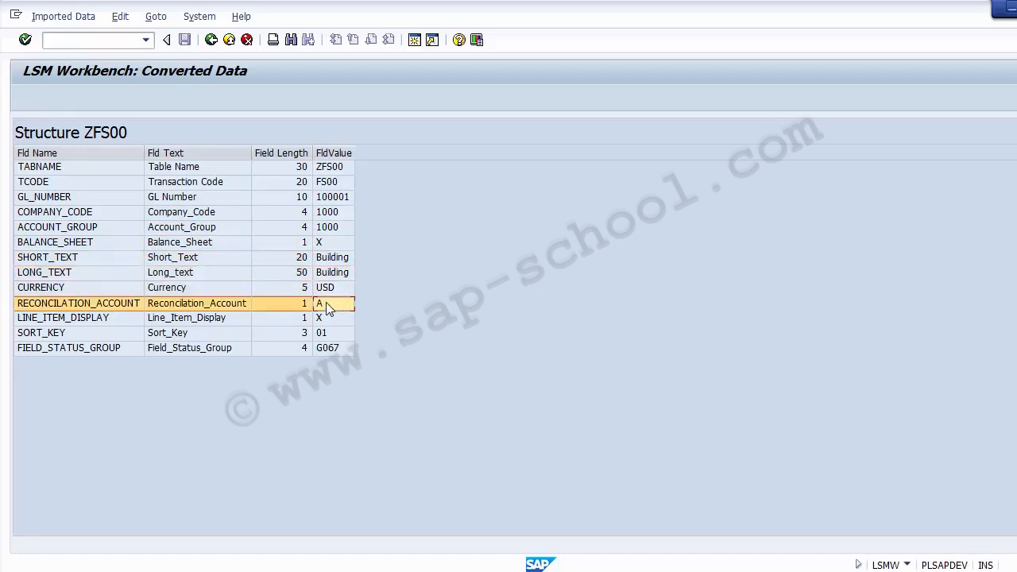
left_click(326, 320)
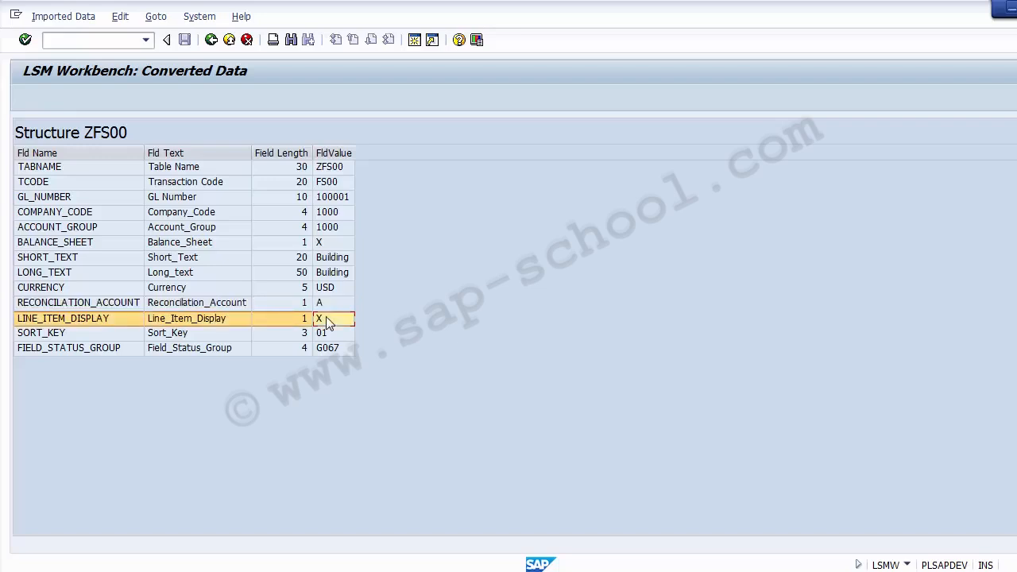
key("Down")
Review the Building row across all its columns in Excel, and return to the converted file contents list in SAP
key("alt+Tab")
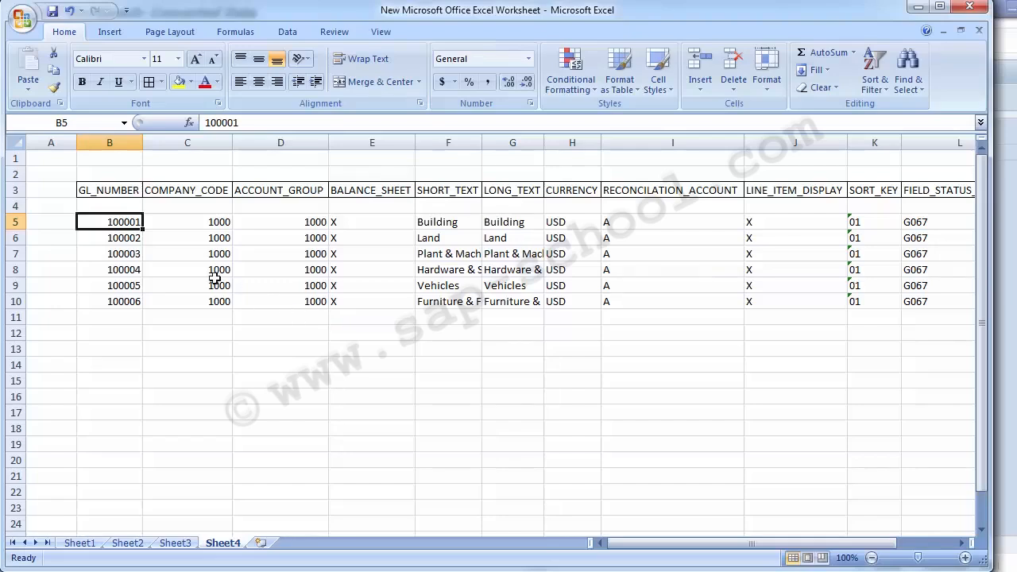
key("Right")
key("Right")
key("Right")
key("Right")
key("Right")
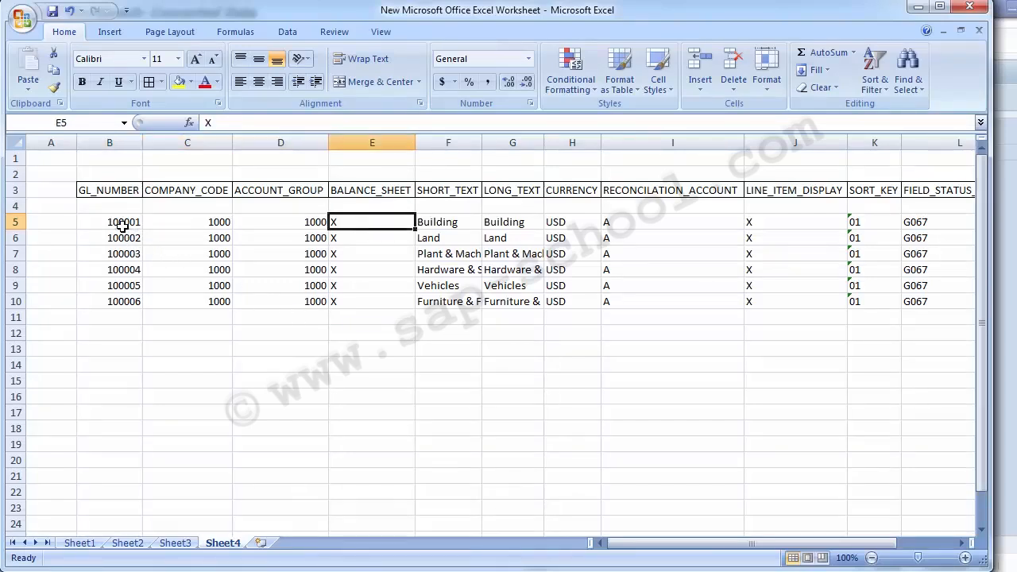
key("Right")
key("Right")
key("Right")
key("Right")
key("Right")
key("Right")
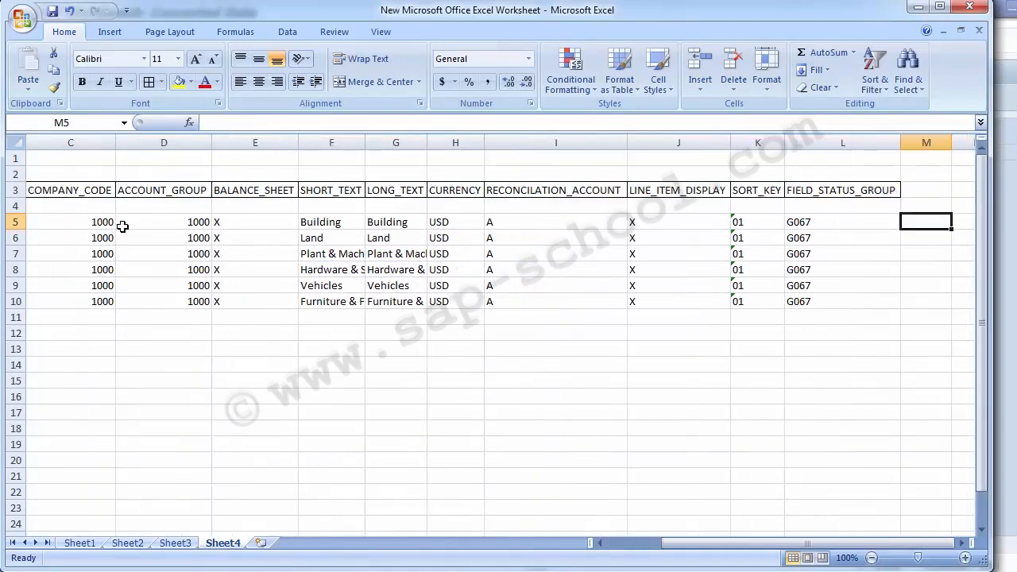
key("Left")
key("Left")
key("Left")
key("Left")
key("Left")
key("Left")
key("Left")
key("Left")
key("Left")
key("Left")
key("Left")
key("Left")
key("Right")
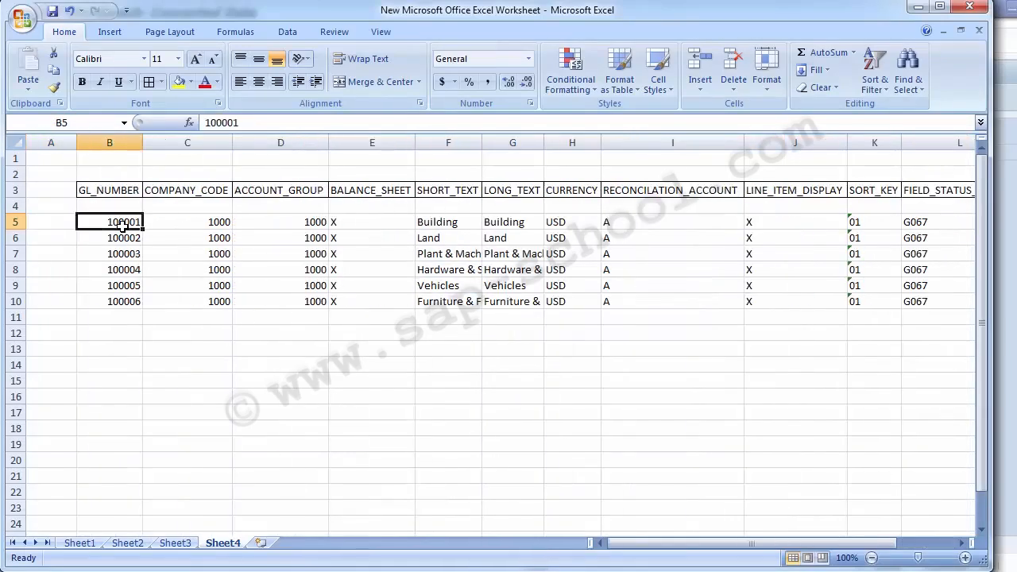
key("alt+Tab")
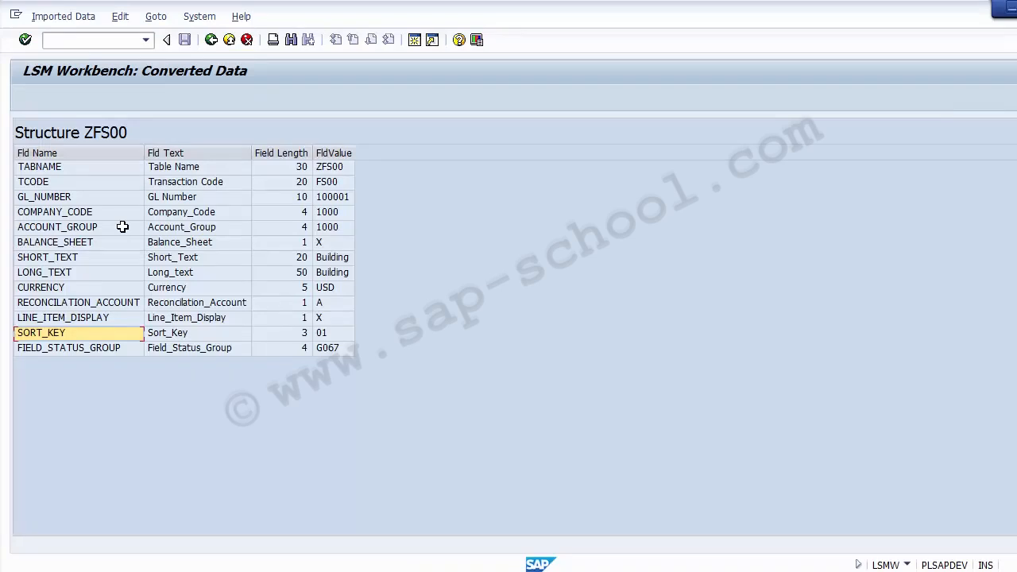
left_click(212, 42)
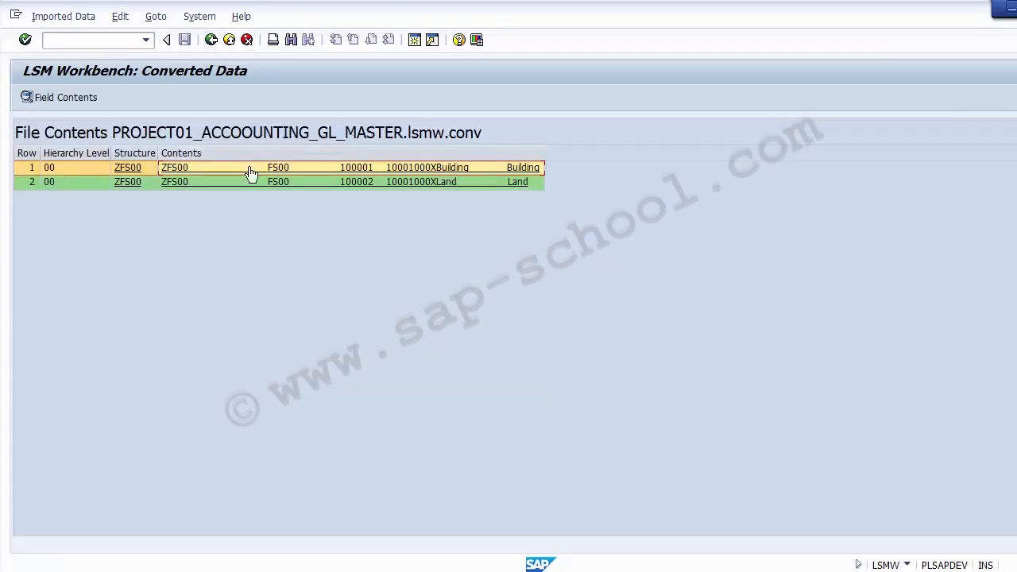
Open the second converted record, Land, review its field values, and return to the LSMW process step list
double_click(407, 188)
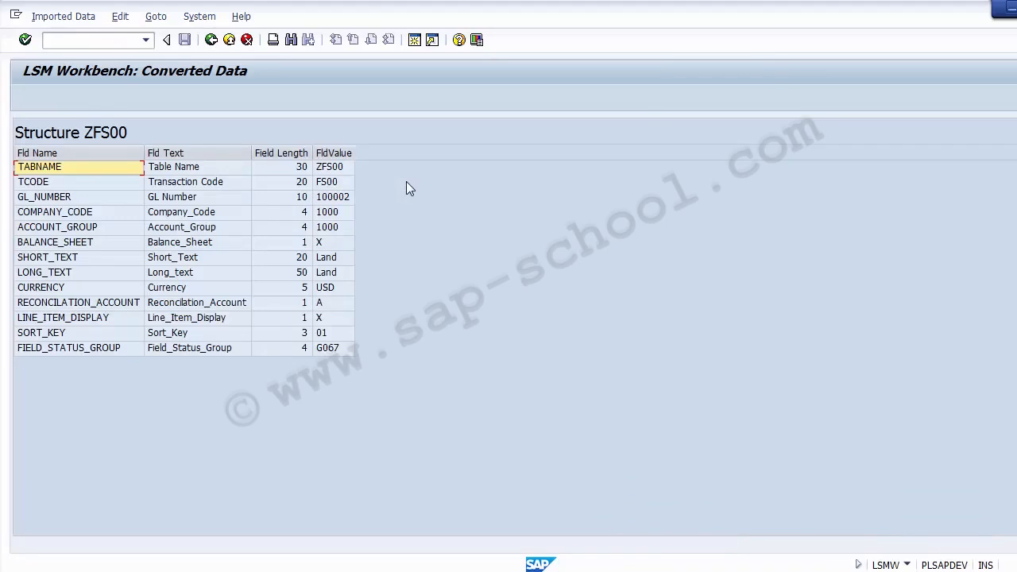
left_click(212, 41)
left_click(212, 41)
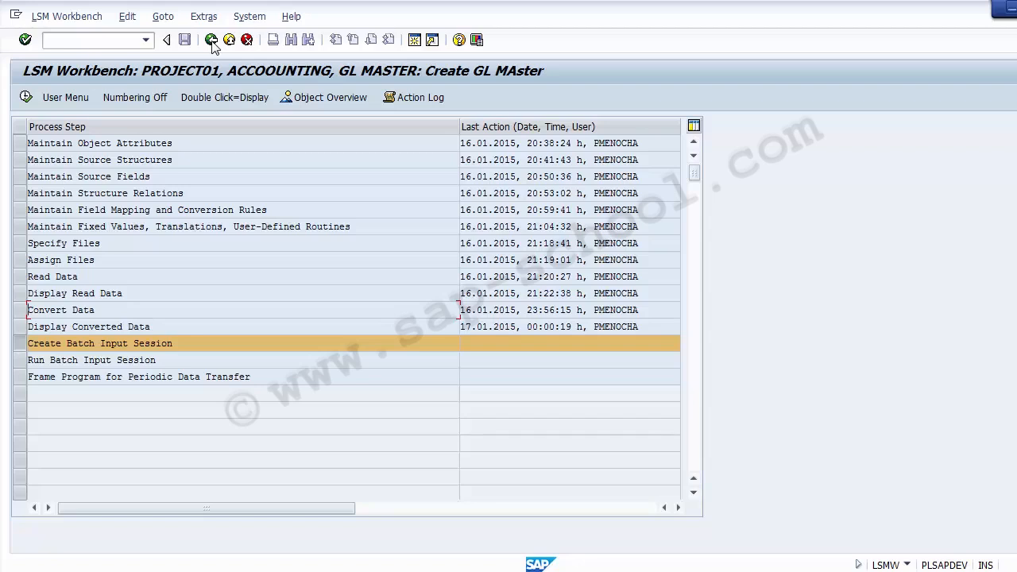
Run the Create Batch Input Session step for the GL MASTER folder with the option to keep batch input folders enabled
left_click(23, 344)
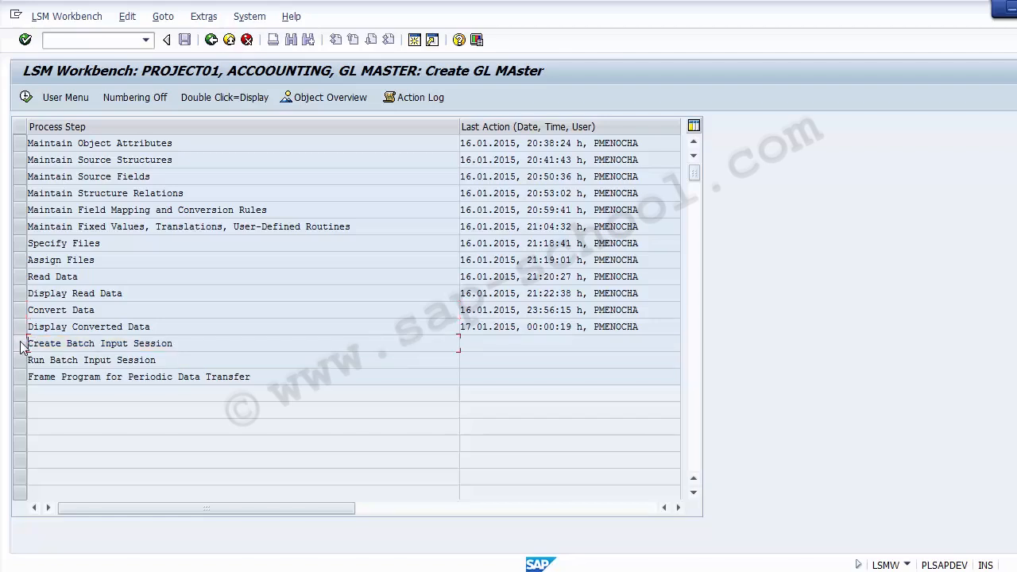
left_click(23, 344)
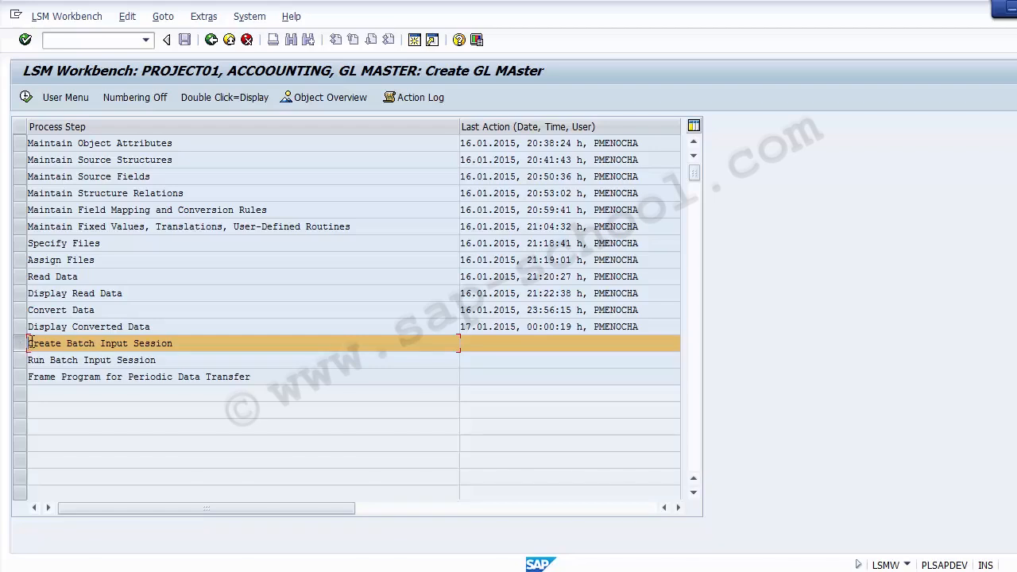
left_click(27, 98)
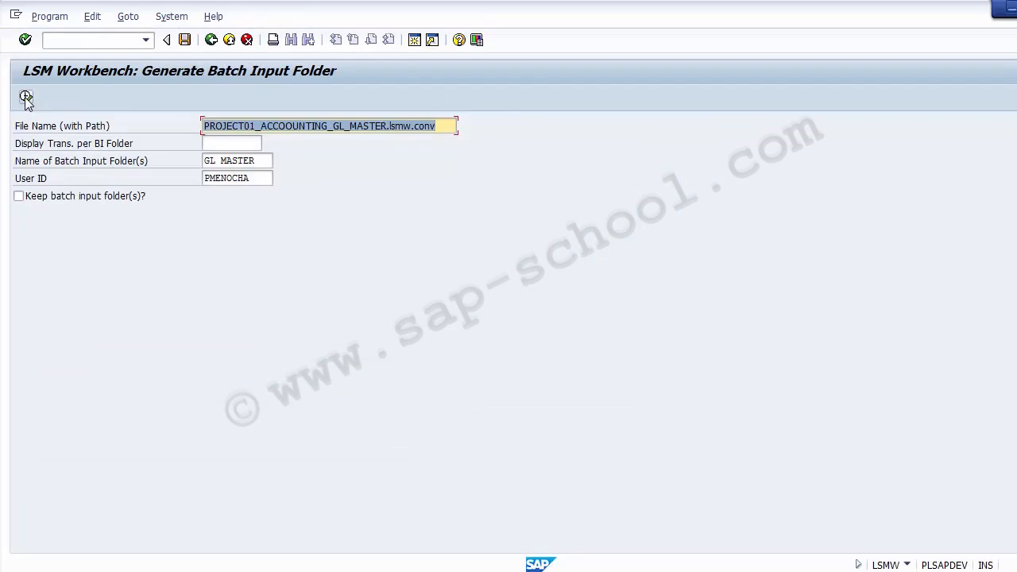
left_click(52, 204)
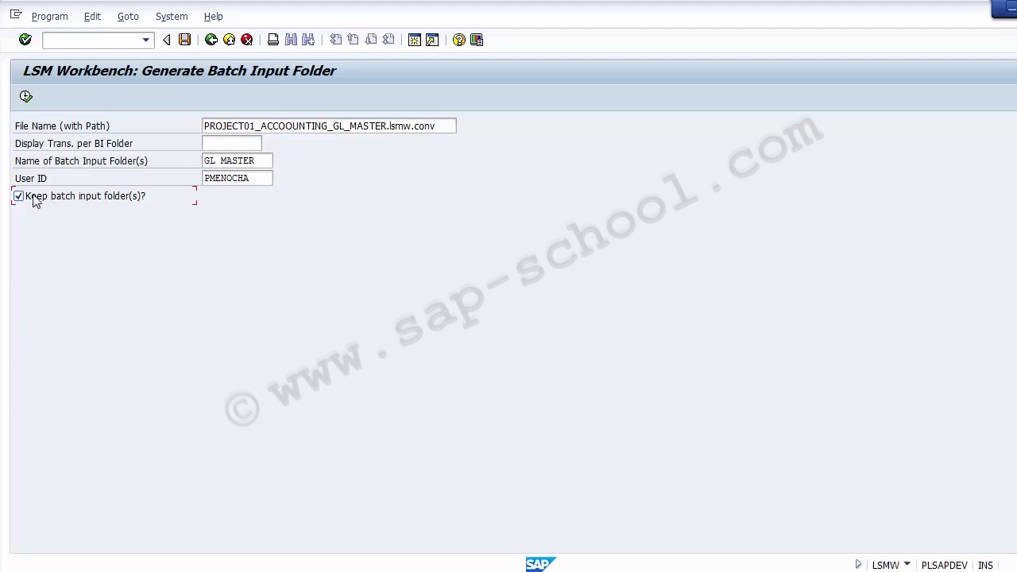
left_click(18, 197)
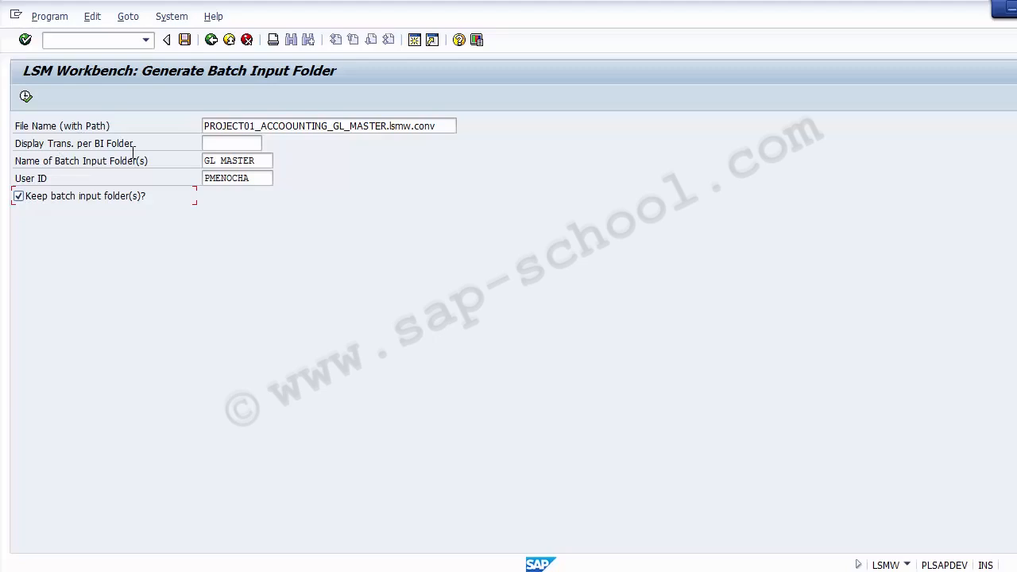
left_click(25, 97)
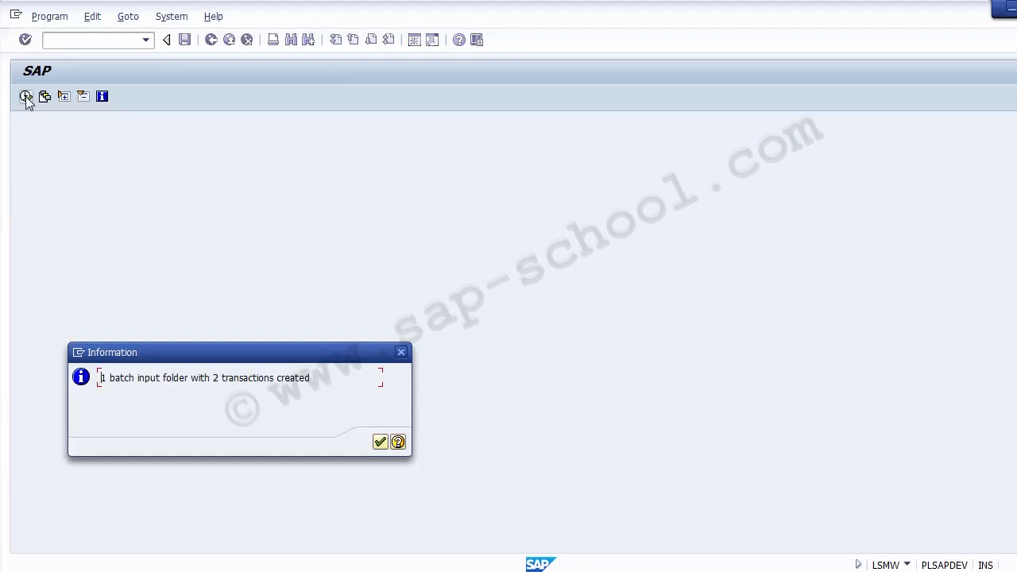
left_click(380, 442)
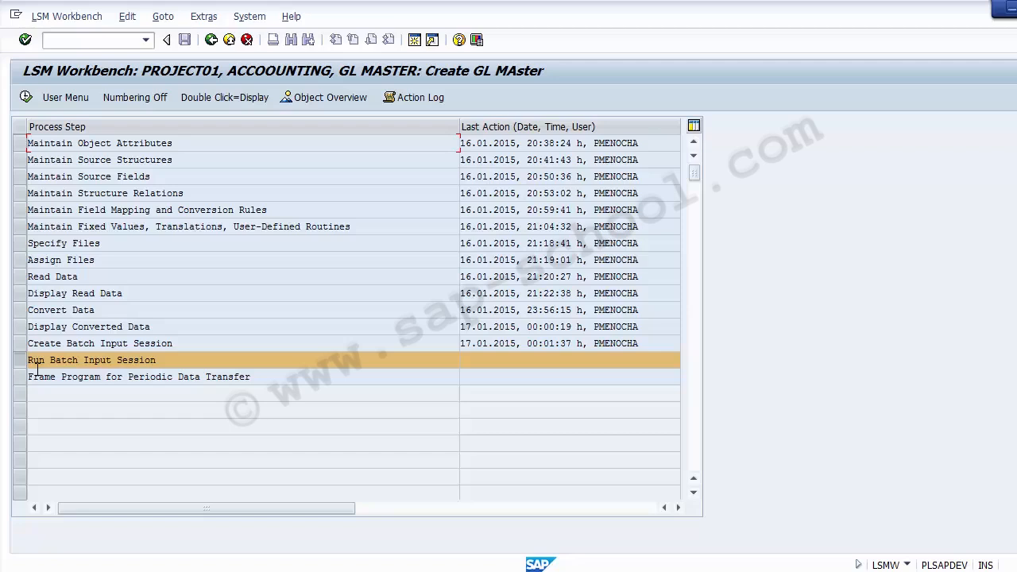
Execute the Run Batch Input Session step and review the GL MASTER session's name, creation date and time, authorization and transaction count
left_click(50, 360)
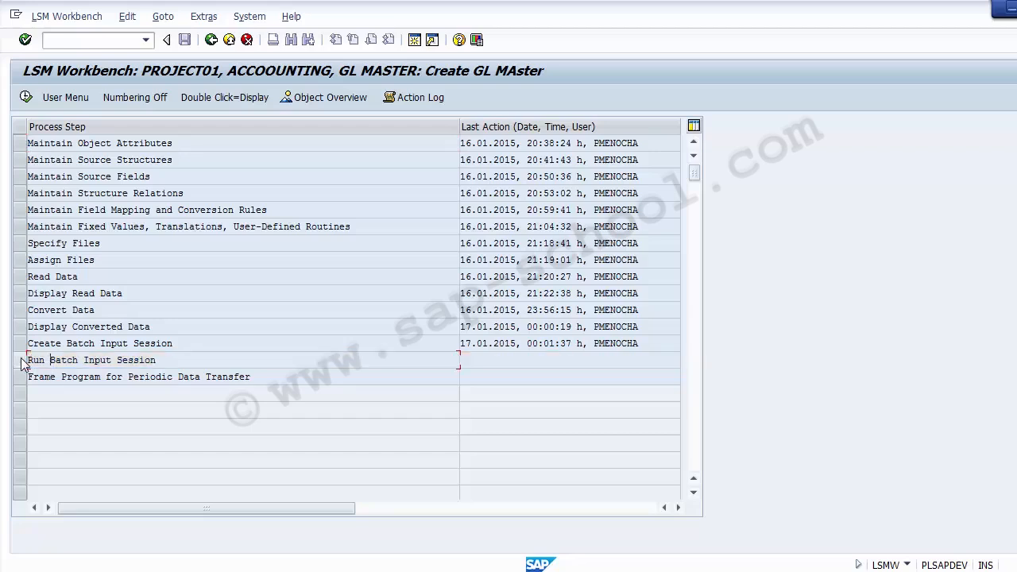
left_click(22, 361)
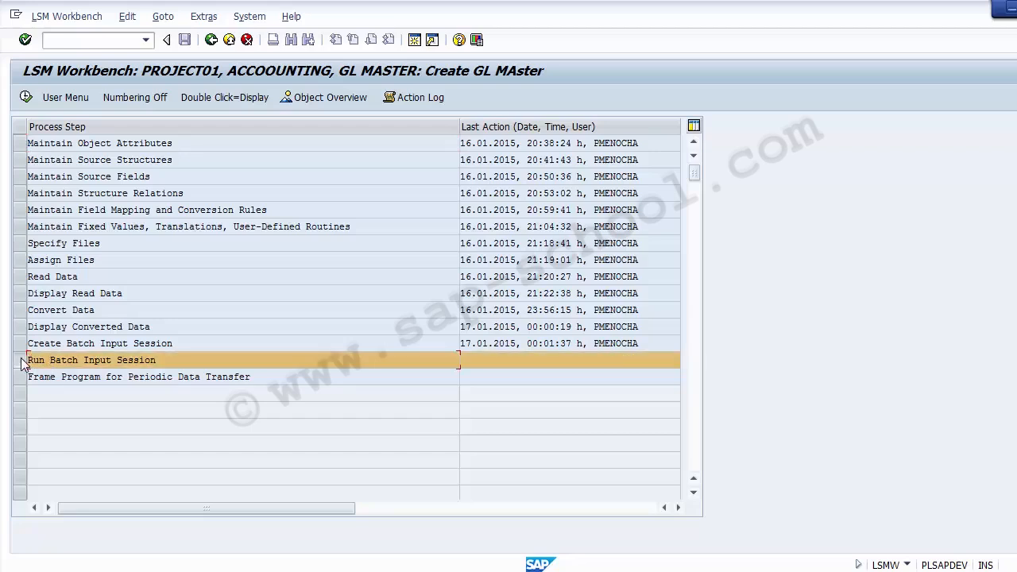
left_click(27, 98)
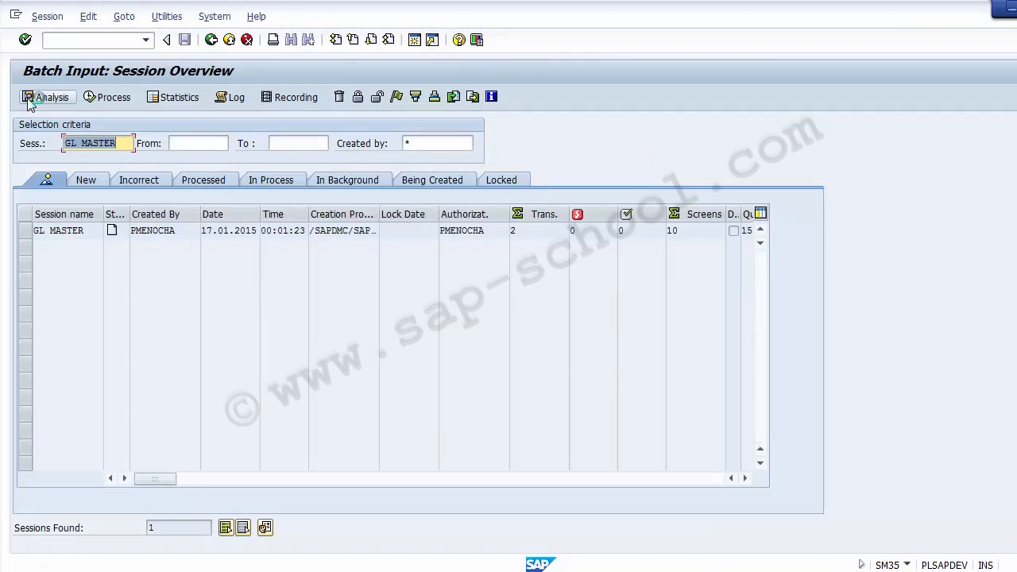
left_click_drag(91, 230, 25, 230)
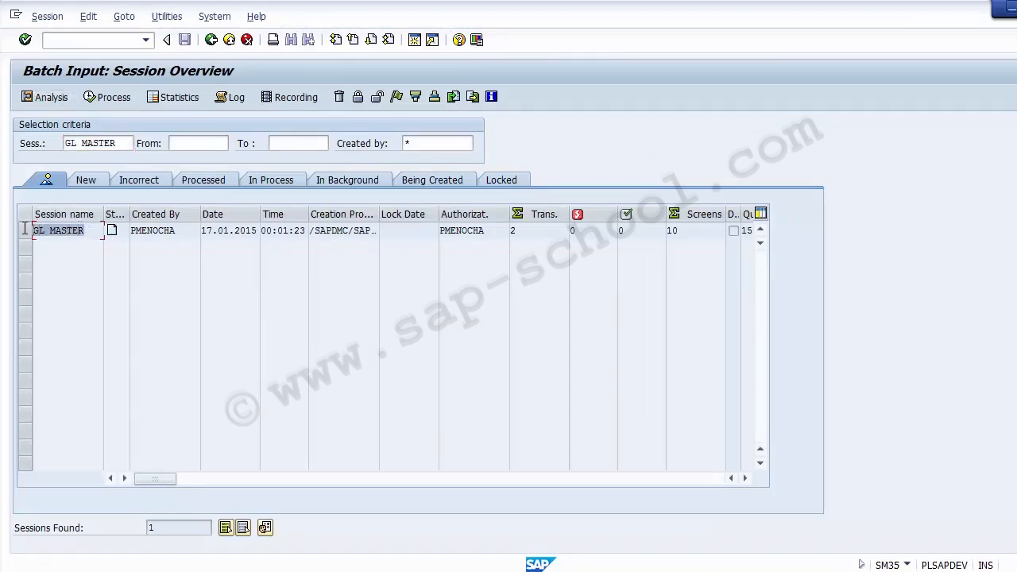
left_click_drag(202, 231, 311, 232)
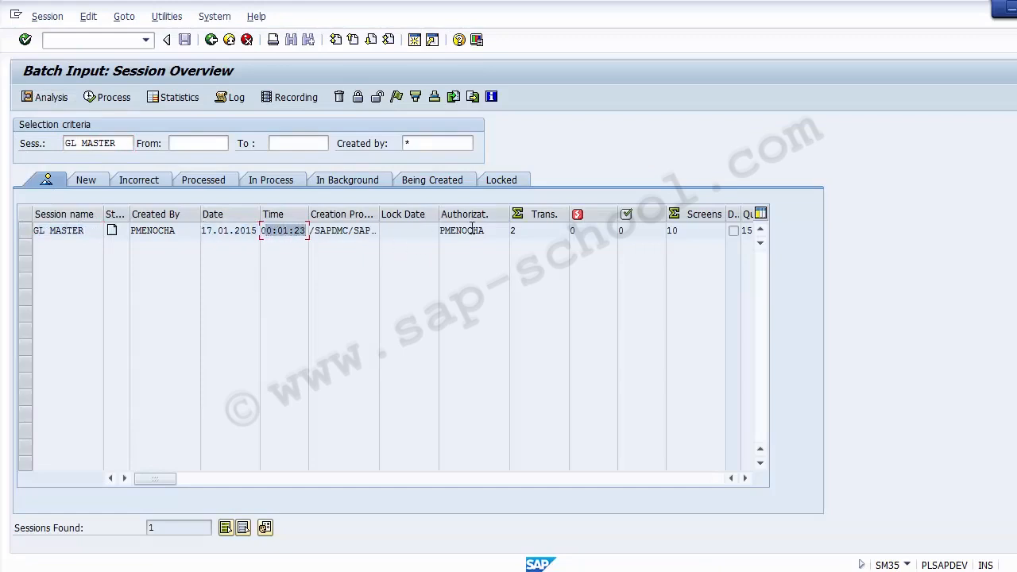
left_click_drag(485, 231, 432, 231)
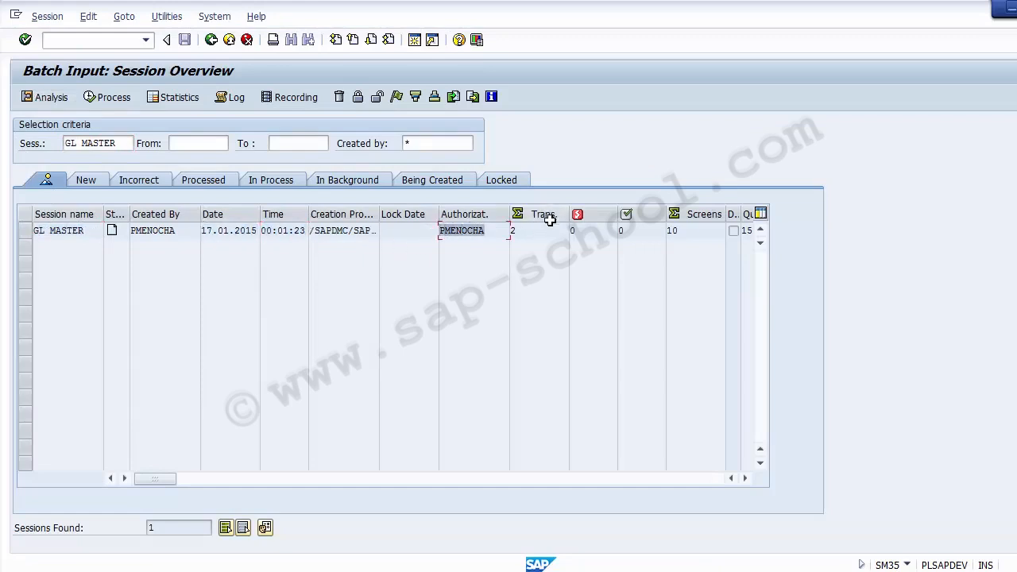
left_click_drag(527, 230, 510, 232)
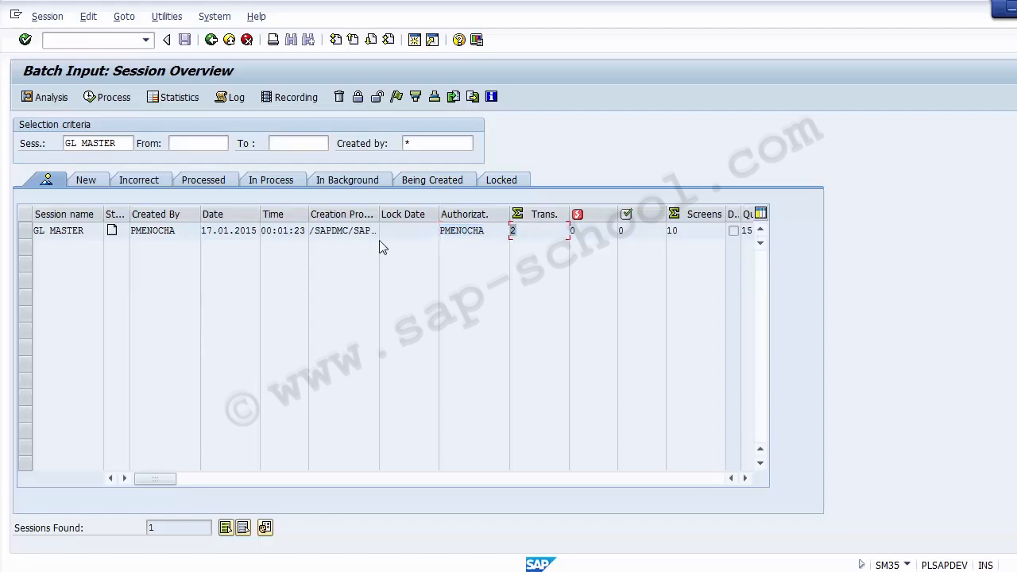
Process the GL MASTER session using the Display errors only processing mode, keeping Dynpro standard size enabled
left_click(30, 229)
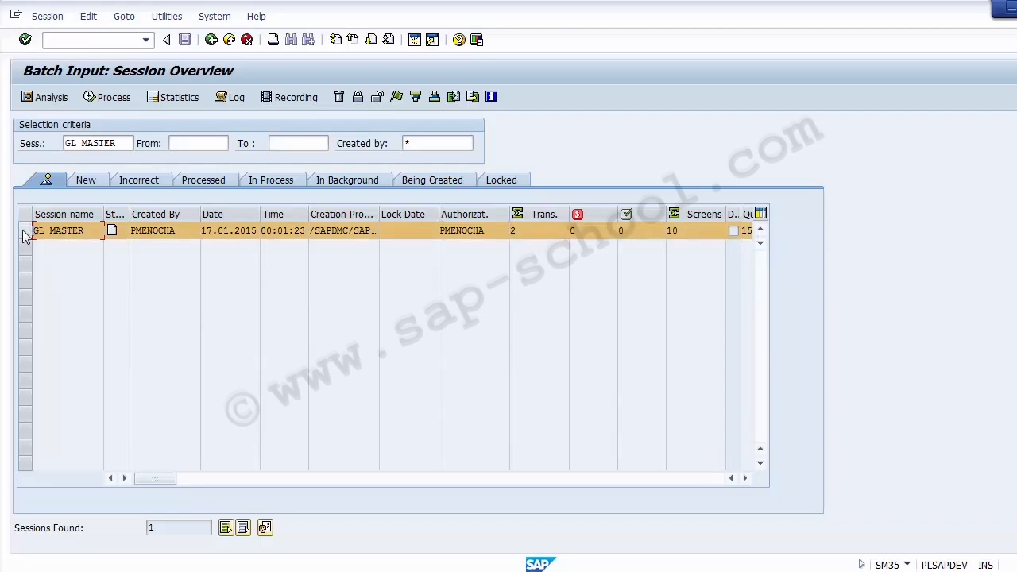
left_click(23, 228)
left_click(24, 232)
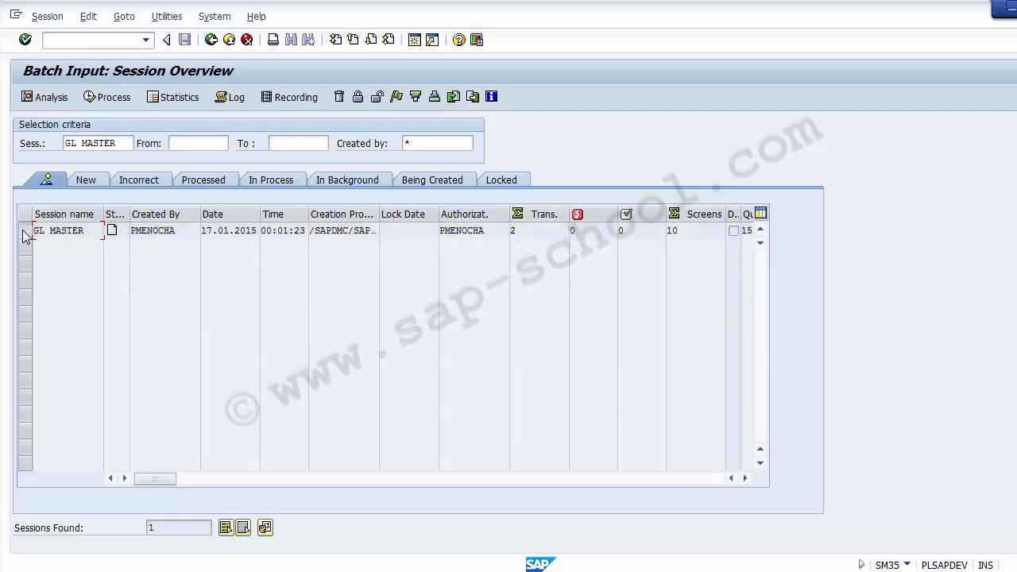
left_click(97, 98)
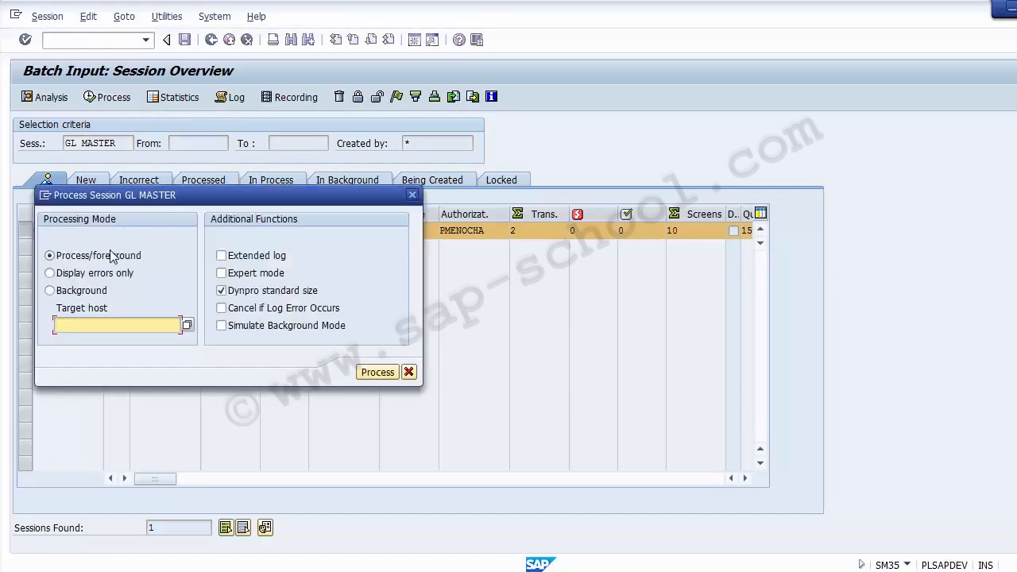
left_click(107, 273)
left_click(100, 290)
left_click(108, 256)
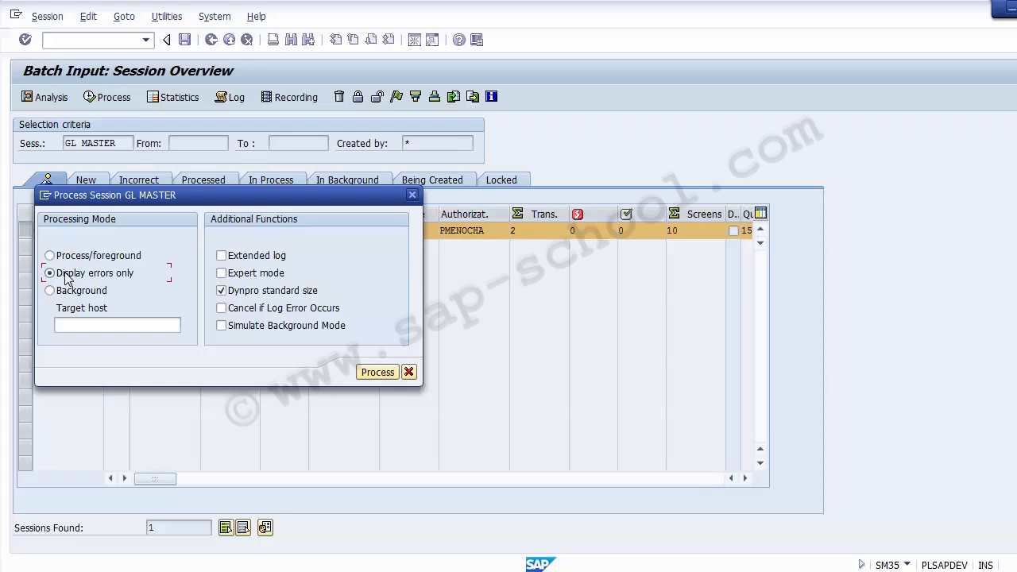
left_click(378, 373)
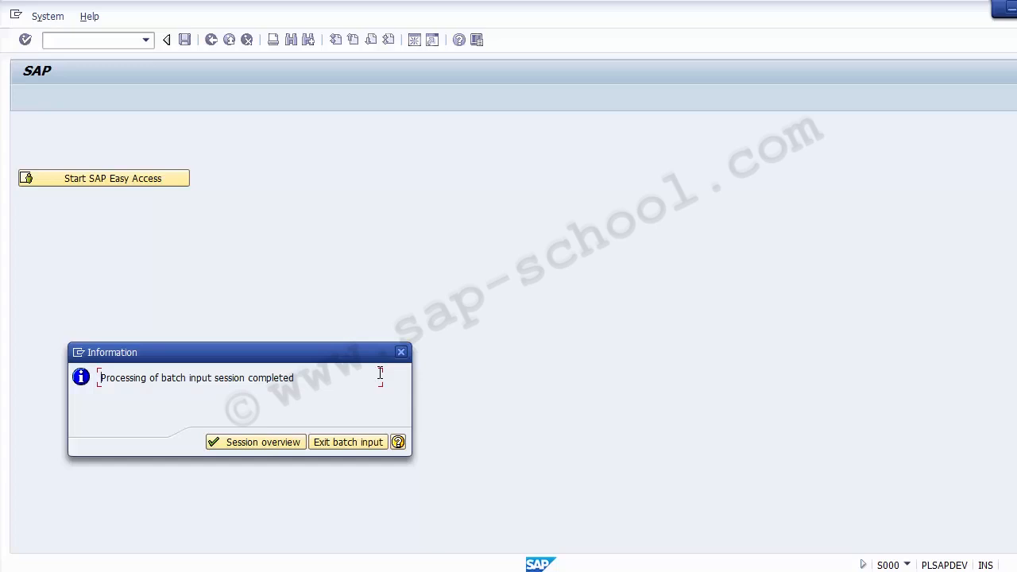
Return to the session overview and check the GL MASTER session's total, processed and incorrect transaction counts
left_click(257, 443)
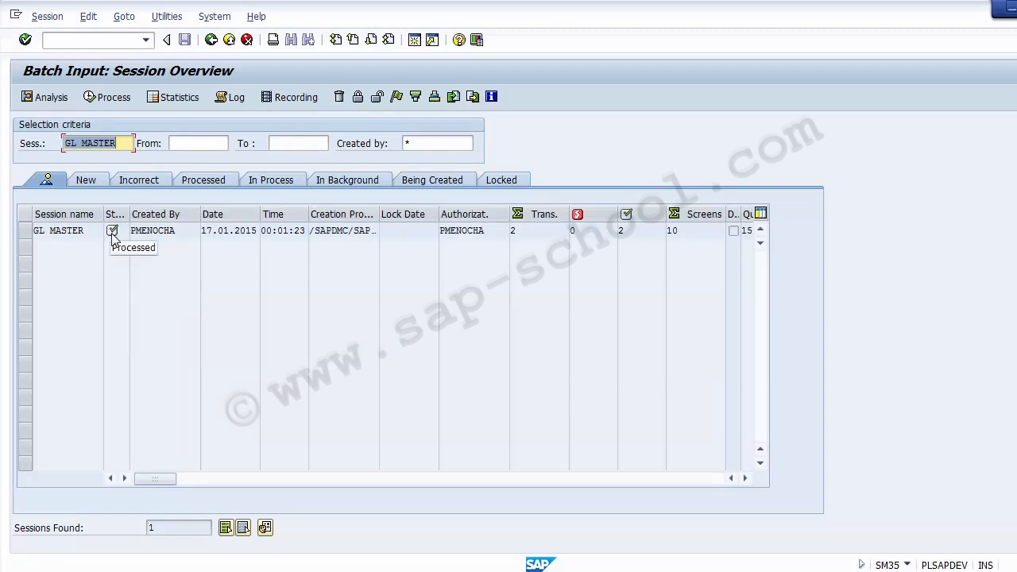
left_click(518, 232)
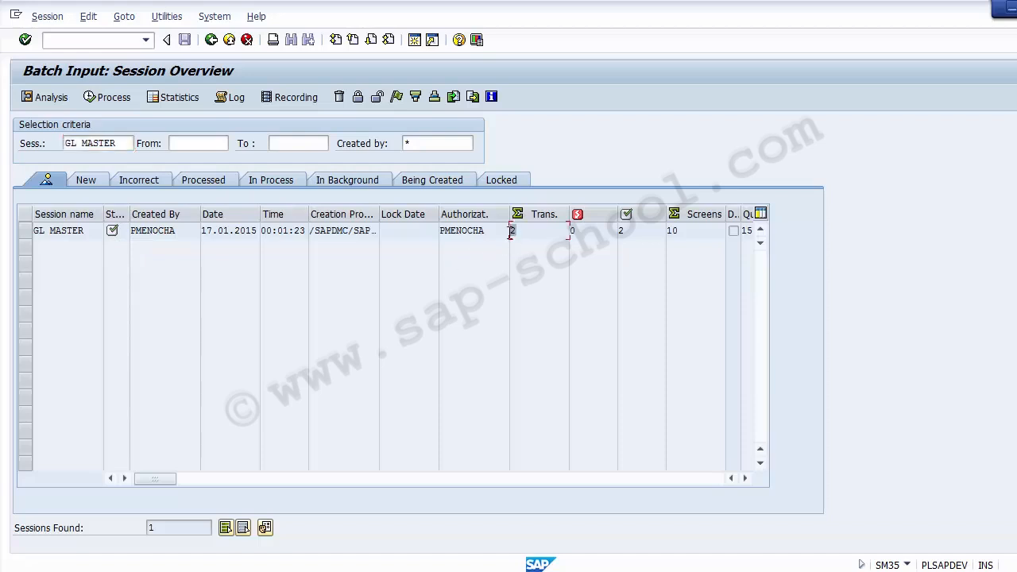
left_click(623, 230)
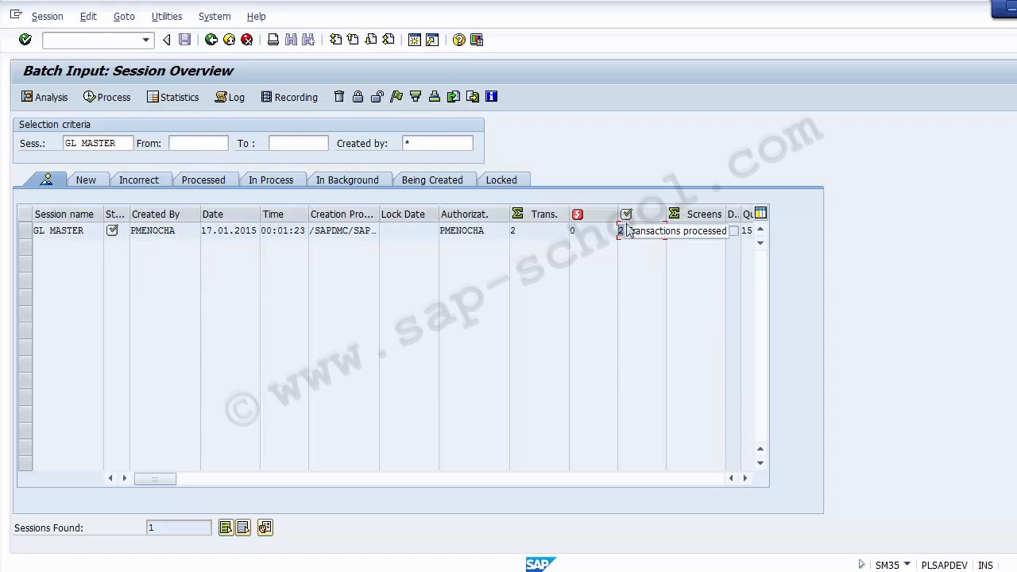
left_click(595, 231)
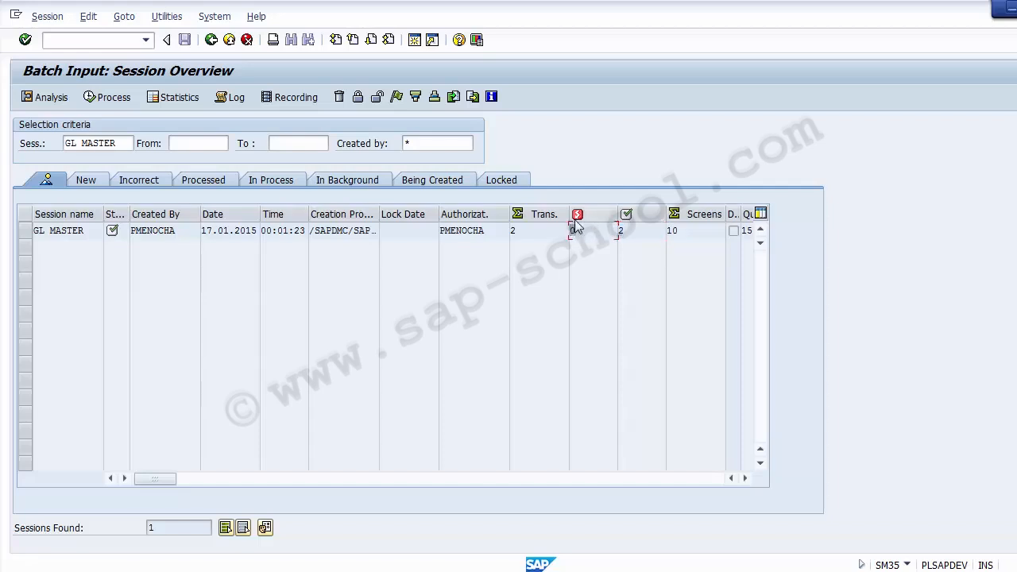
left_click(197, 278)
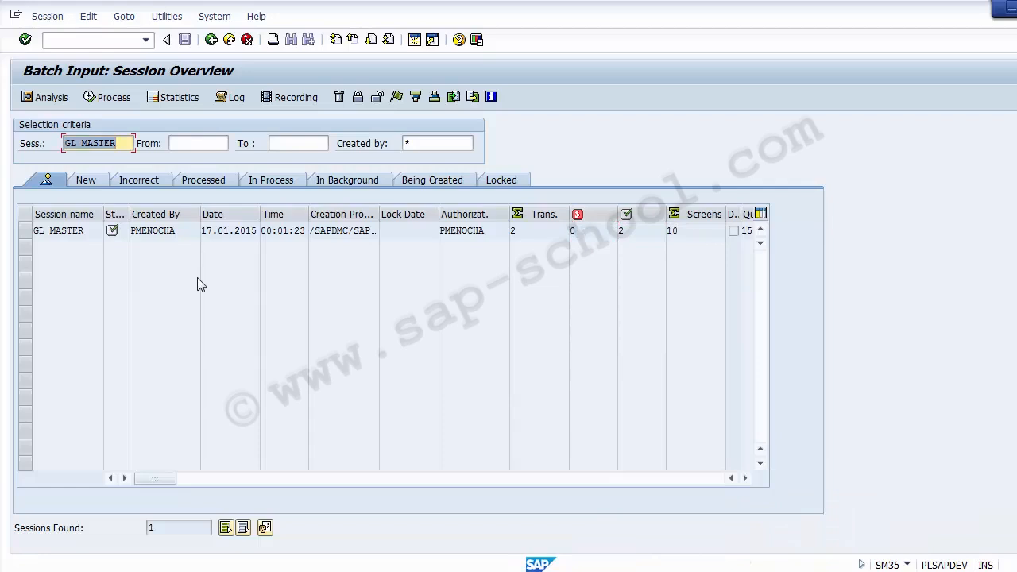